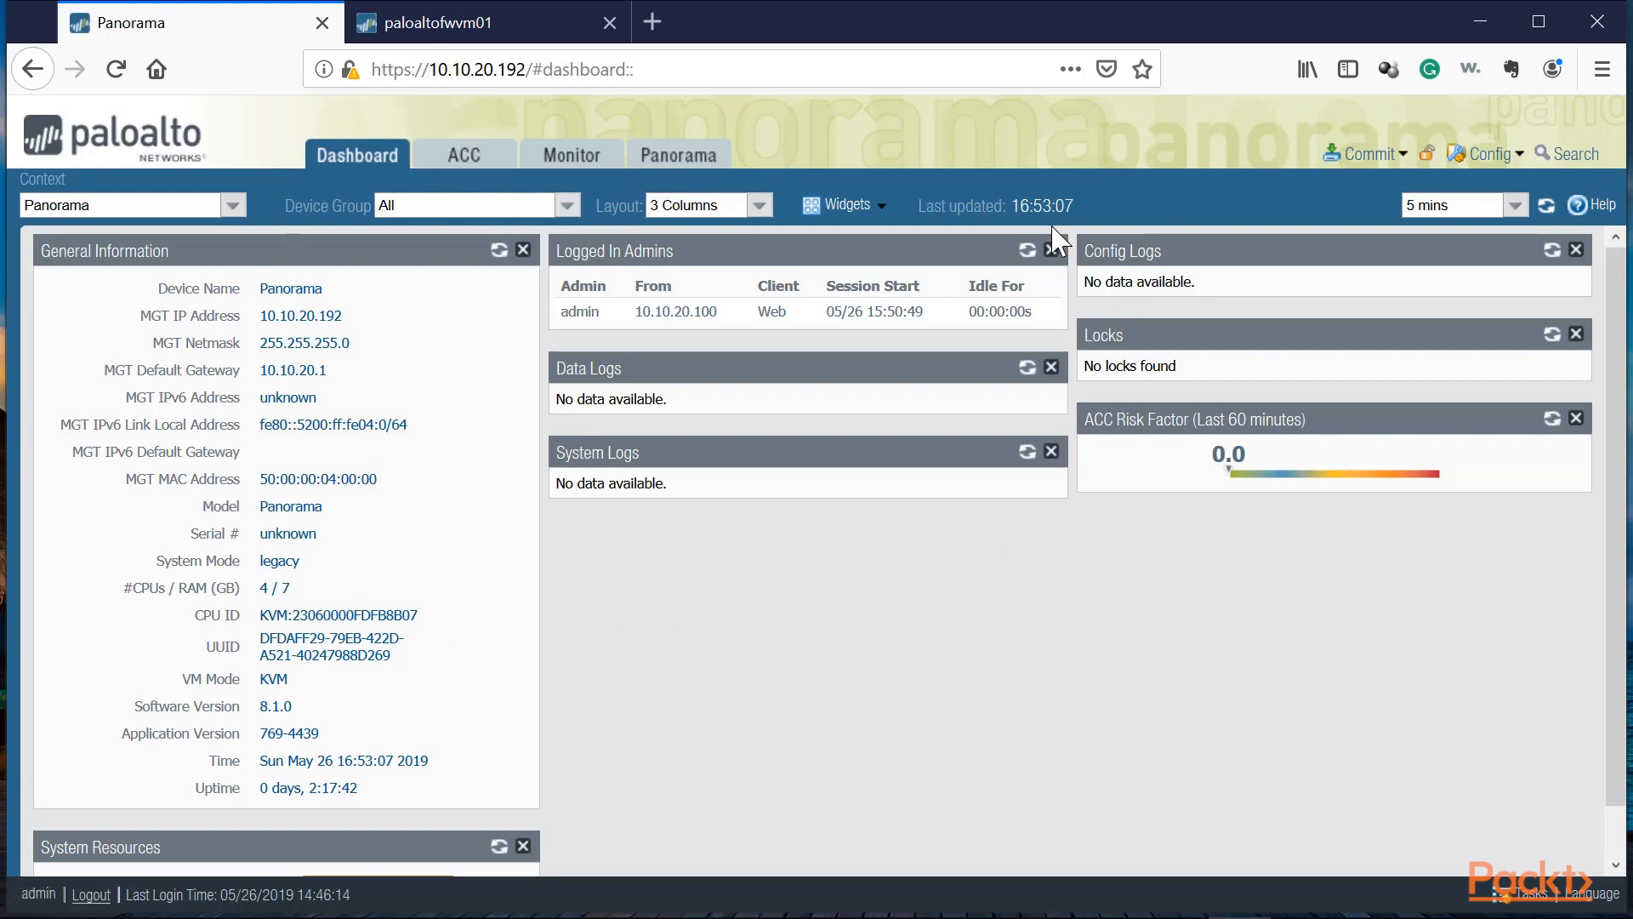
Step: Browse the Panorama sections and open the Managed Devices summary
left_click(683, 154)
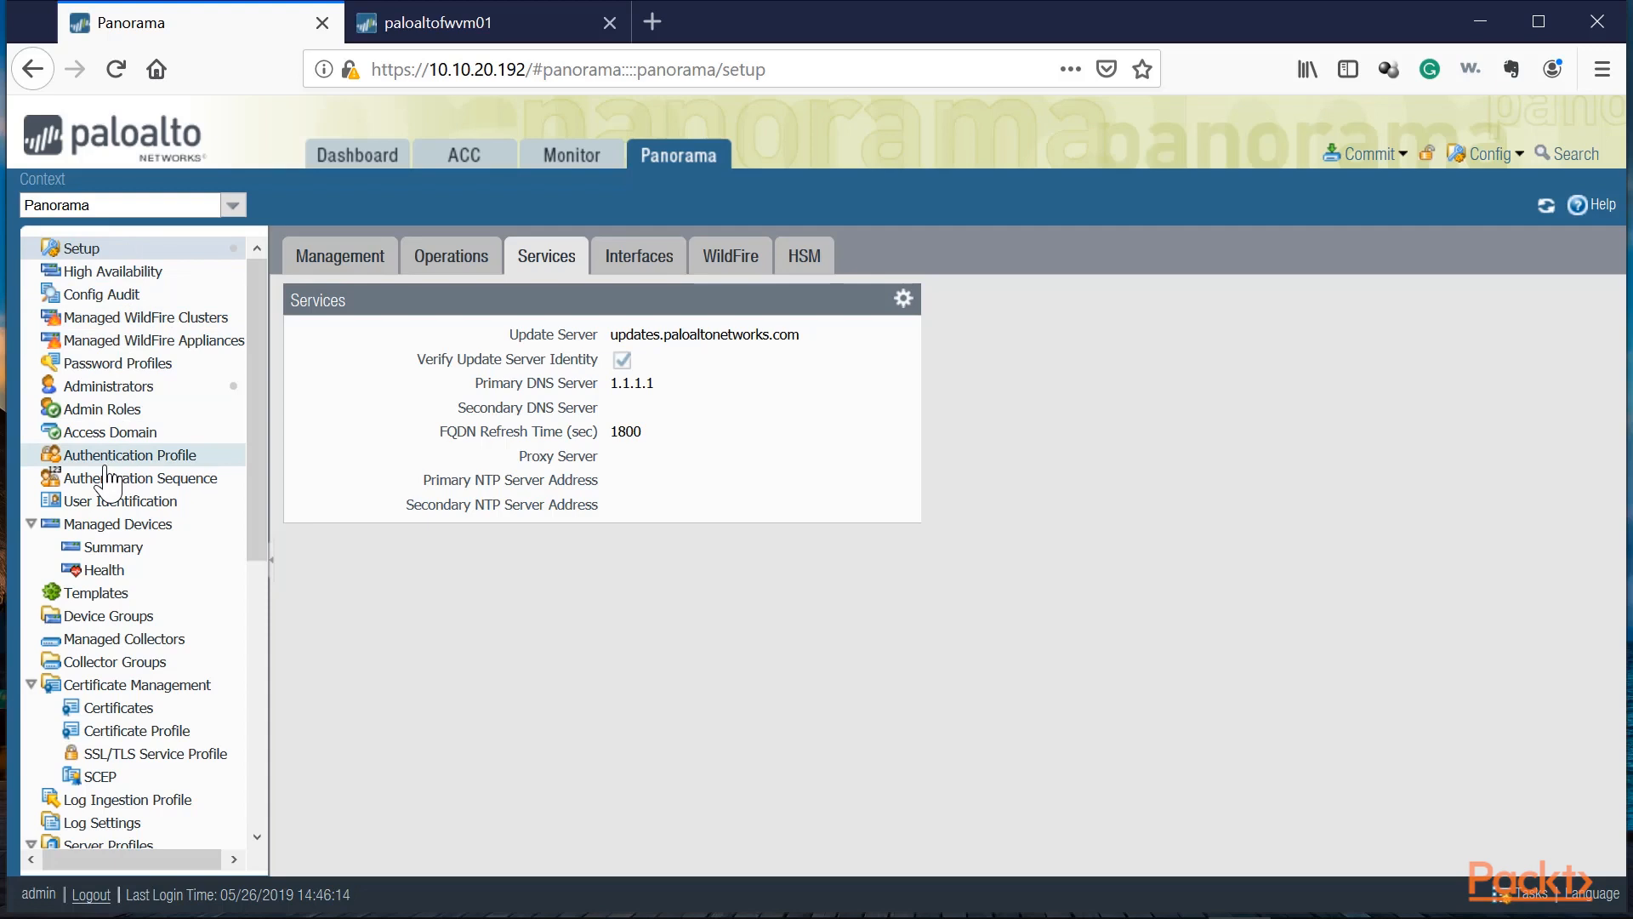
left_click(183, 317)
left_click(136, 336)
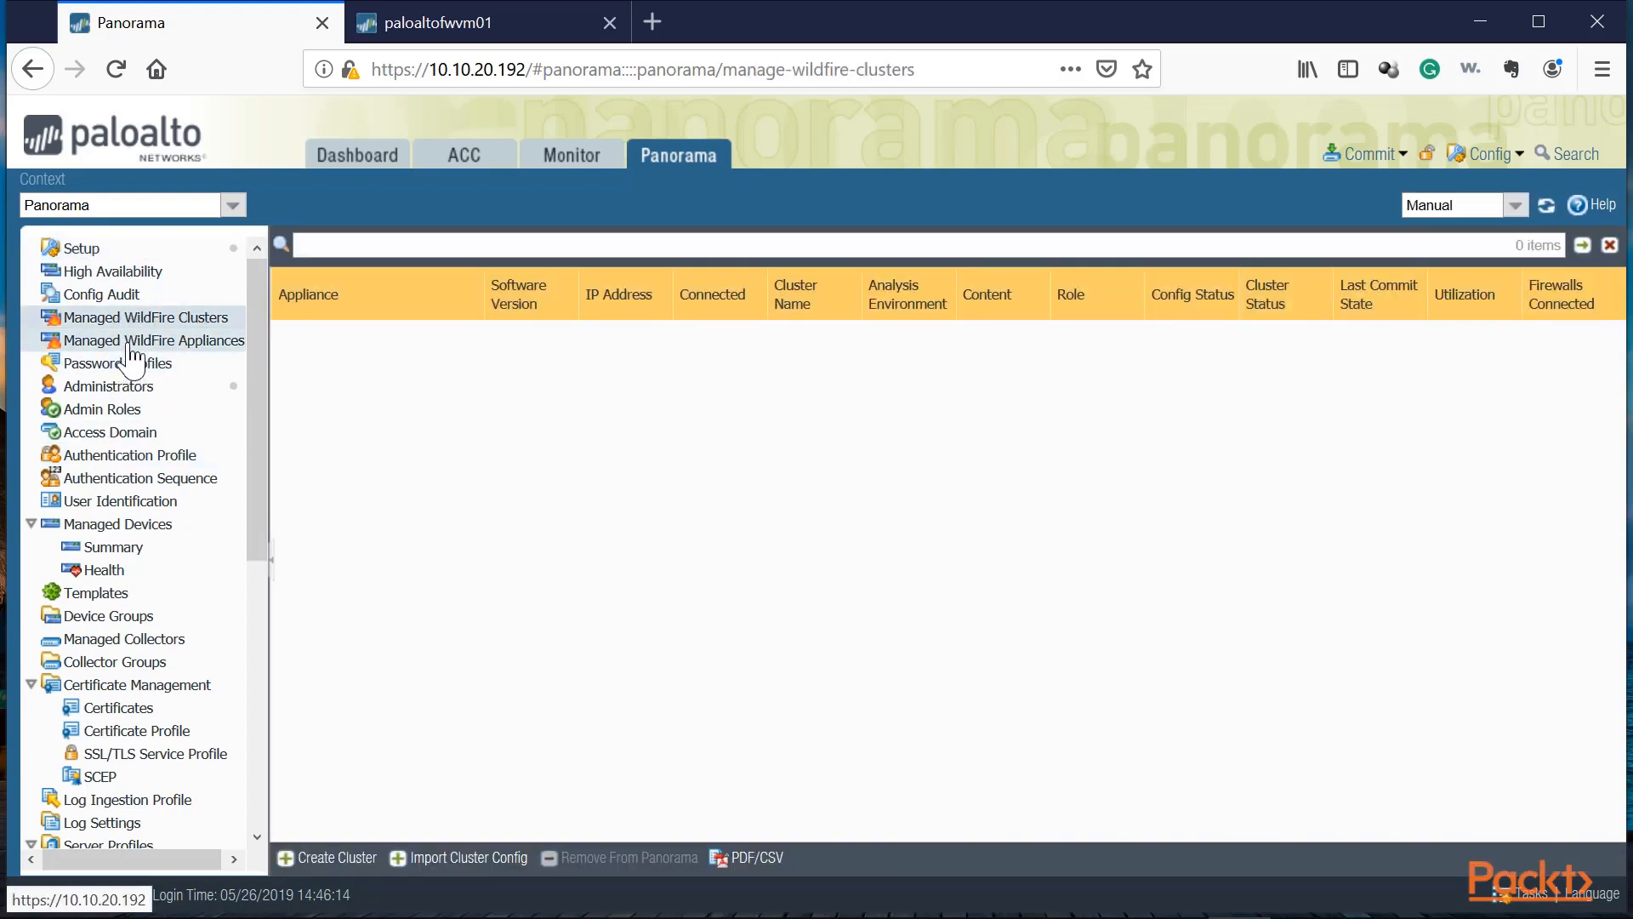
left_click(132, 319)
left_click(99, 527)
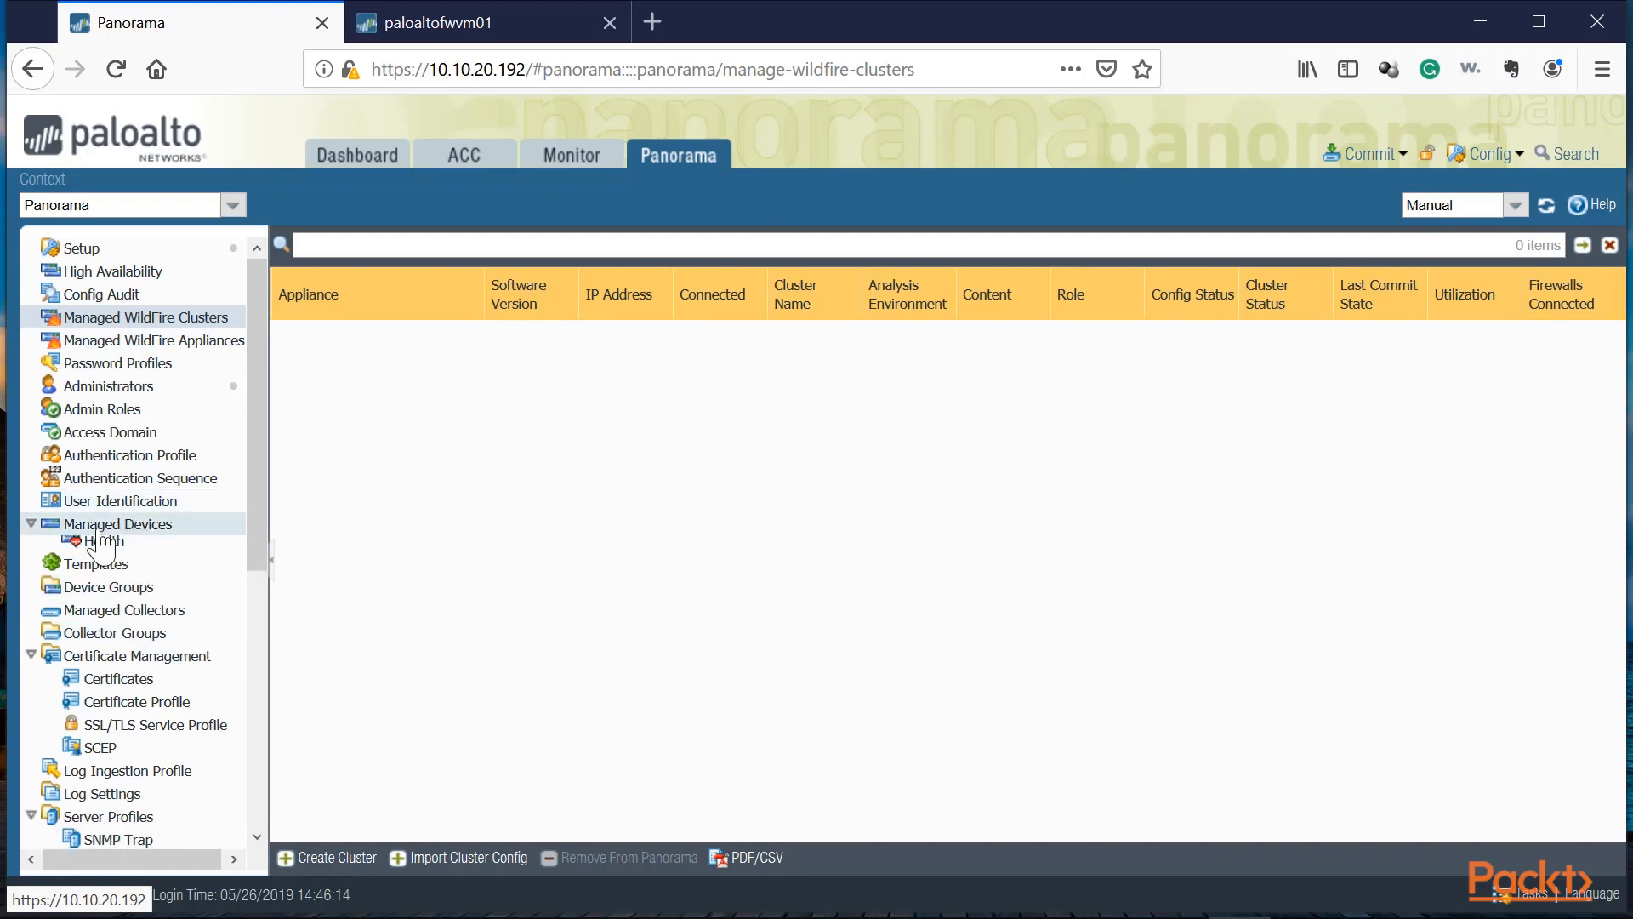
left_click(117, 547)
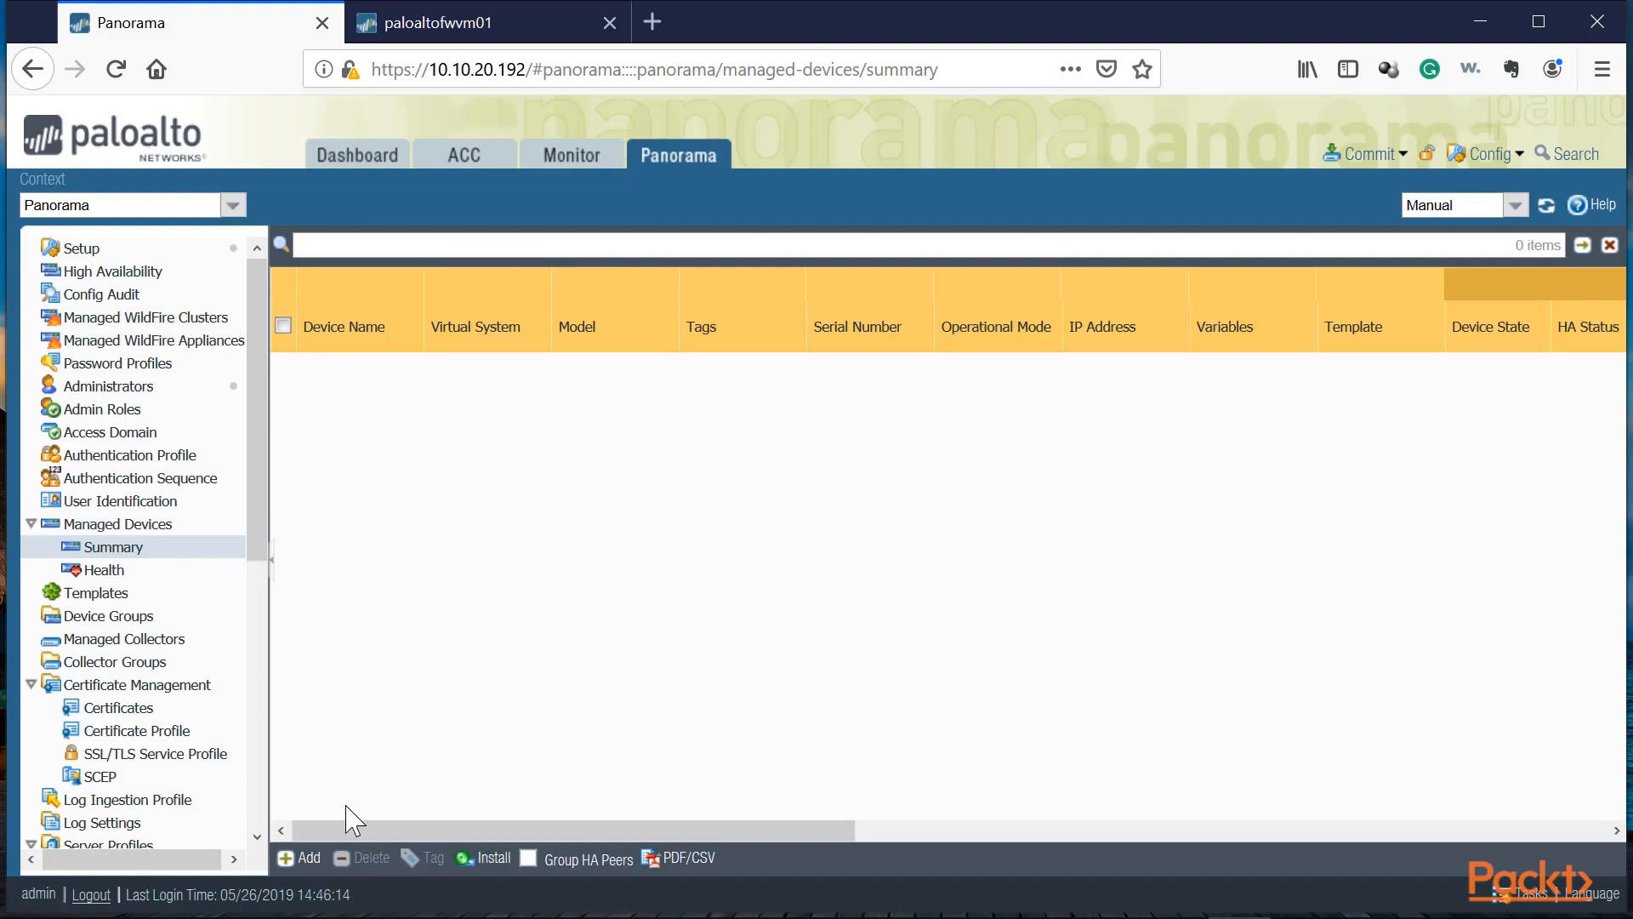
Step: Start adding a managed device and copy the firewall's serial number from its dashboard in the other browser tab
left_click(304, 859)
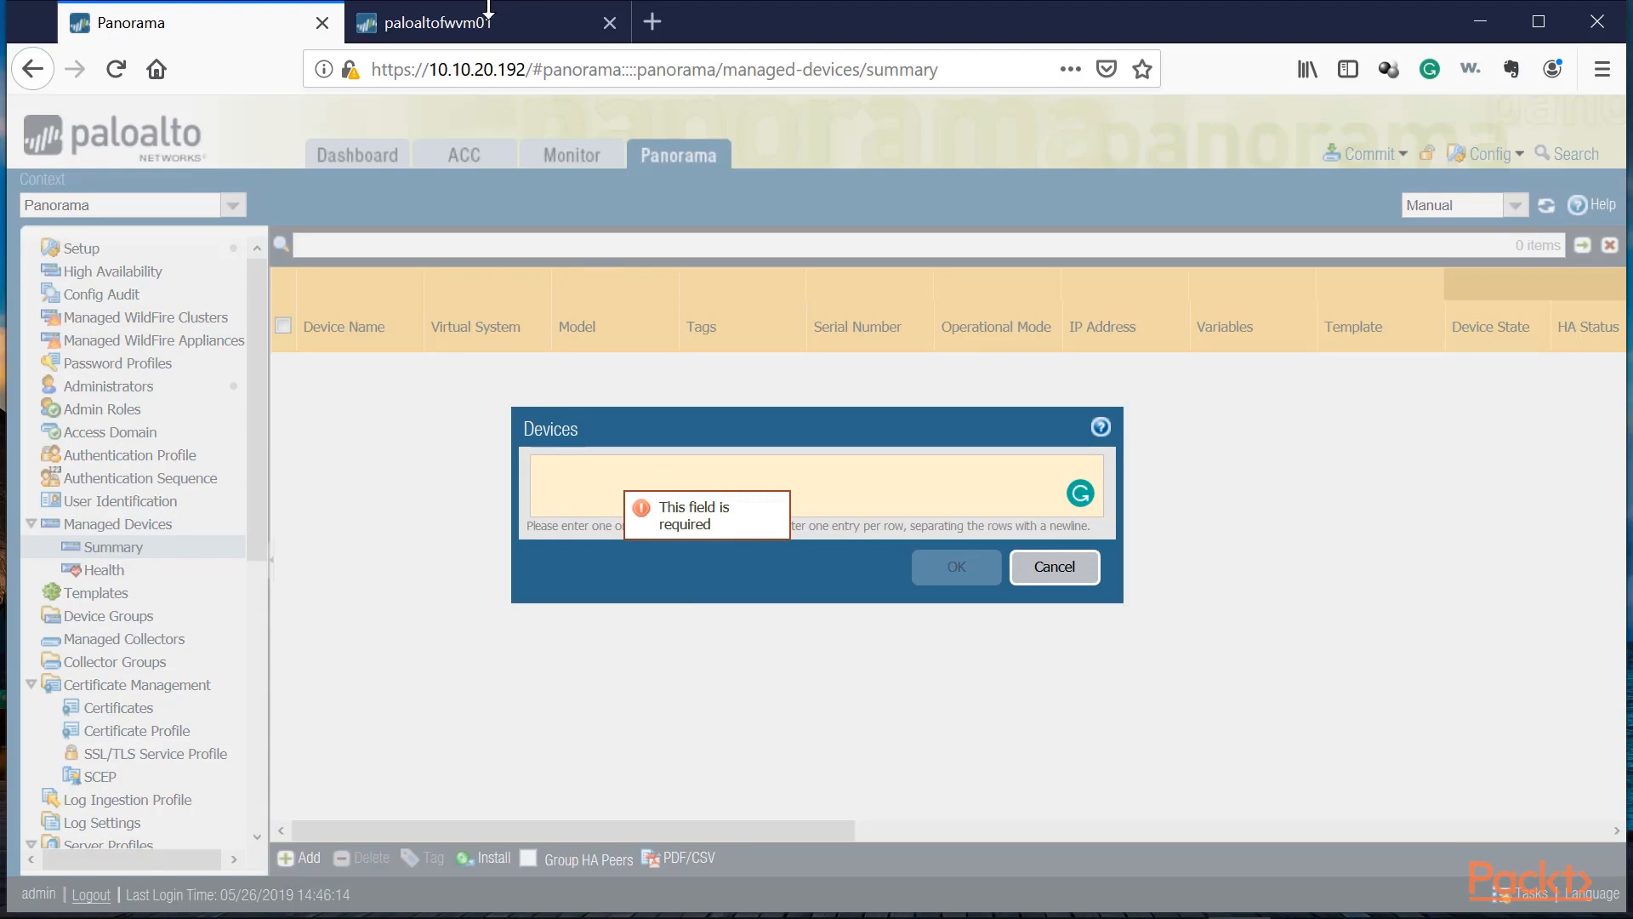
left_click(571, 464)
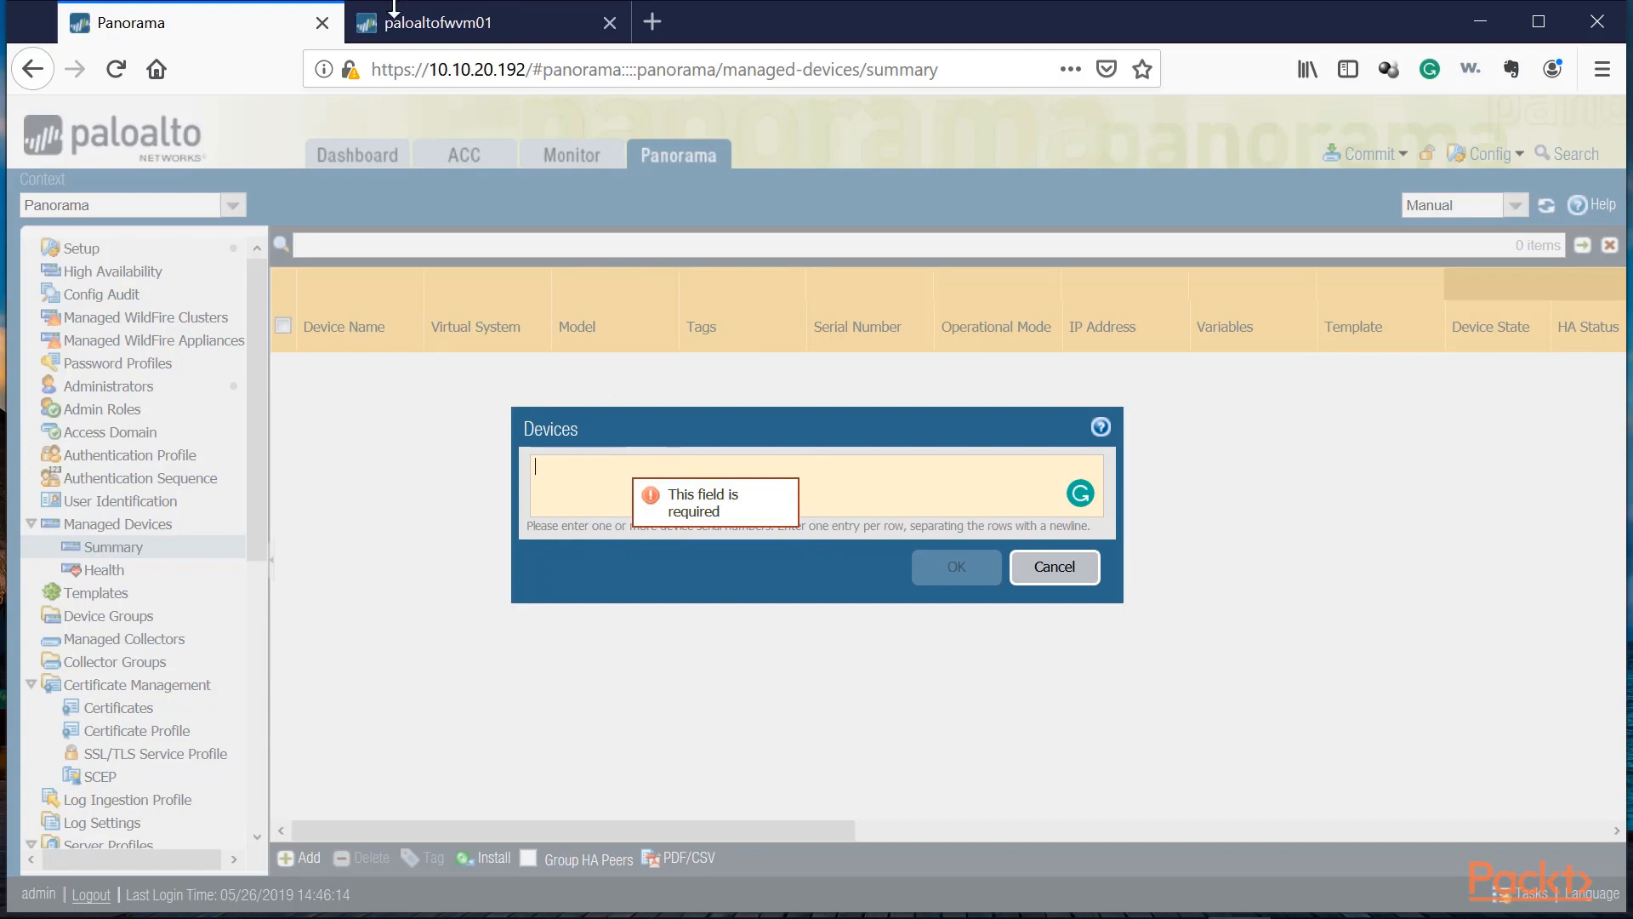
left_click(395, 18)
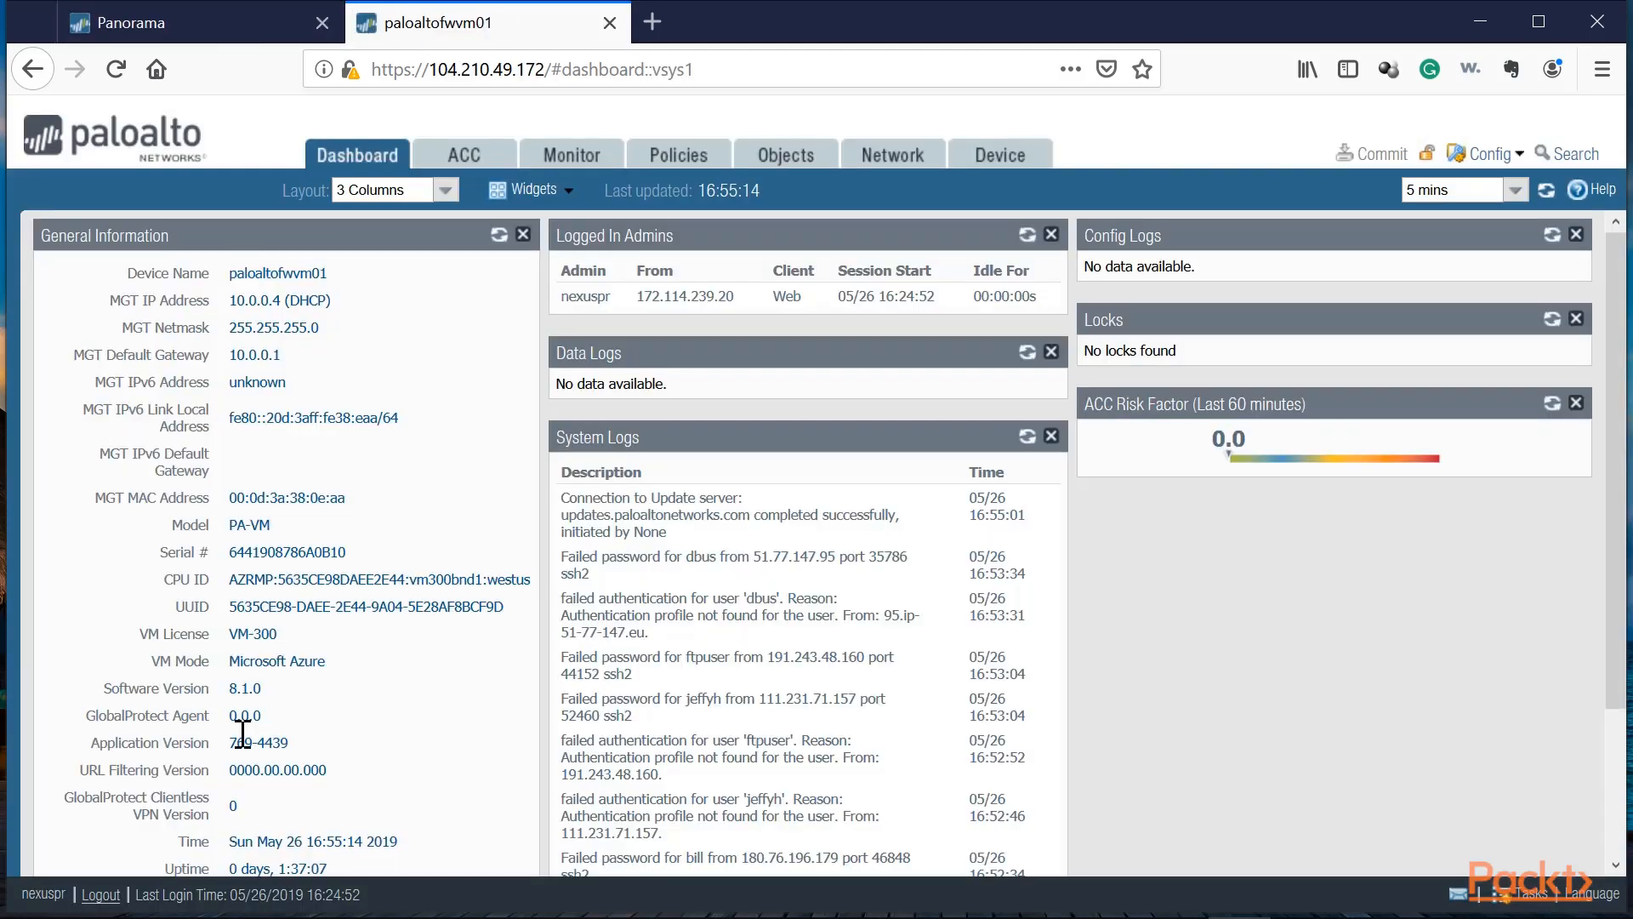
left_click_drag(347, 552, 224, 553)
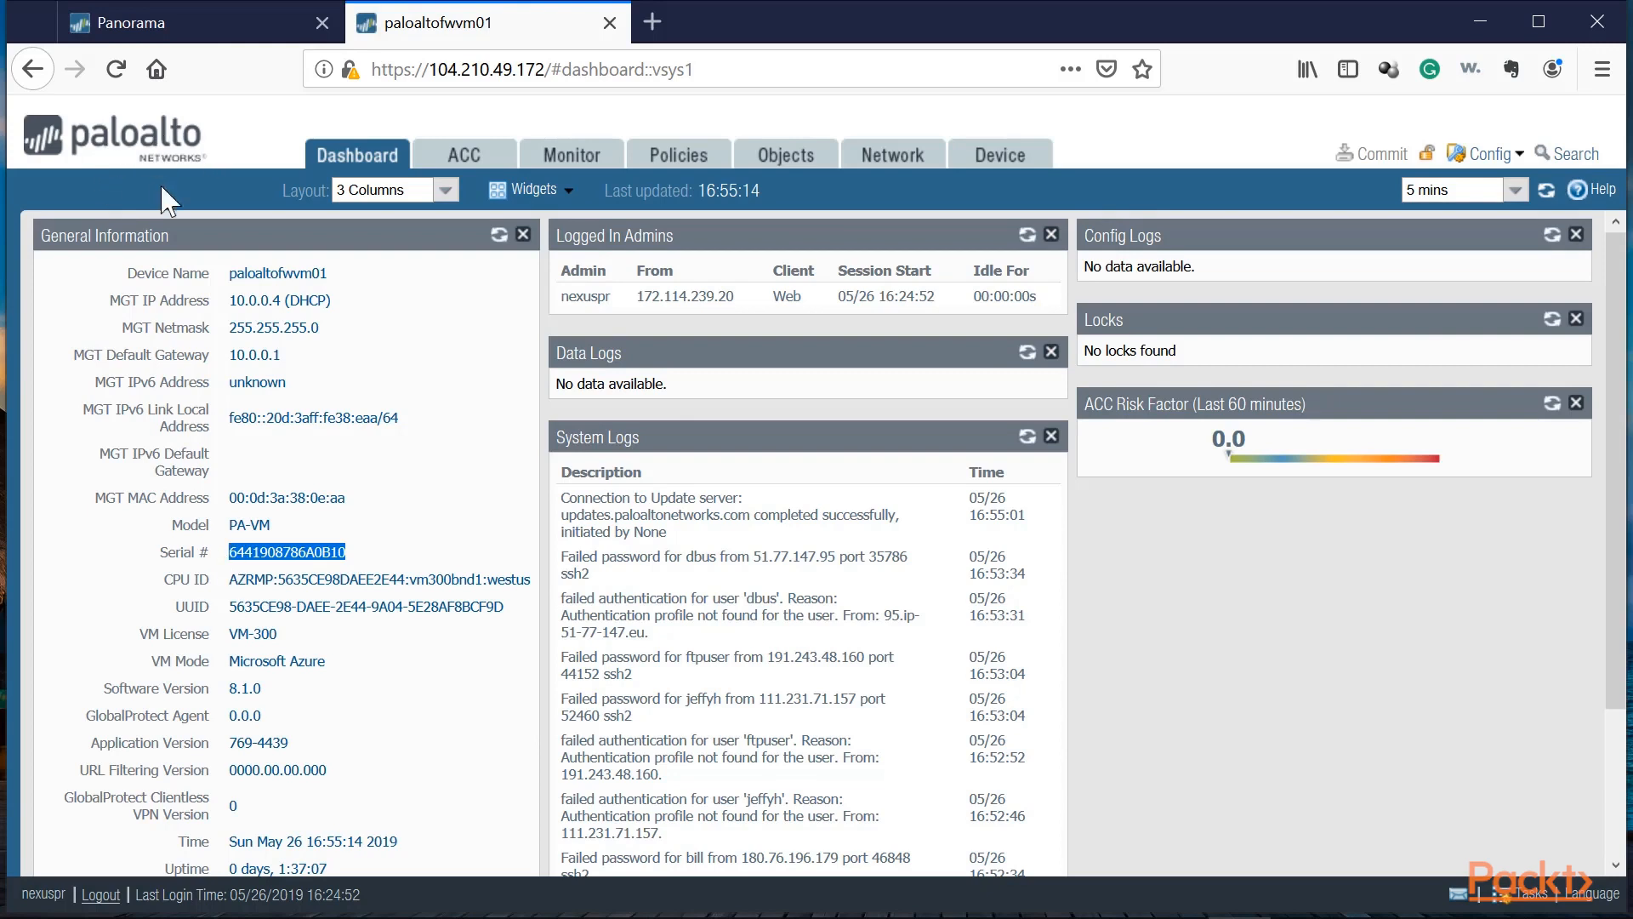
left_click(223, 563)
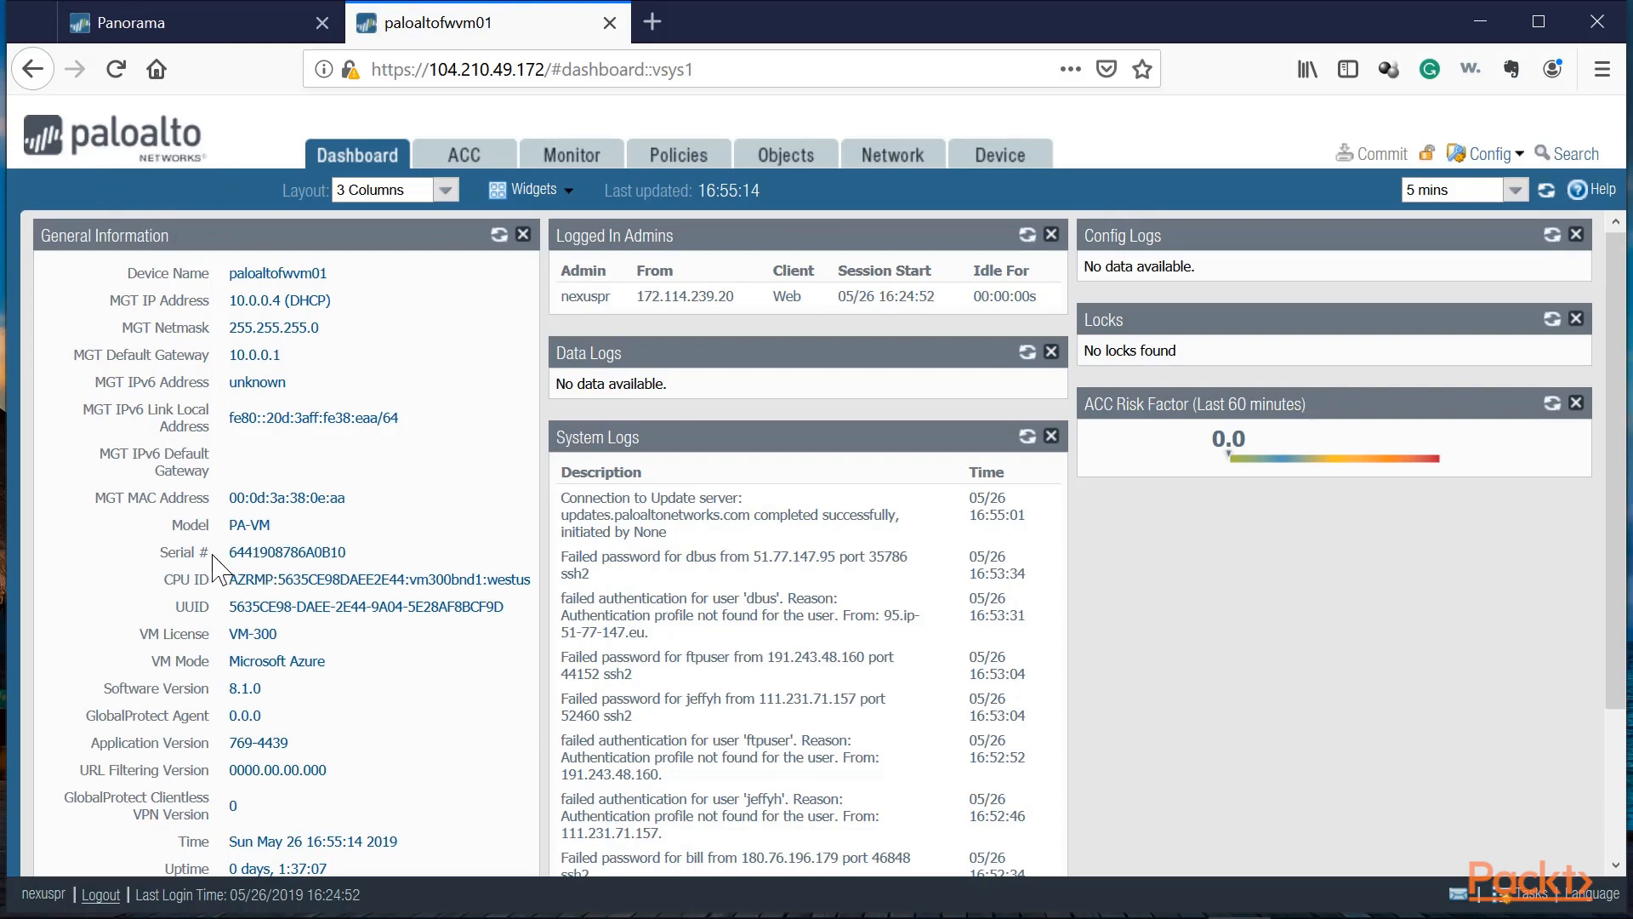
left_click_drag(368, 557, 232, 546)
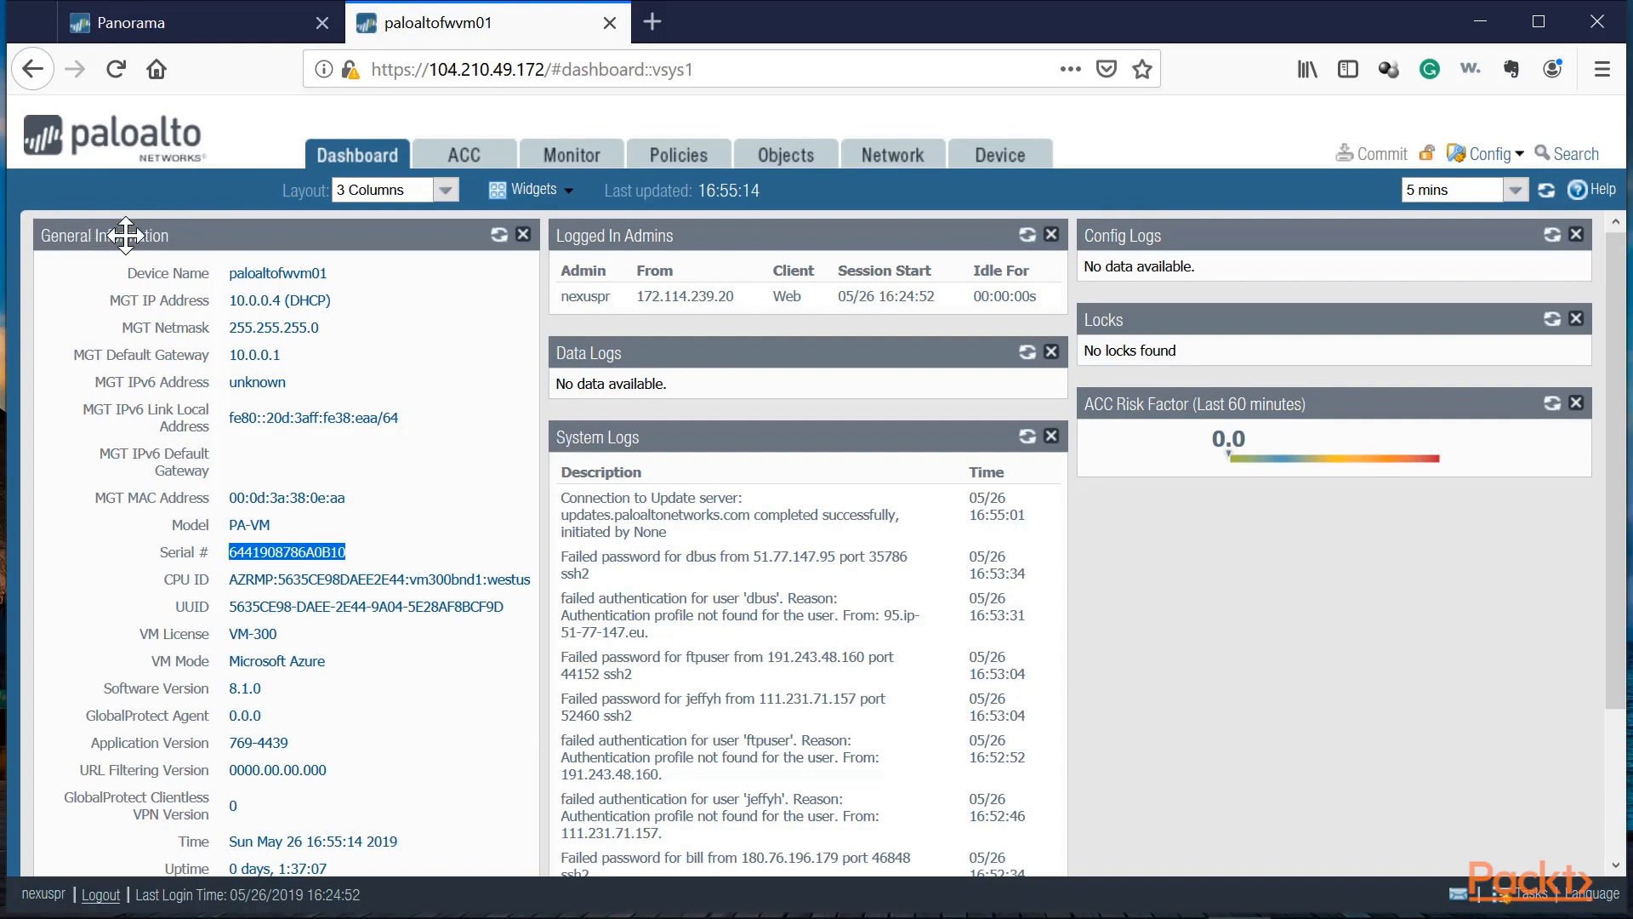
left_click(363, 555)
left_click_drag(347, 552, 227, 552)
right_click(249, 552)
right_click(258, 556)
left_click(302, 568)
Step: Try to add the firewall by pasting its serial number into the Devices list, then cancel the dialog
left_click(179, 12)
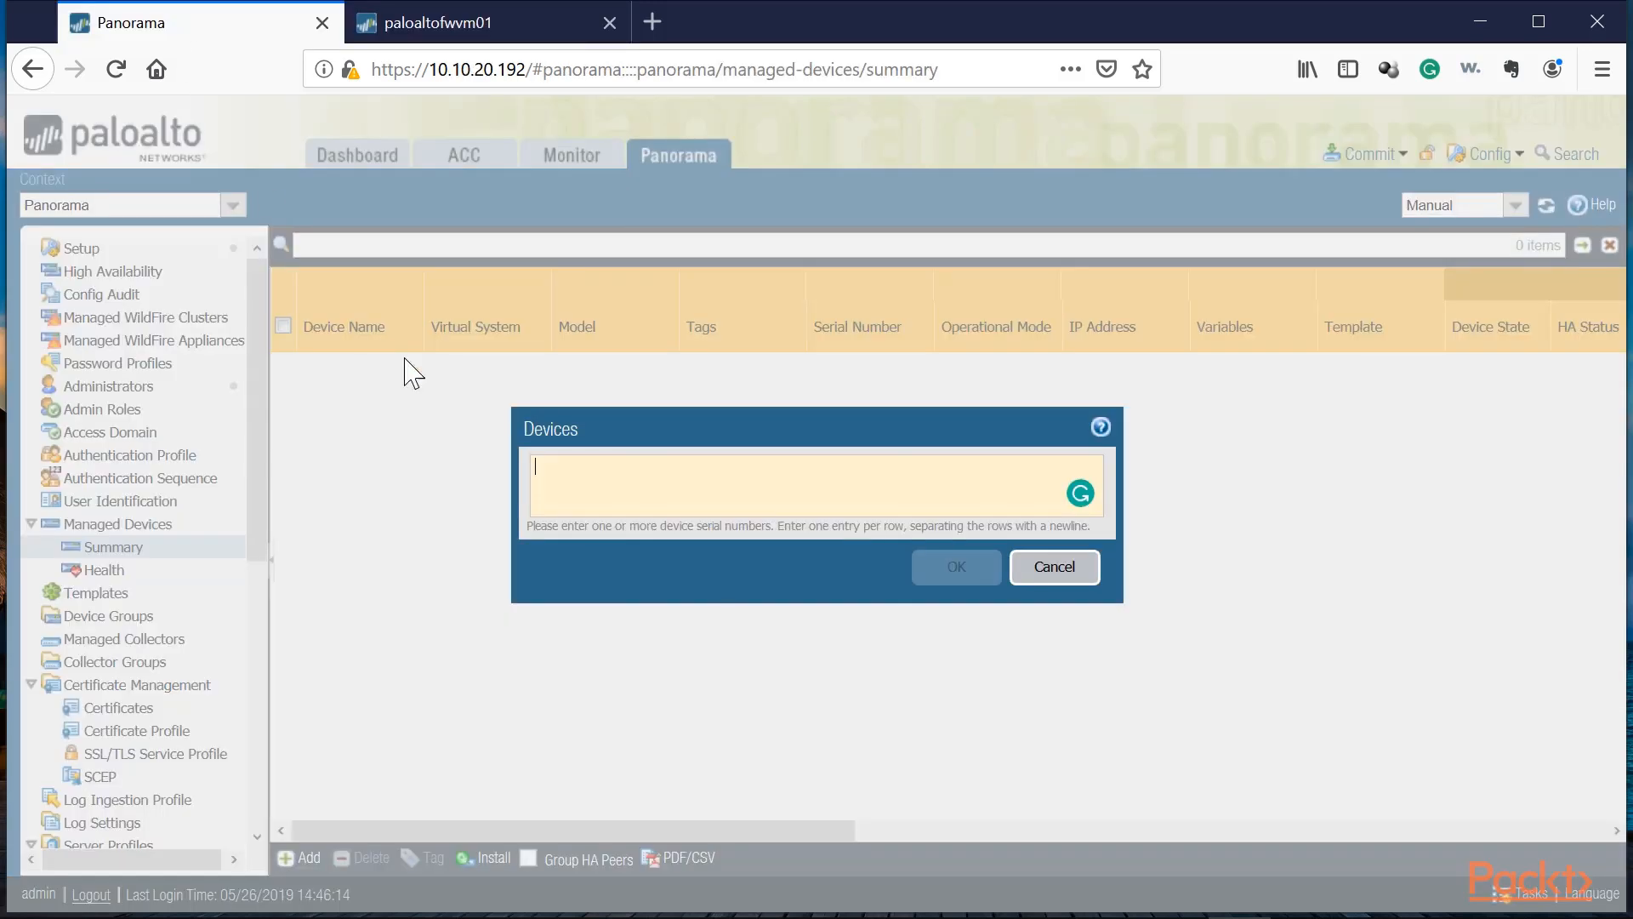
right_click(649, 510)
left_click(689, 565)
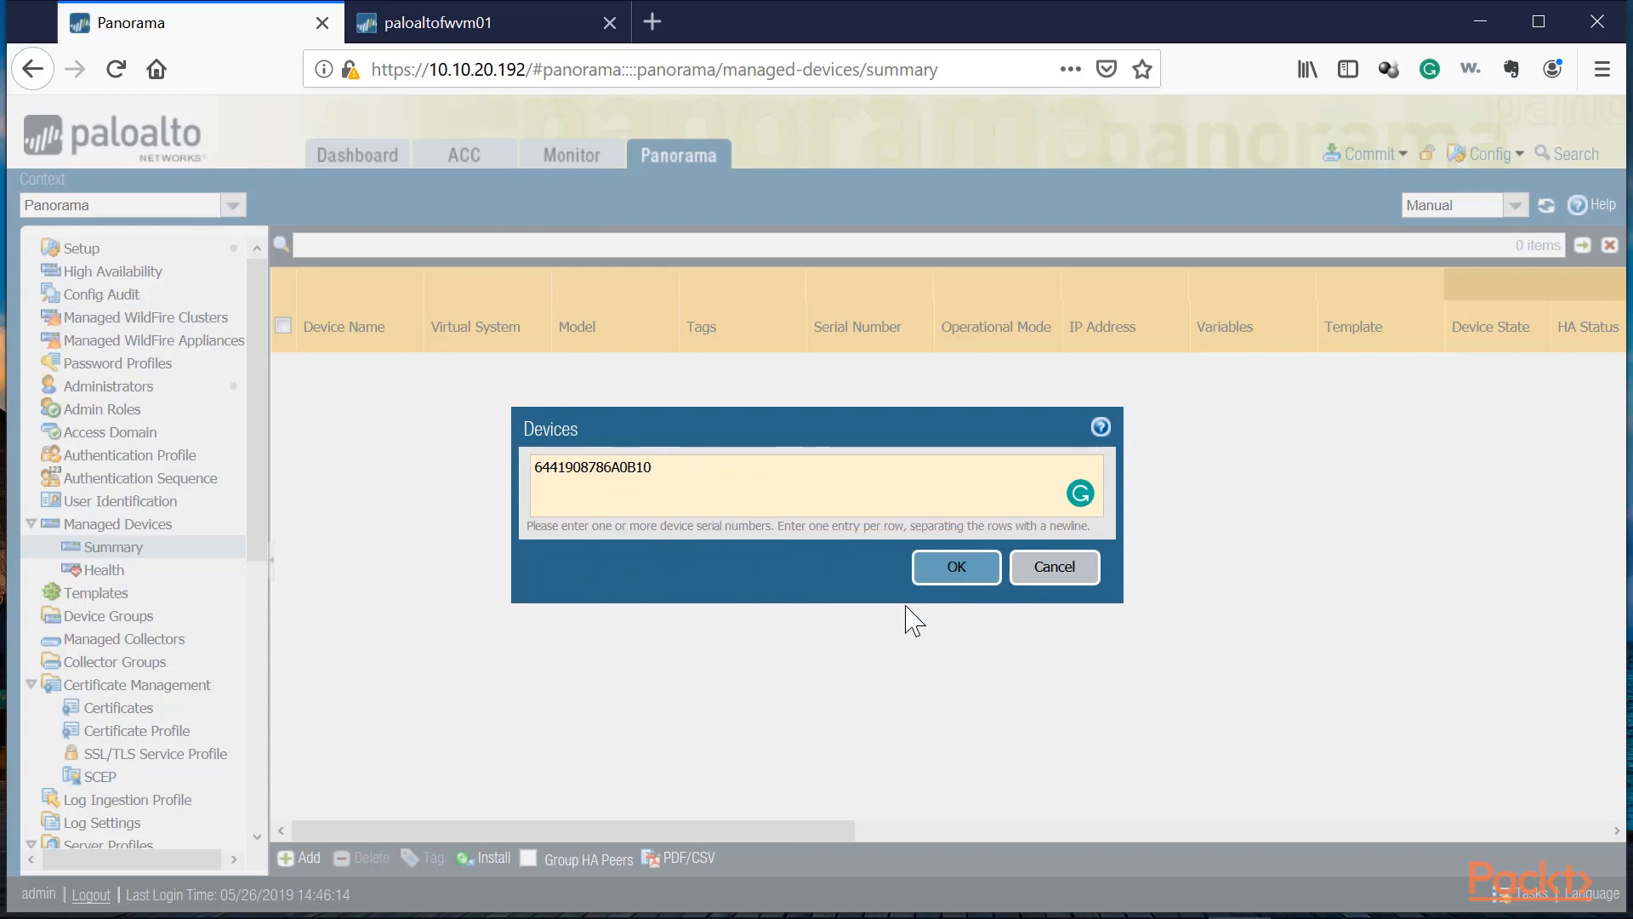
left_click(958, 567)
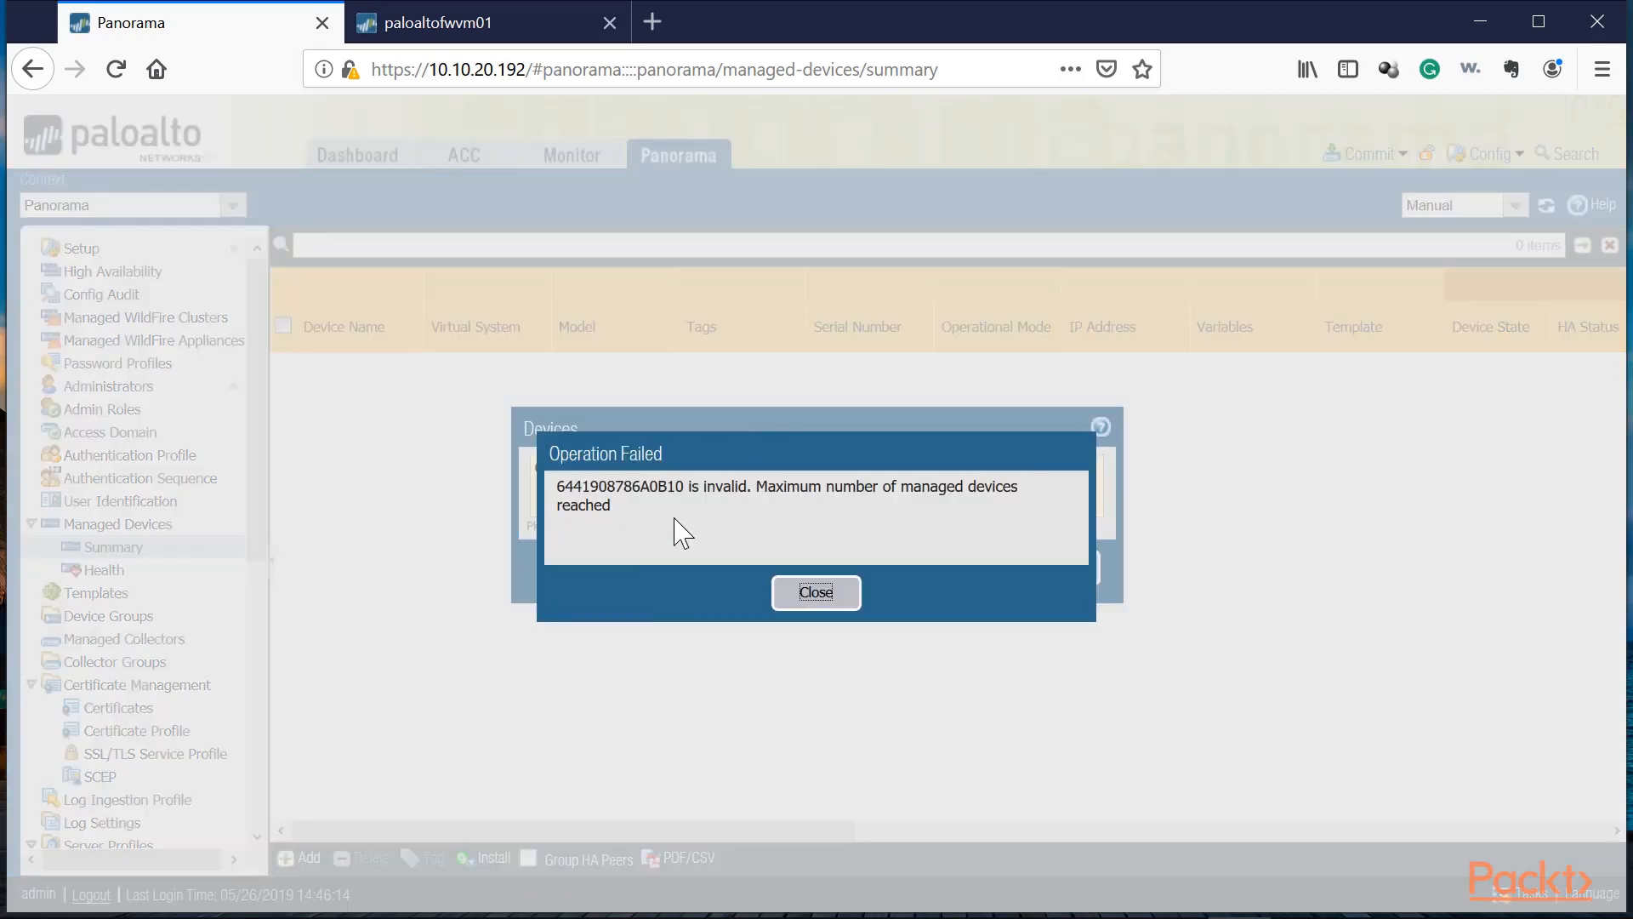
left_click(798, 596)
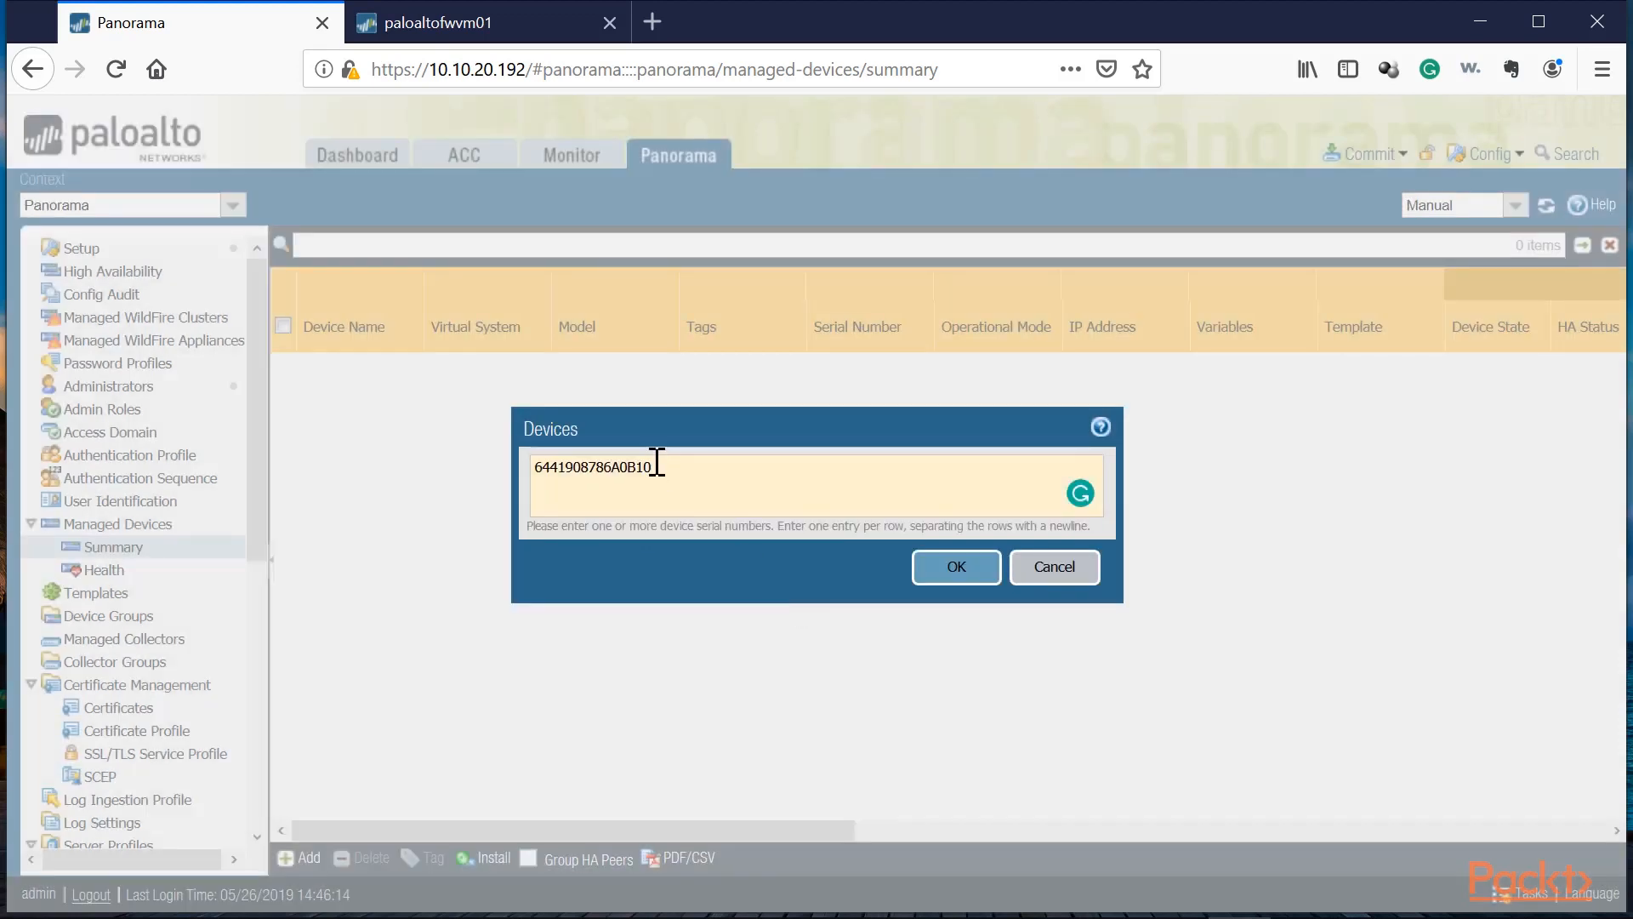
left_click(1032, 570)
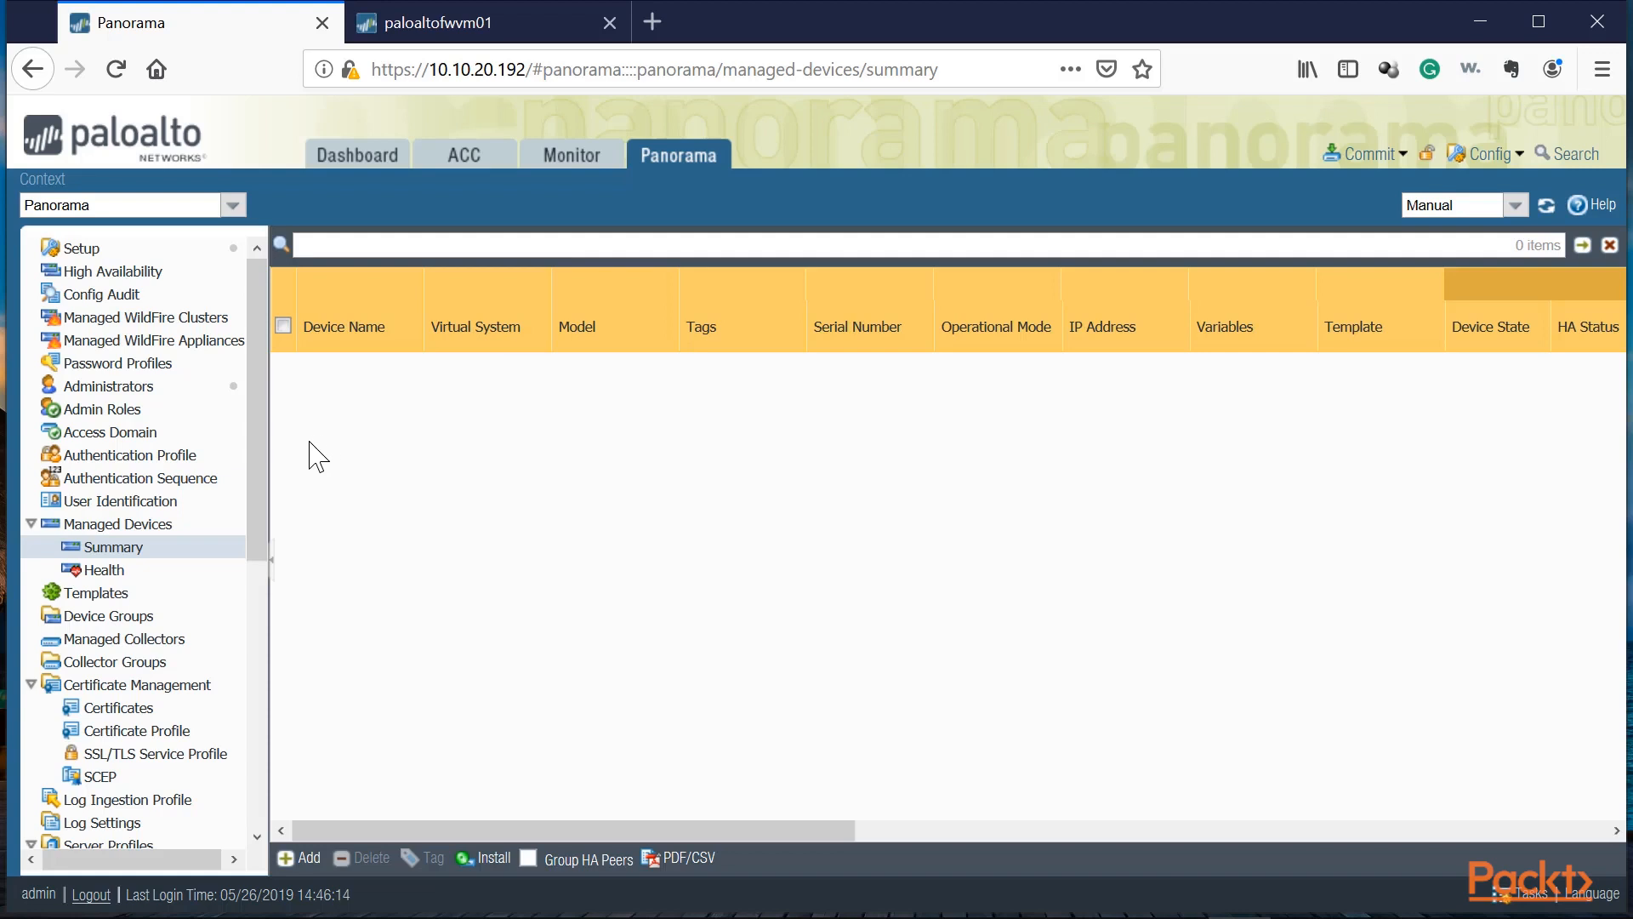
Step: Create a device group named USA with Shared as its parent device group
left_click(119, 615)
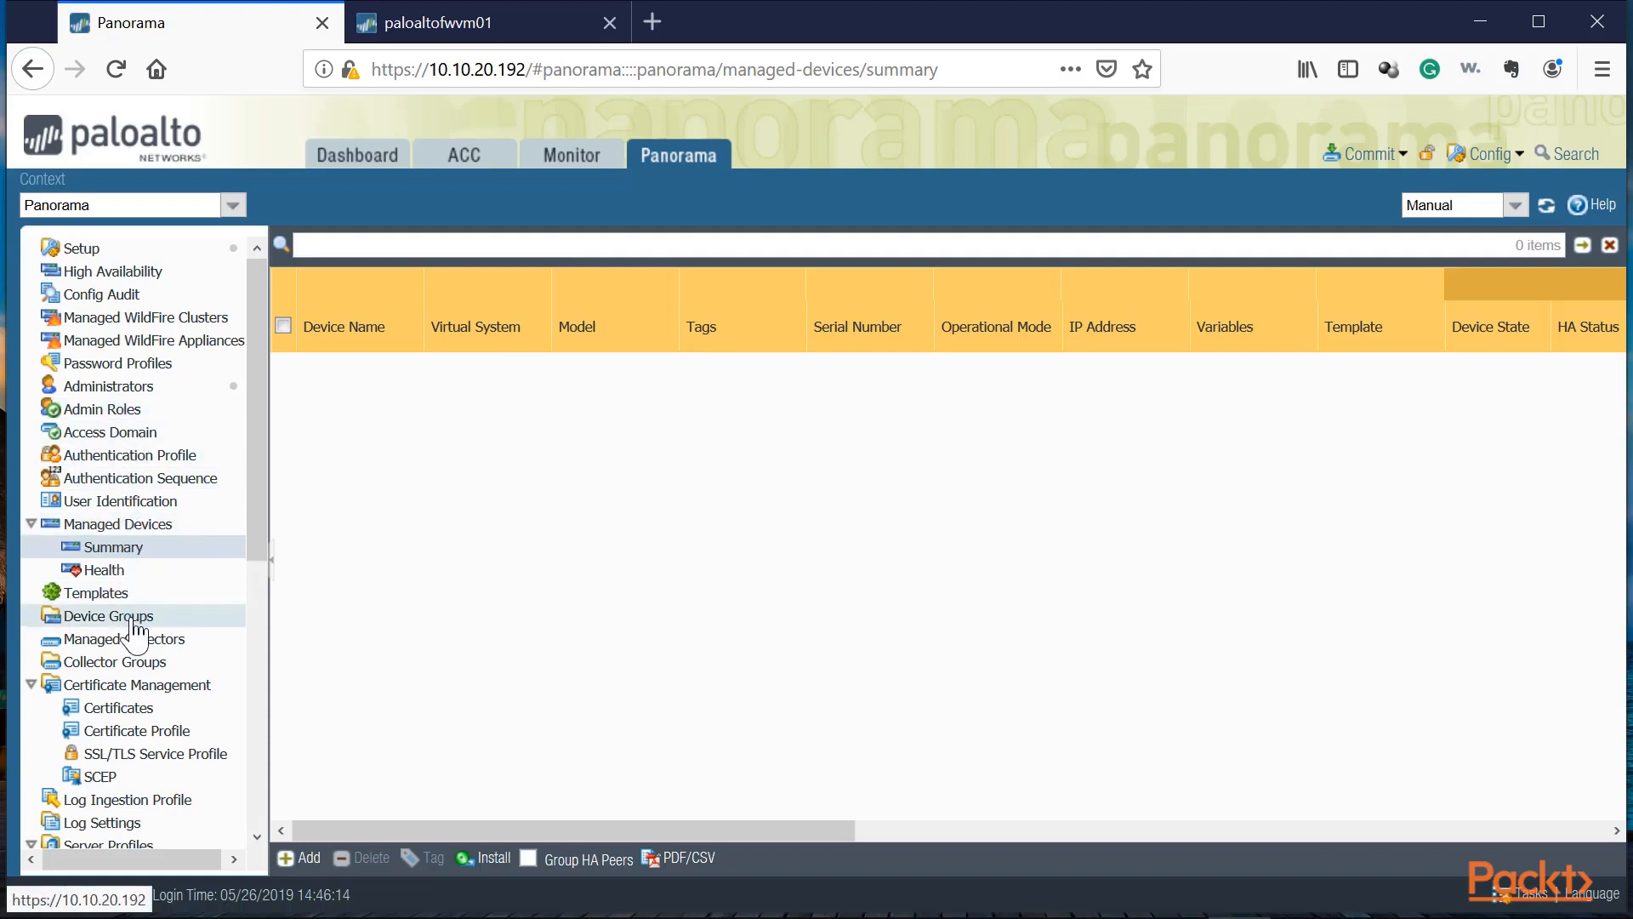
left_click(308, 859)
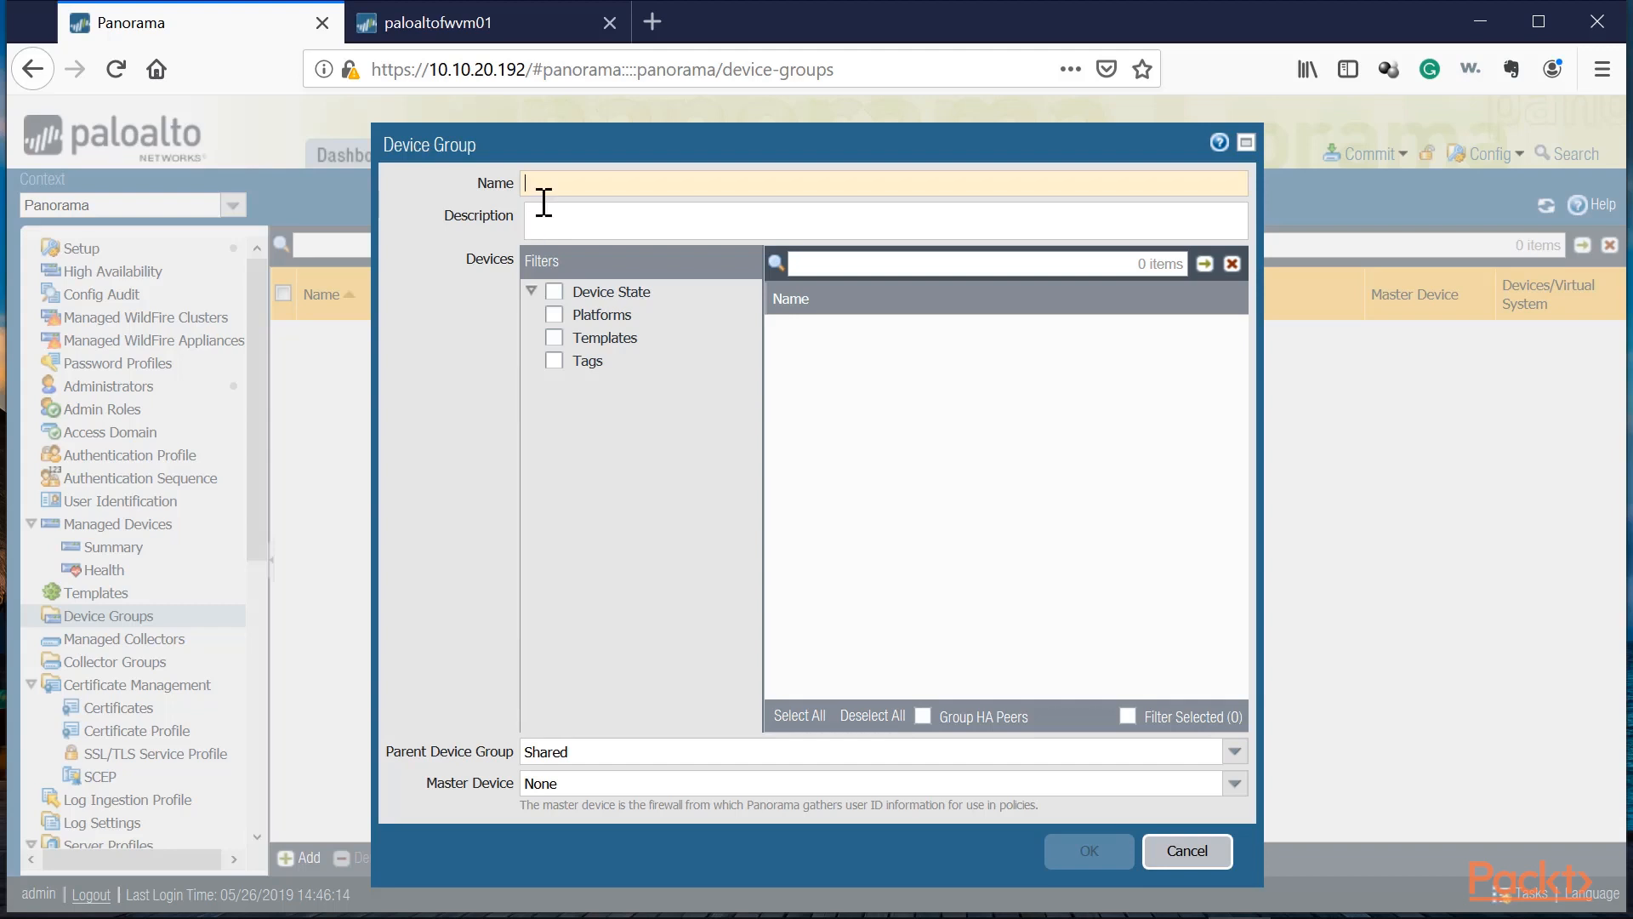
left_click(551, 194)
type("USA")
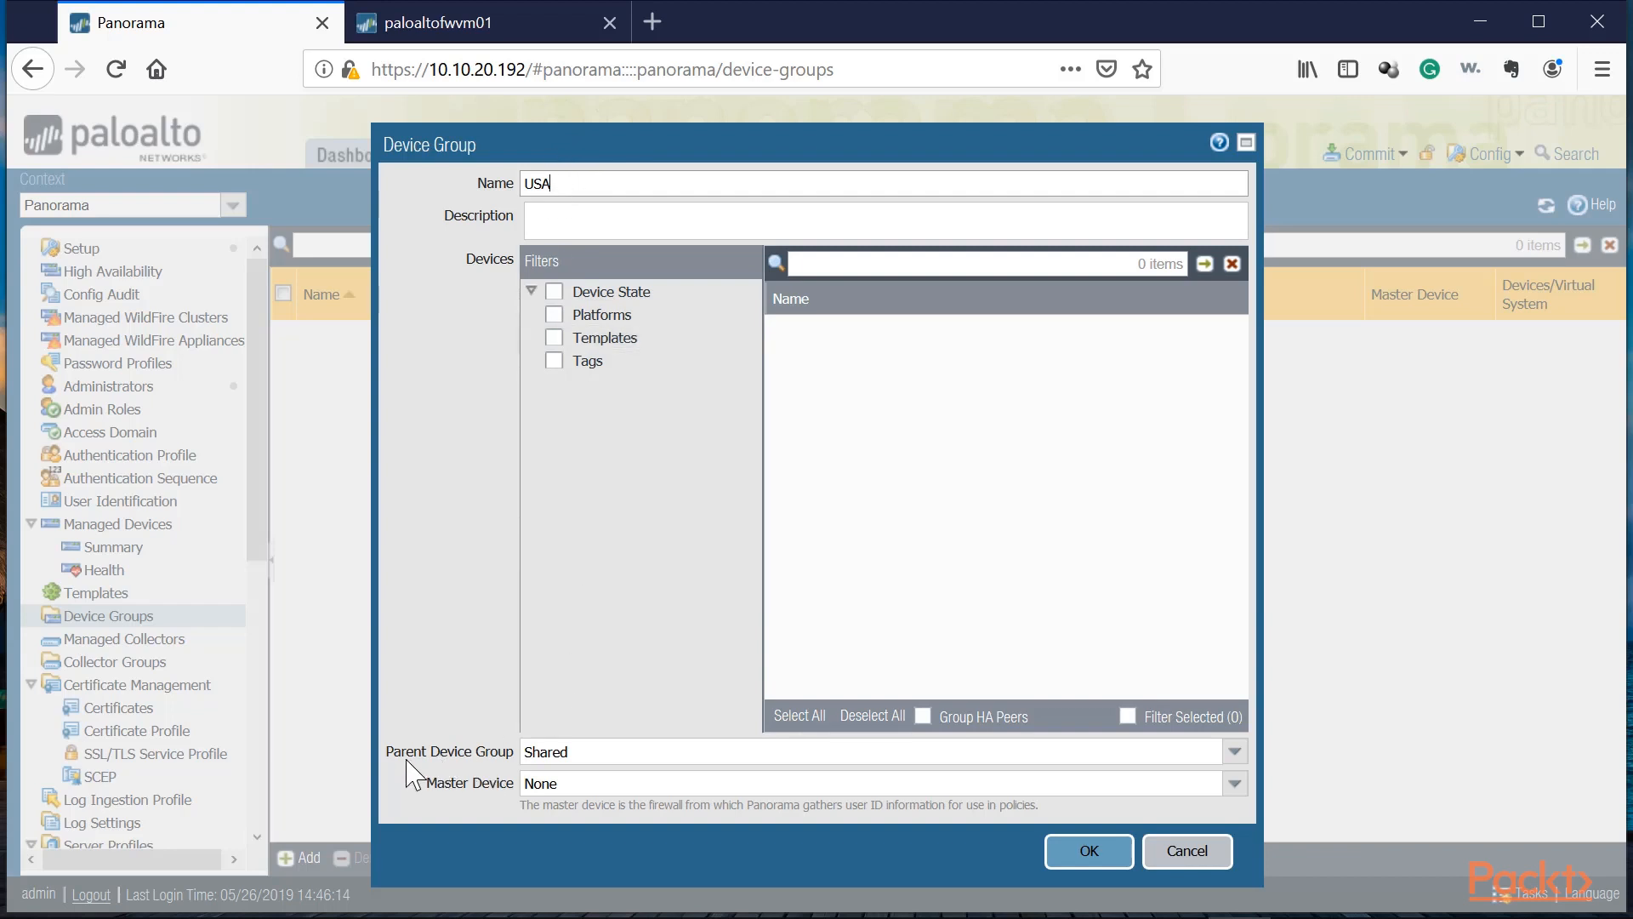
left_click_drag(388, 752, 518, 766)
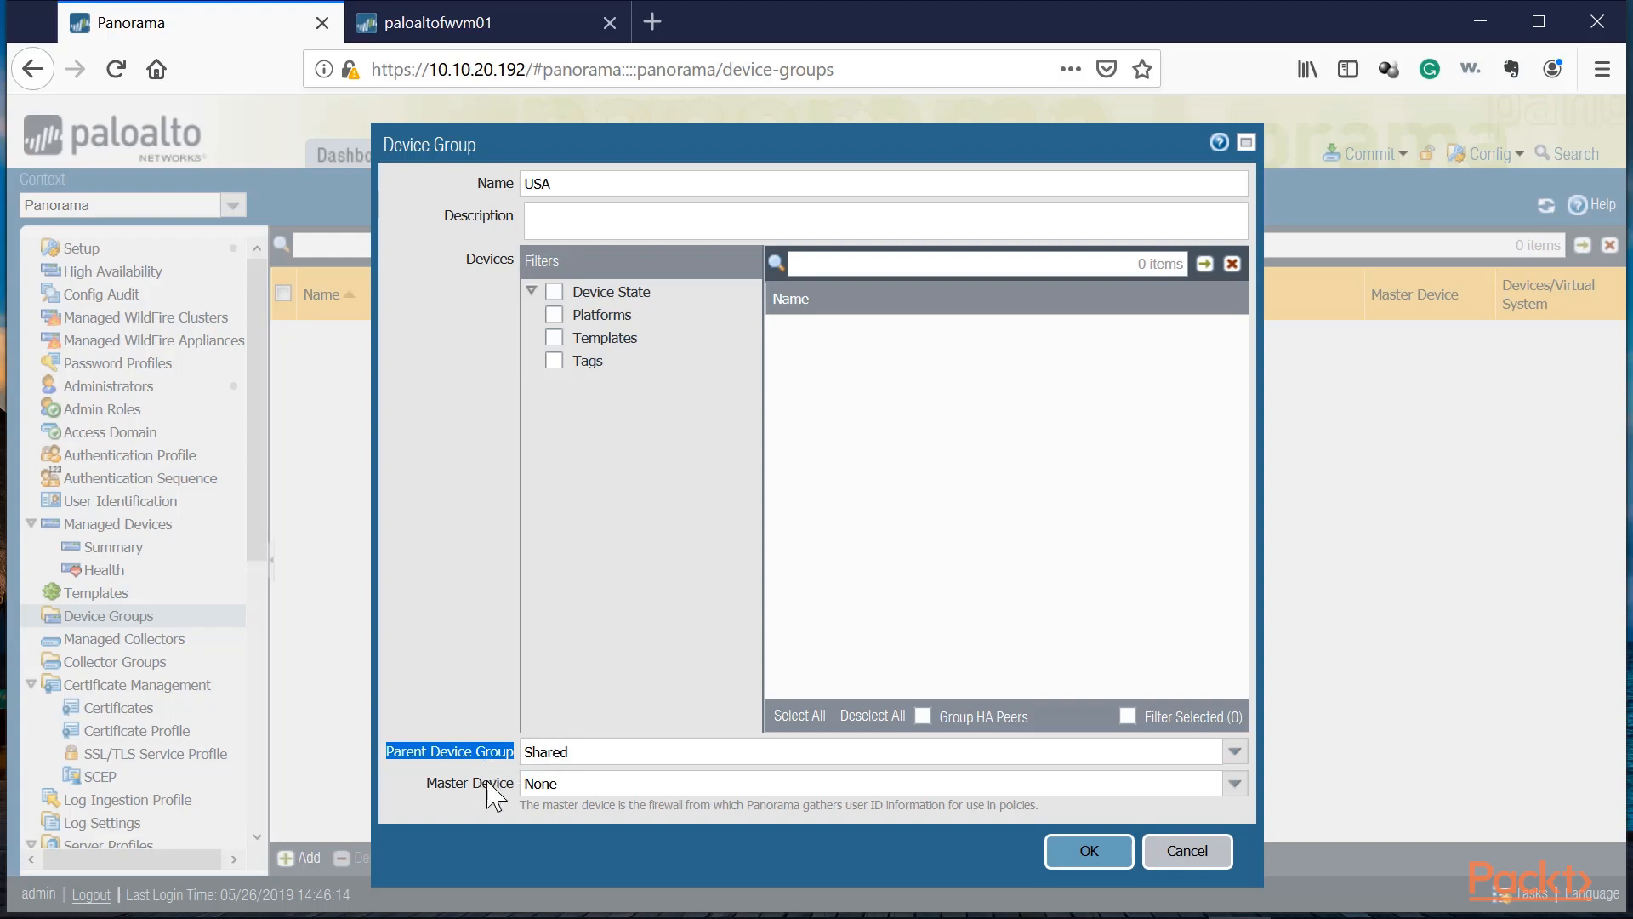
left_click(575, 791)
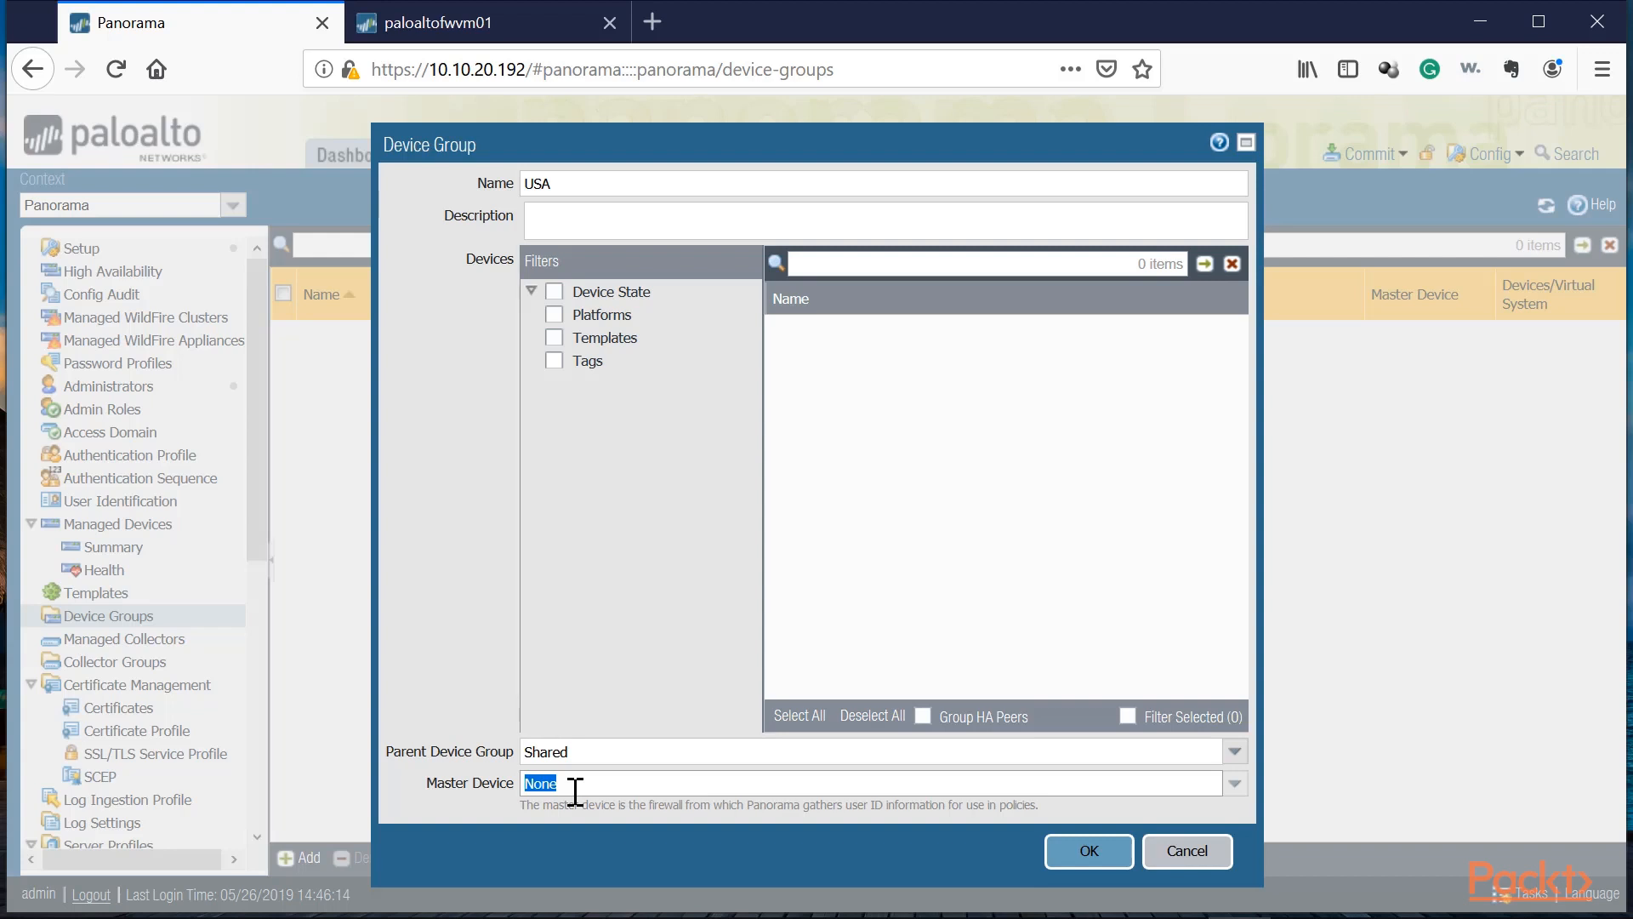
left_click(543, 750)
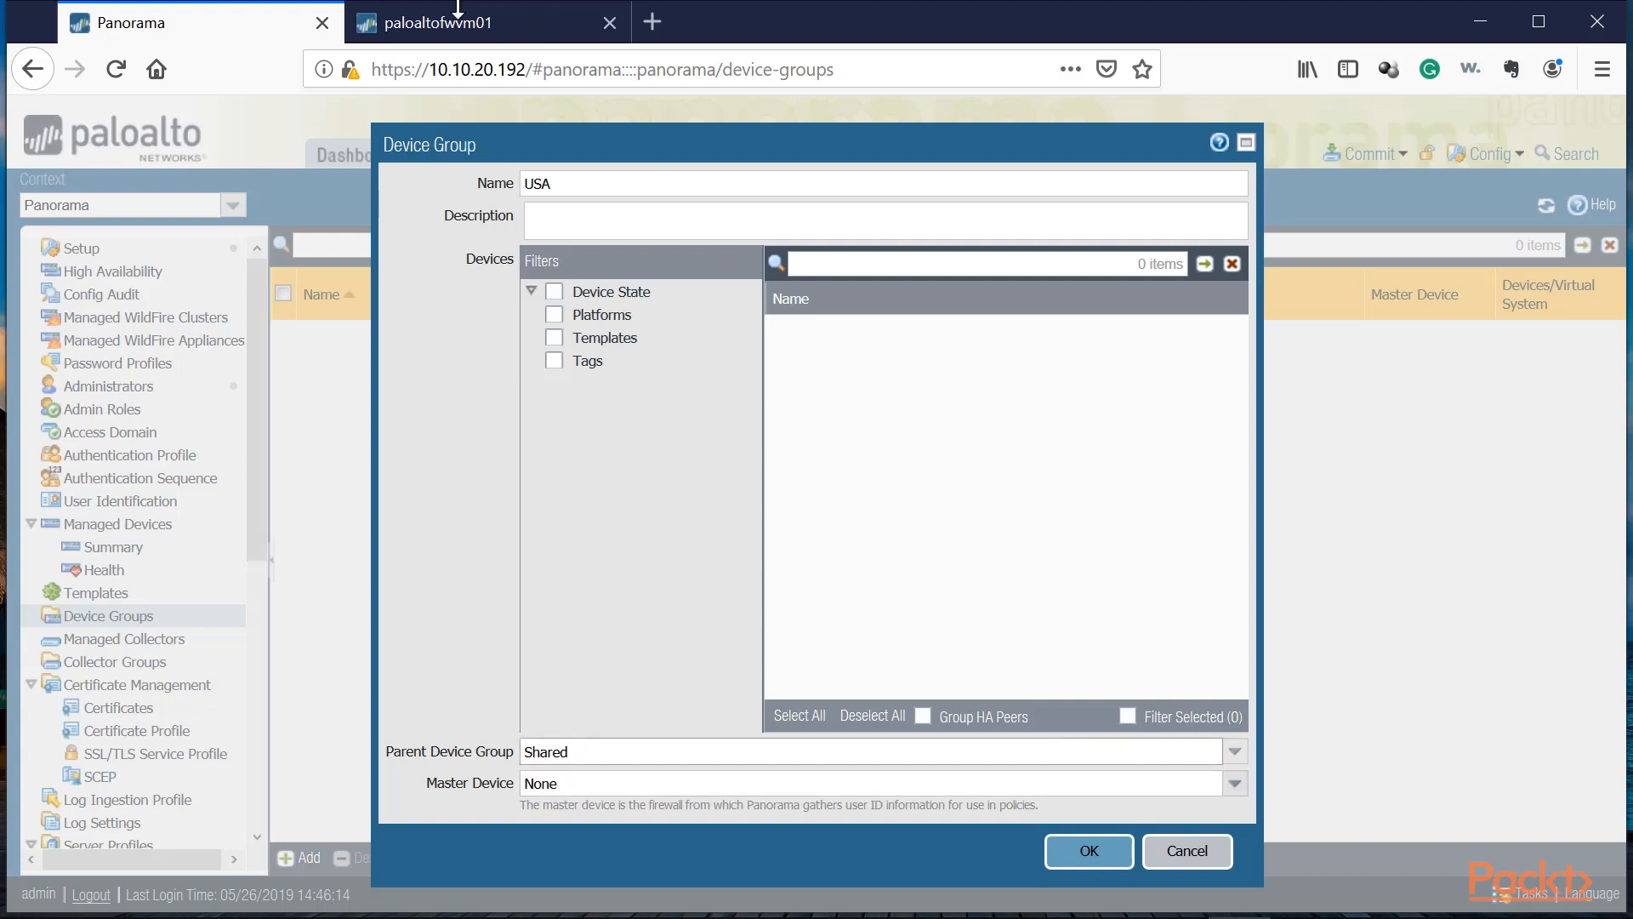
double_click(551, 182)
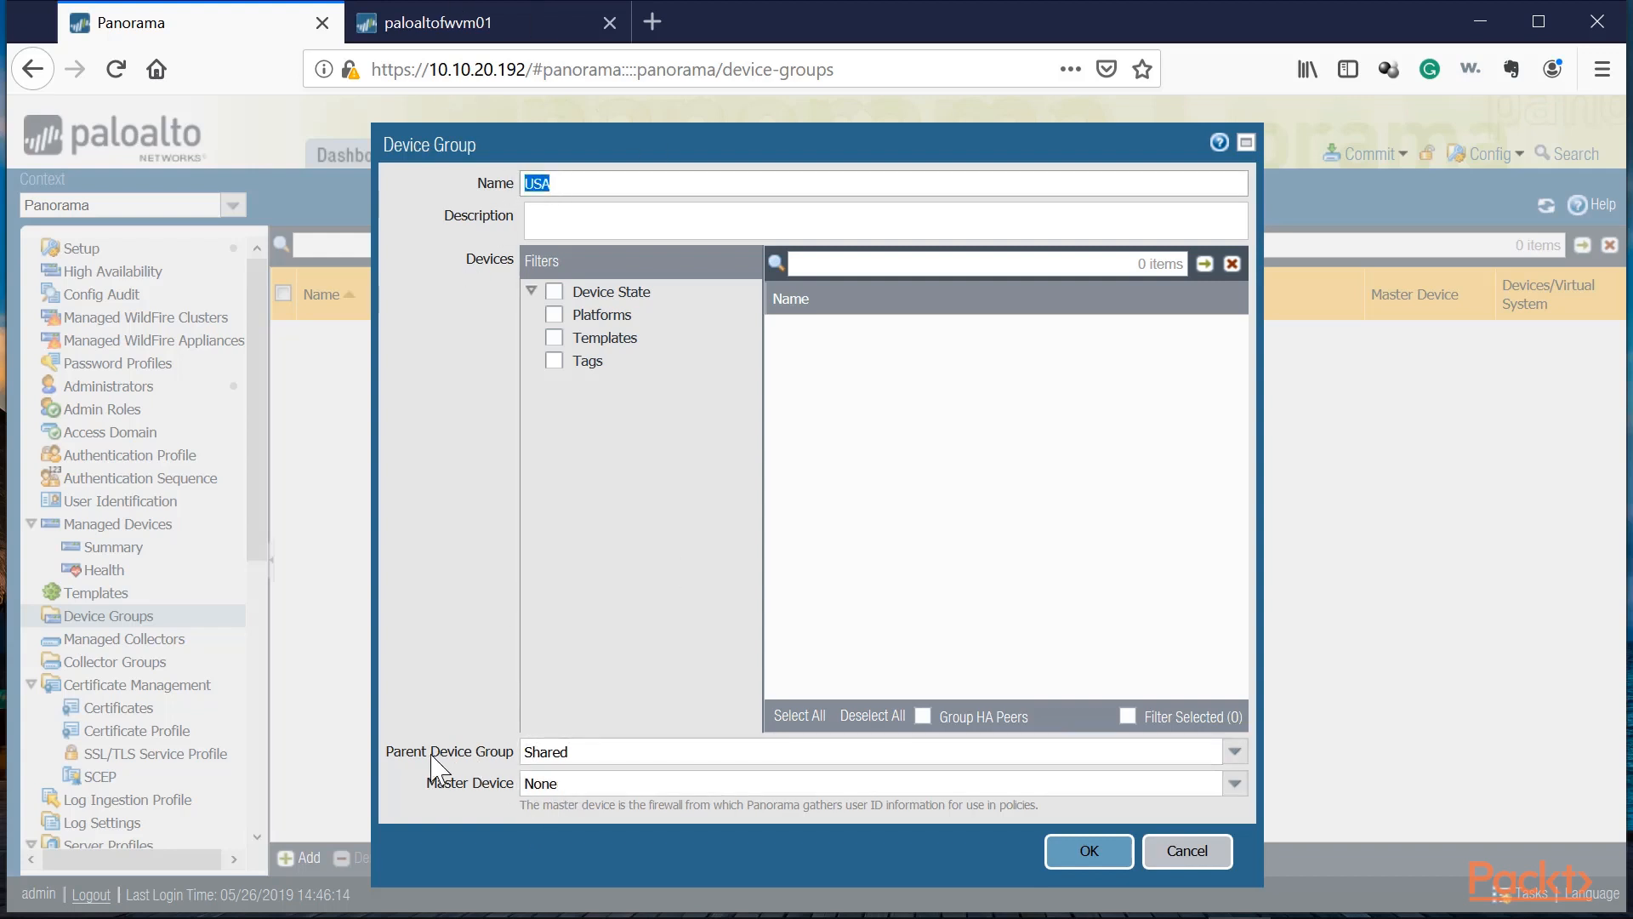
left_click(538, 750)
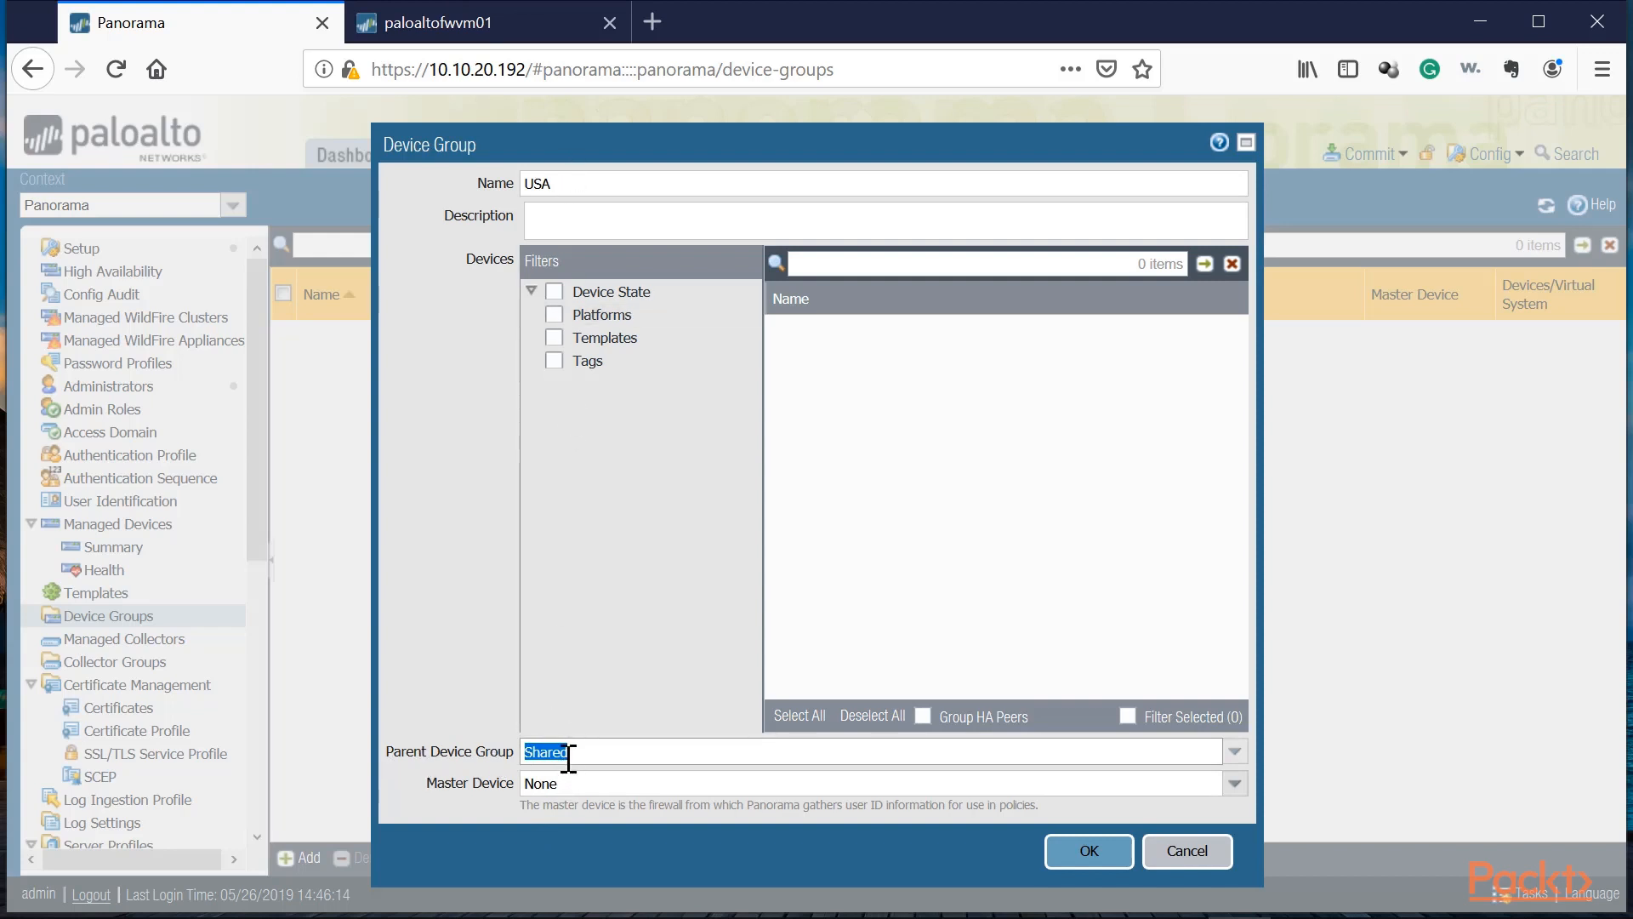
left_click(1114, 859)
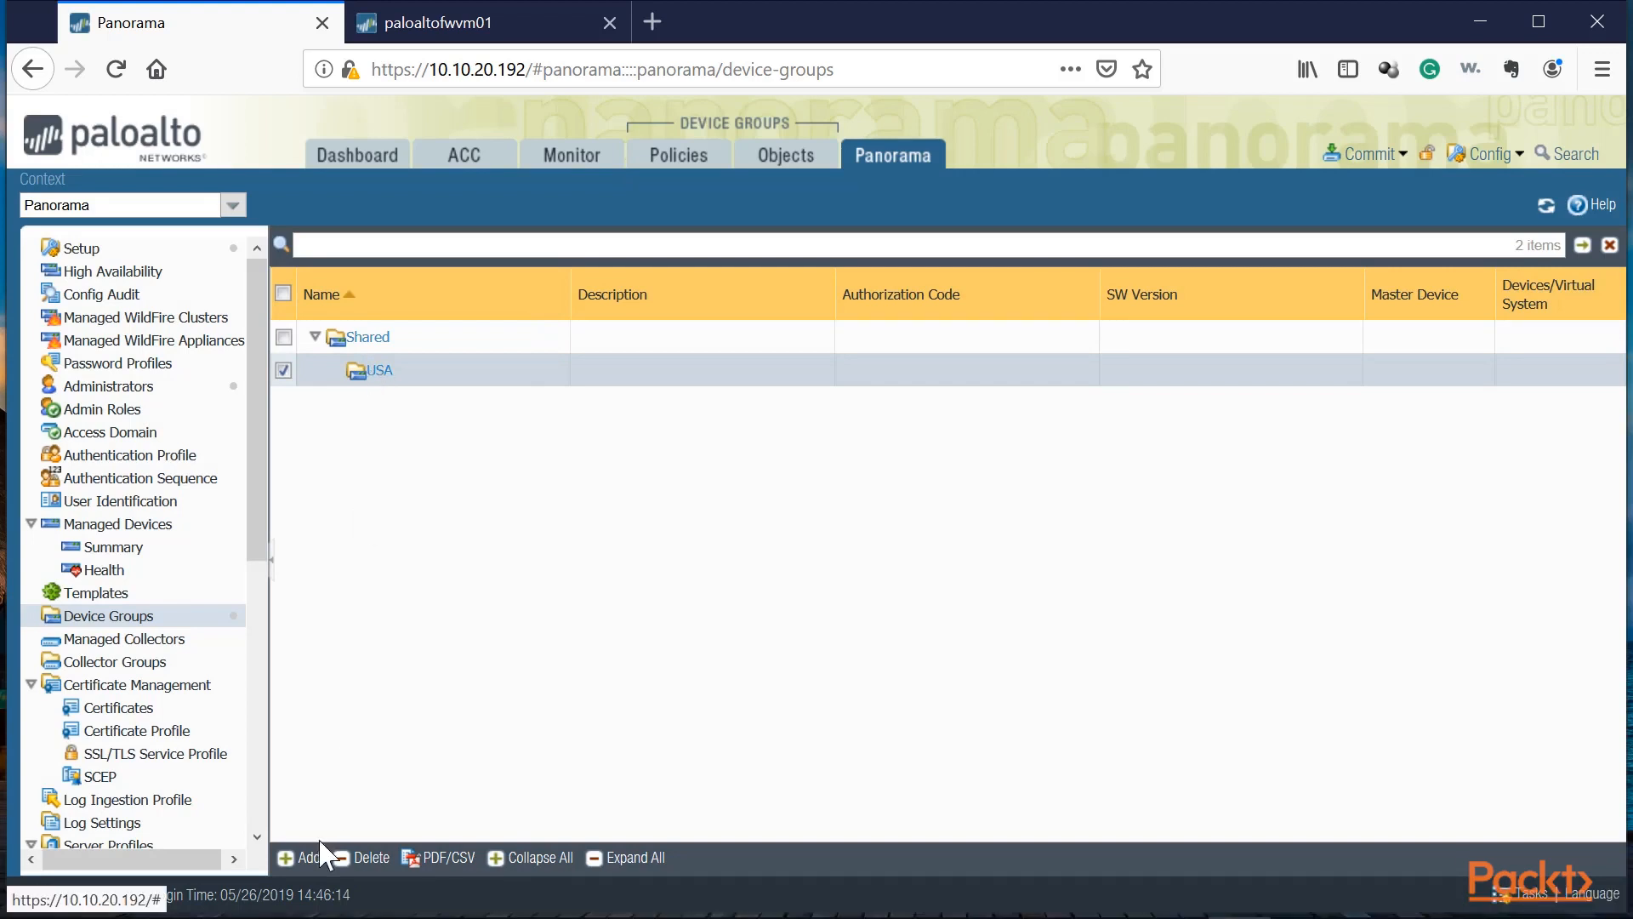
Step: Add another device group named Italy
left_click(298, 856)
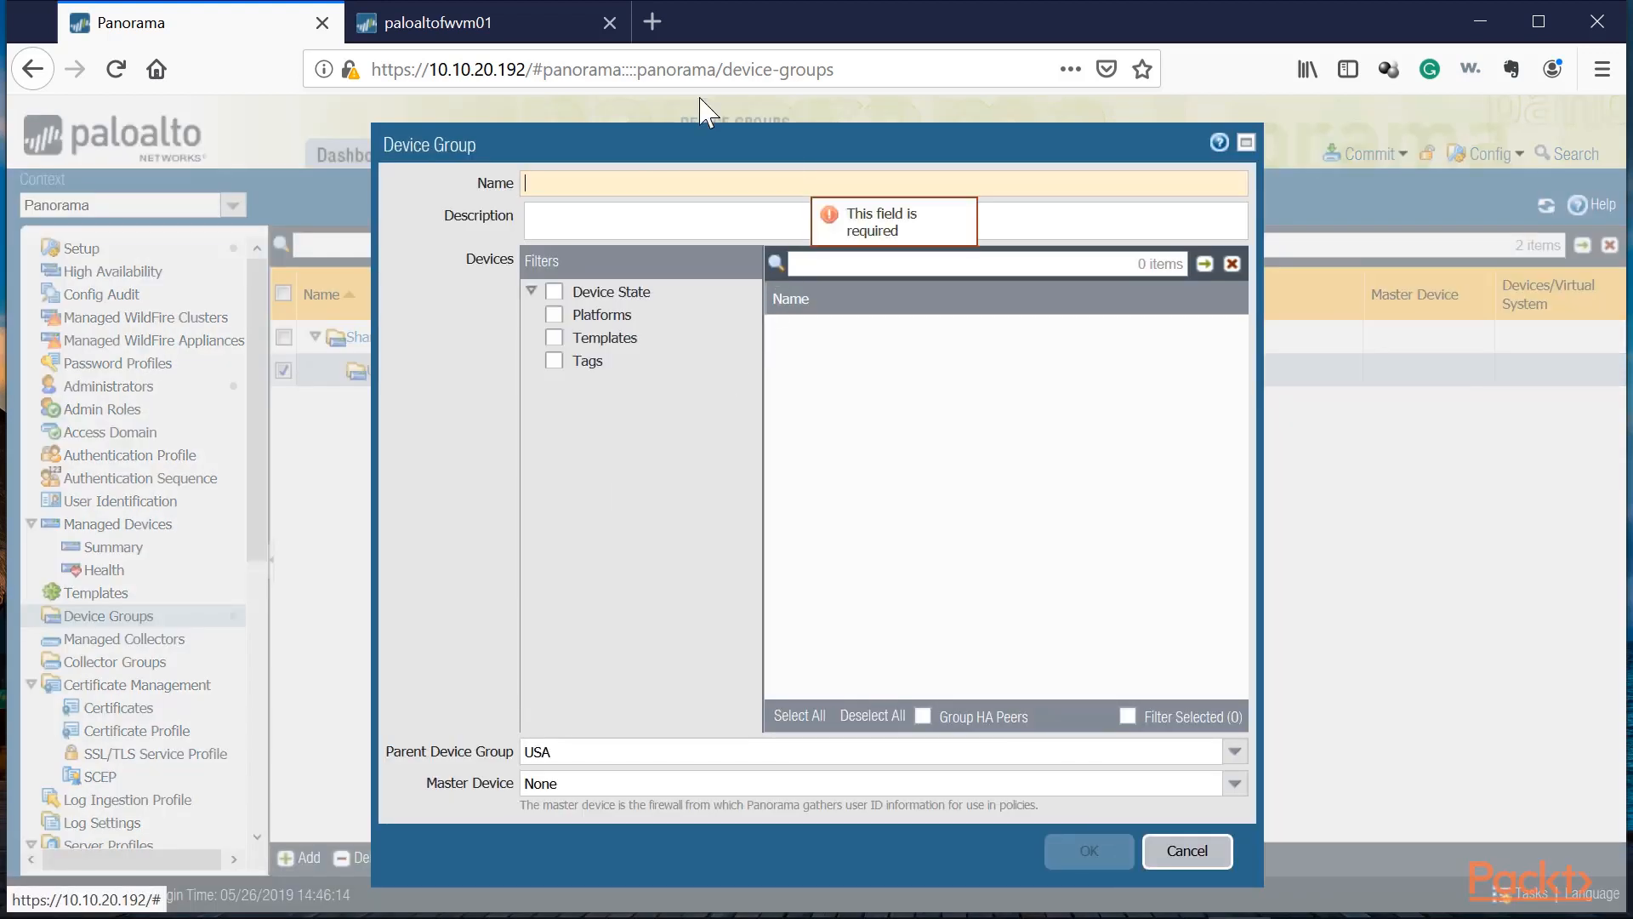
type("Italy")
left_click(1089, 853)
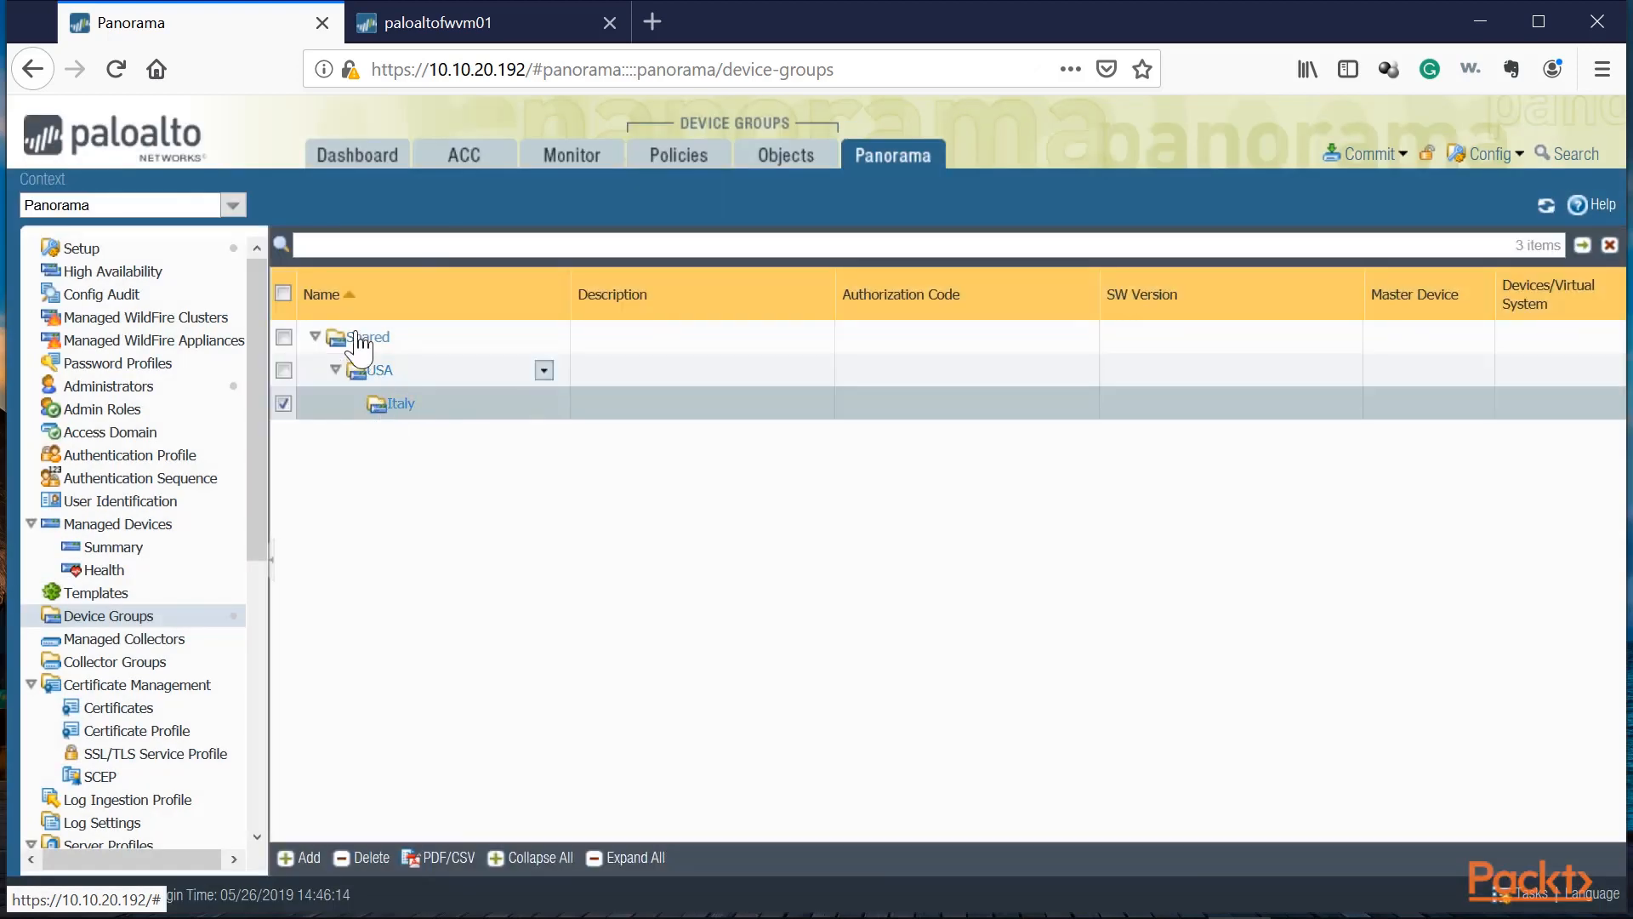
Step: Change the Italy device group's parent device group to Shared
left_click(400, 405)
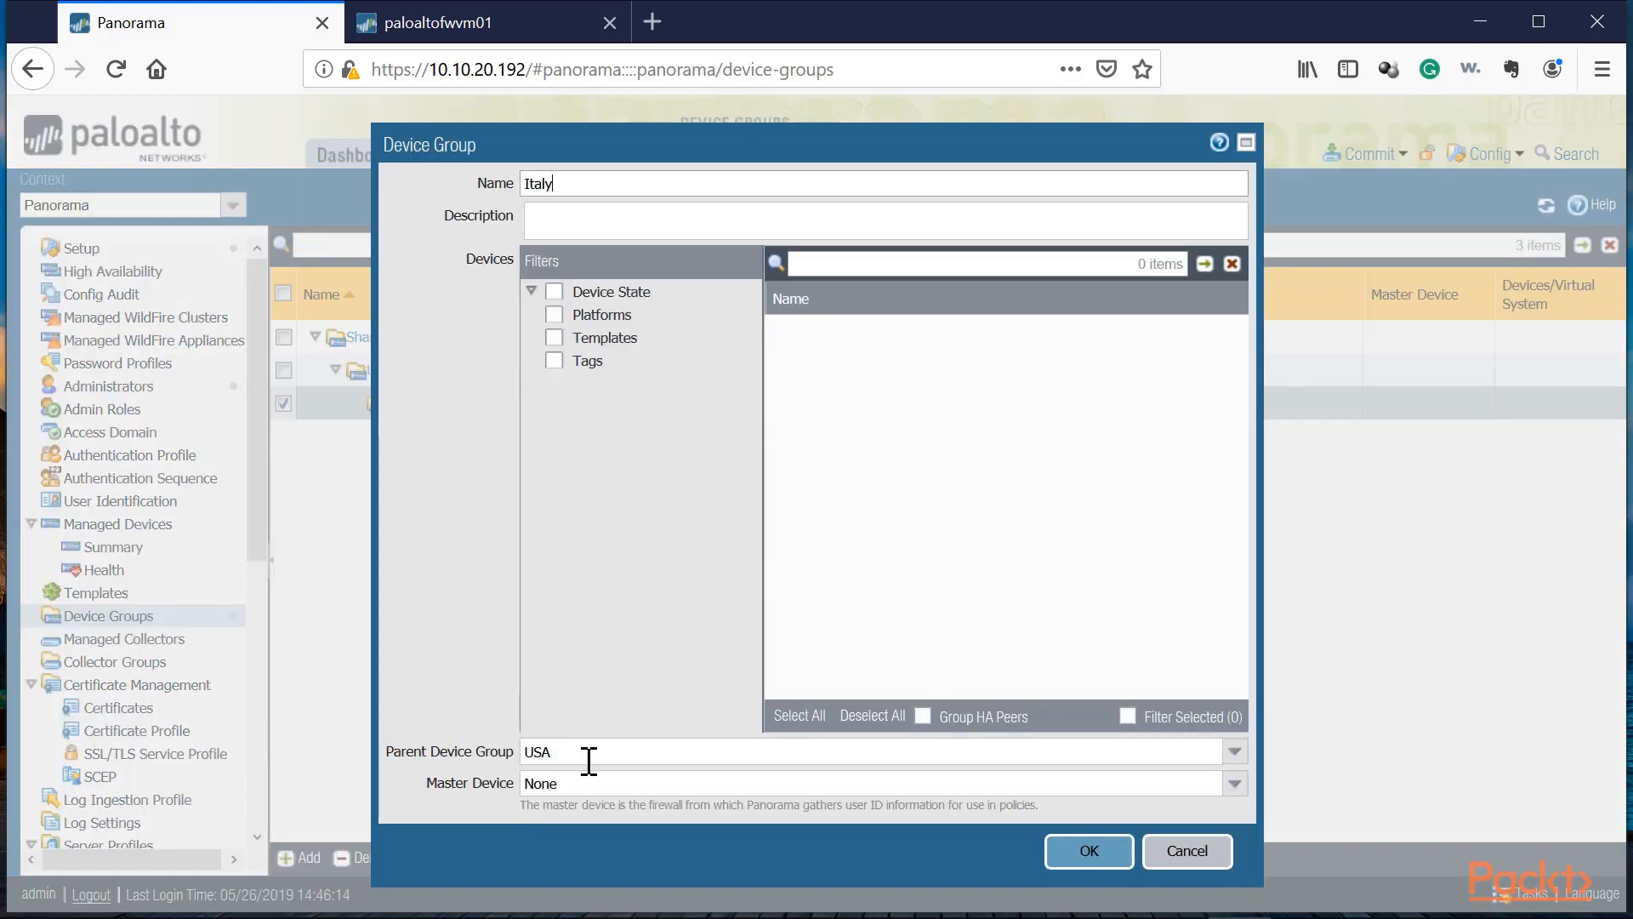
left_click(1233, 750)
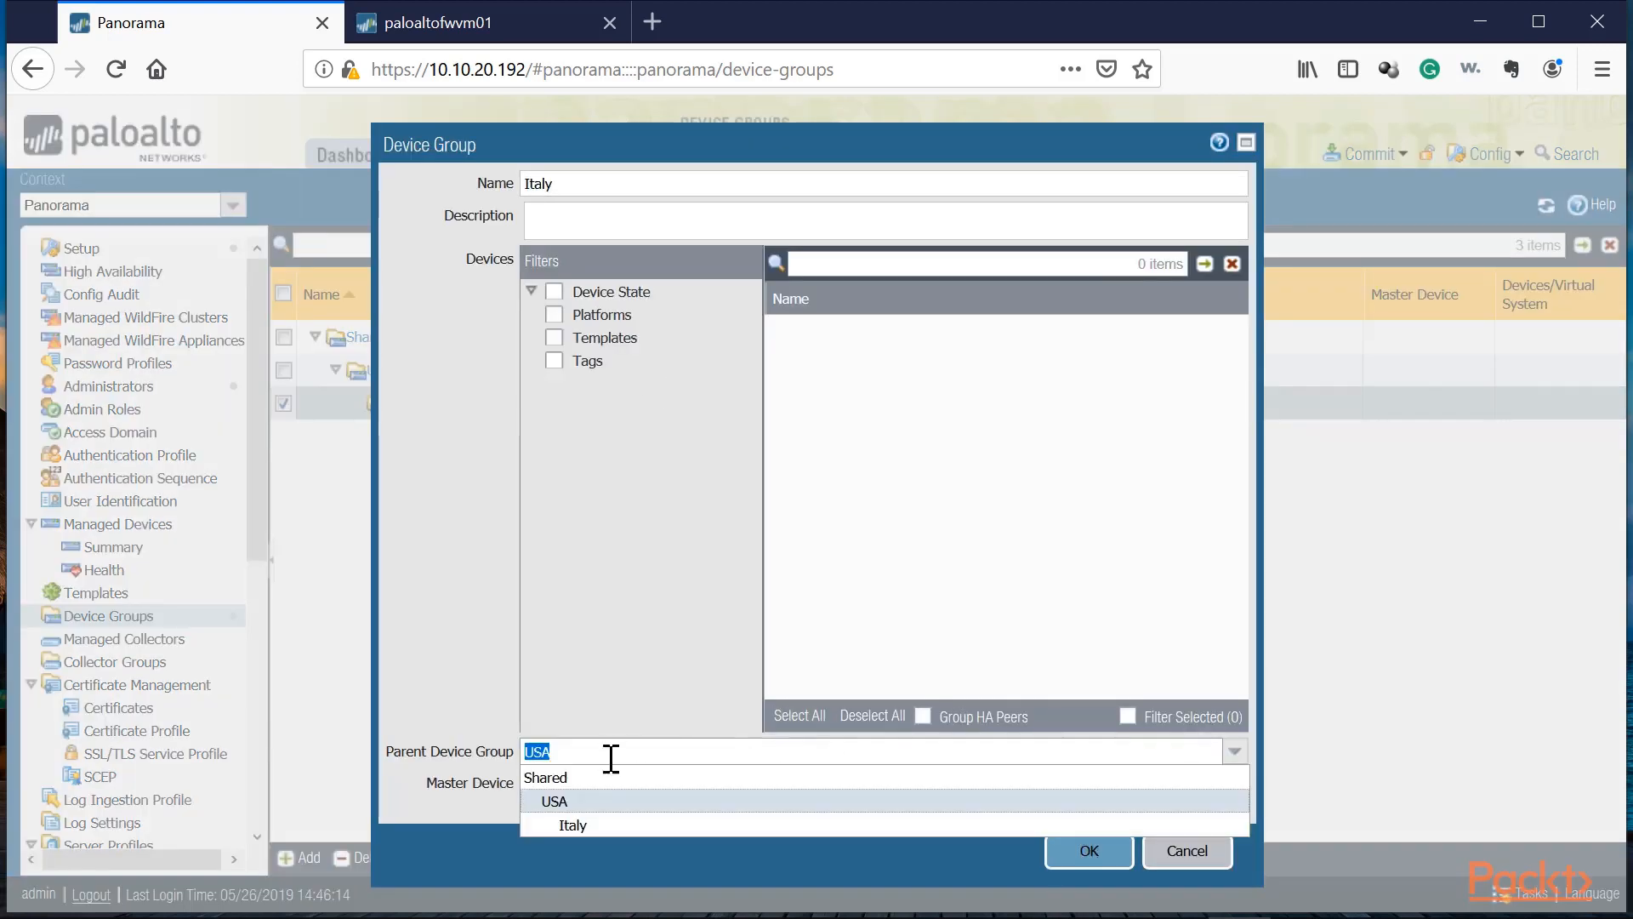
left_click(562, 776)
left_click(1089, 849)
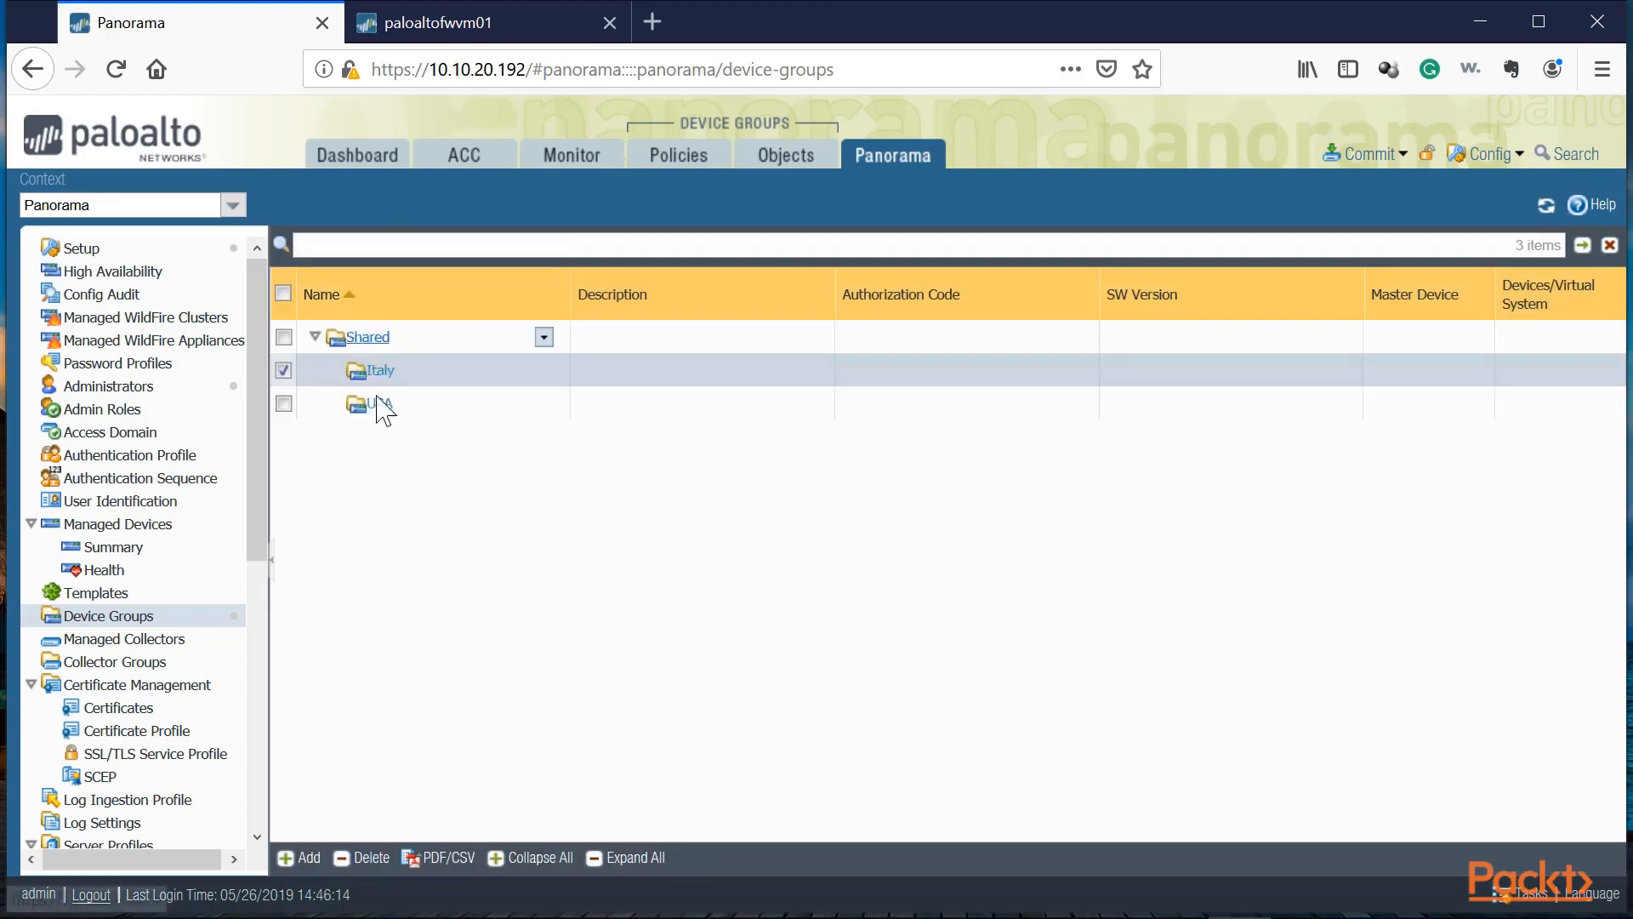
Step: Add a device group named United Arab Emirates with Shared as its parent, then select the USA group
left_click(292, 859)
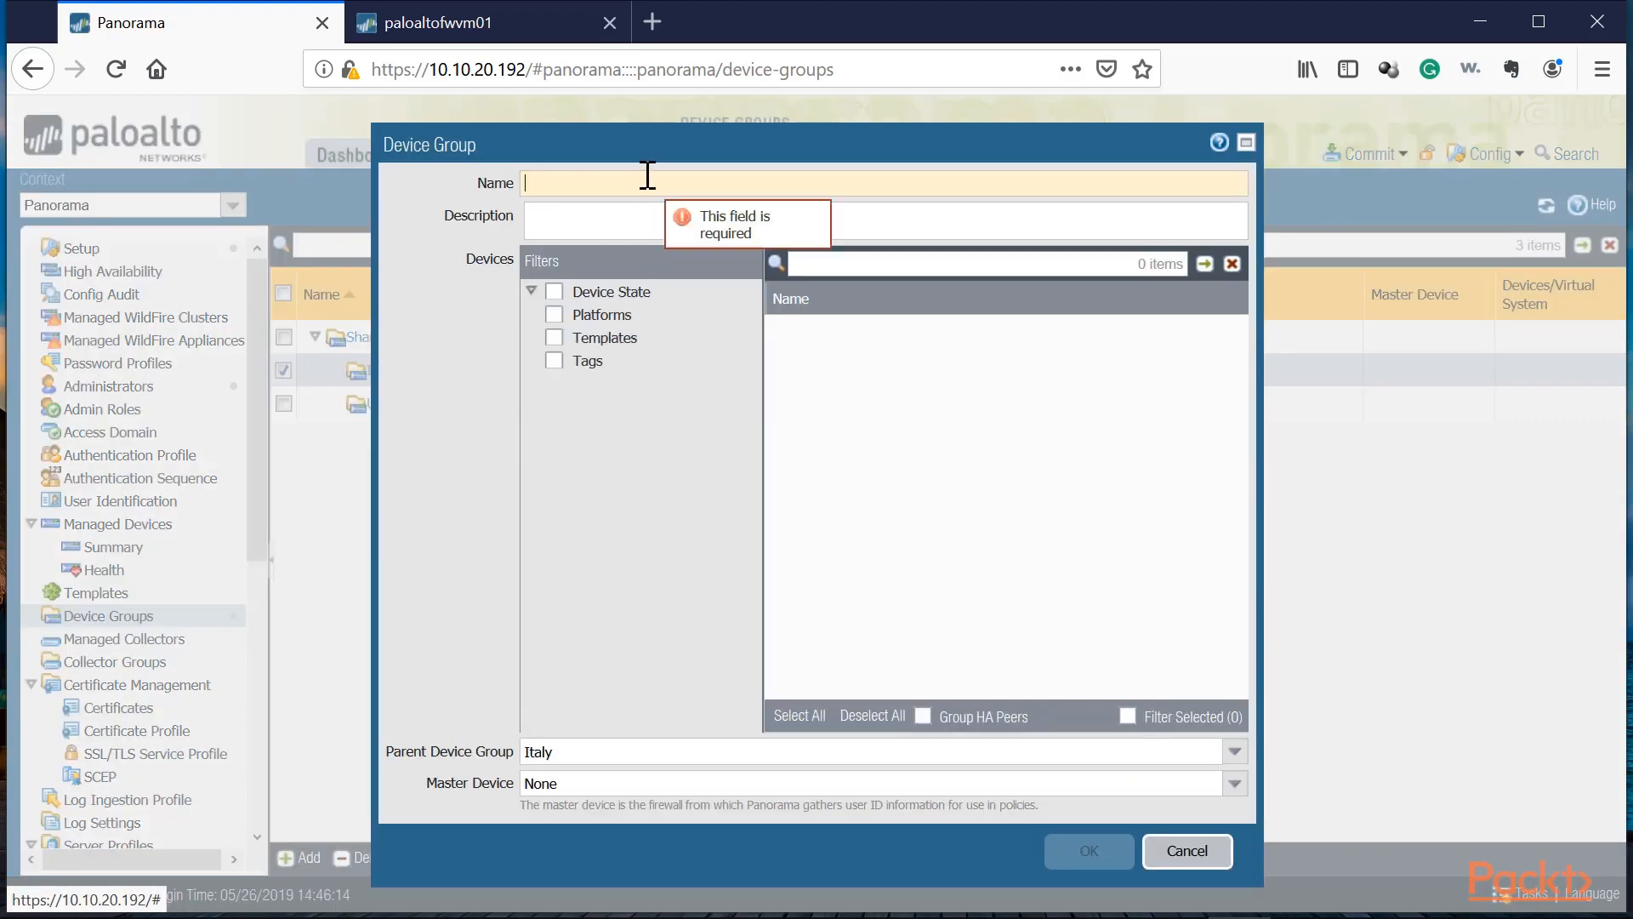
type("United Arab Emirates")
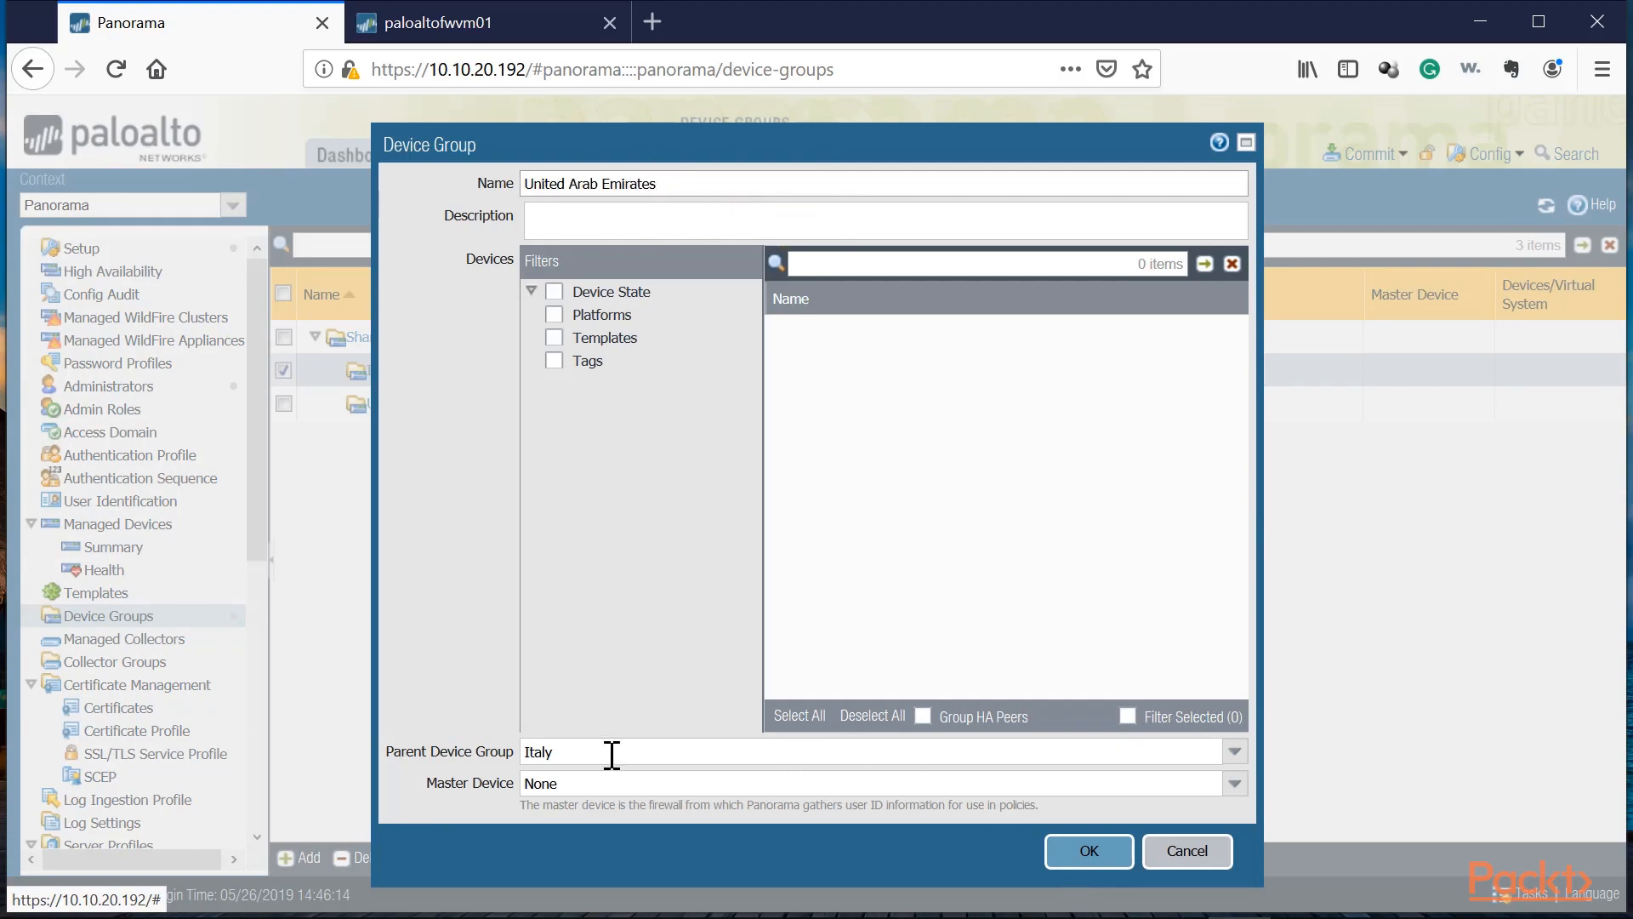
left_click(580, 746)
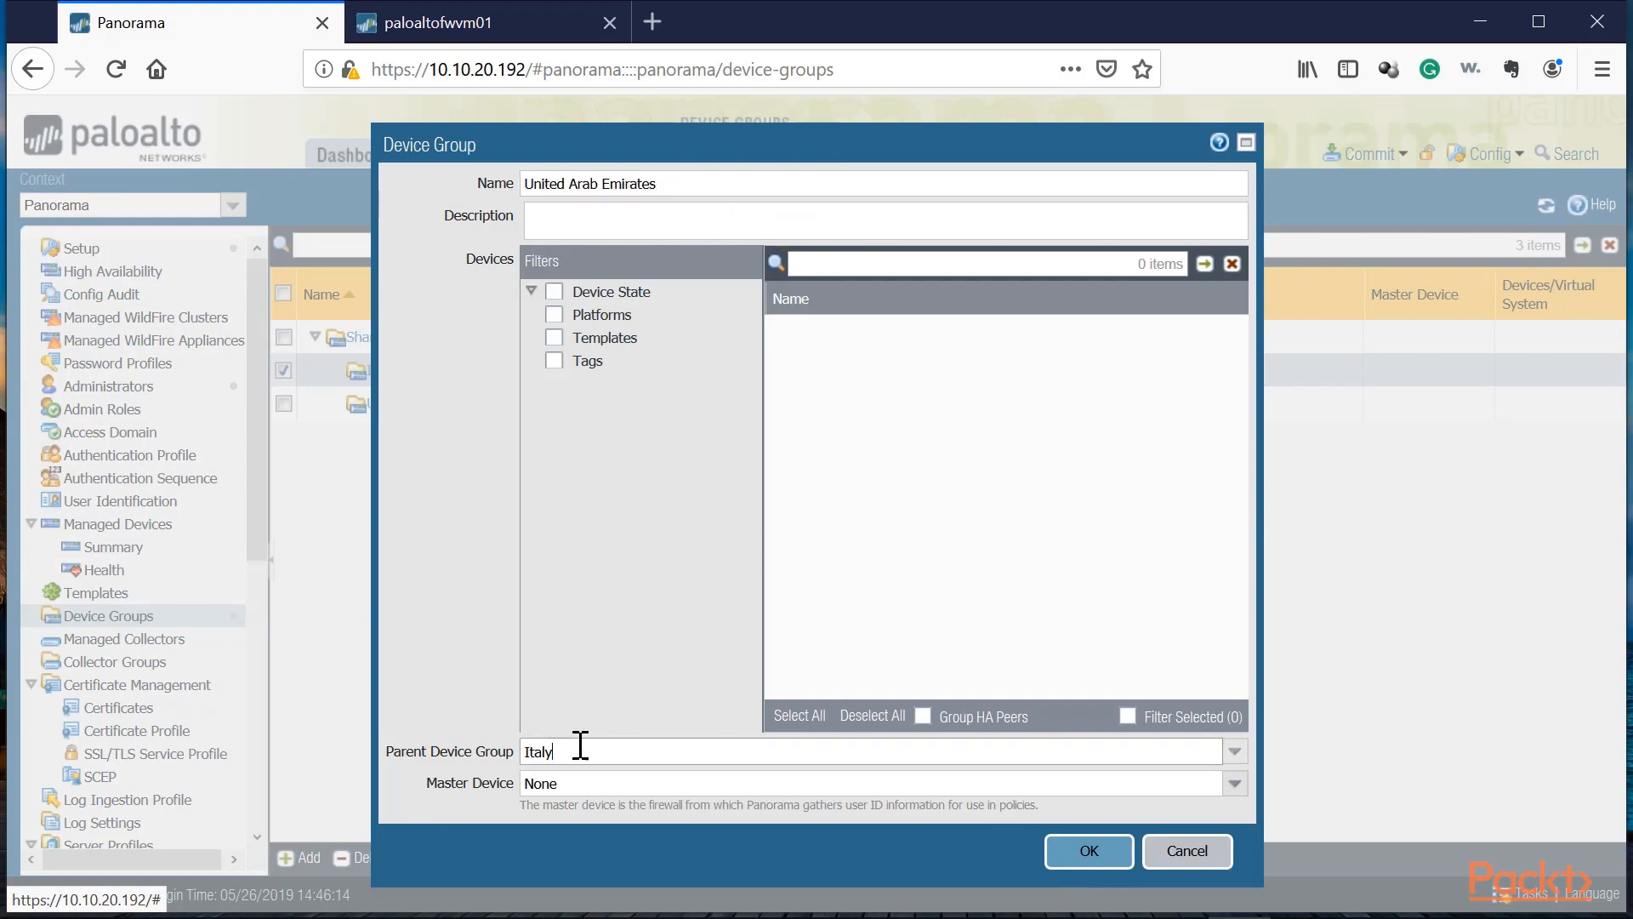
left_click(1242, 762)
left_click(543, 779)
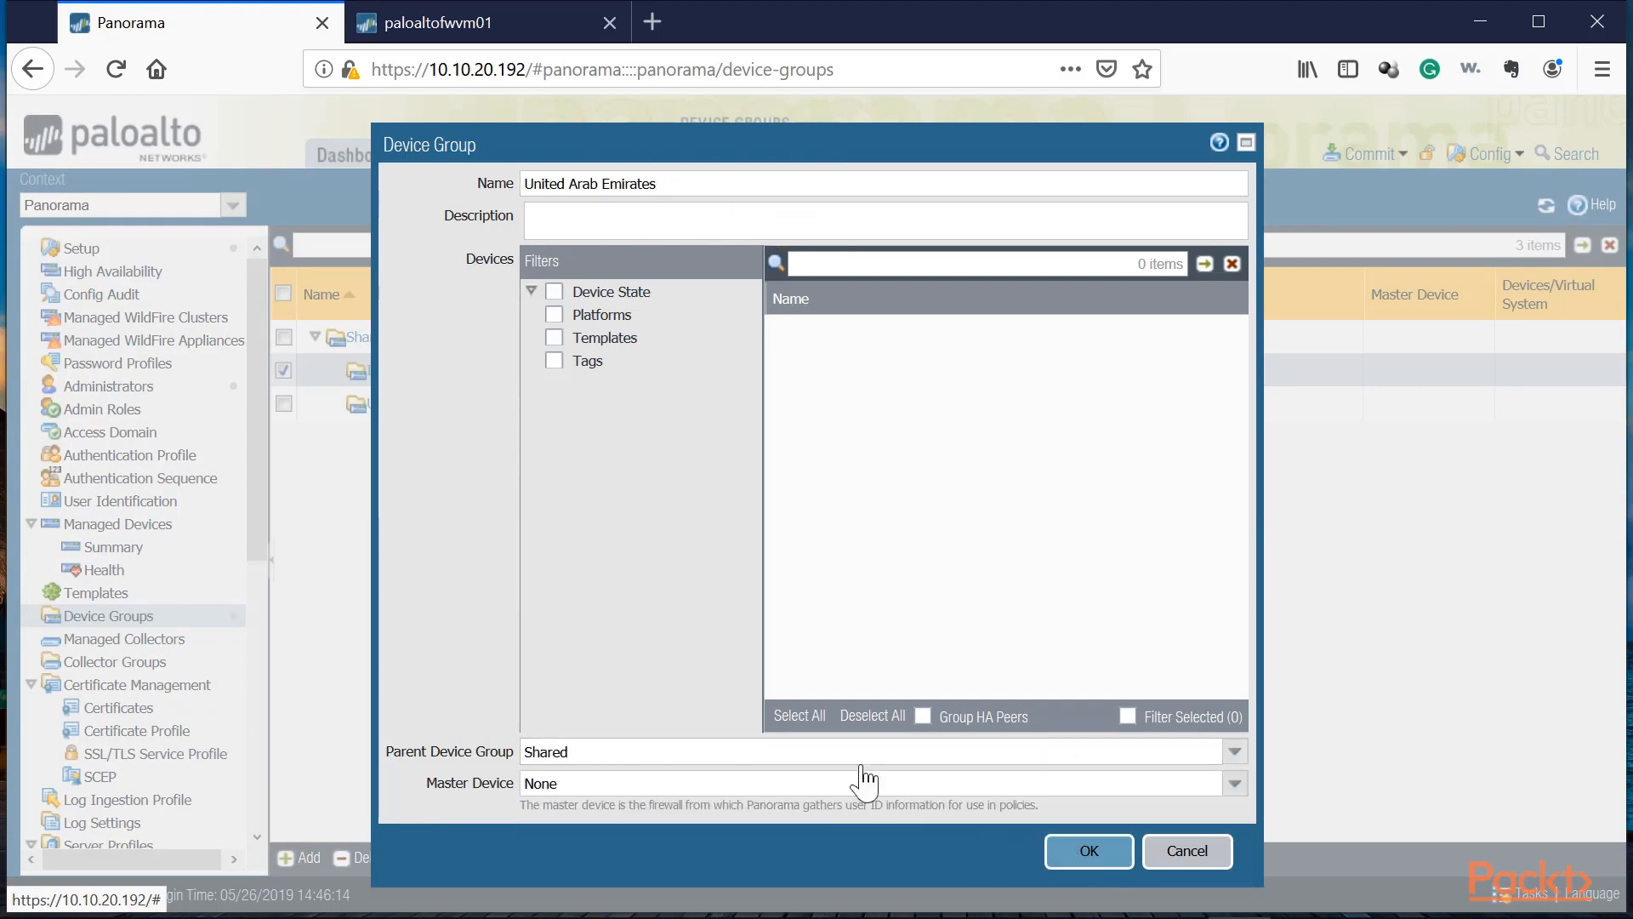
key("Return")
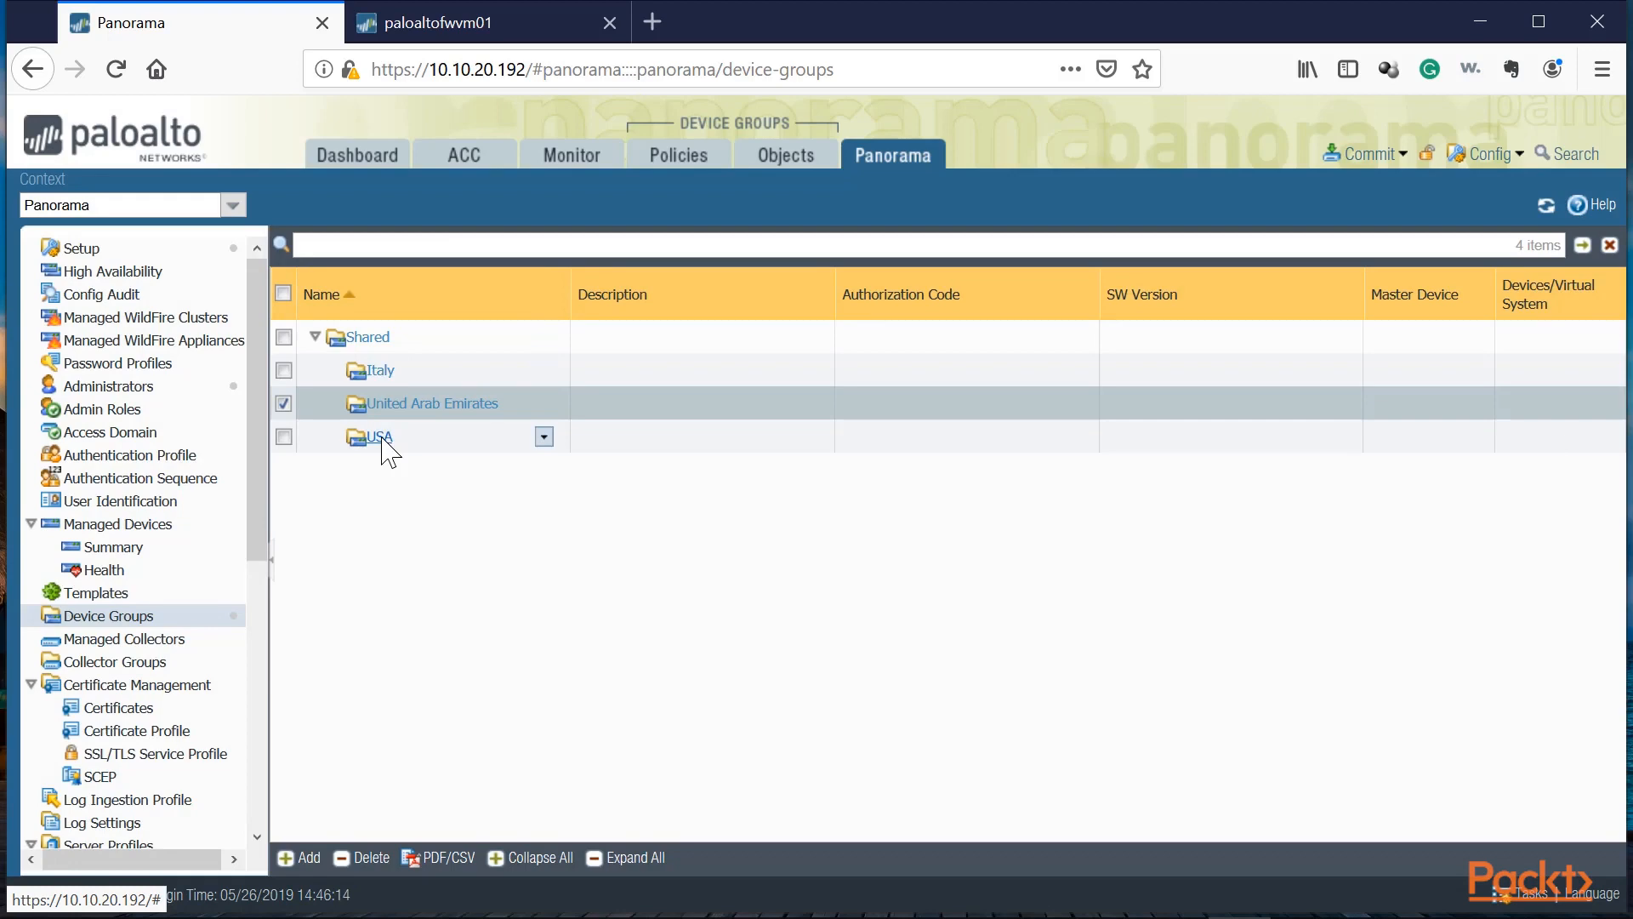
left_click(431, 442)
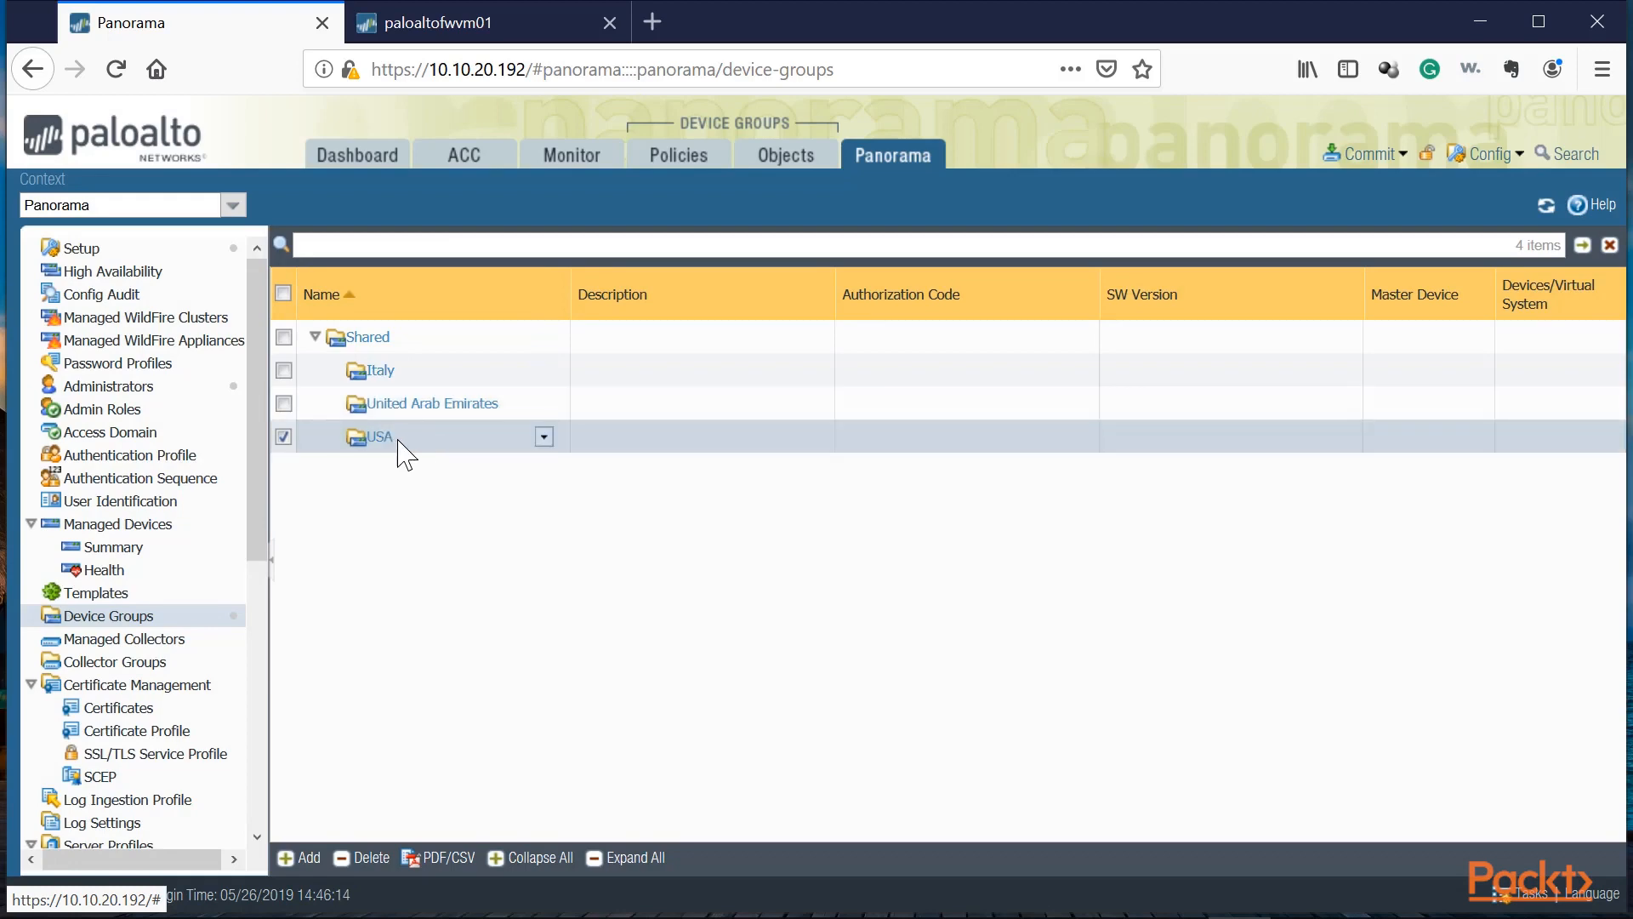
Step: Add a device group named San Jose HQ under the USA group
left_click(308, 857)
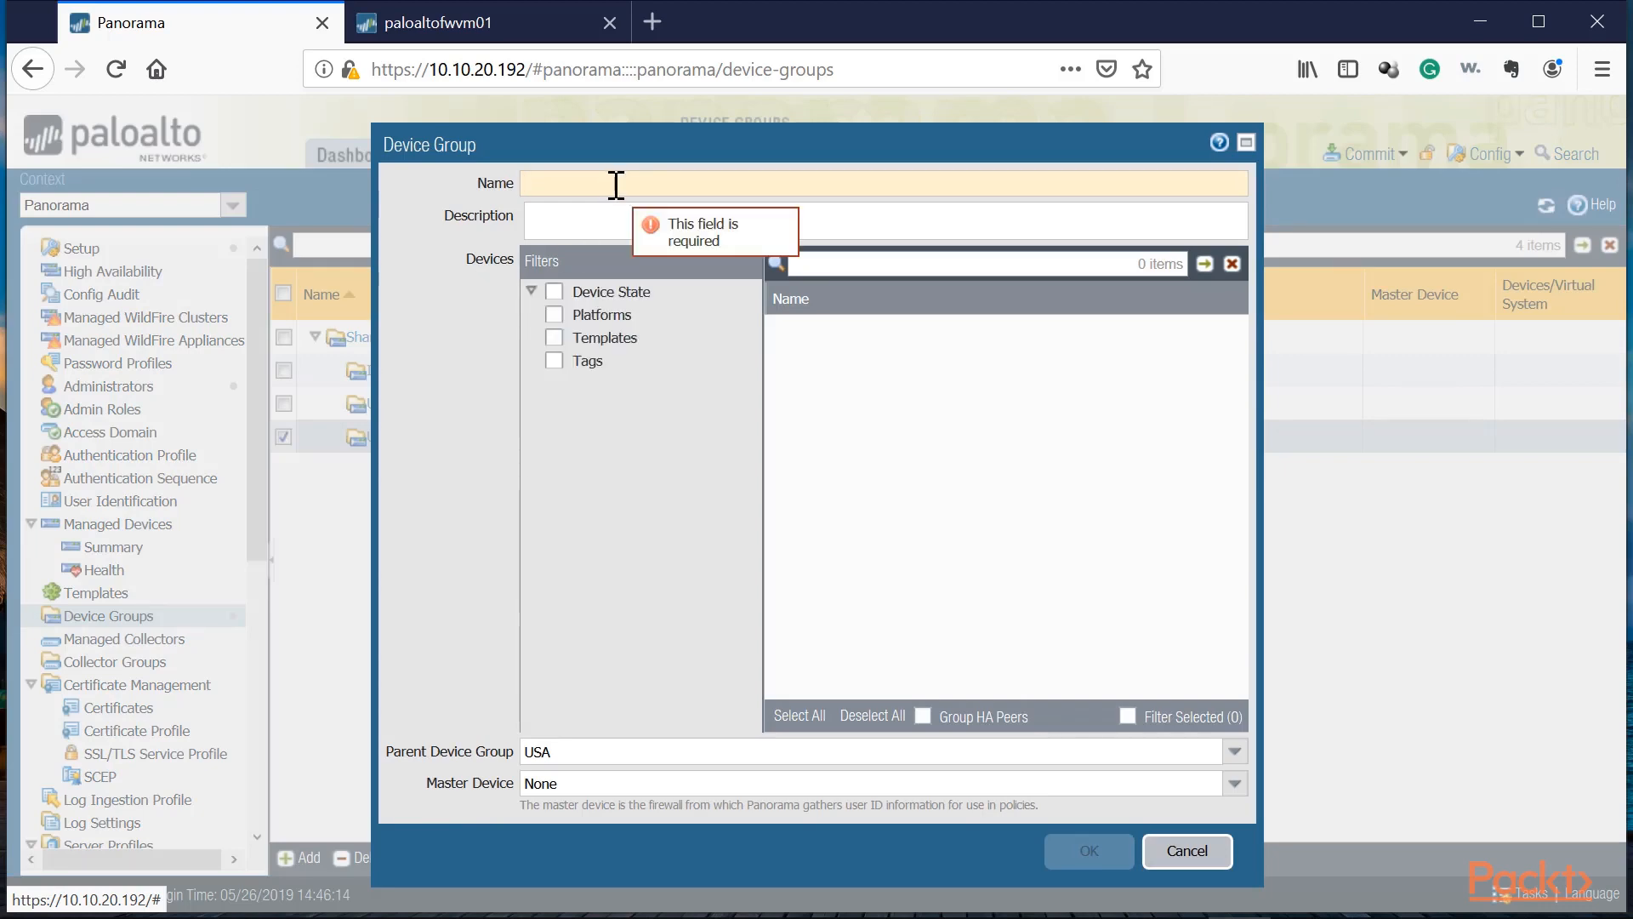
type("San Jose HQ")
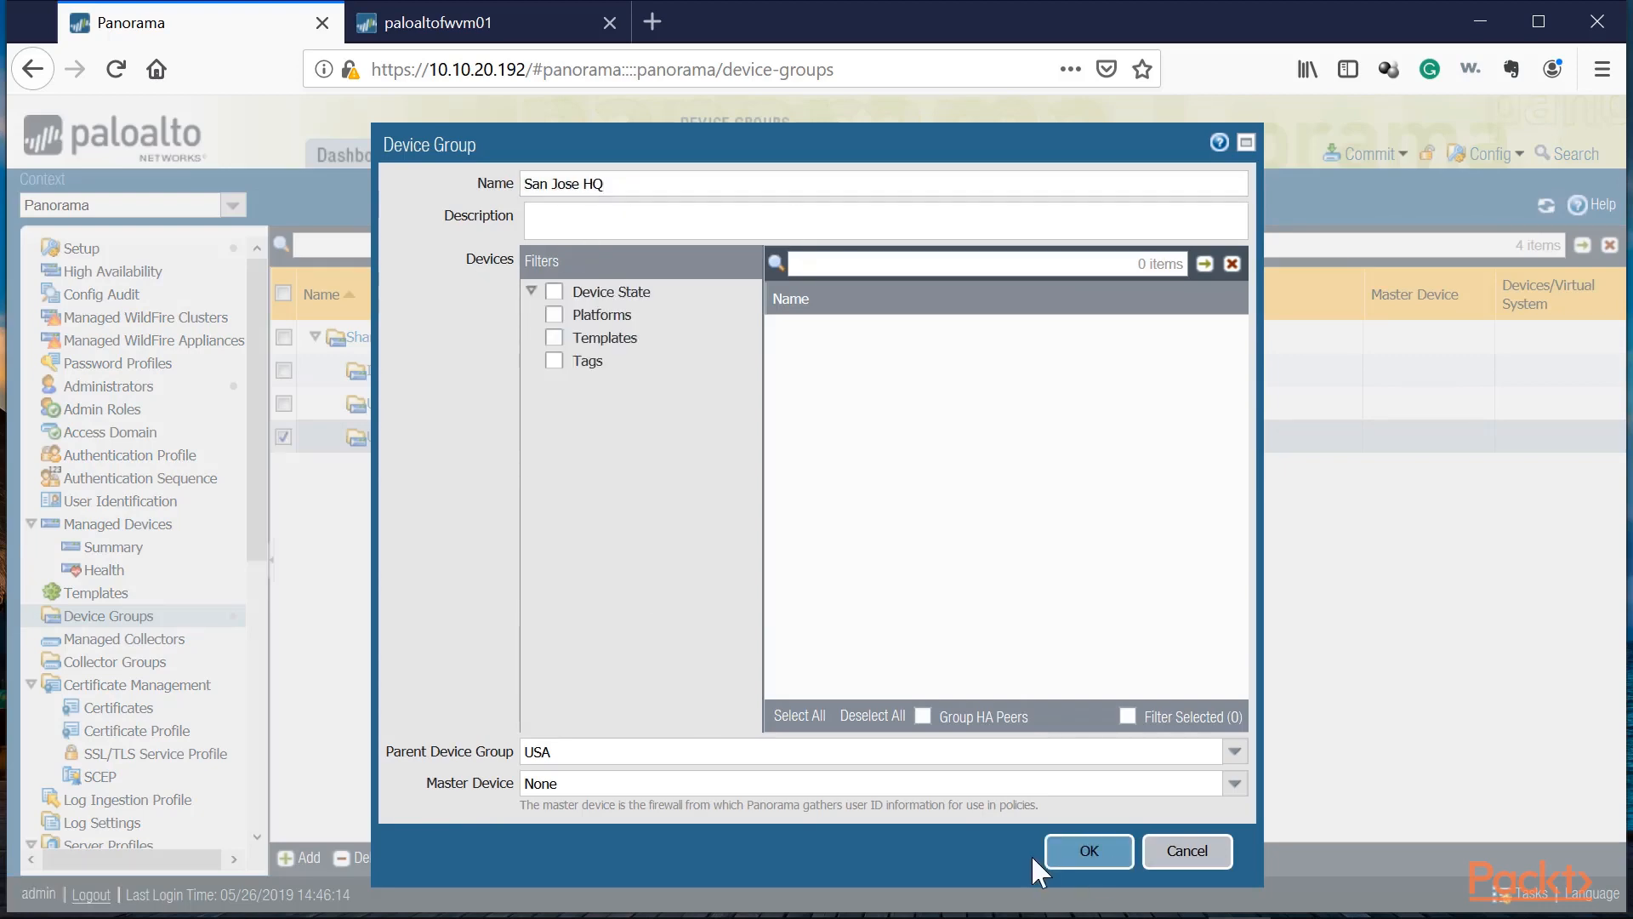
key("Return")
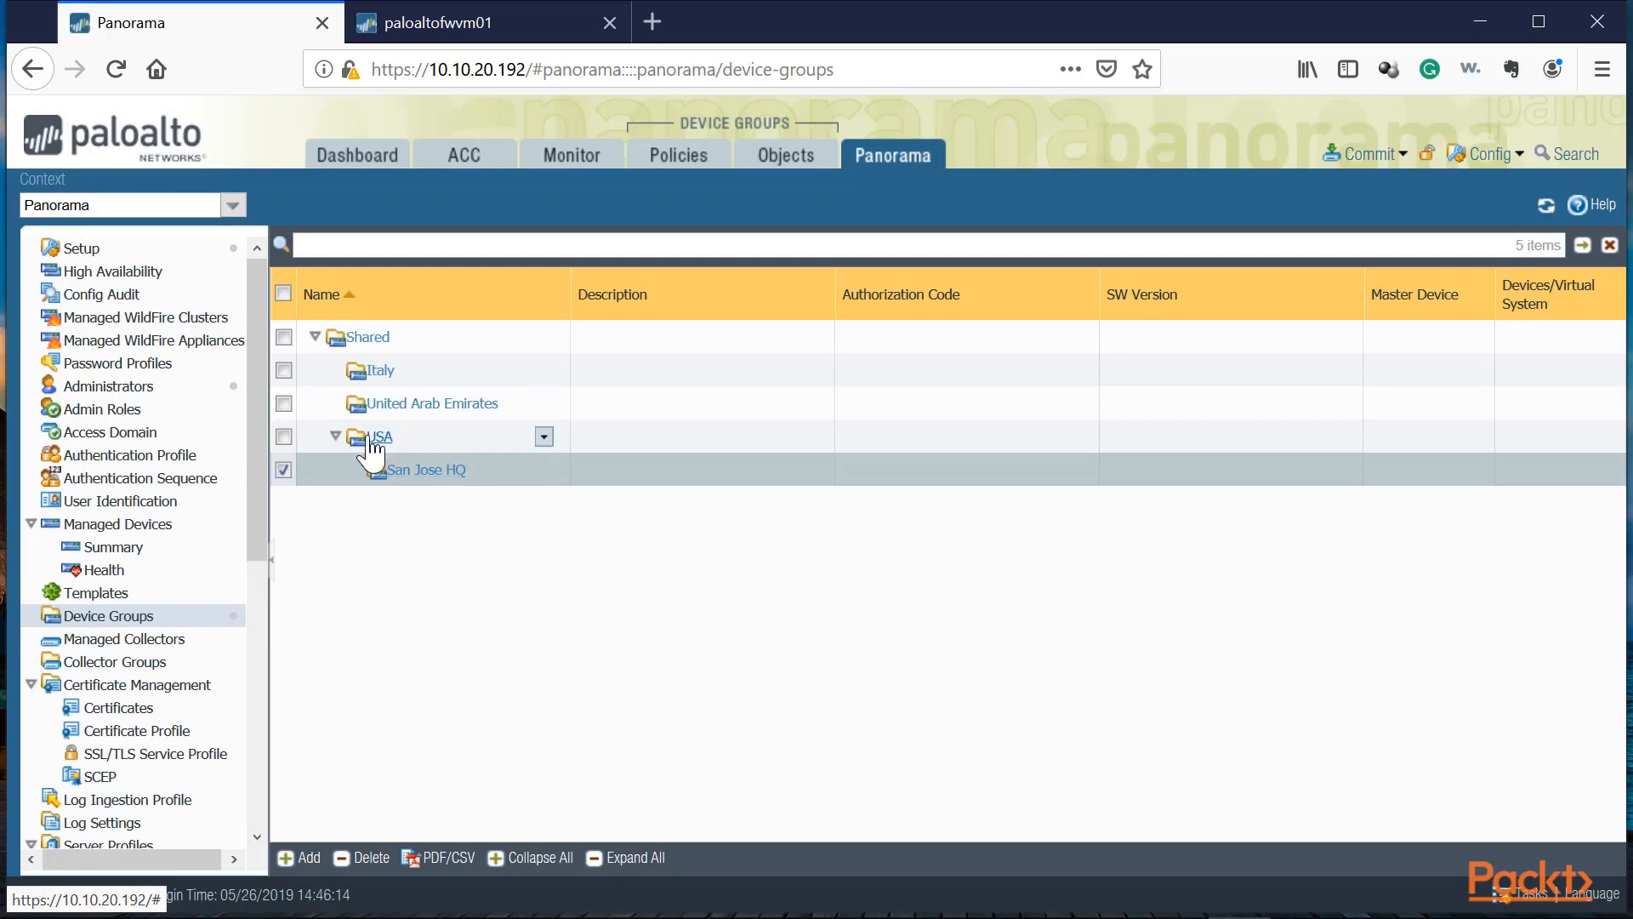
Step: Add a device group named New York with USA as its parent device group
left_click(292, 856)
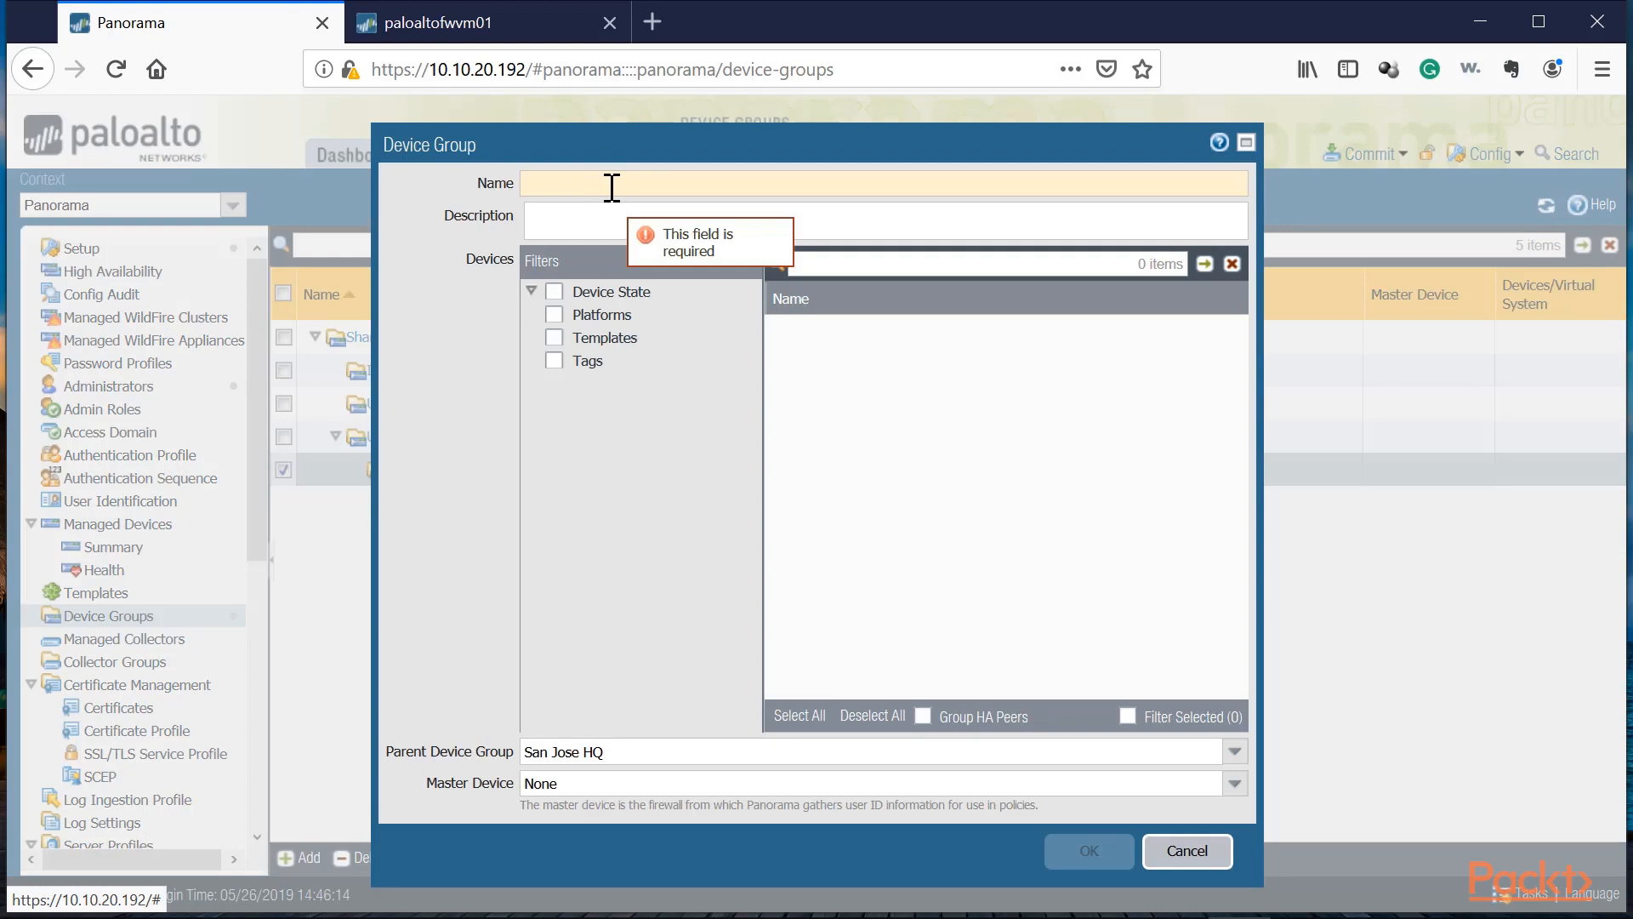
left_click(612, 183)
type("New York")
left_click(579, 760)
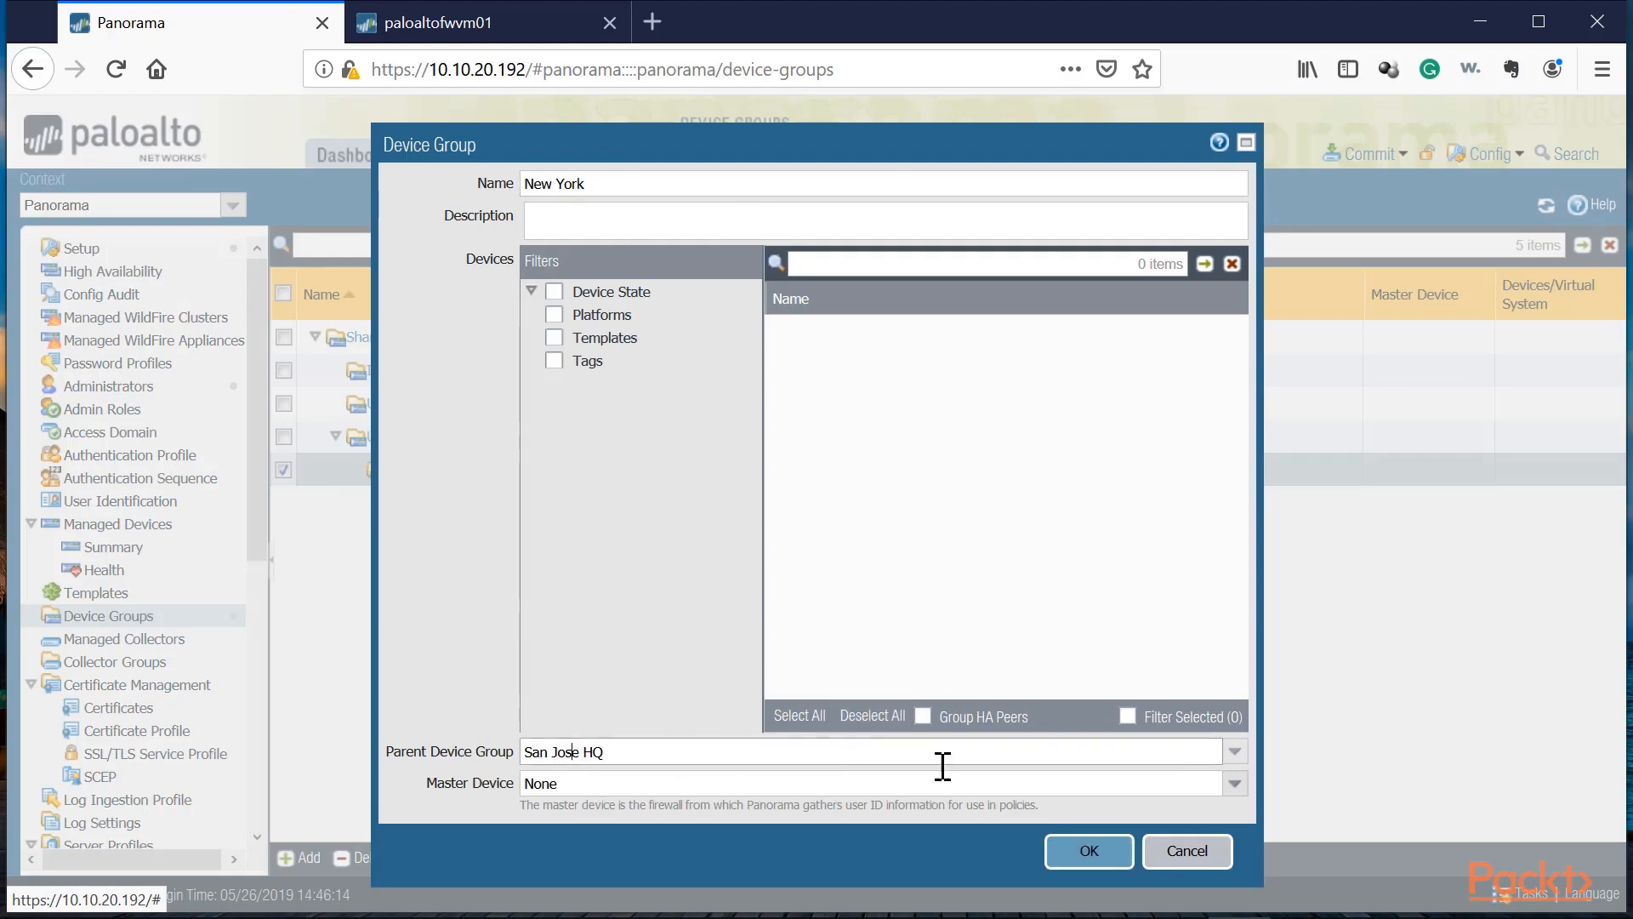
left_click(1234, 751)
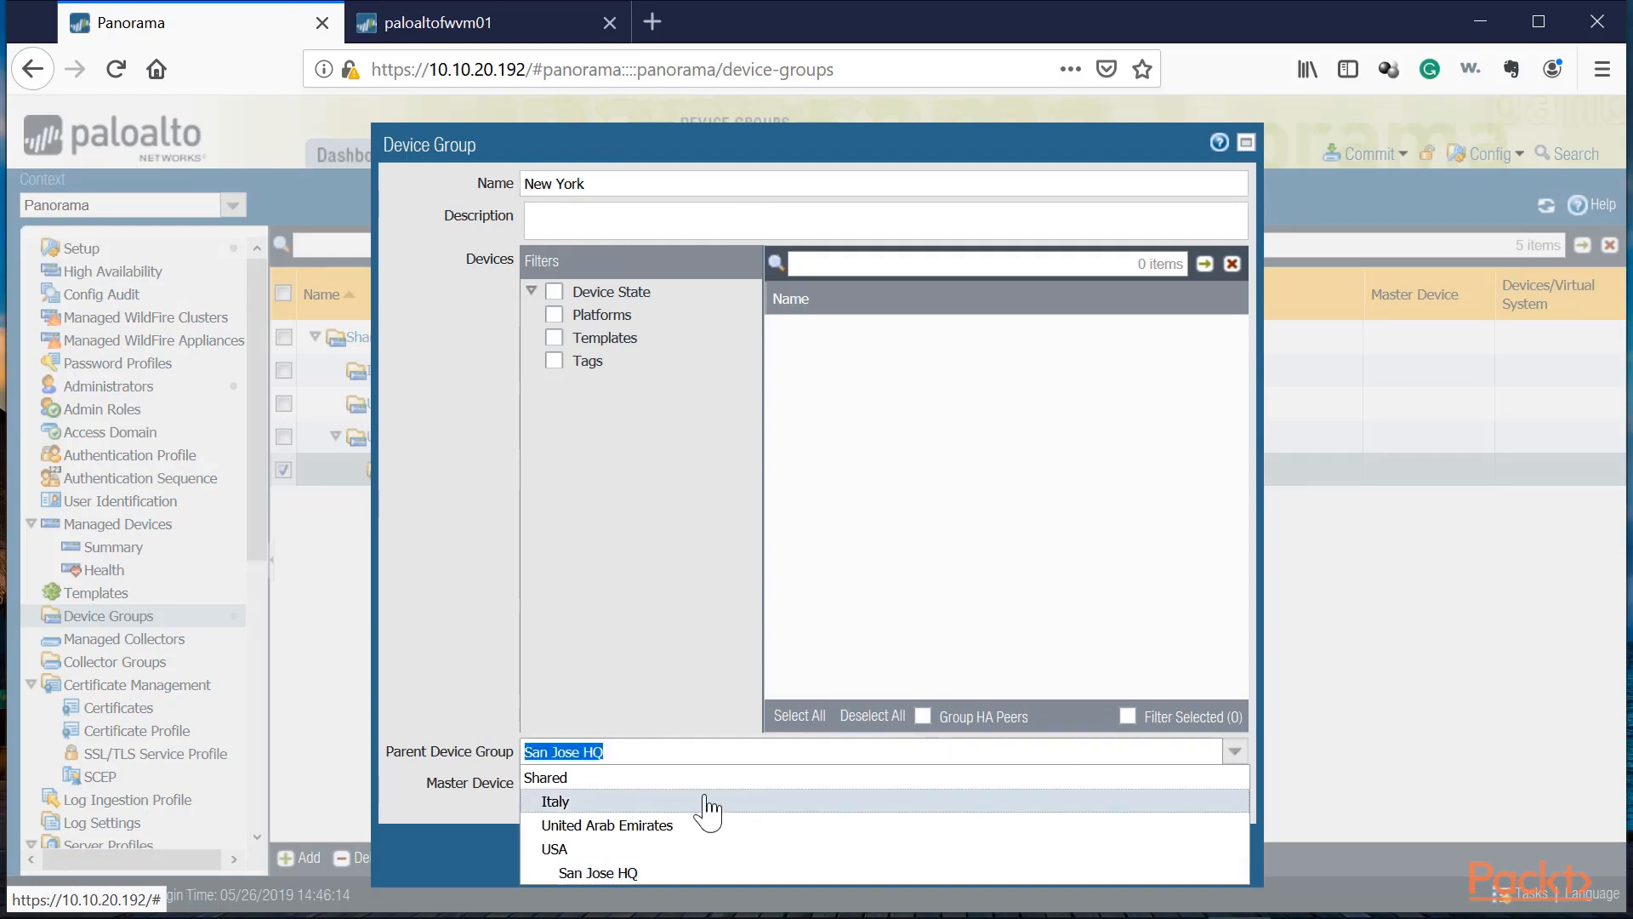
left_click(568, 858)
left_click(1089, 850)
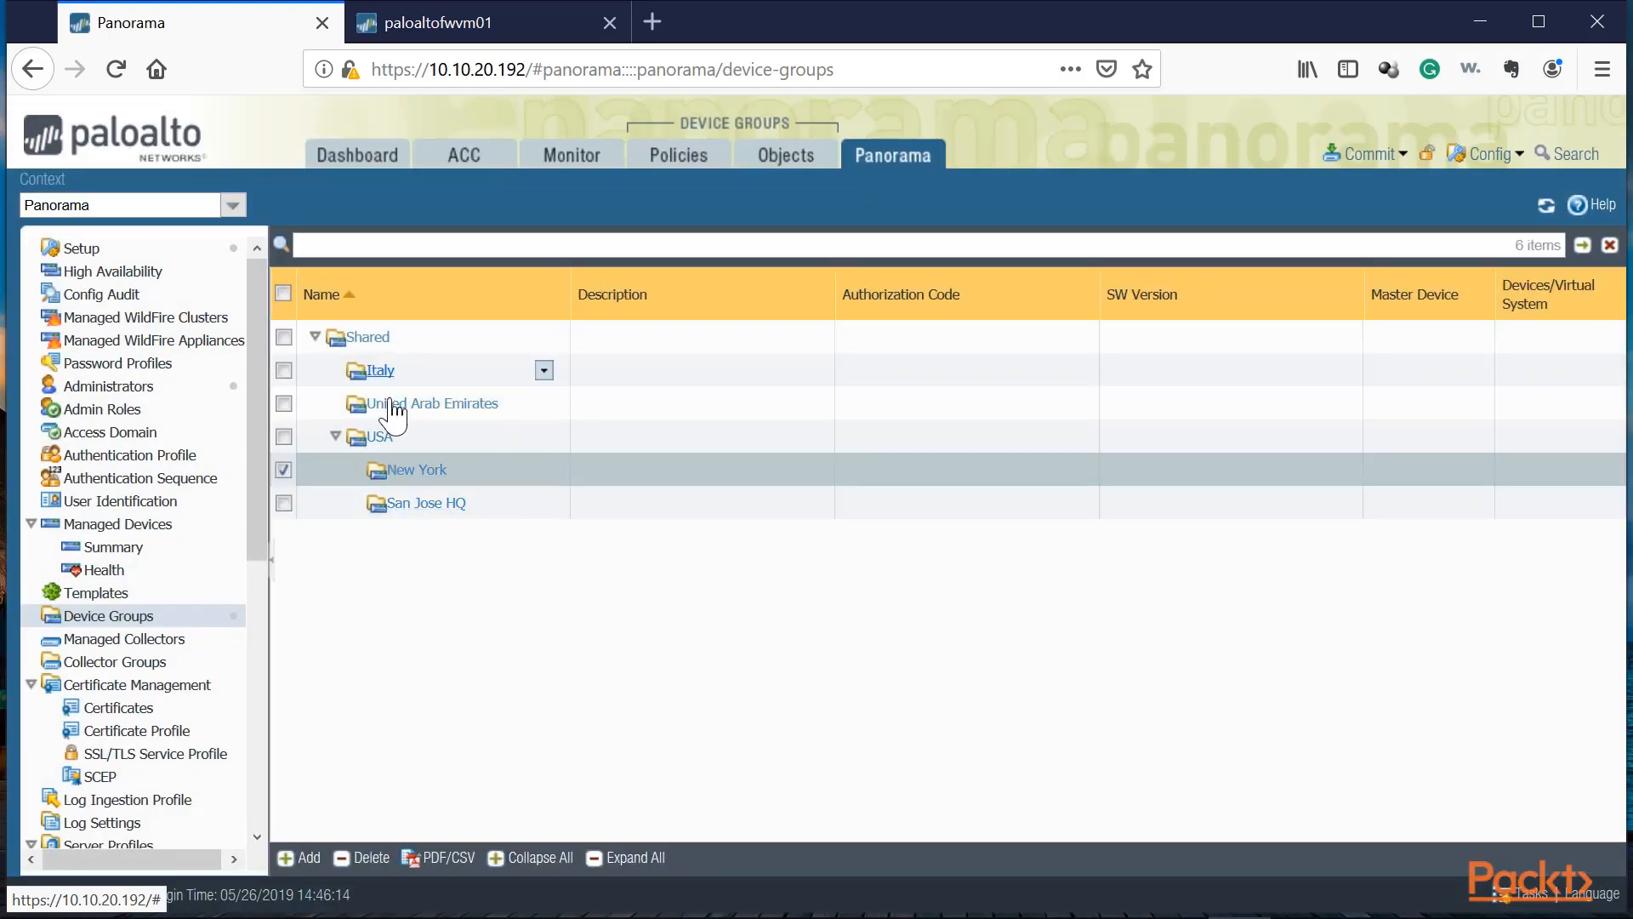
Step: Add a device group named Milan under the Italy group
left_click(429, 371)
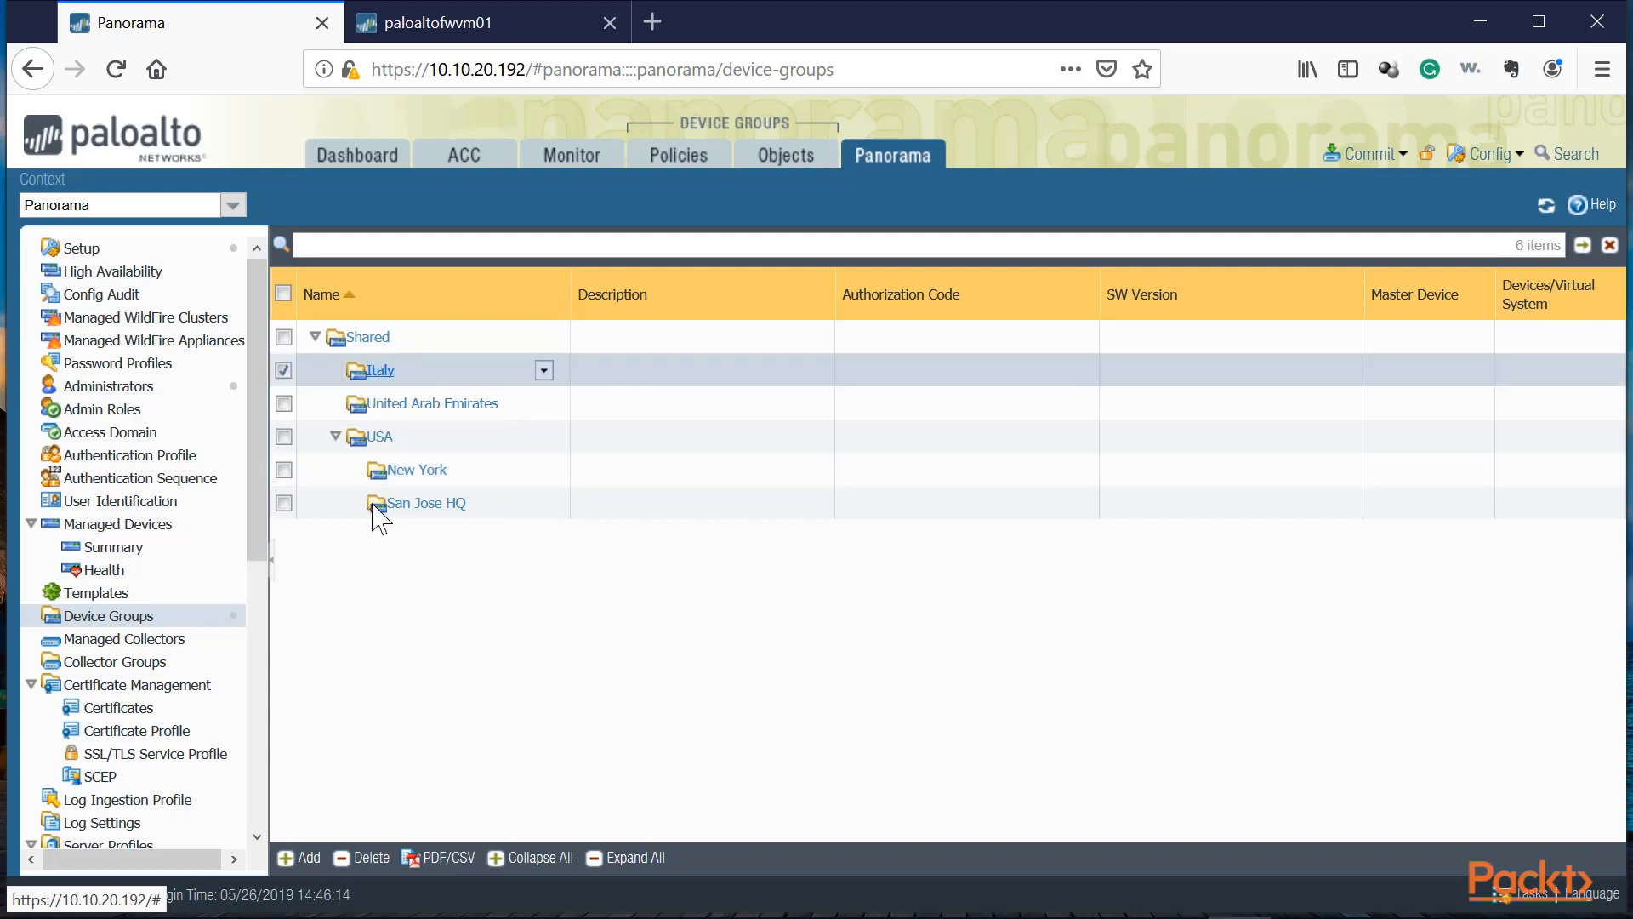
left_click(308, 857)
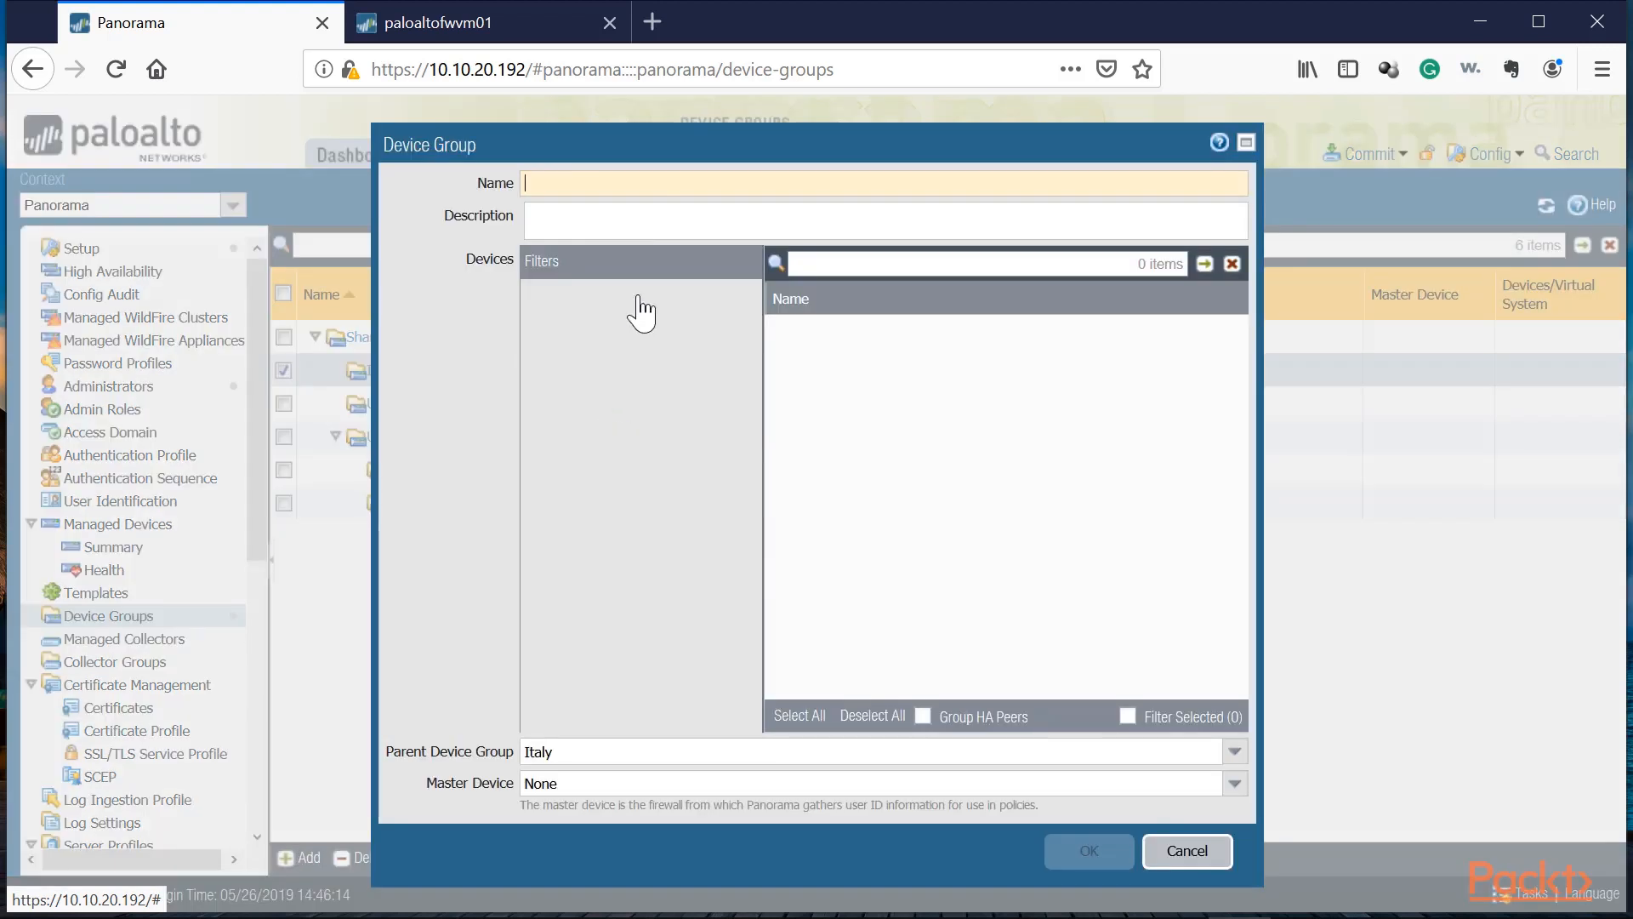
type("Milan")
left_click(1114, 853)
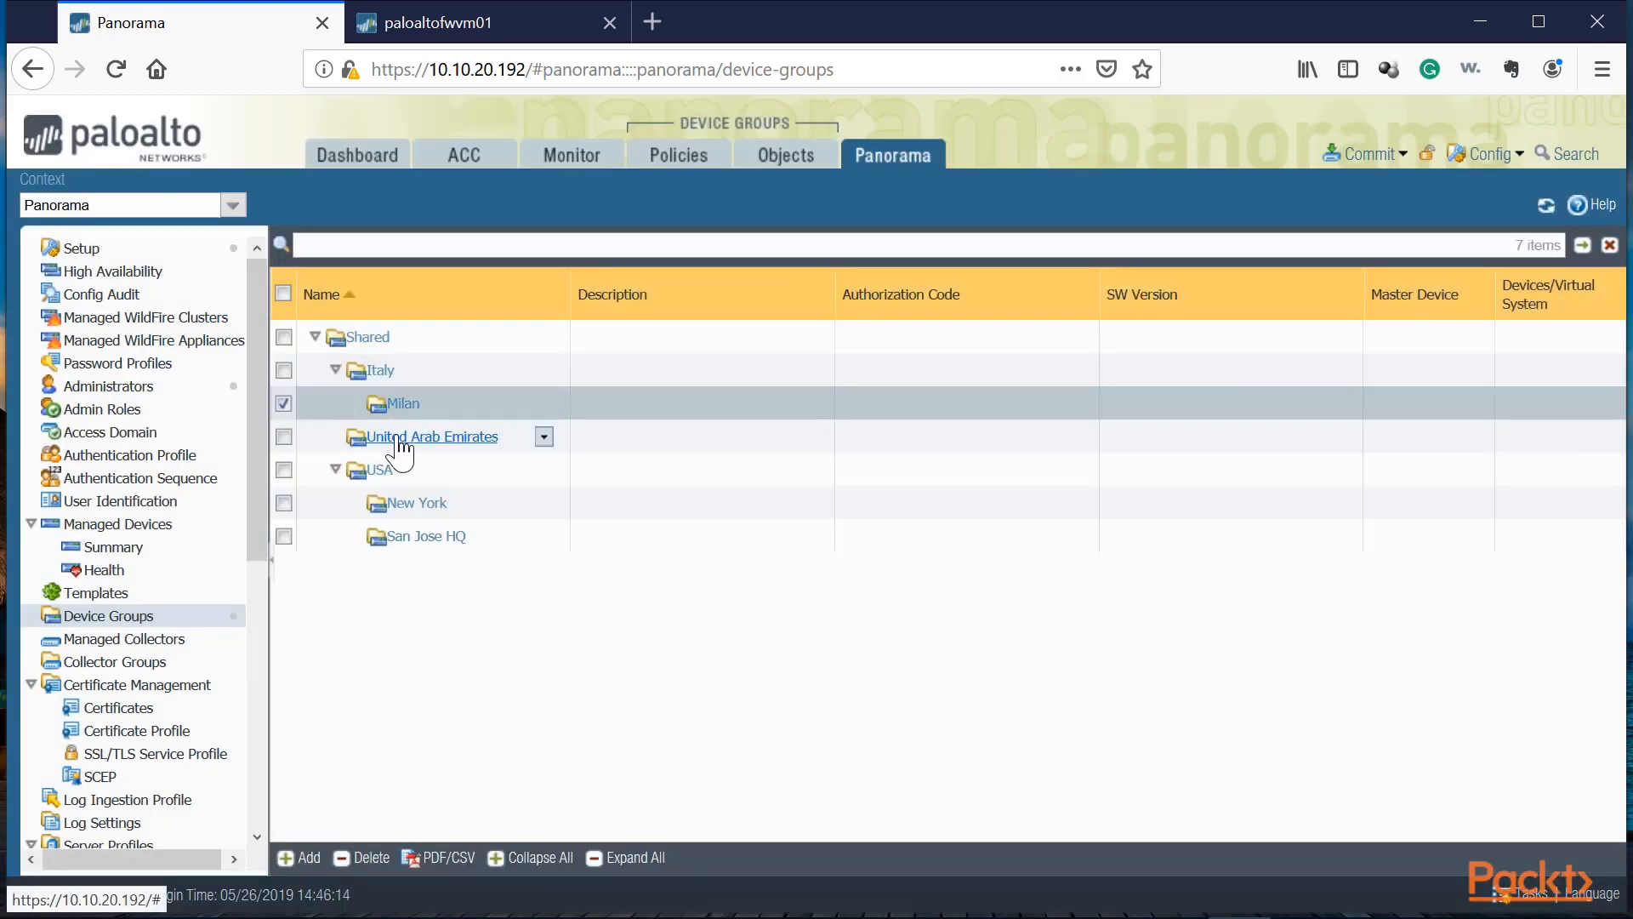
Step: Add a device group named Dubai under the United Arab Emirates group
left_click(398, 440)
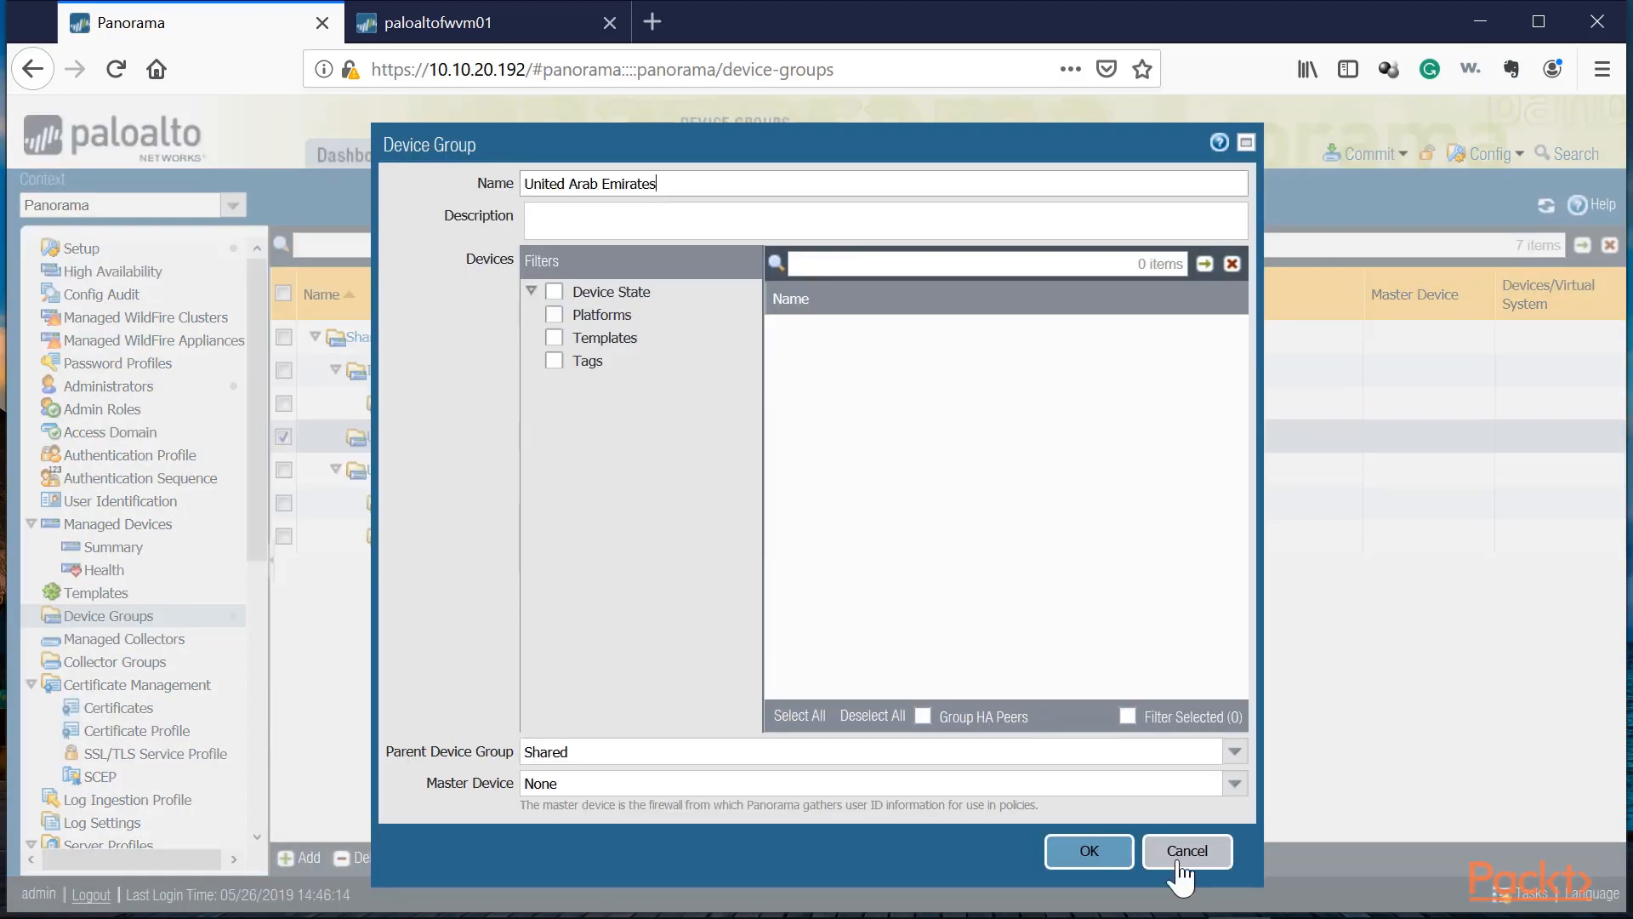
left_click(1182, 853)
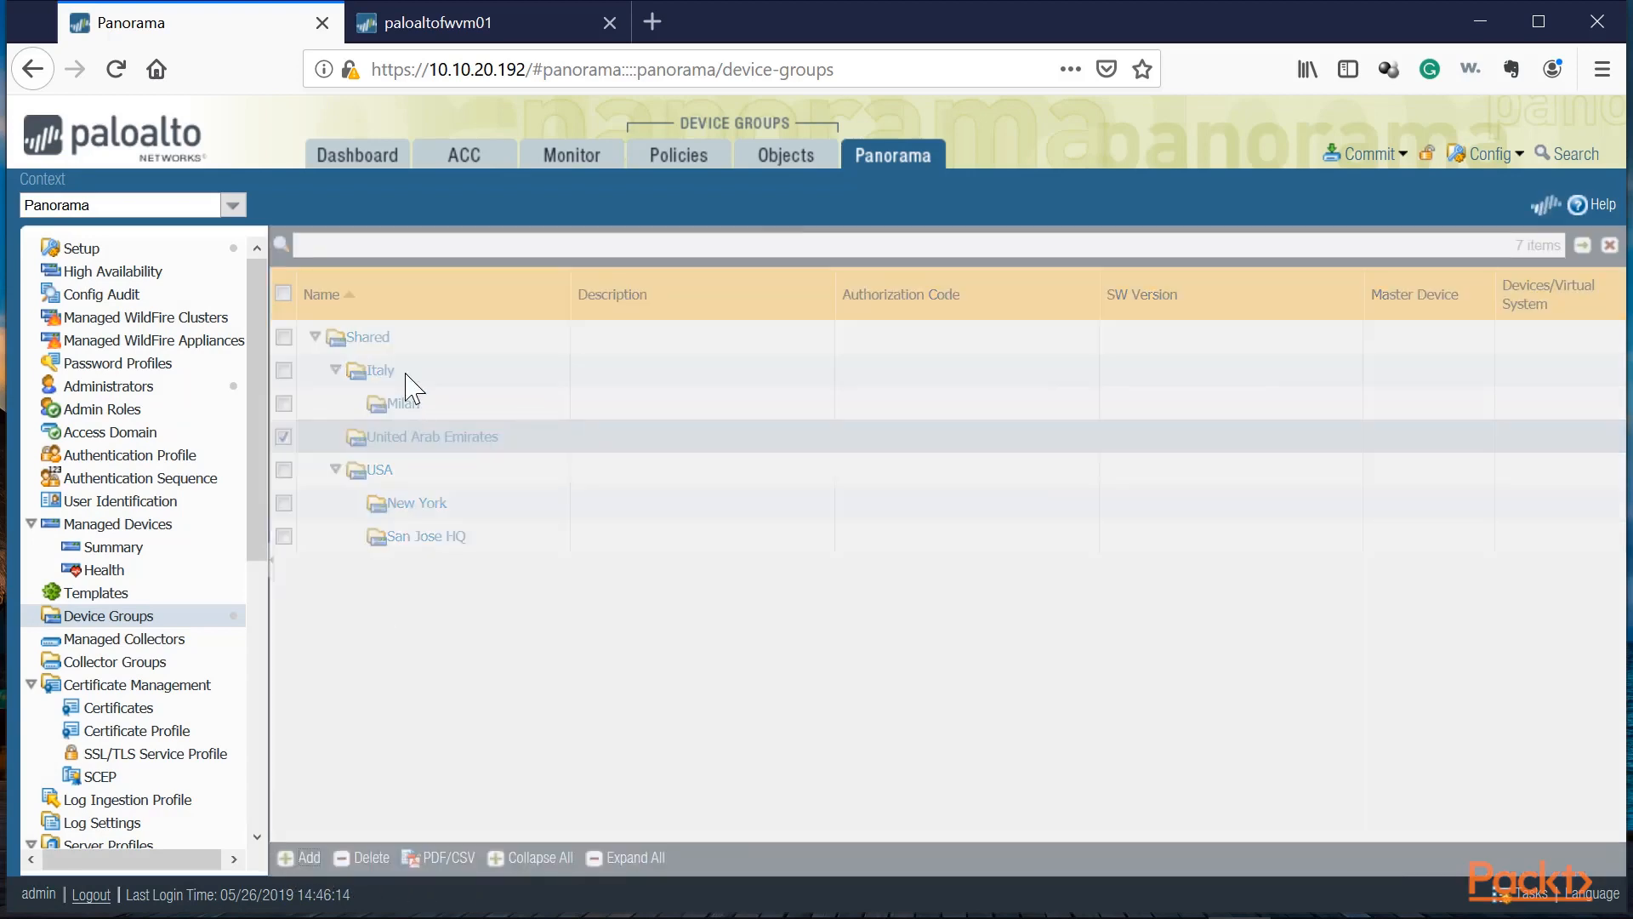
type("Dubai")
key("Return")
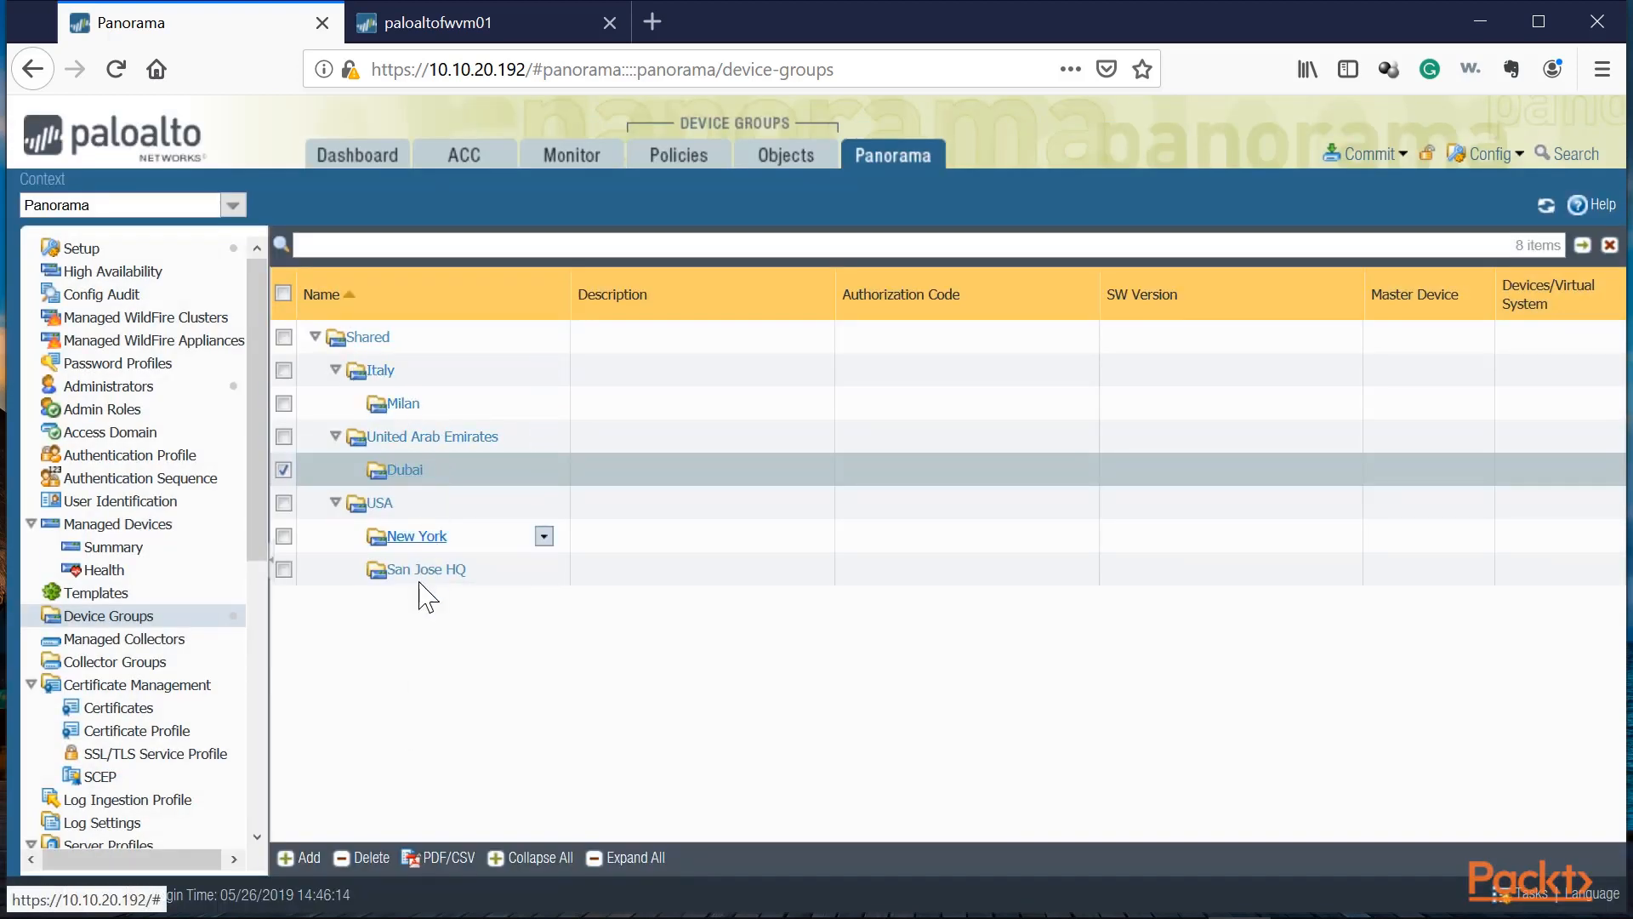
Step: Add a device group named Milan-Office1 under the Milan group
left_click(443, 337)
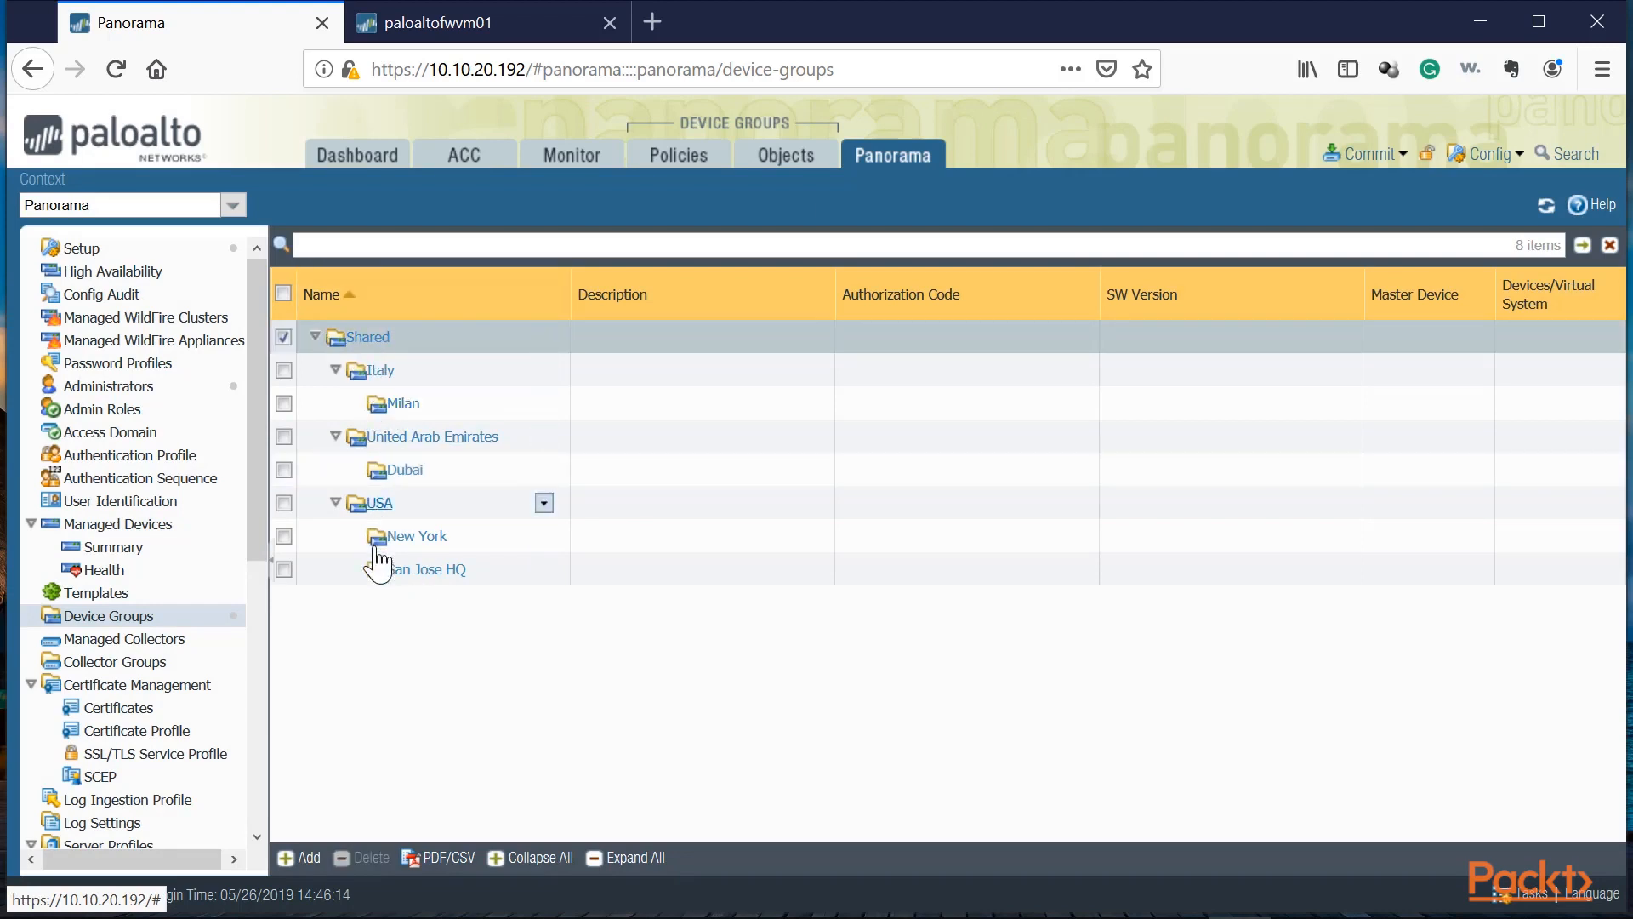
left_click(419, 380)
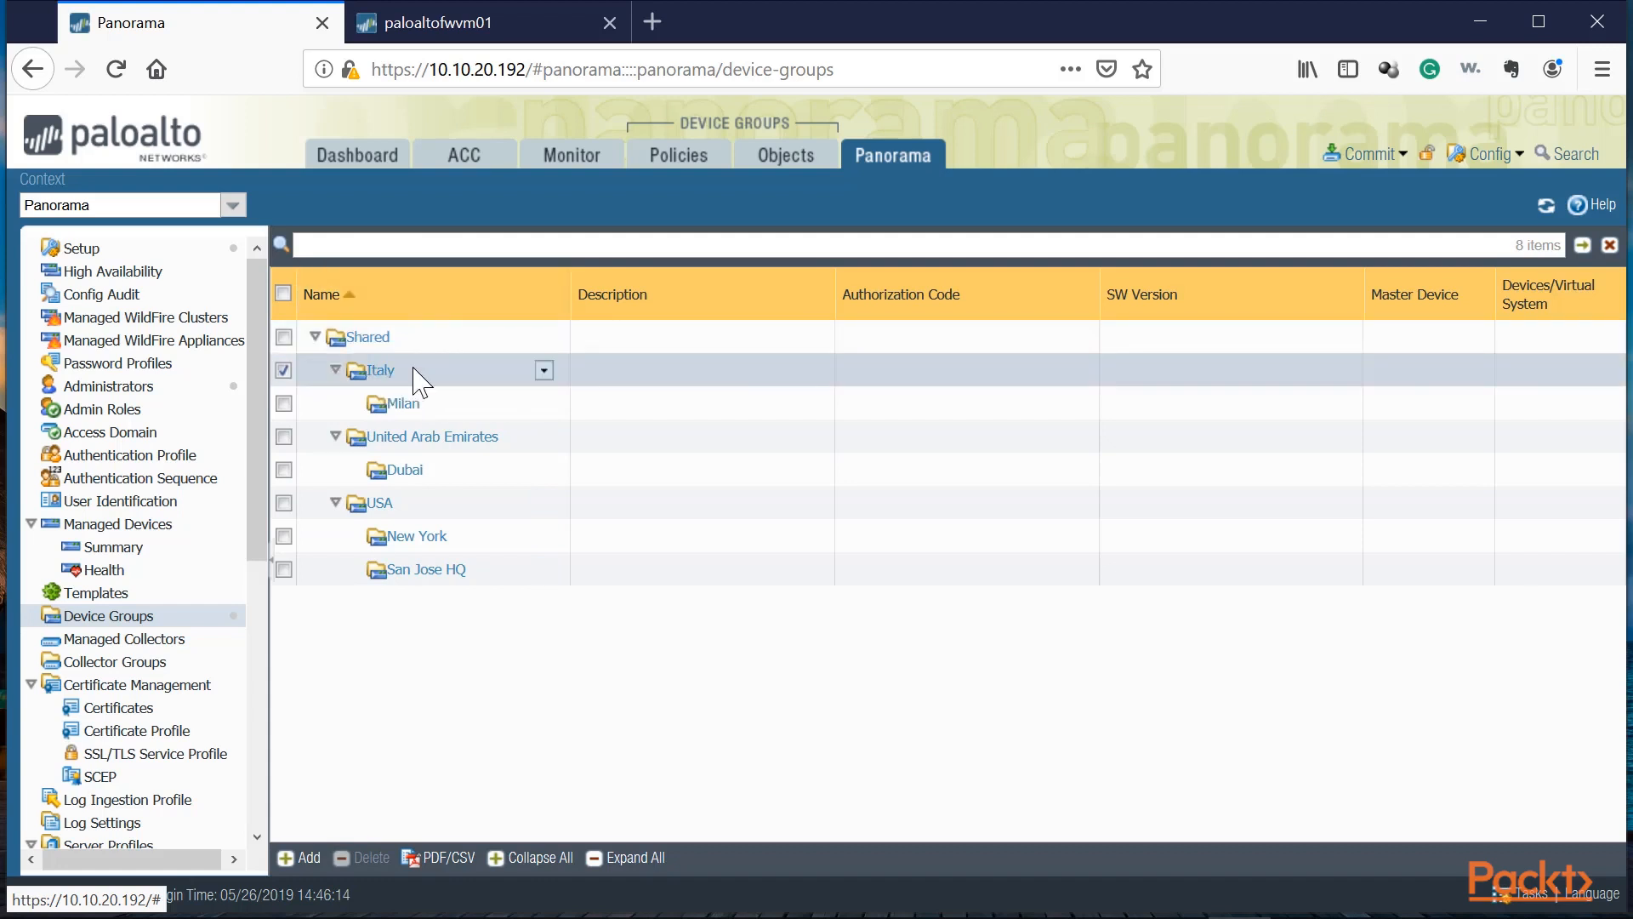
left_click(400, 405)
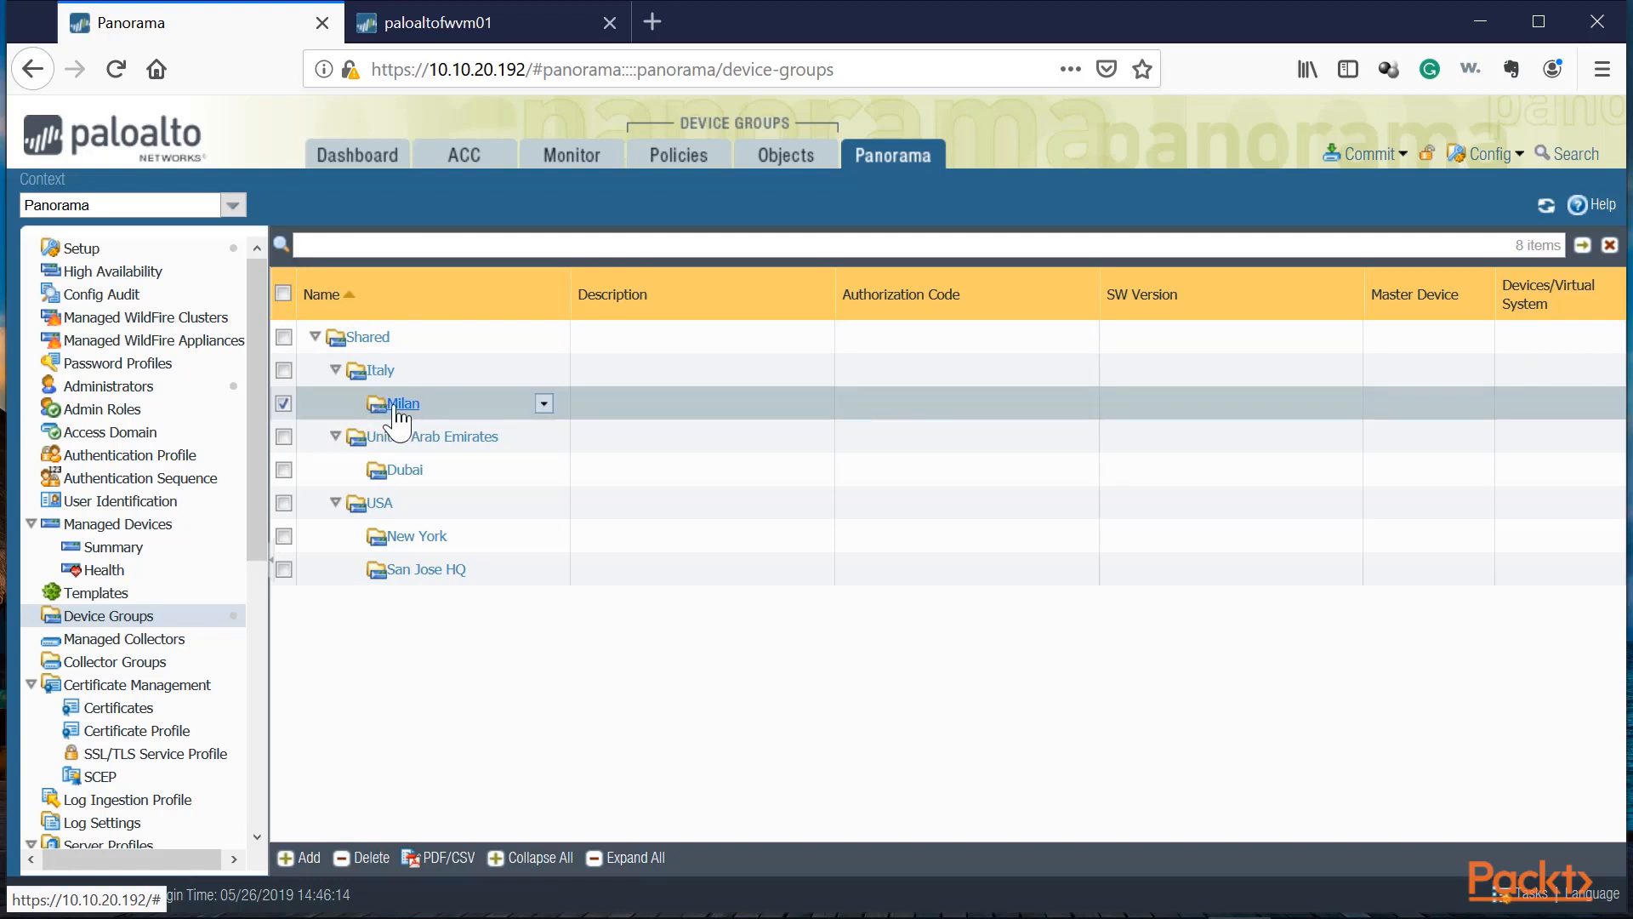
left_click(394, 407)
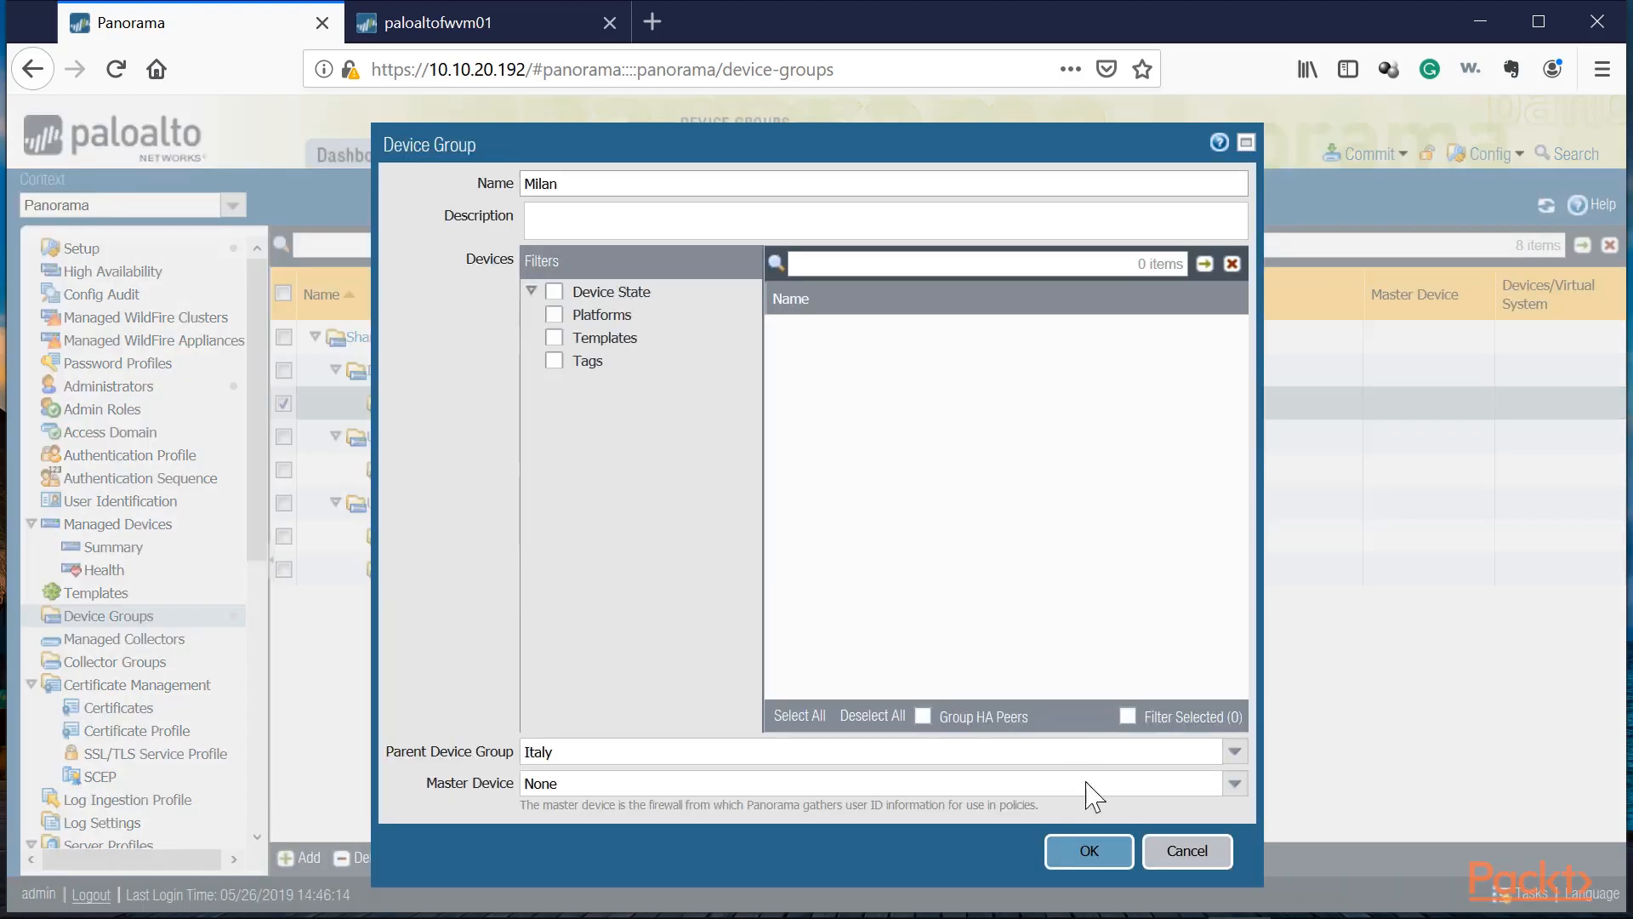
left_click(1182, 850)
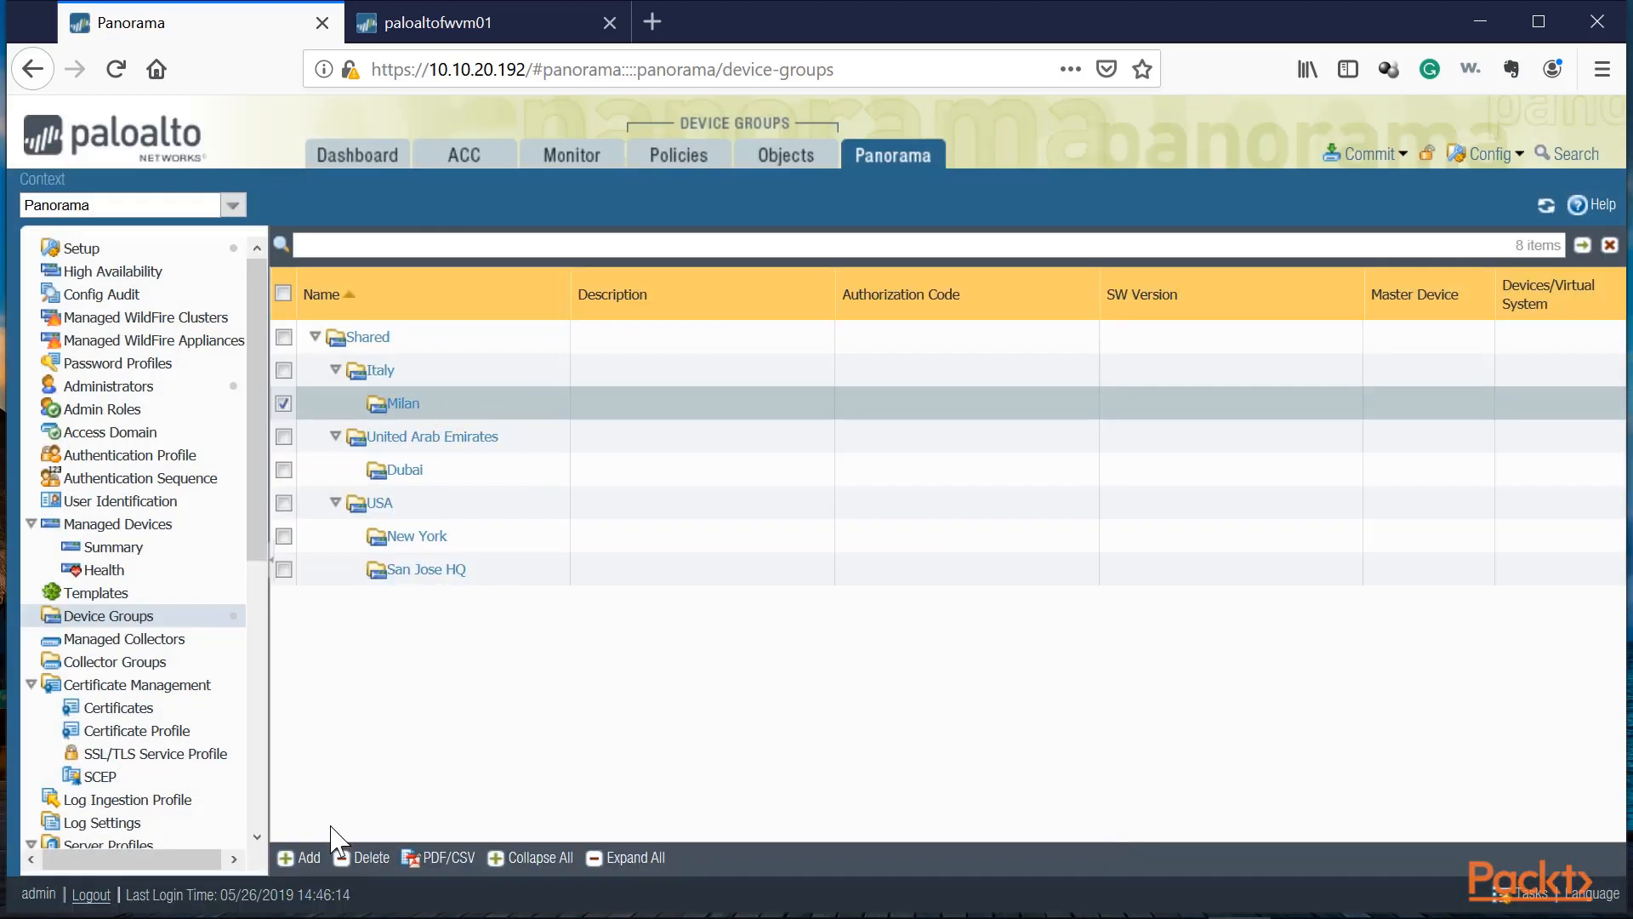
left_click(298, 858)
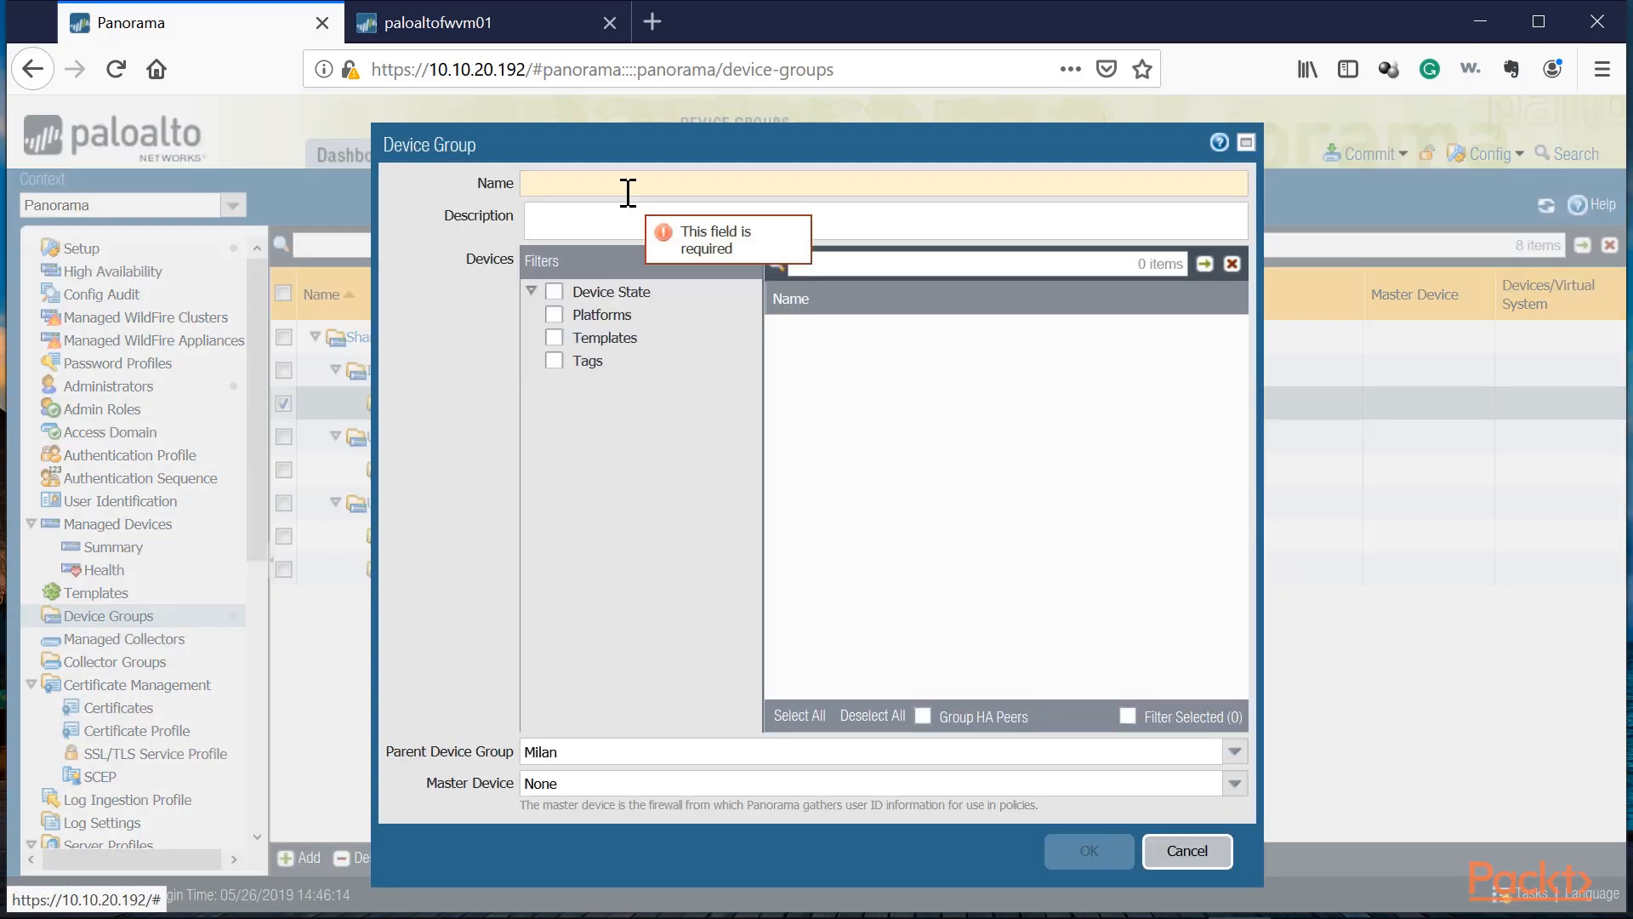
type("Milan")
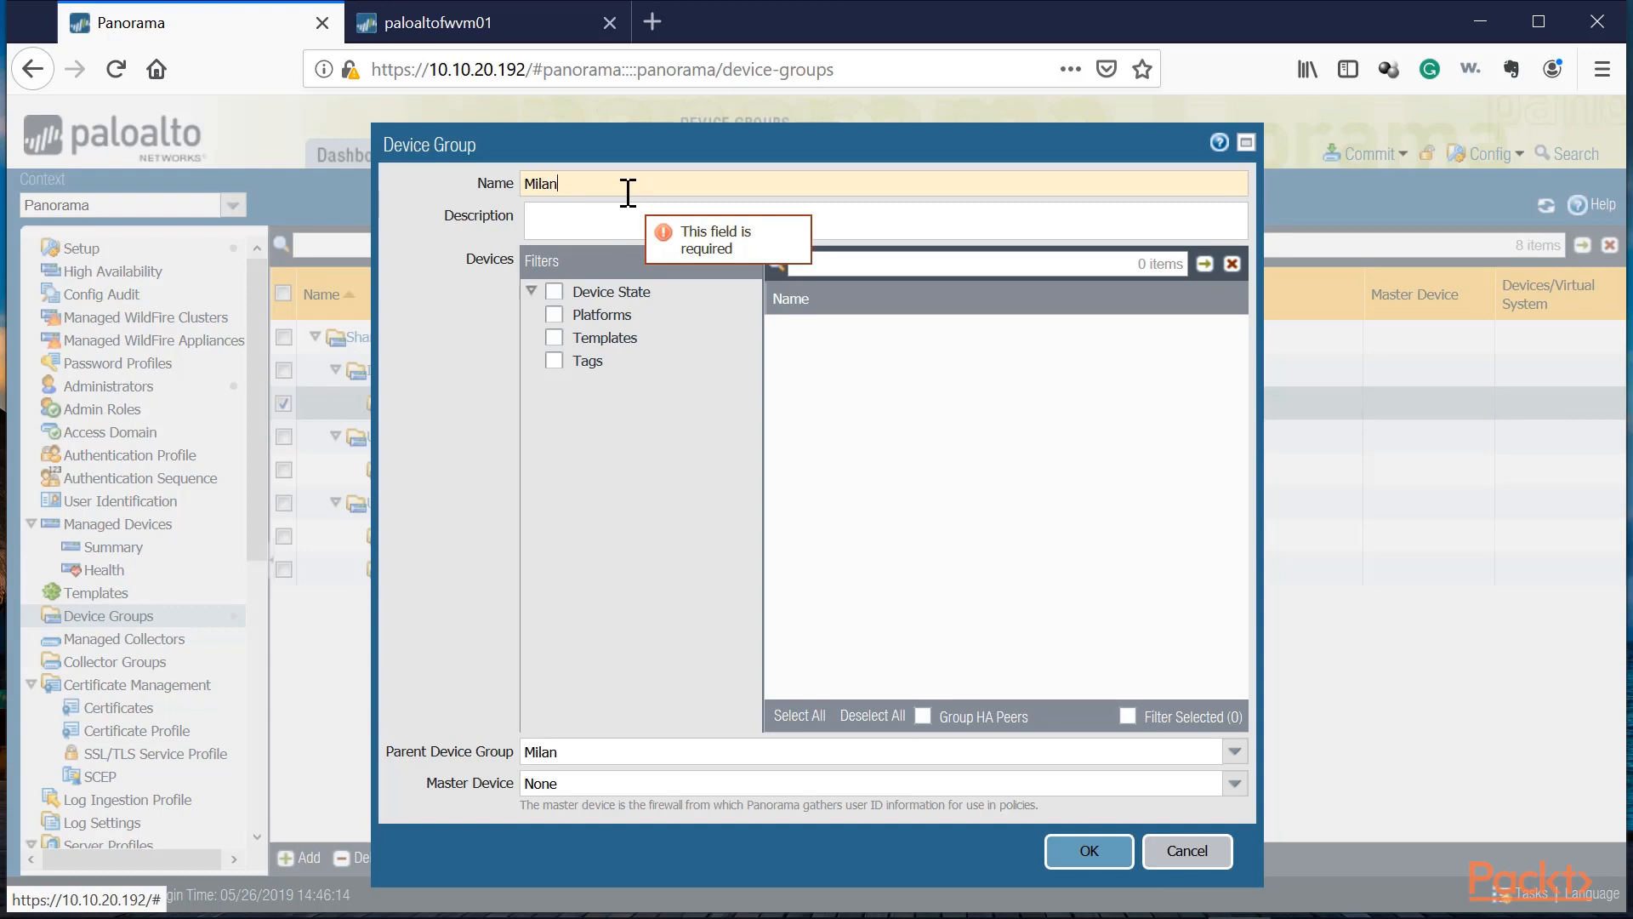
type("-Office1")
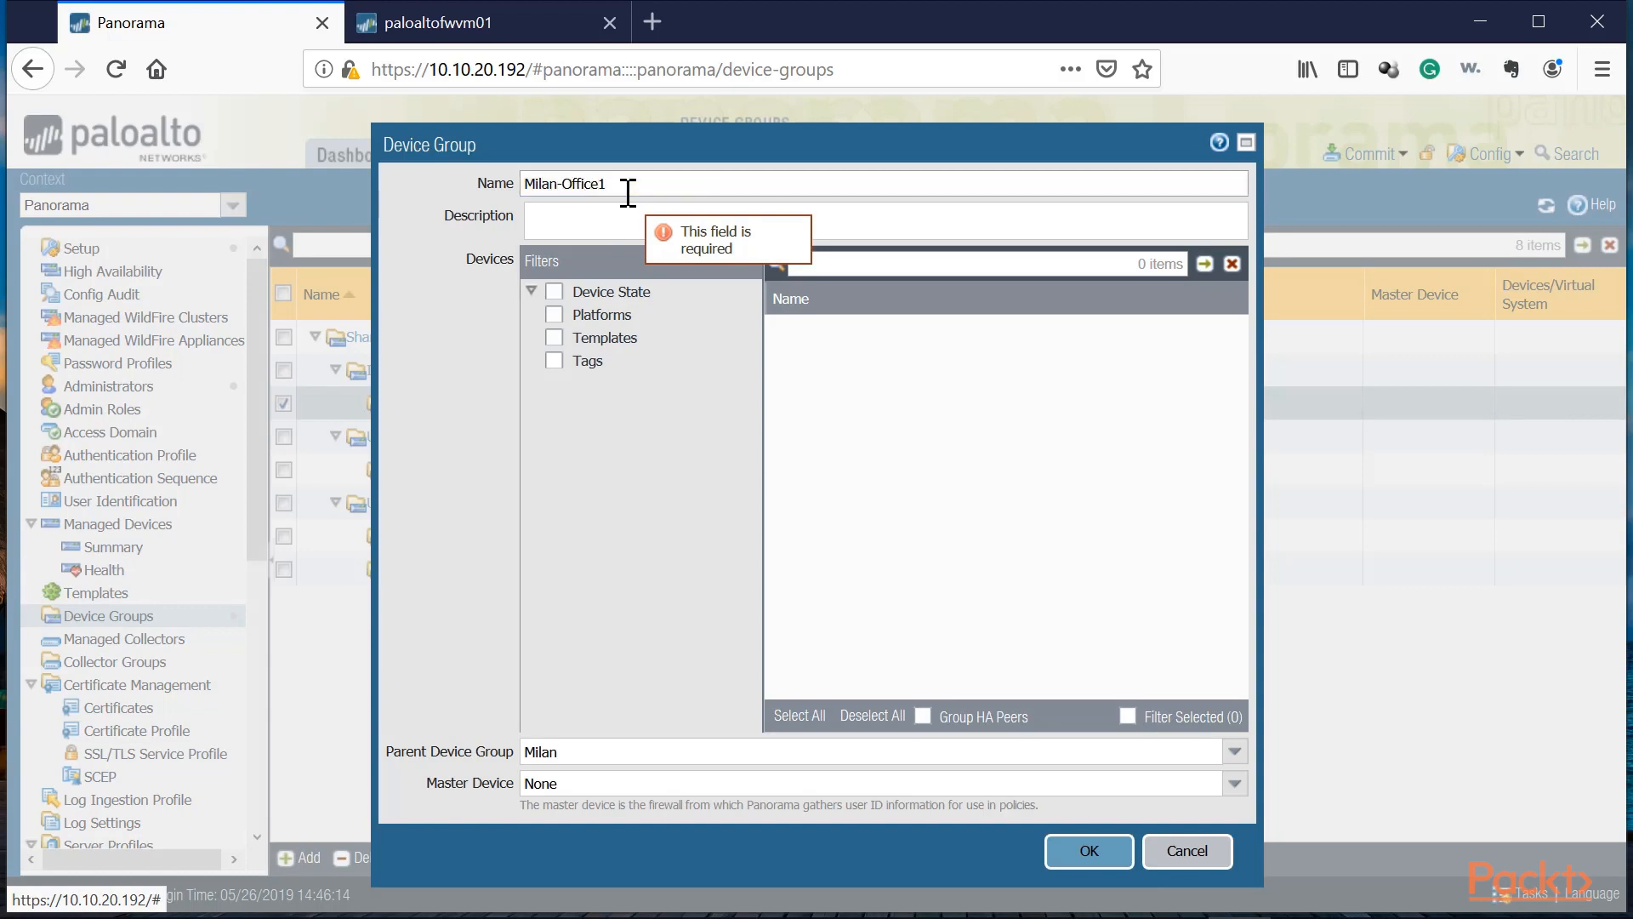
key("Return")
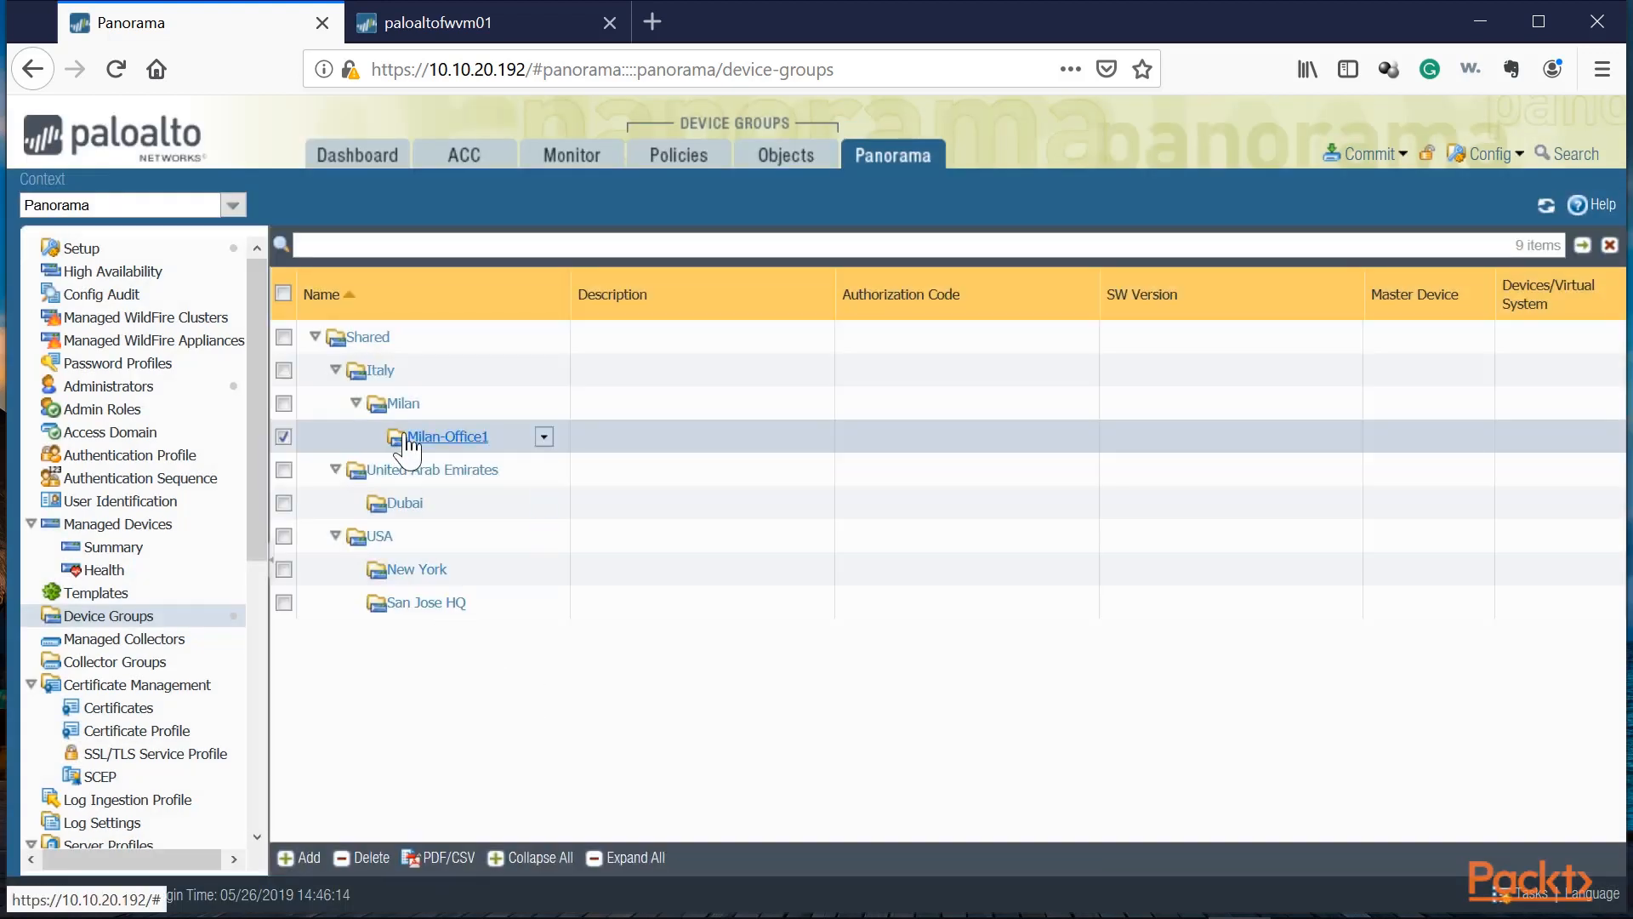
Step: Add a device group named Milan-Office2 under the Milan group
left_click(403, 403)
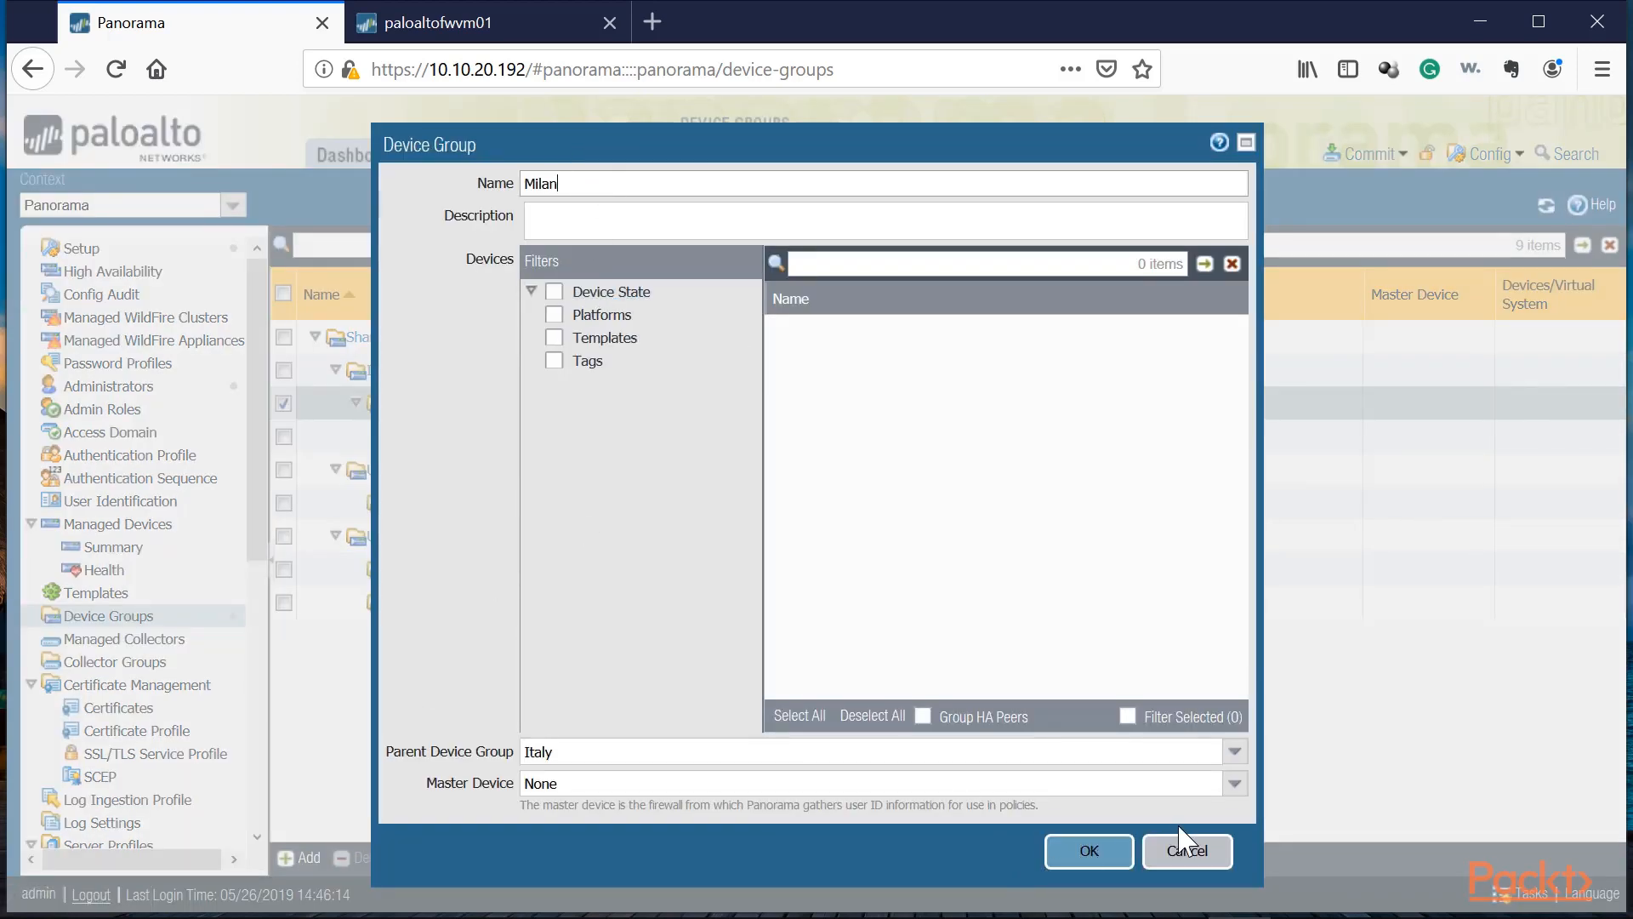
left_click(1187, 850)
left_click(300, 858)
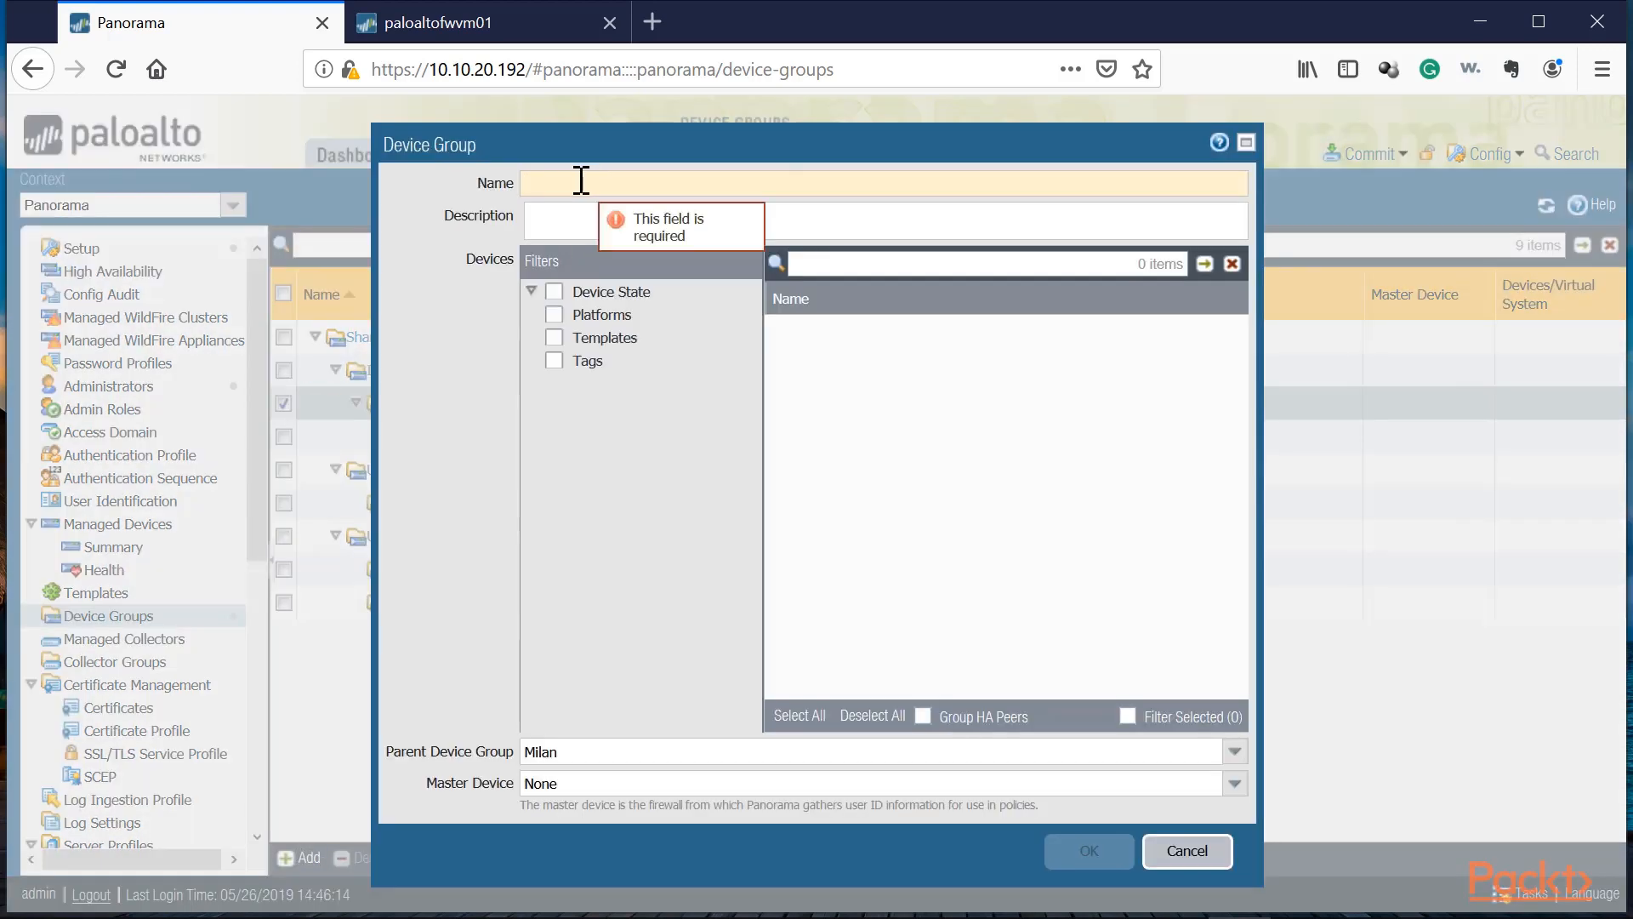
left_click(584, 181)
type("Milan-Office2")
left_click(1088, 850)
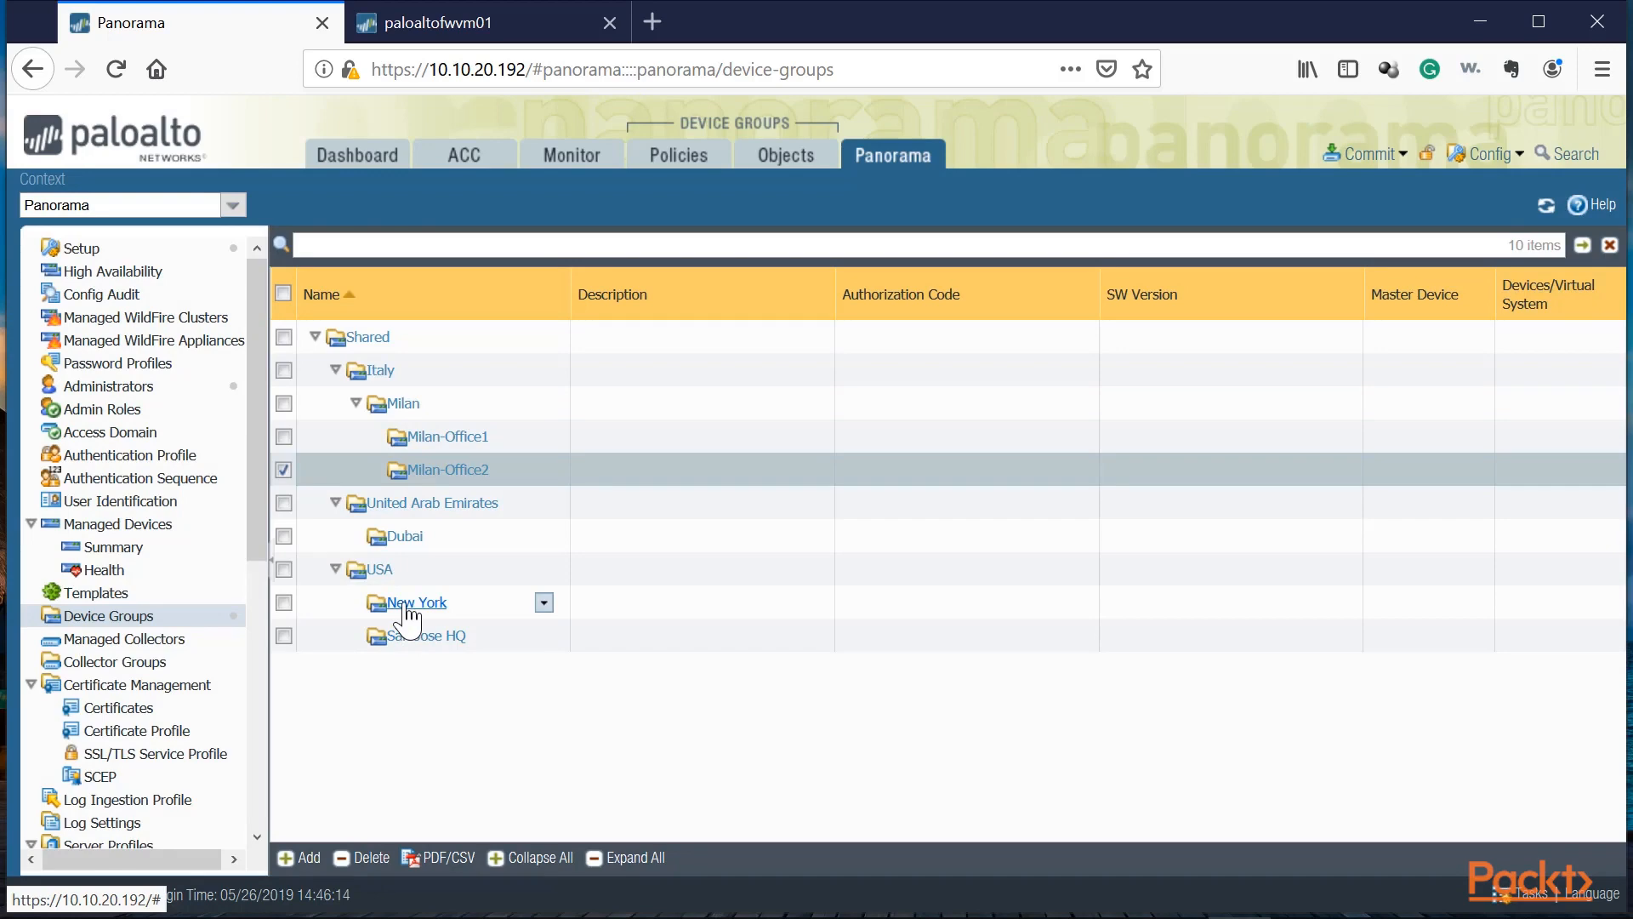
Step: Add a device group named NY-Office1 under the New York group
left_click(438, 605)
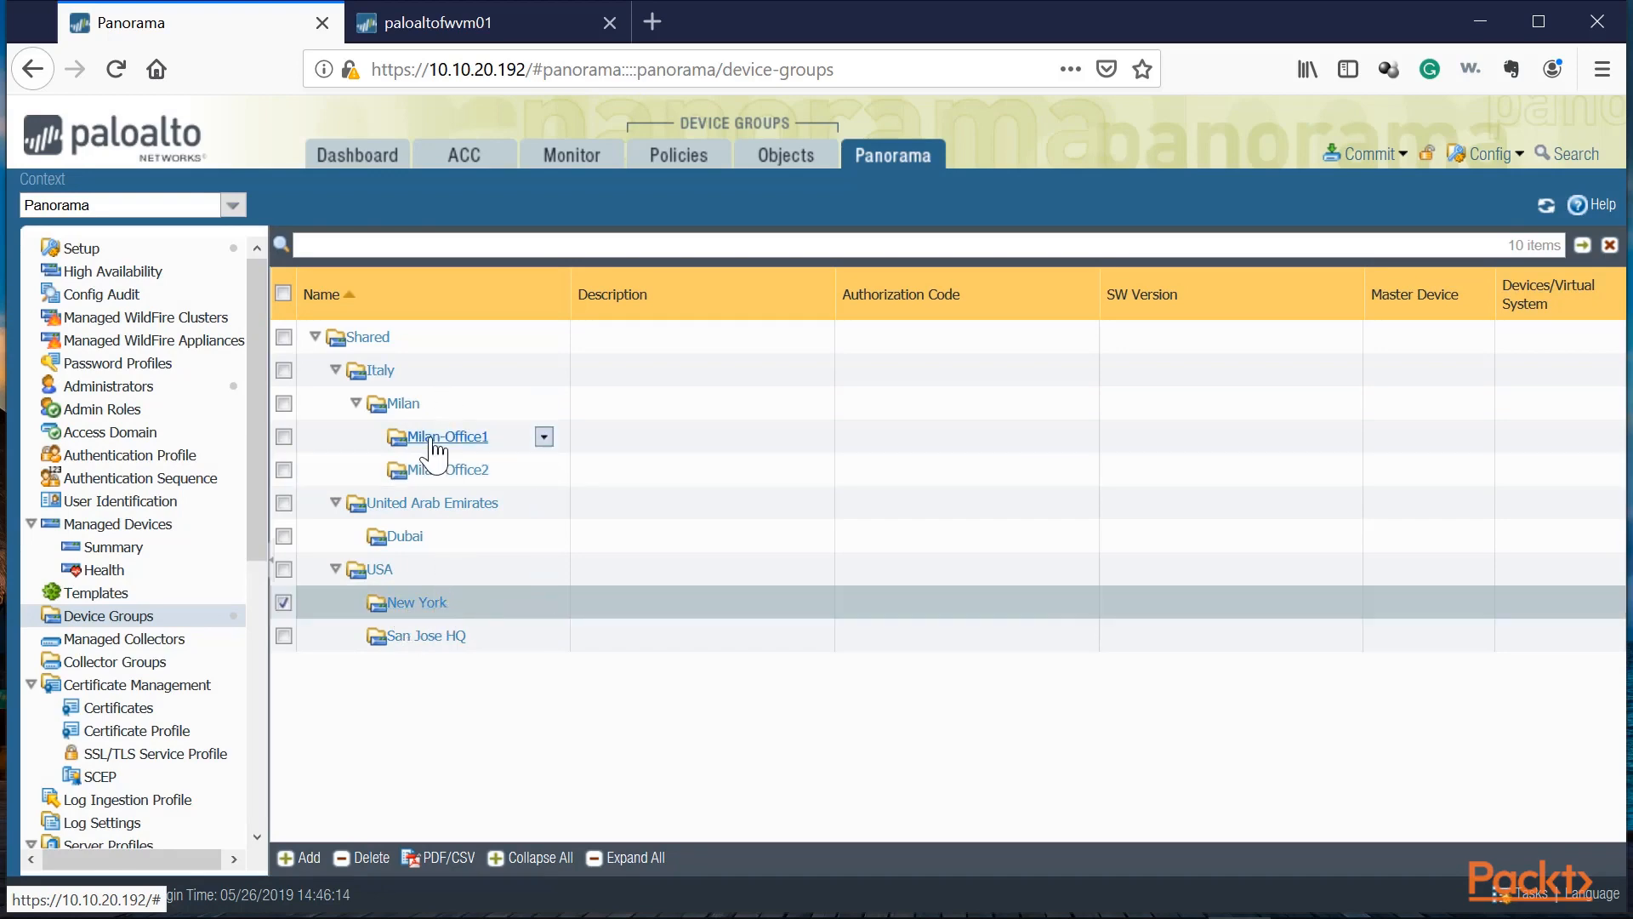
left_click(423, 605)
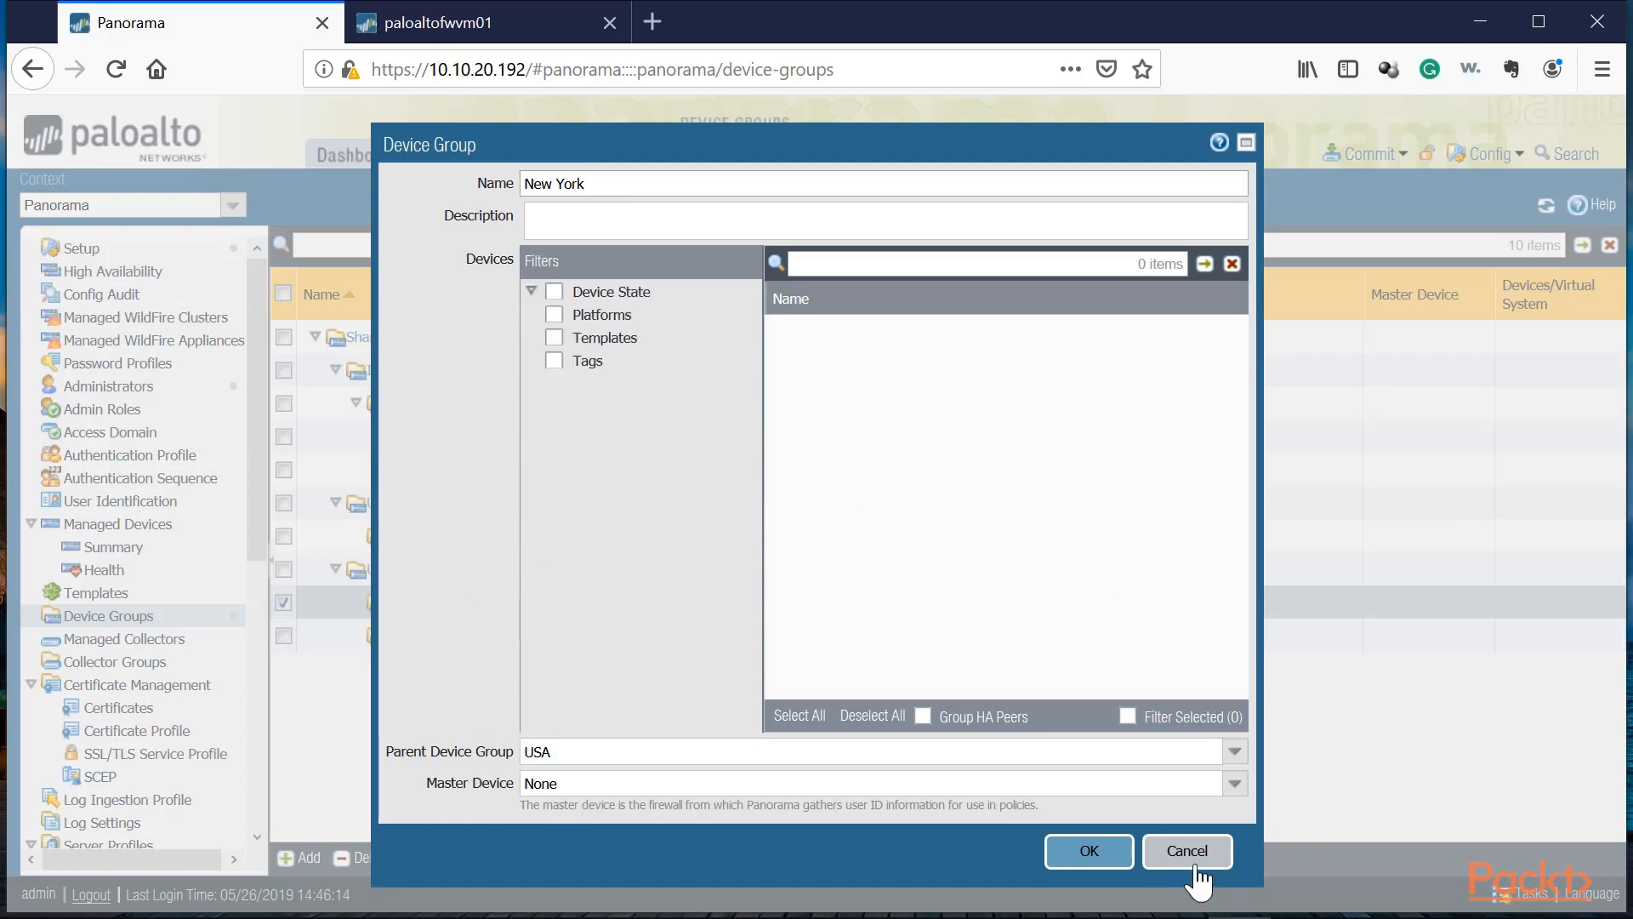
left_click(1194, 866)
left_click(306, 857)
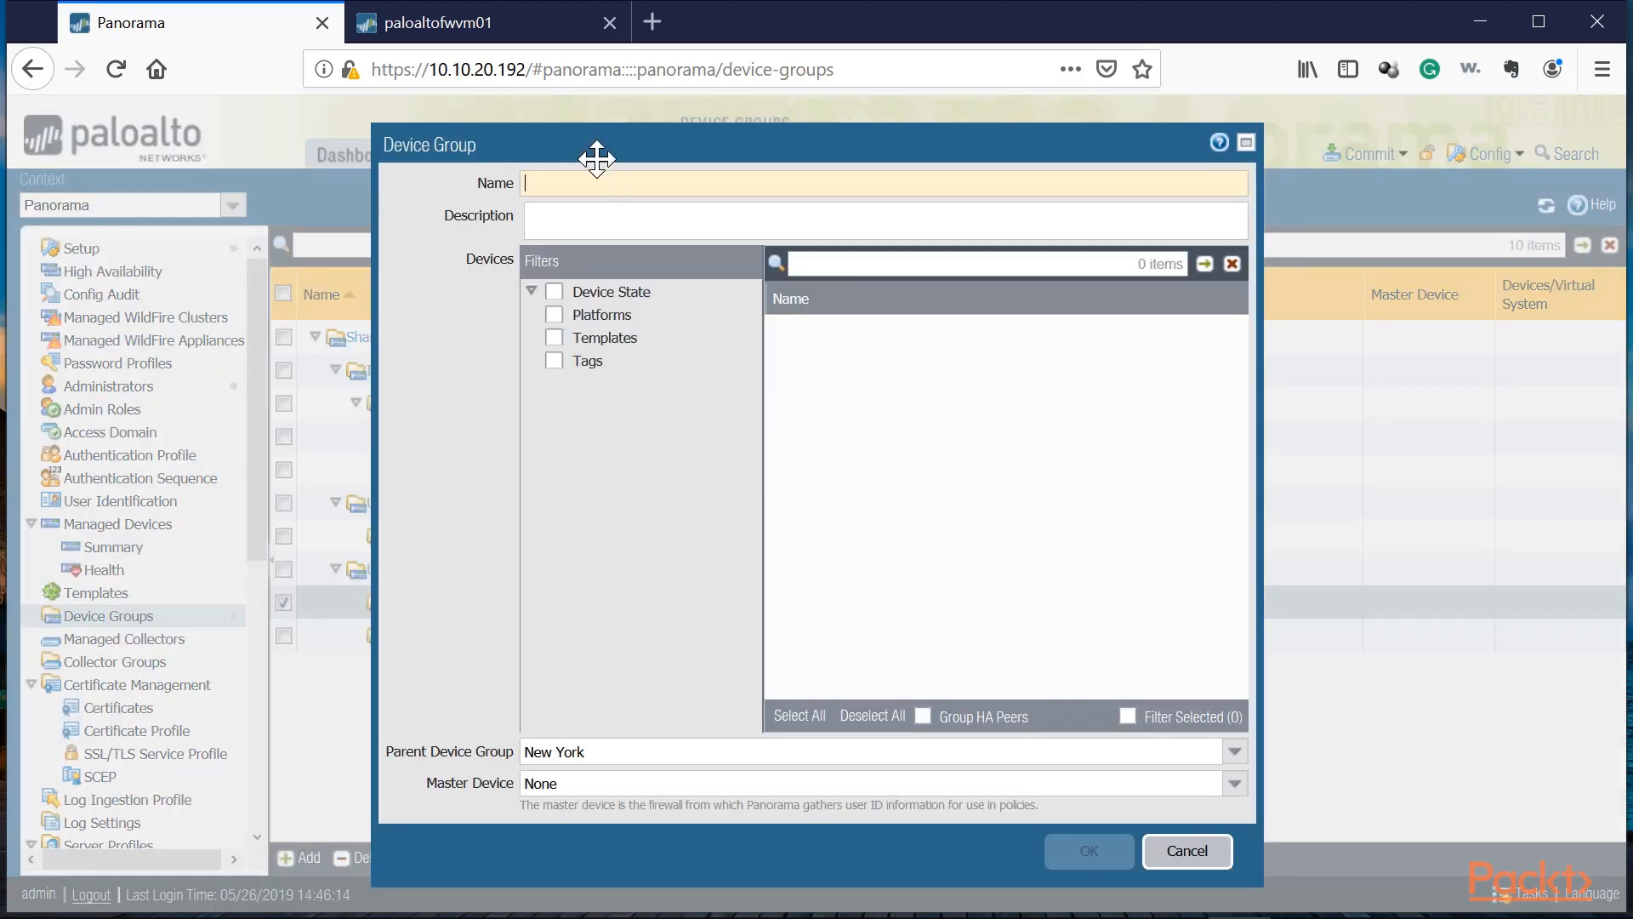
type("NY-Office1")
key("Return")
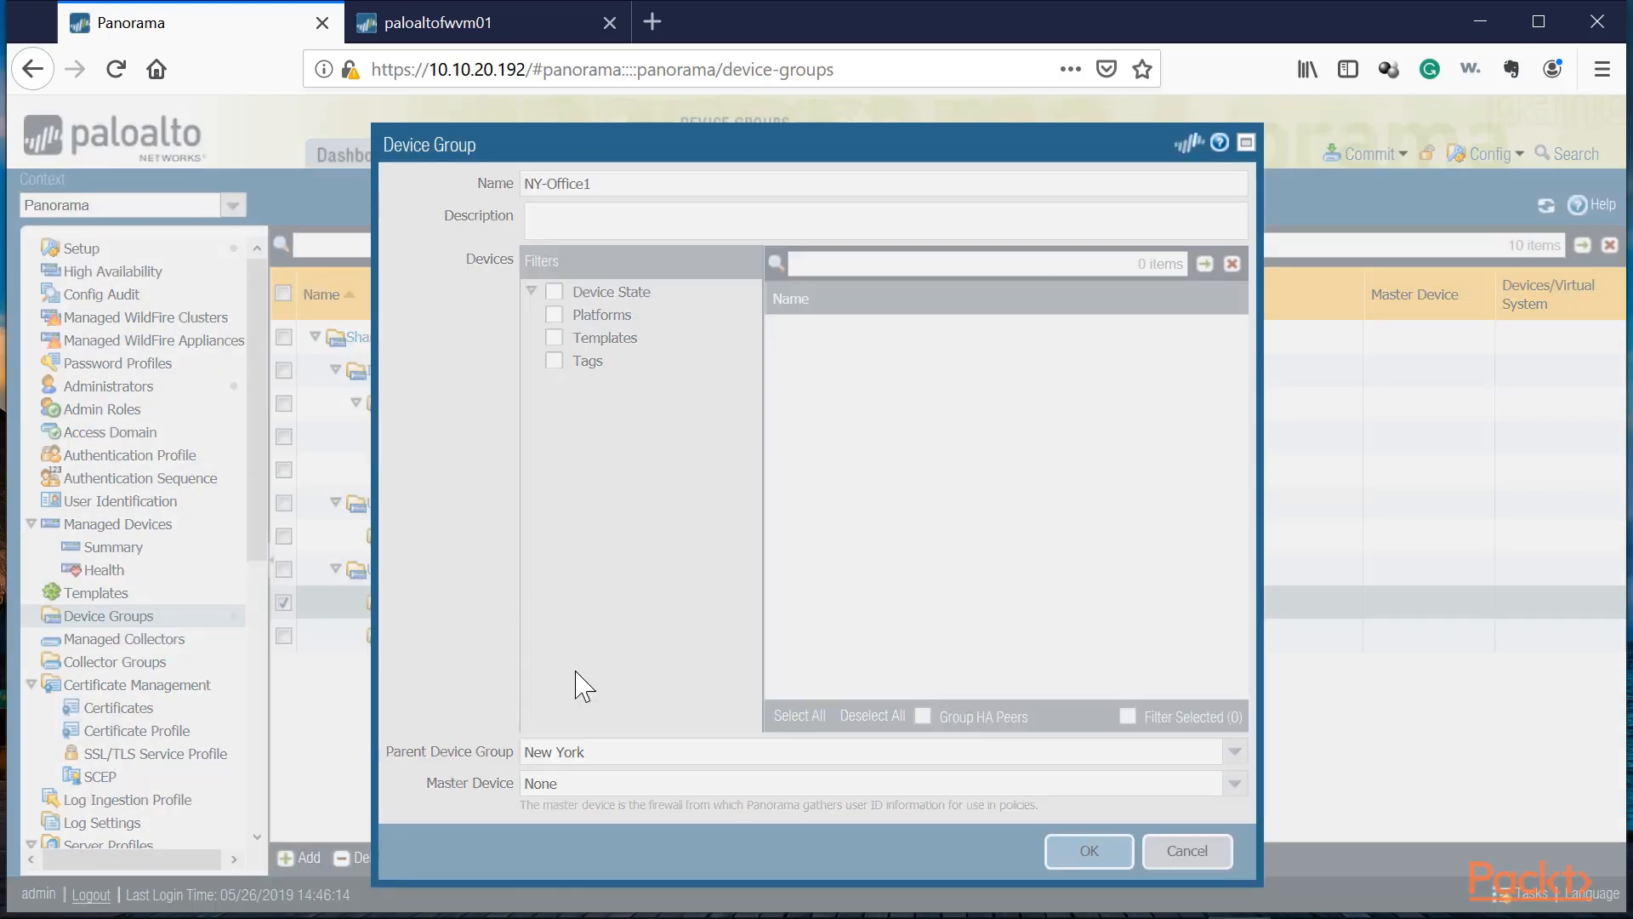
Step: Add a device group named NY-Office2 with New York as its parent device group
left_click(294, 858)
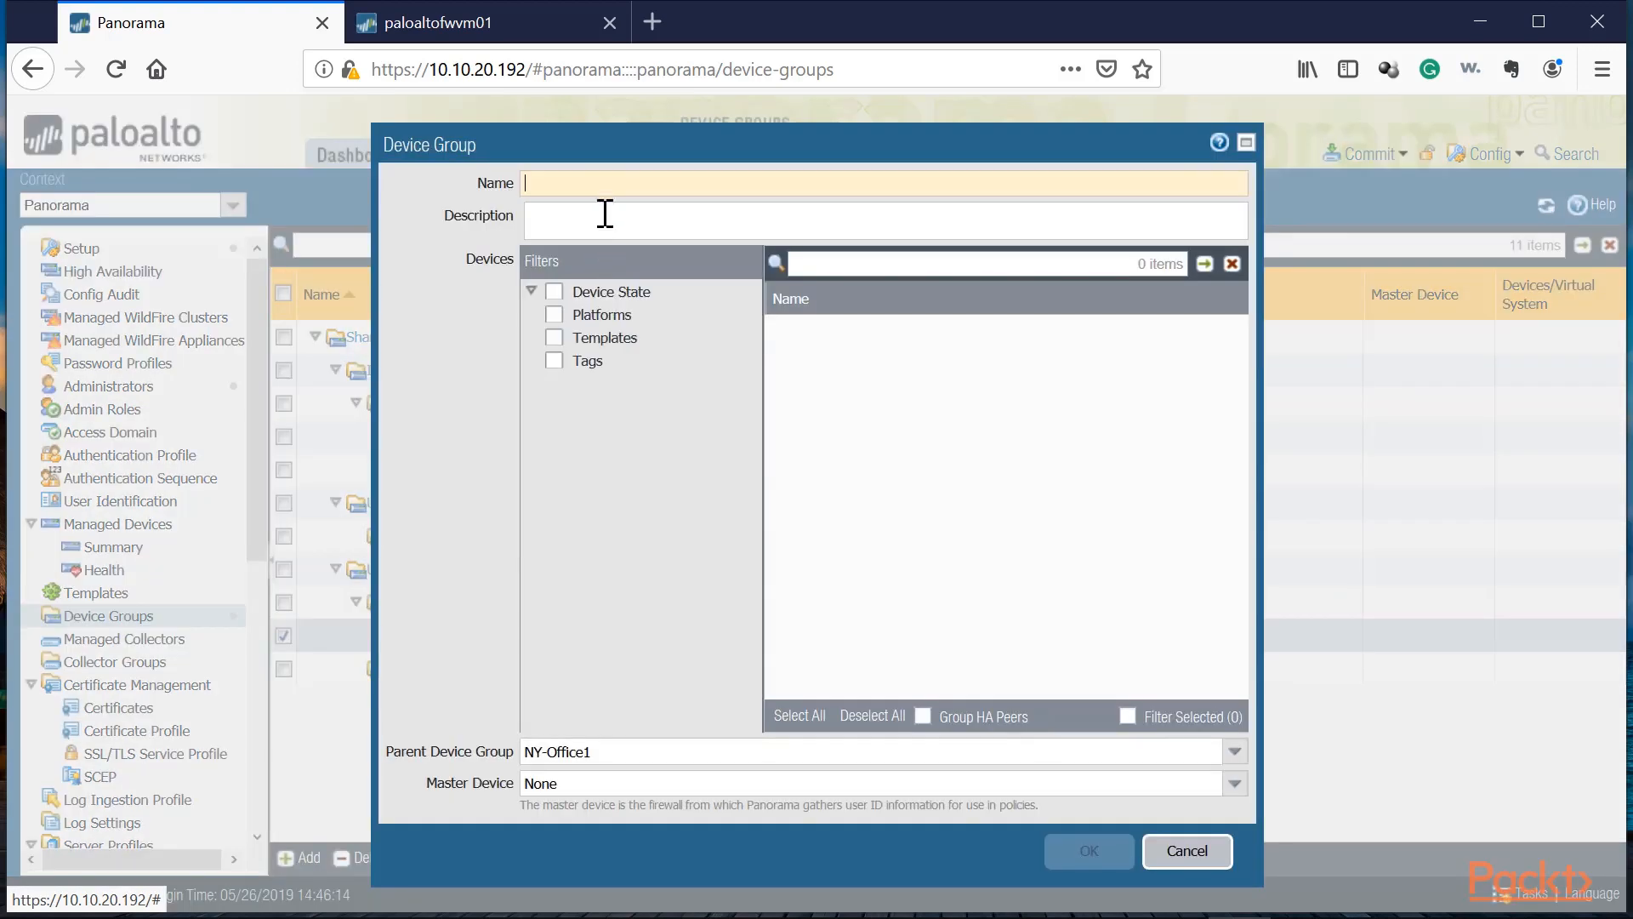
type("NY-Office2")
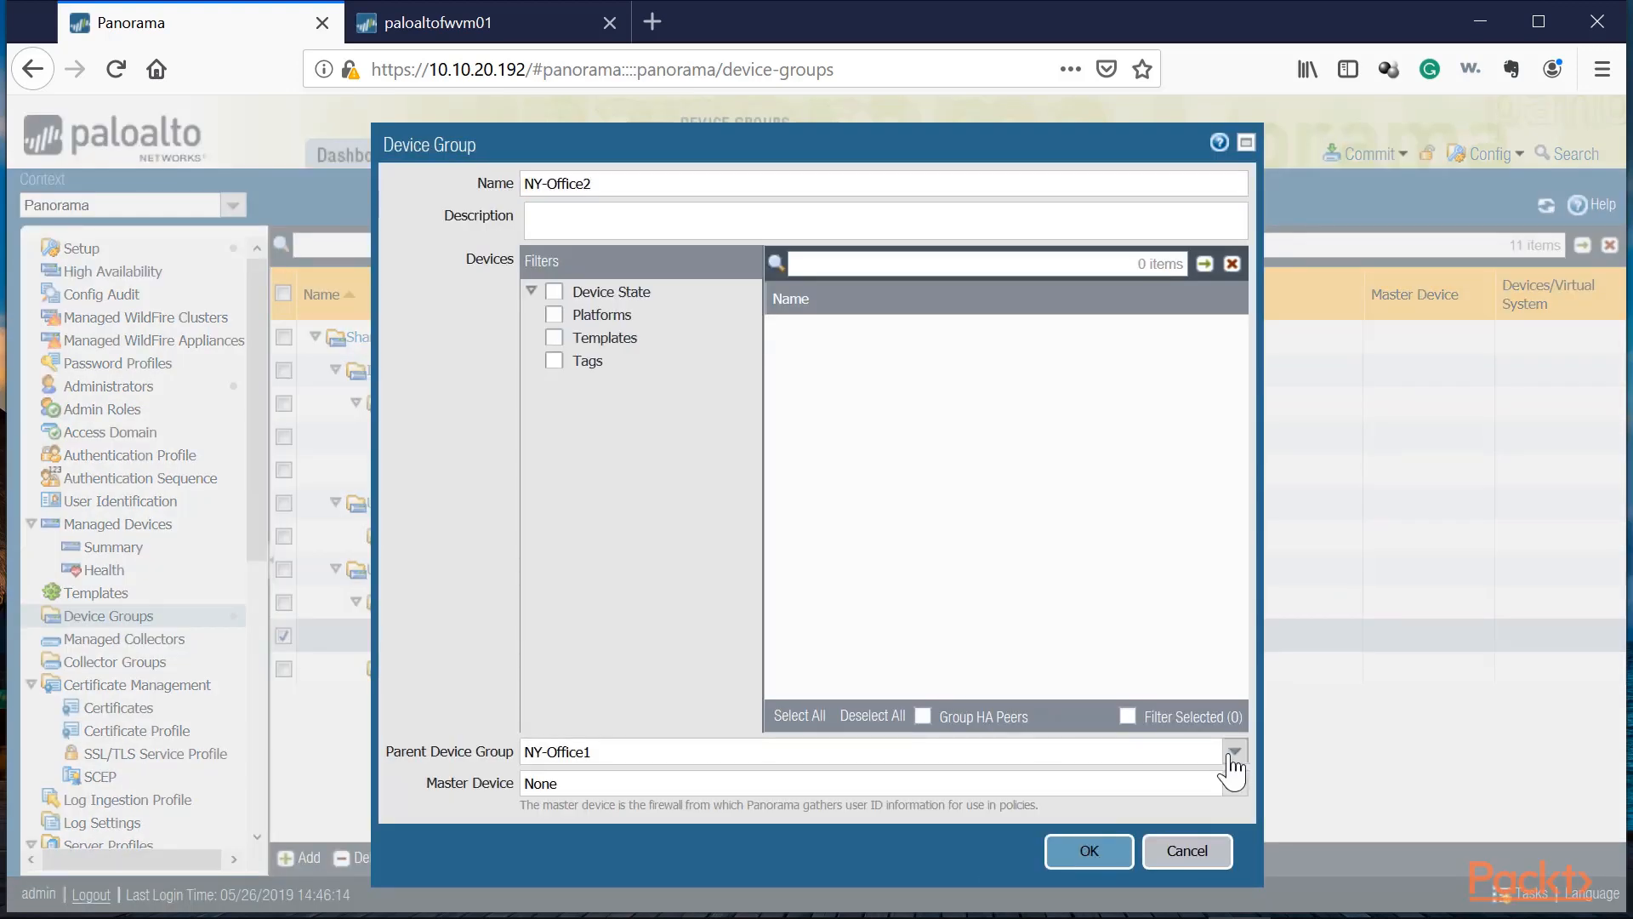
left_click(1234, 751)
left_click(596, 680)
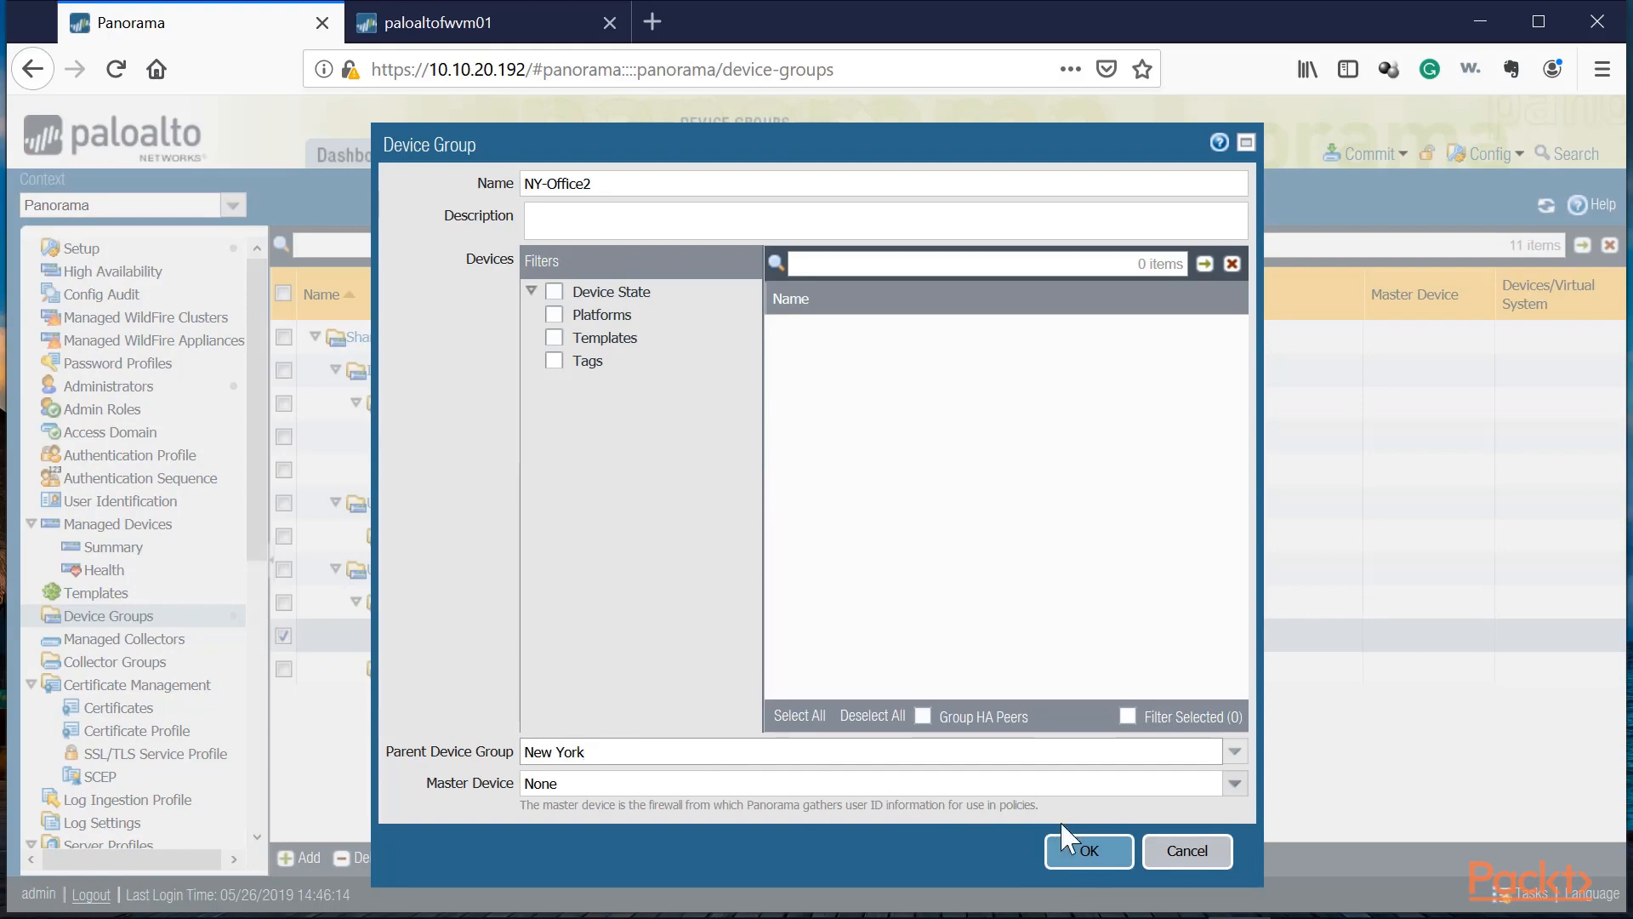
left_click(1070, 843)
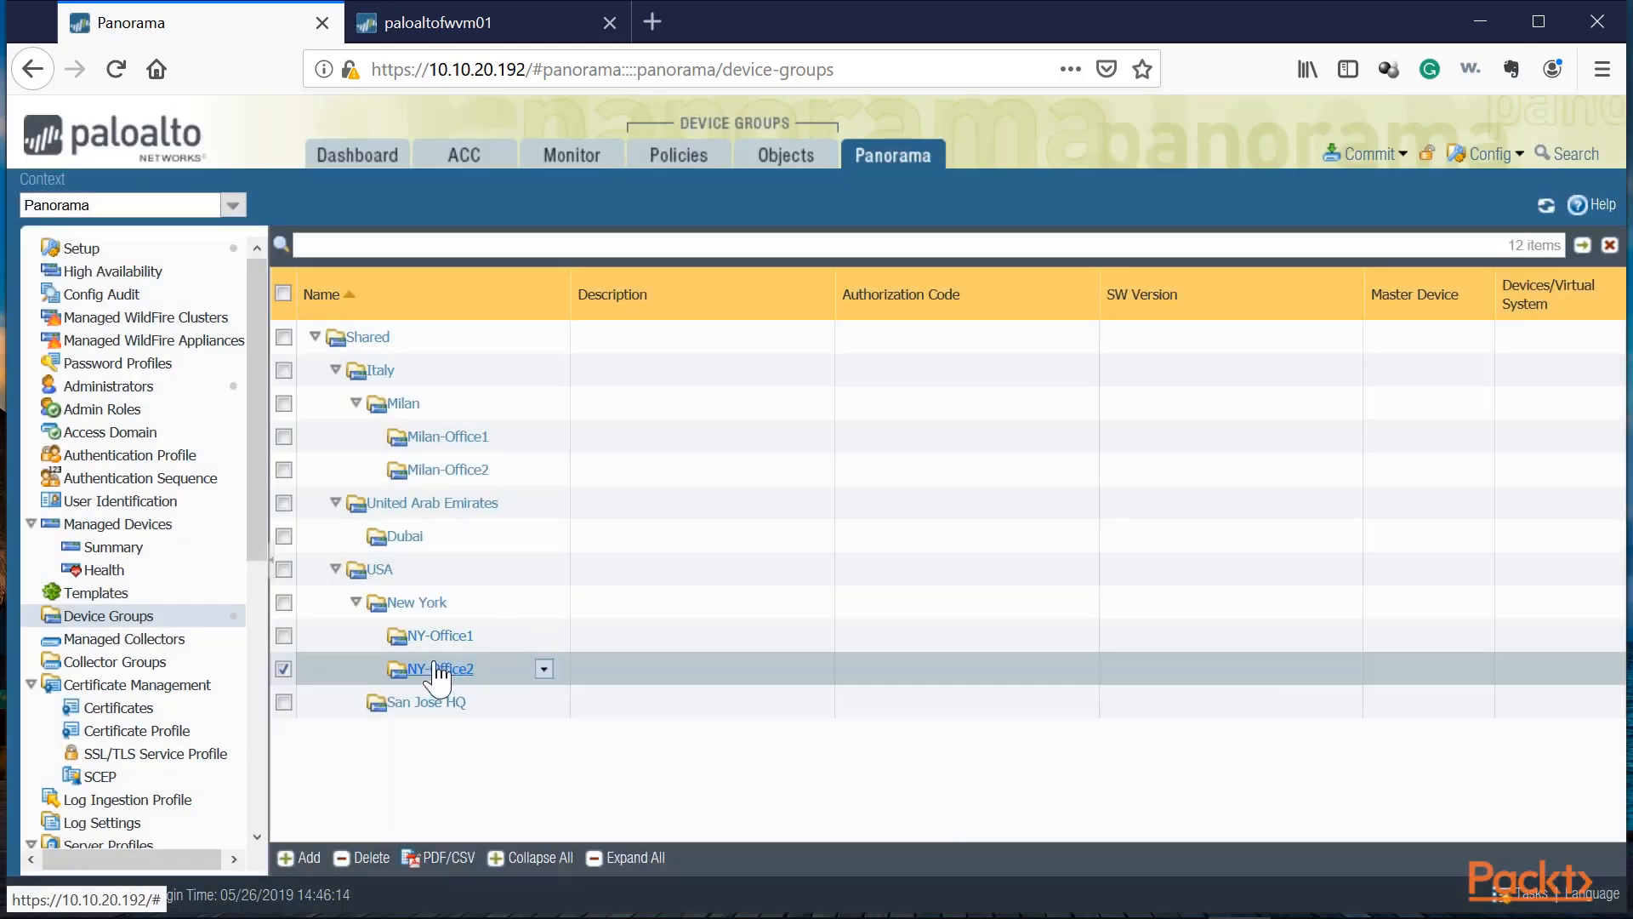
Step: Add a device group named DXB-Office1 with Dubai as its parent device group
left_click(426, 703)
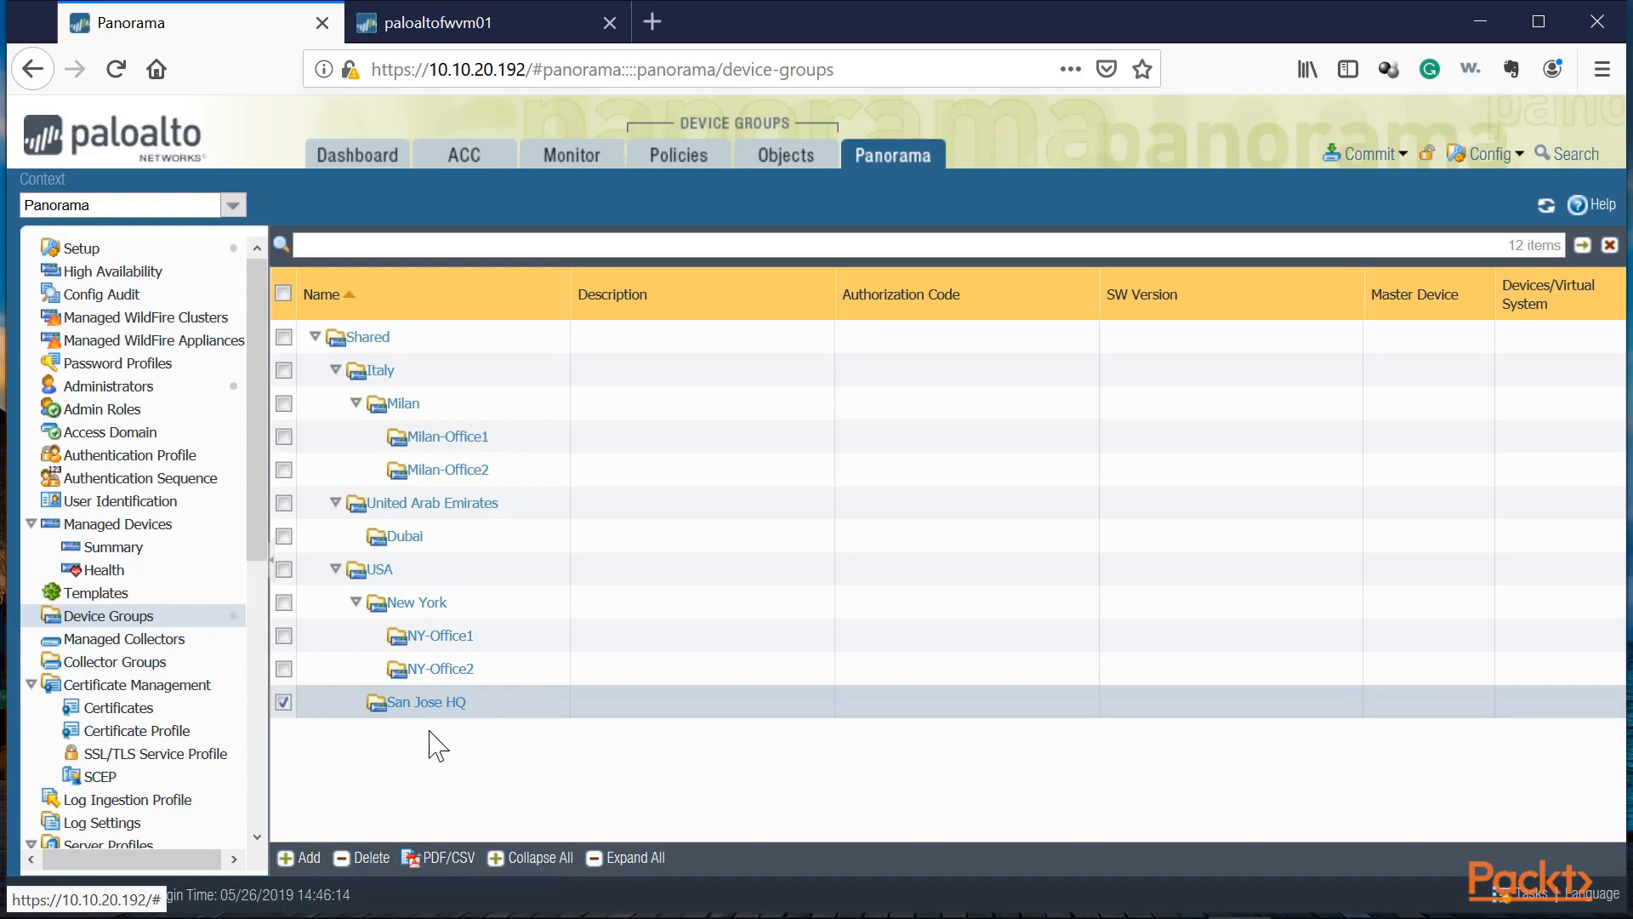
left_click(404, 538)
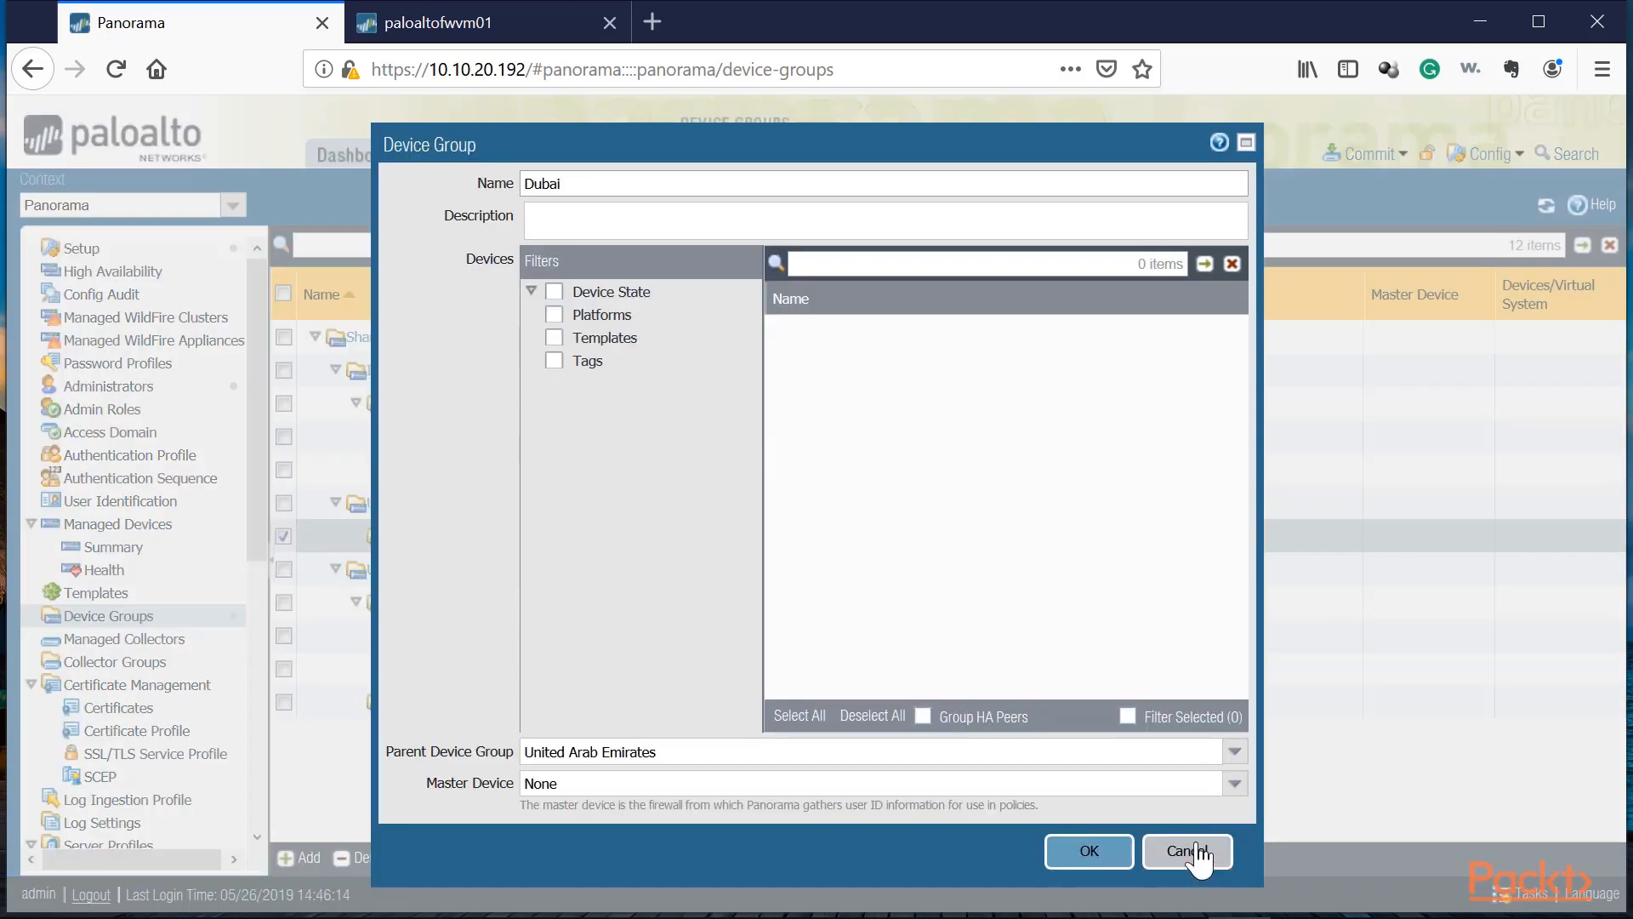
left_click(1190, 852)
left_click(302, 856)
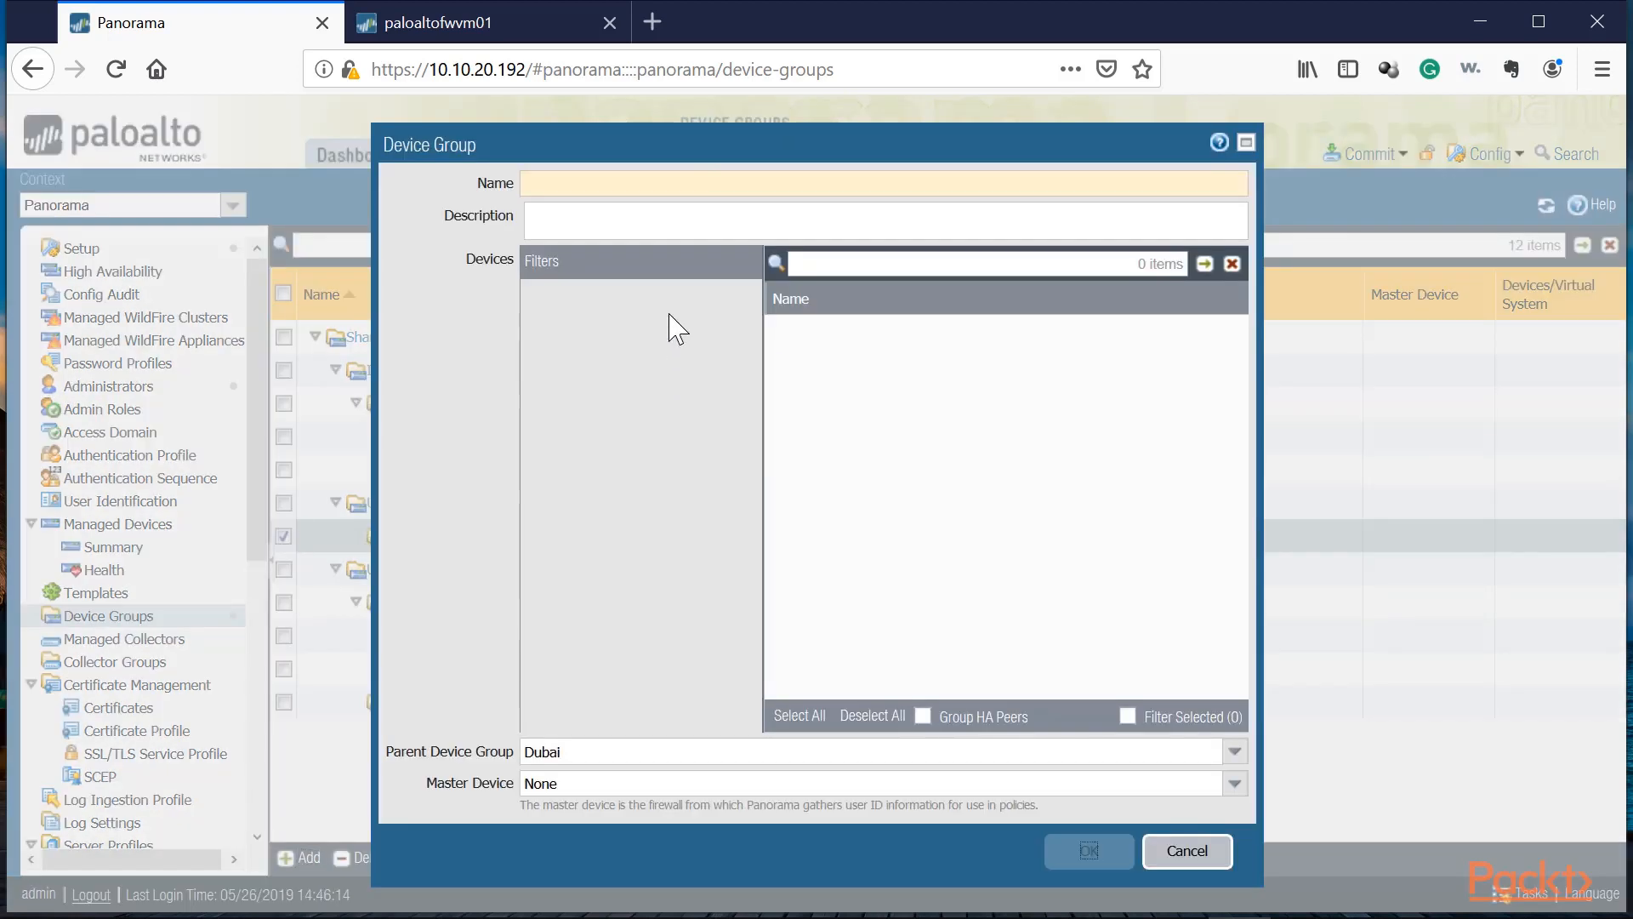
type("DXB-Office1")
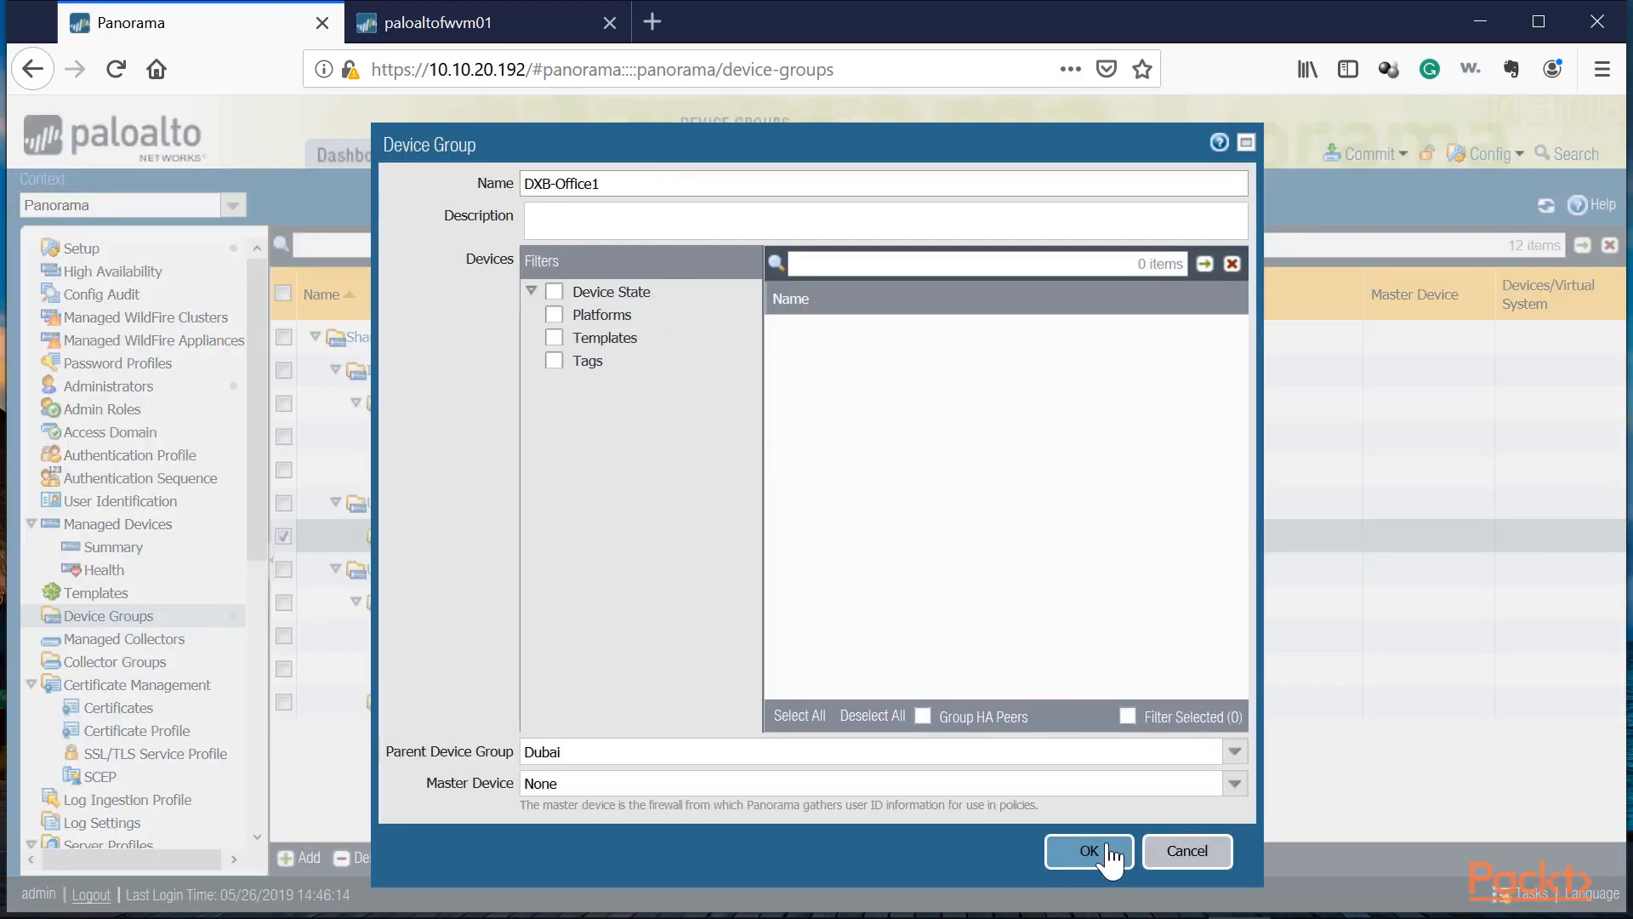
left_click(1093, 851)
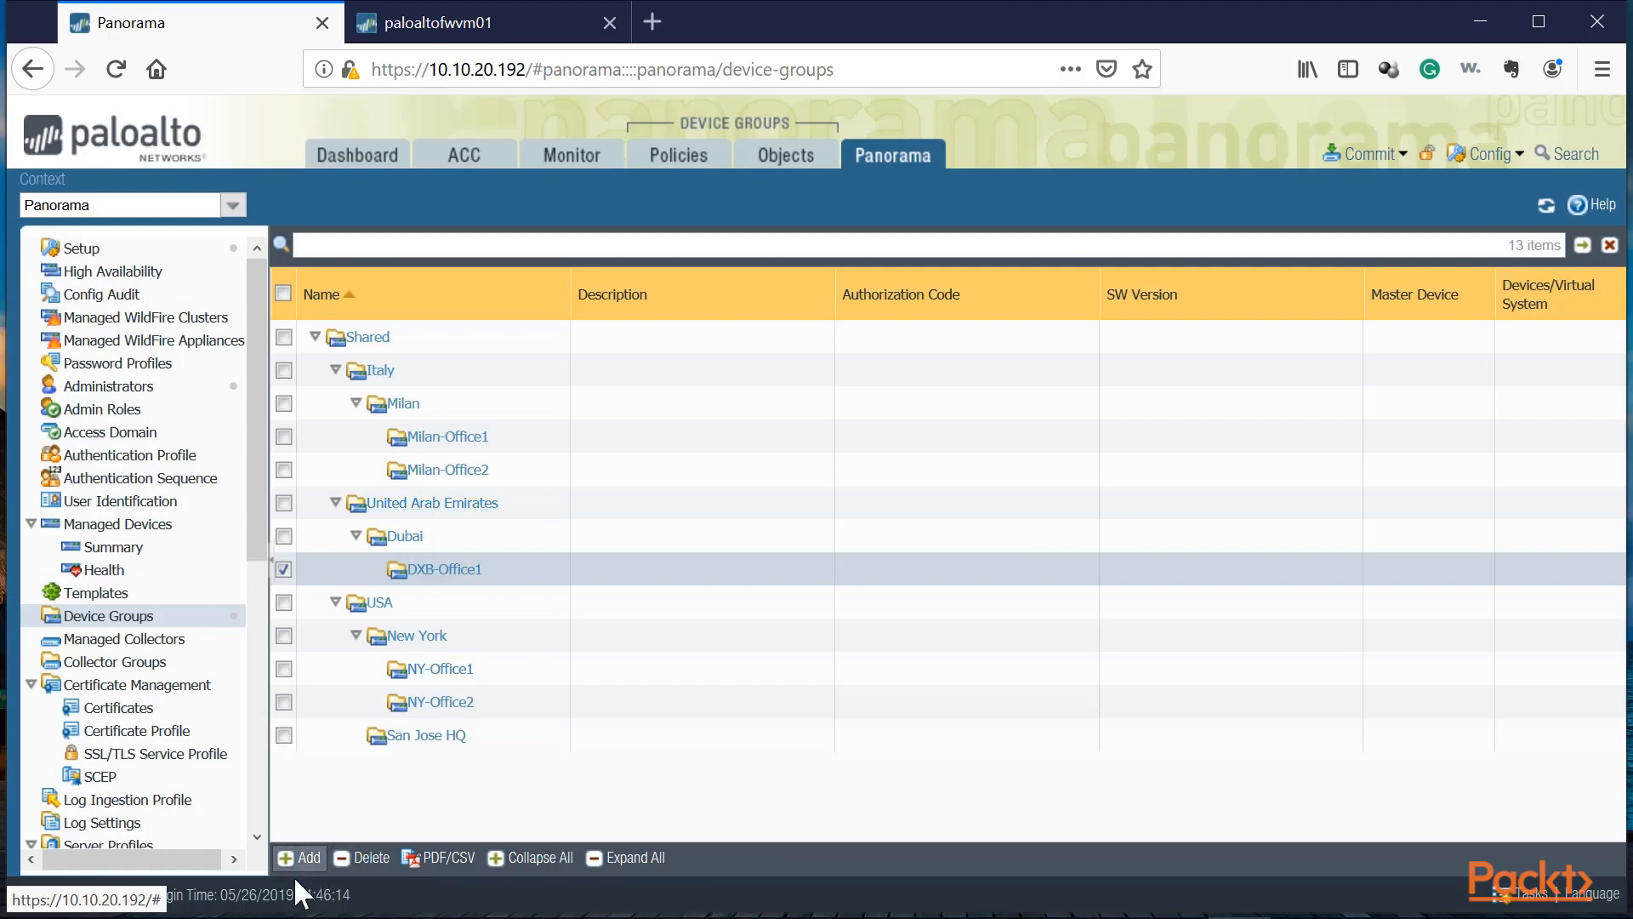
Step: Add a device group named DXB-Office2 under the Dubai group
left_click(435, 534)
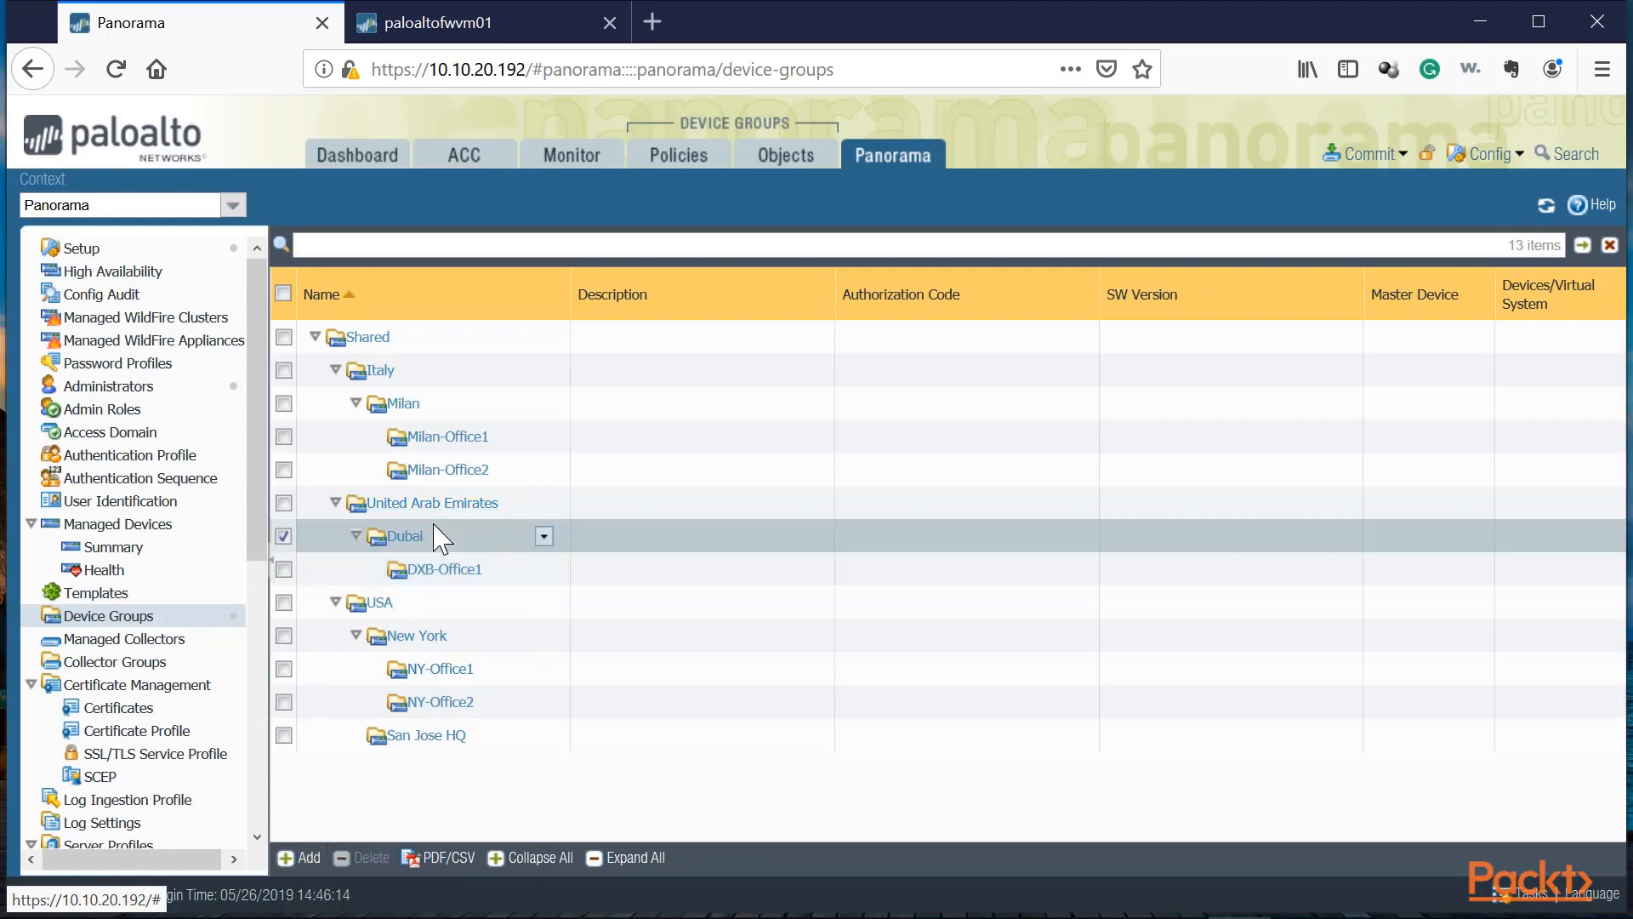
left_click(303, 856)
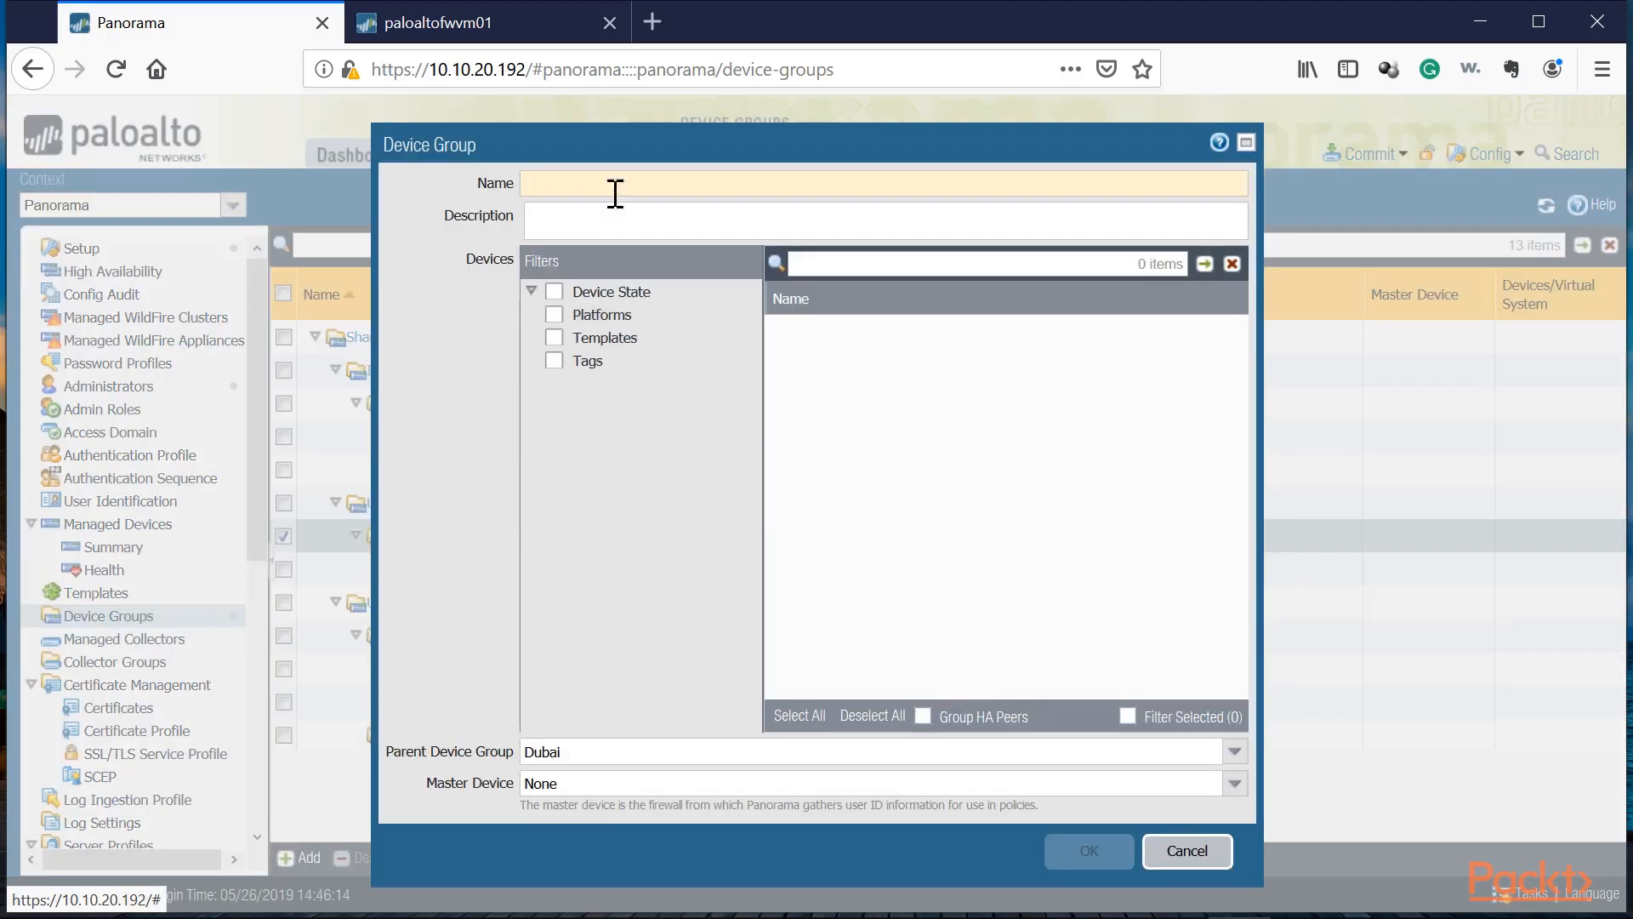
type("DXB-Office2")
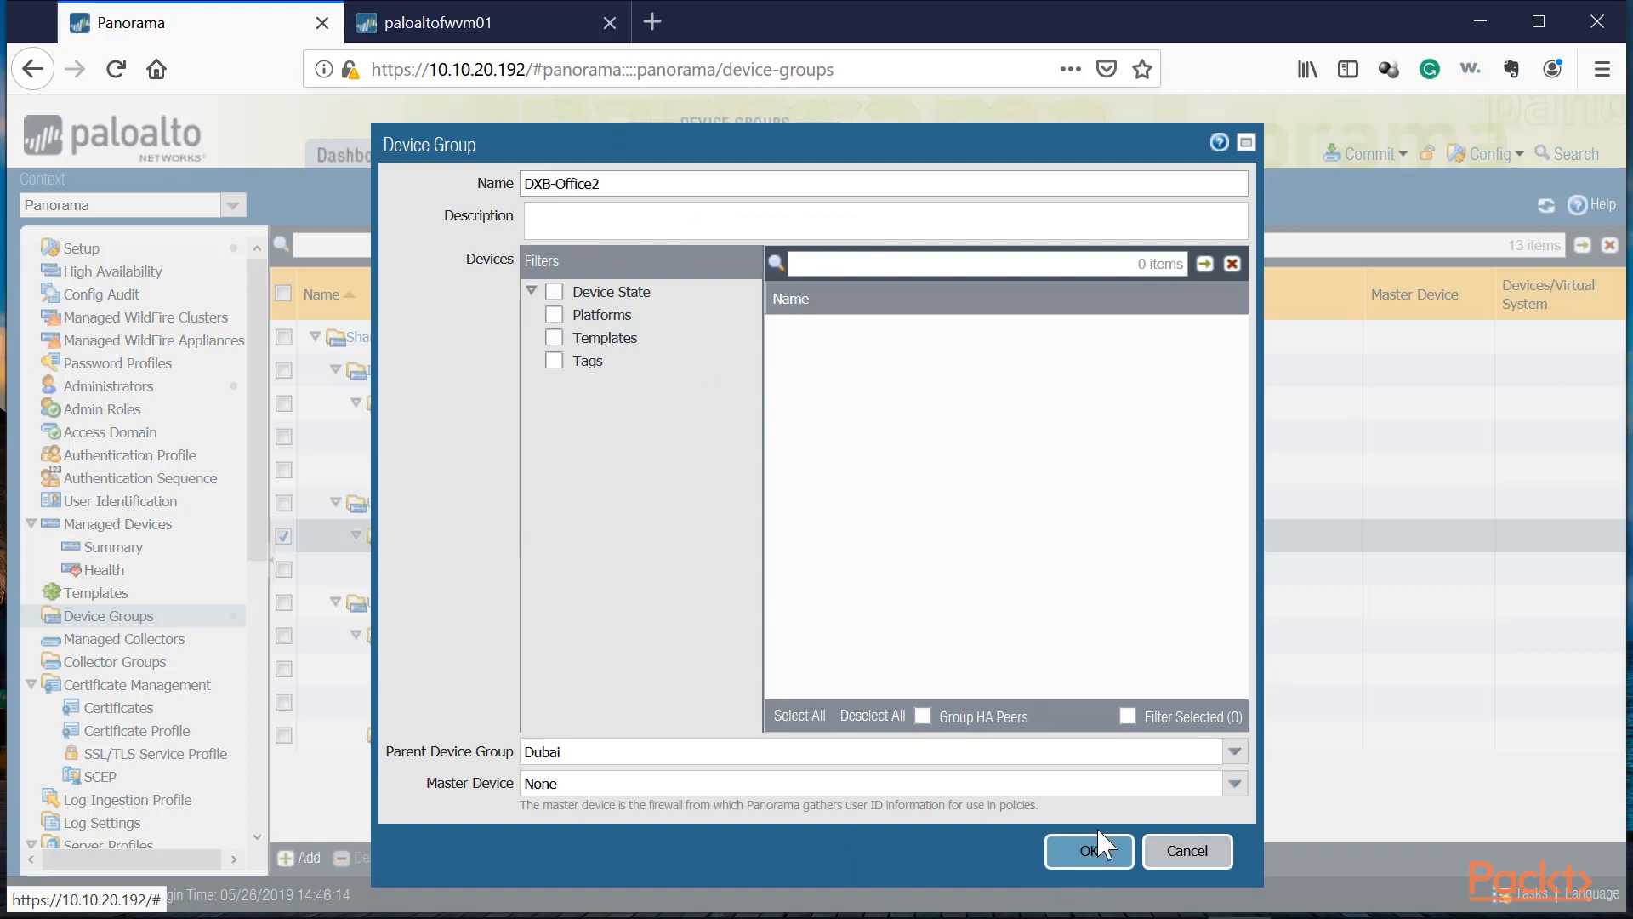
left_click(1092, 850)
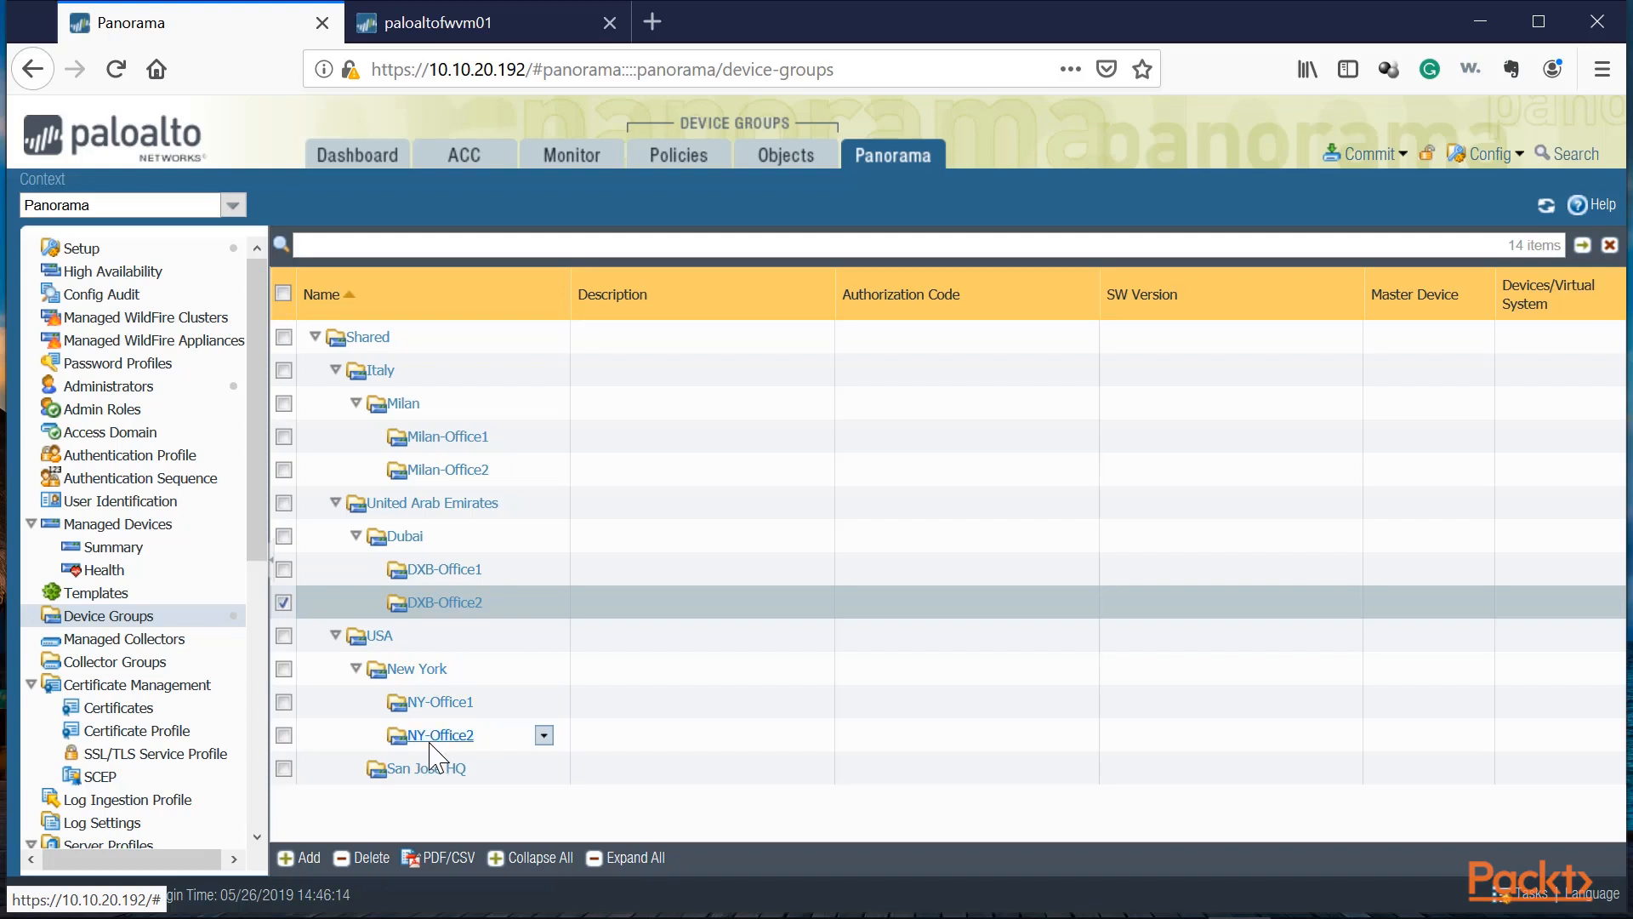
Step: Review the device group tree, the Managed Devices summary and the Milan-Office1 group settings
left_click(469, 542)
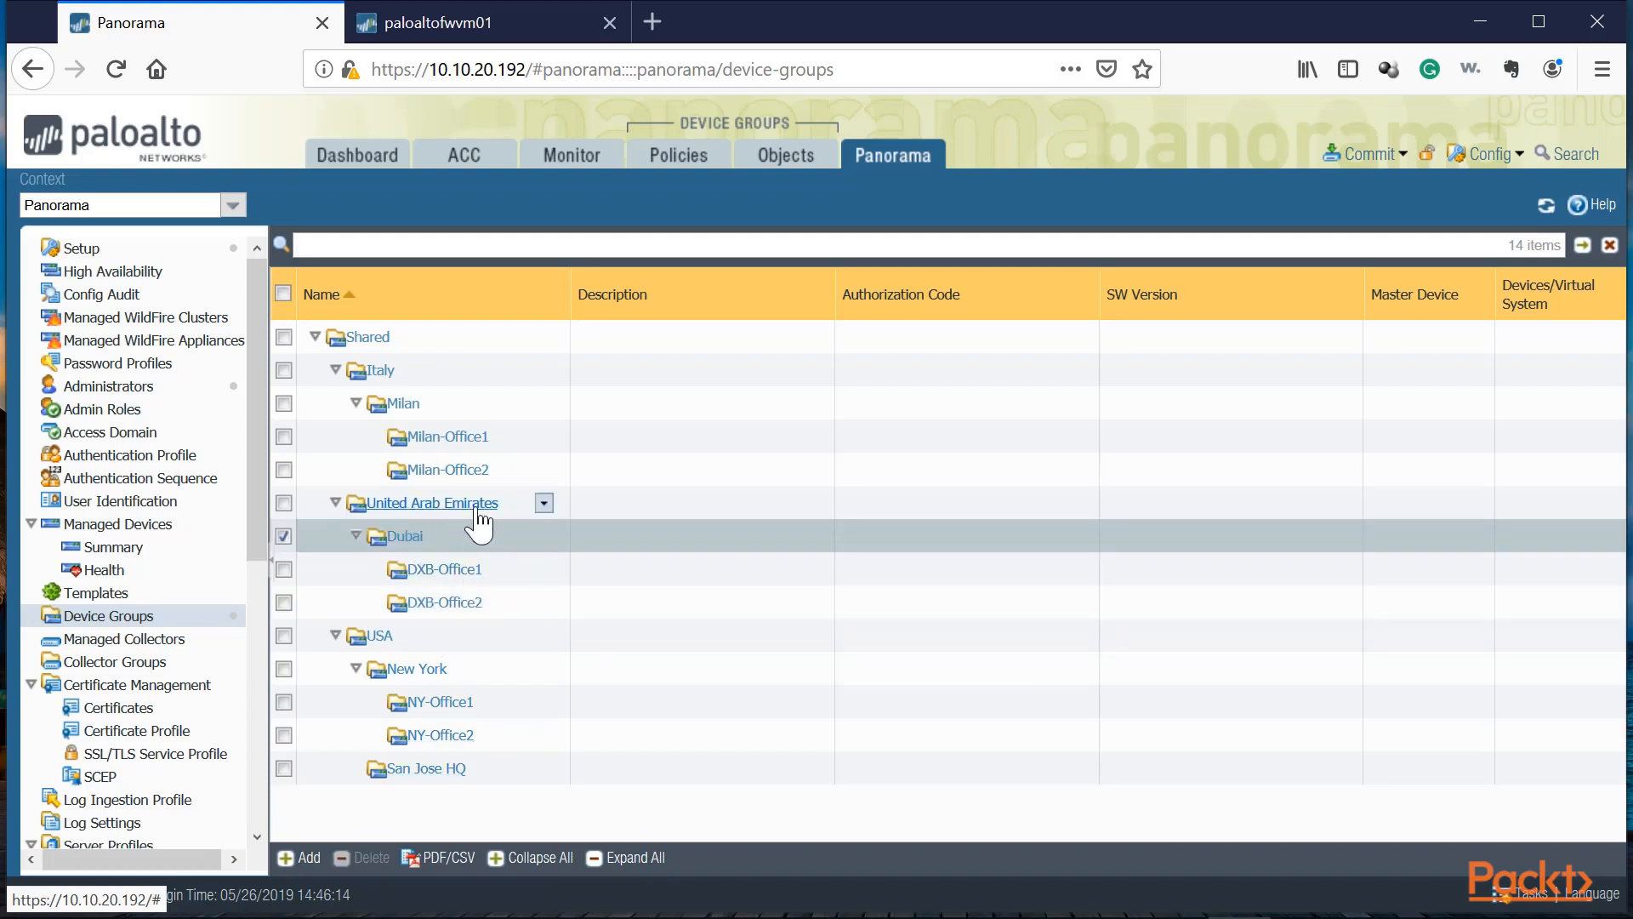
left_click(434, 407)
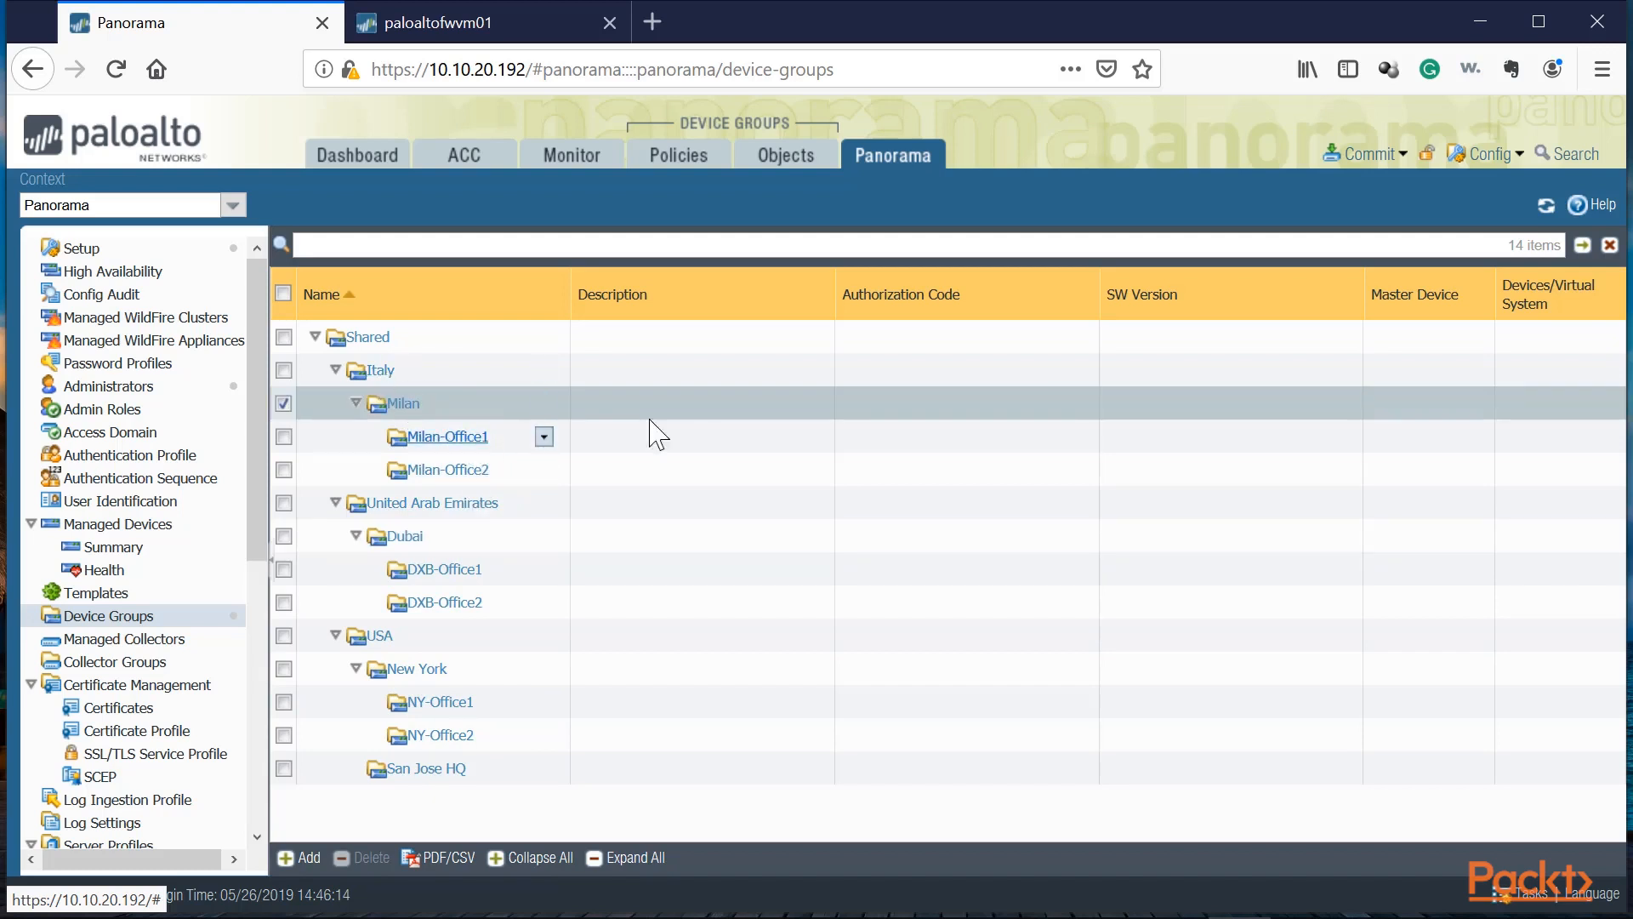
left_click(694, 449)
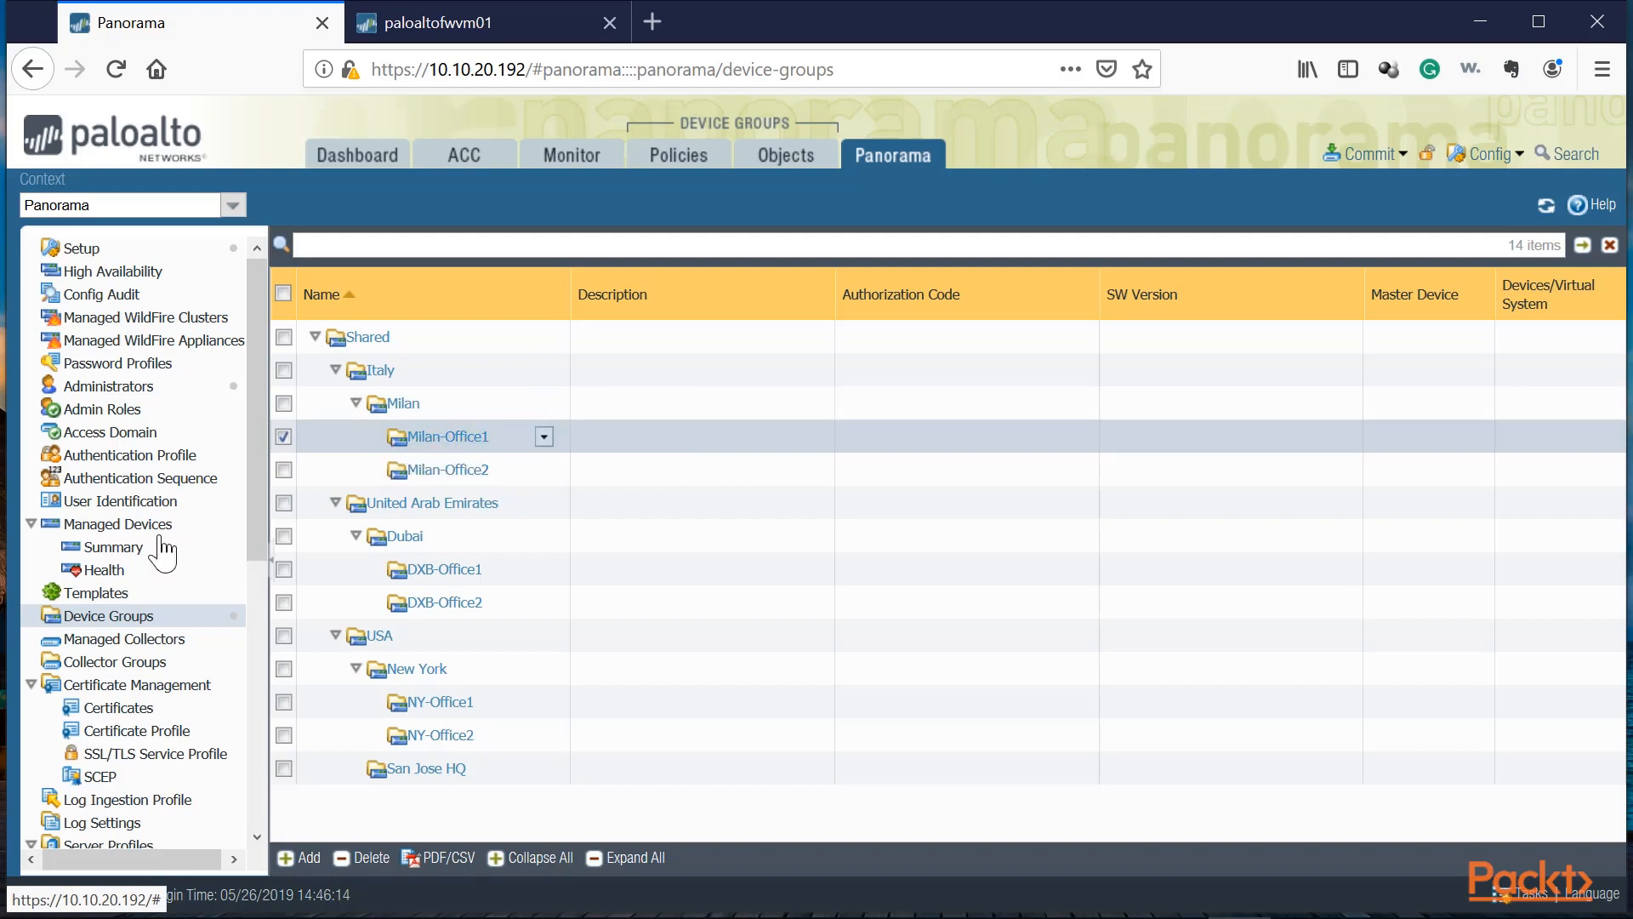
left_click(107, 546)
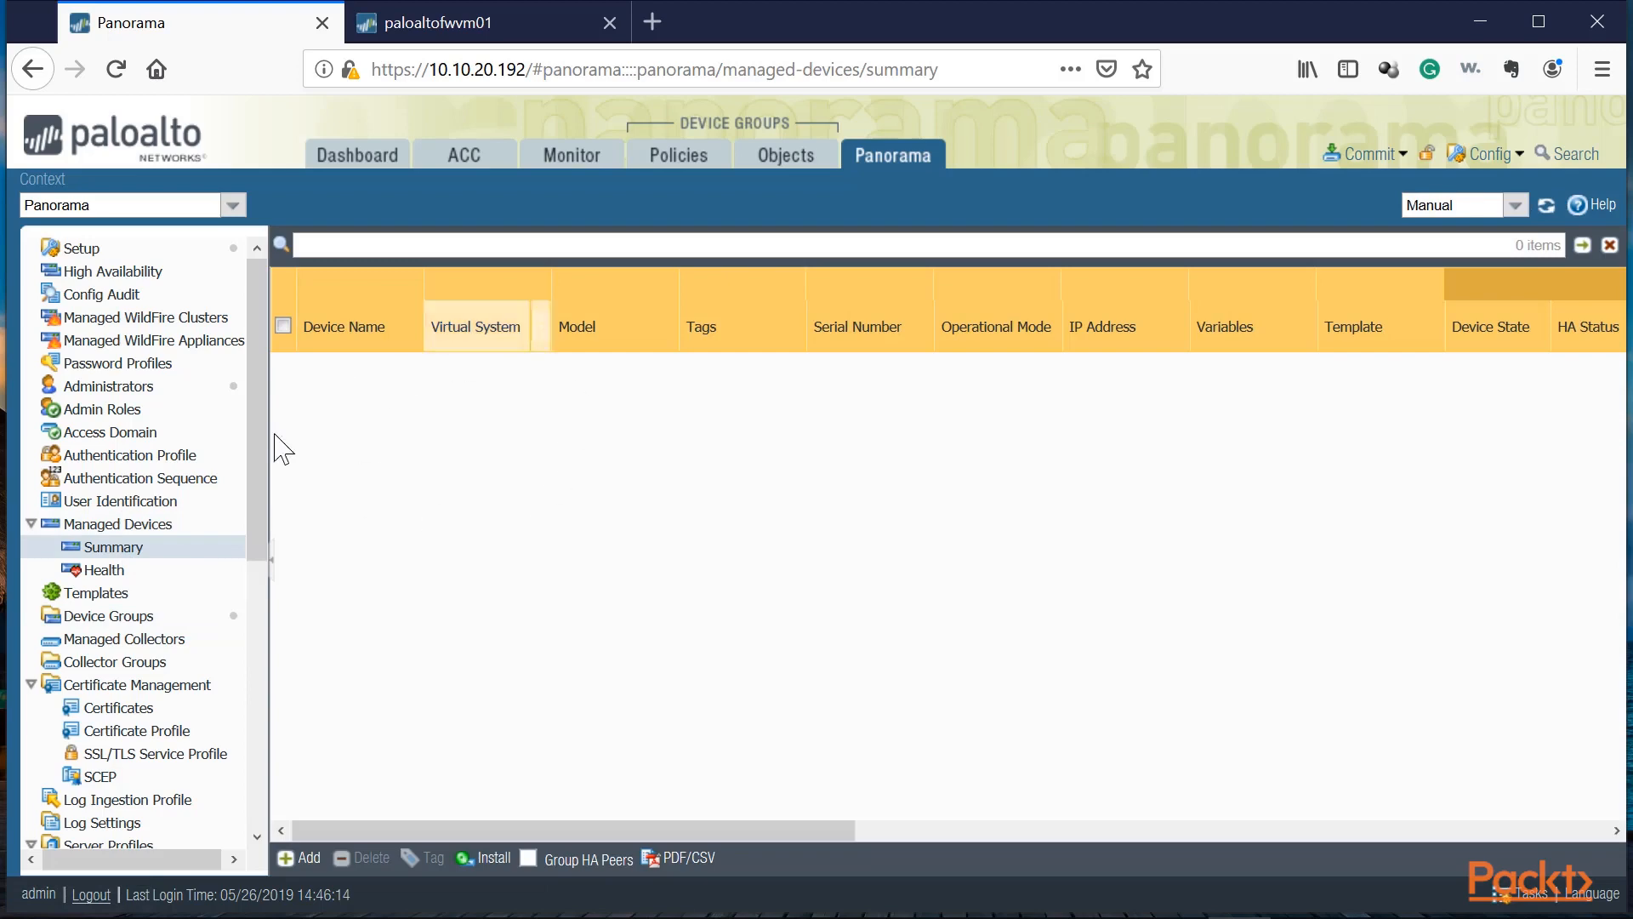
left_click(108, 615)
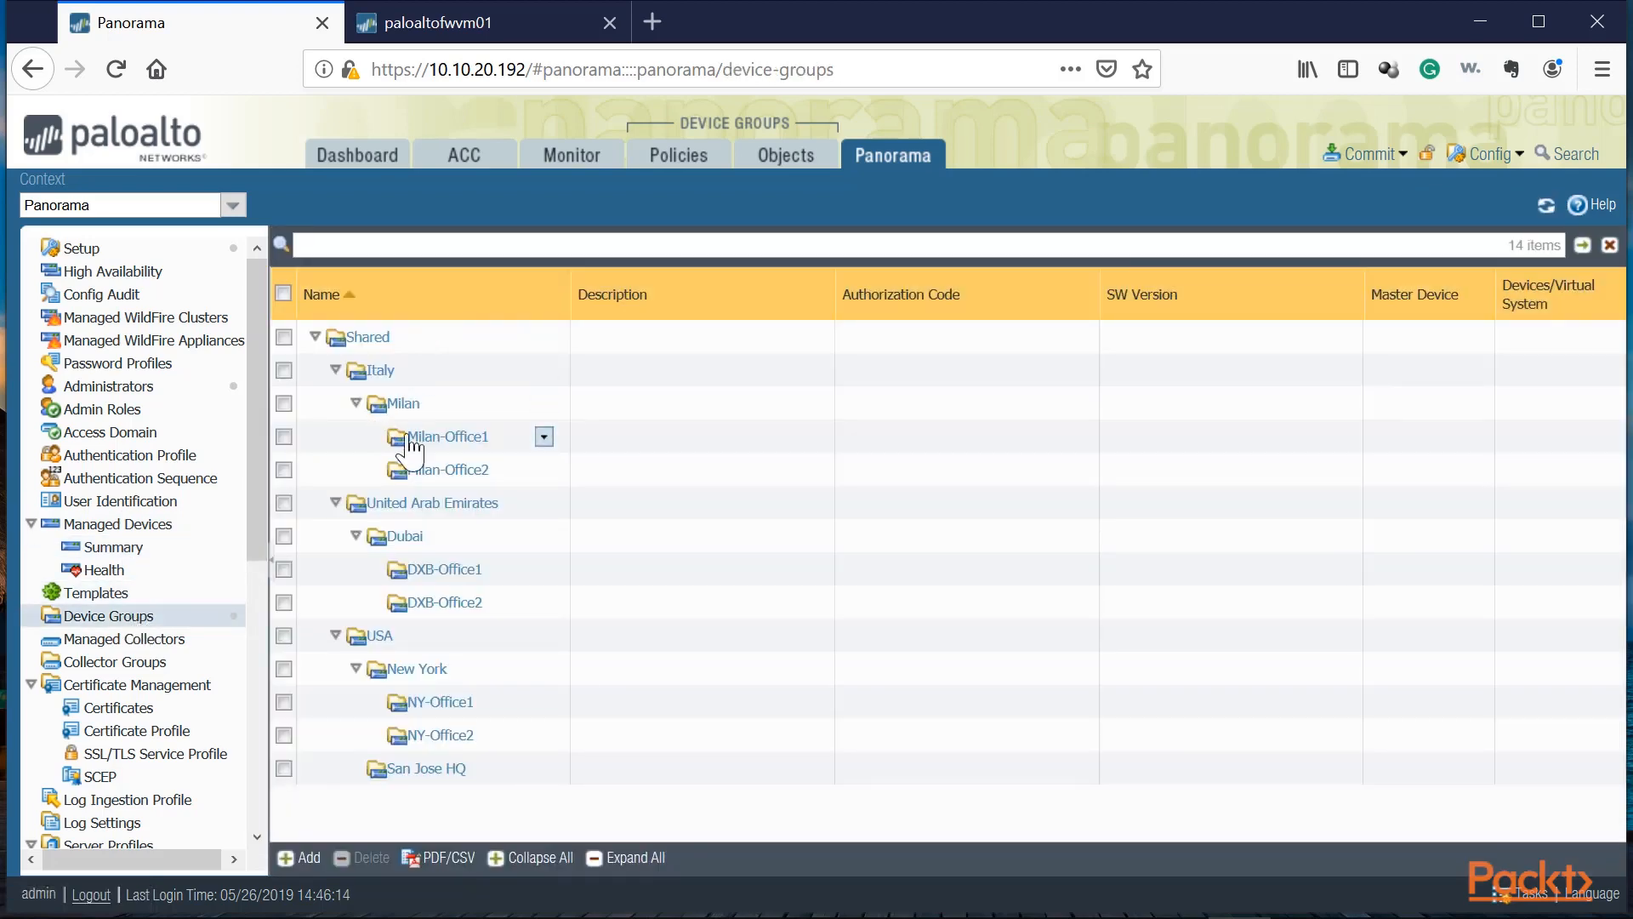
left_click(451, 438)
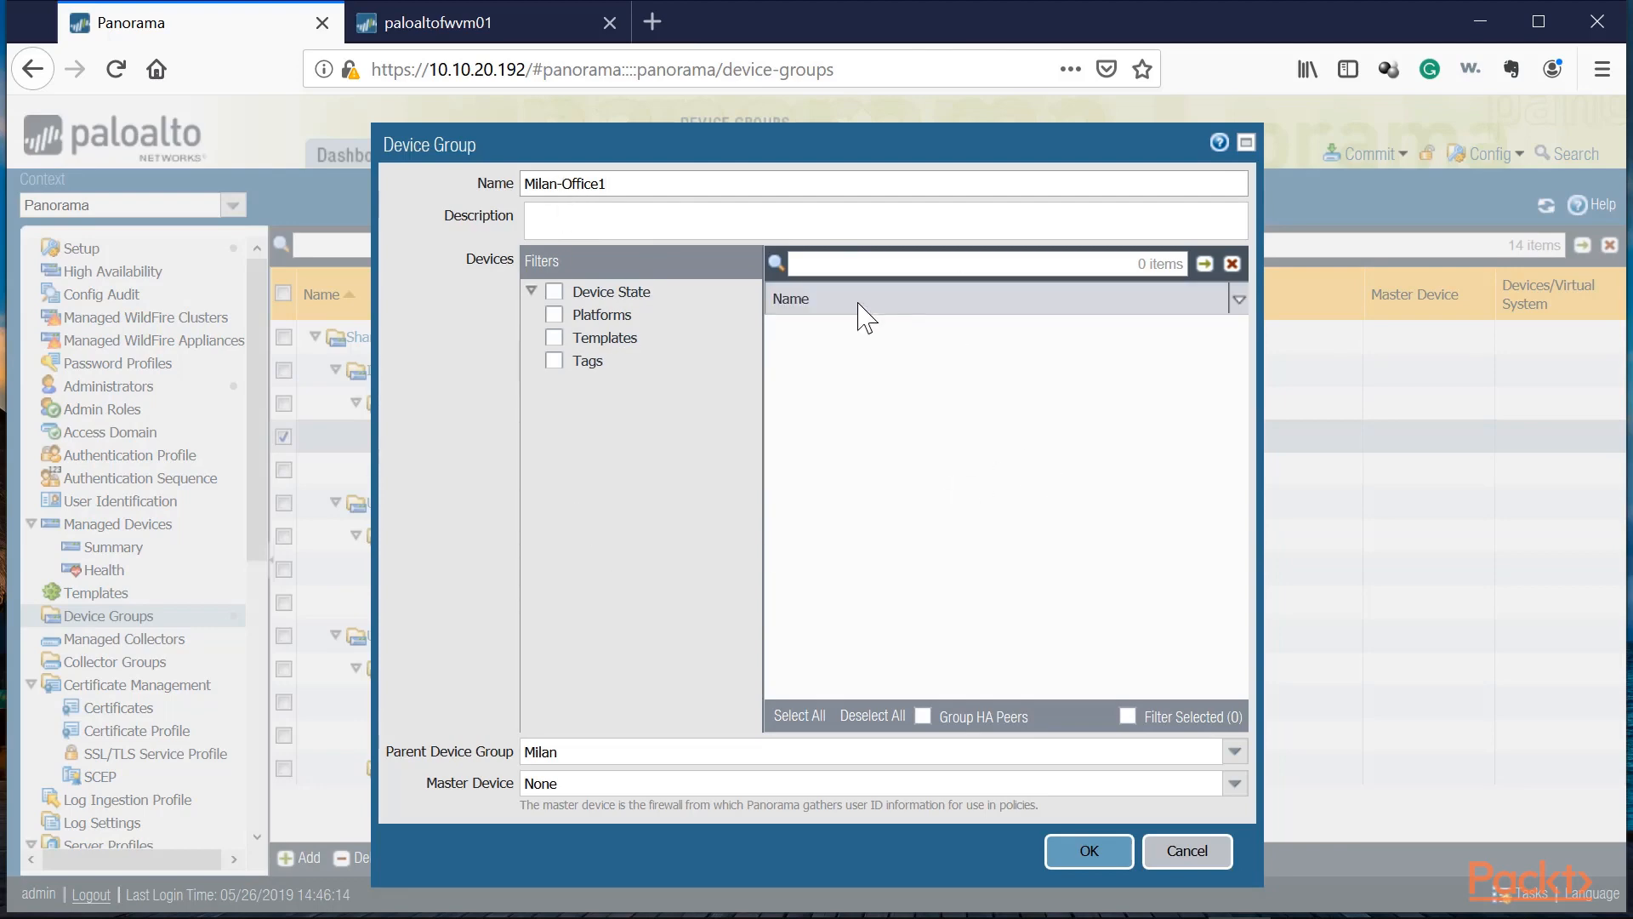
left_click(1186, 851)
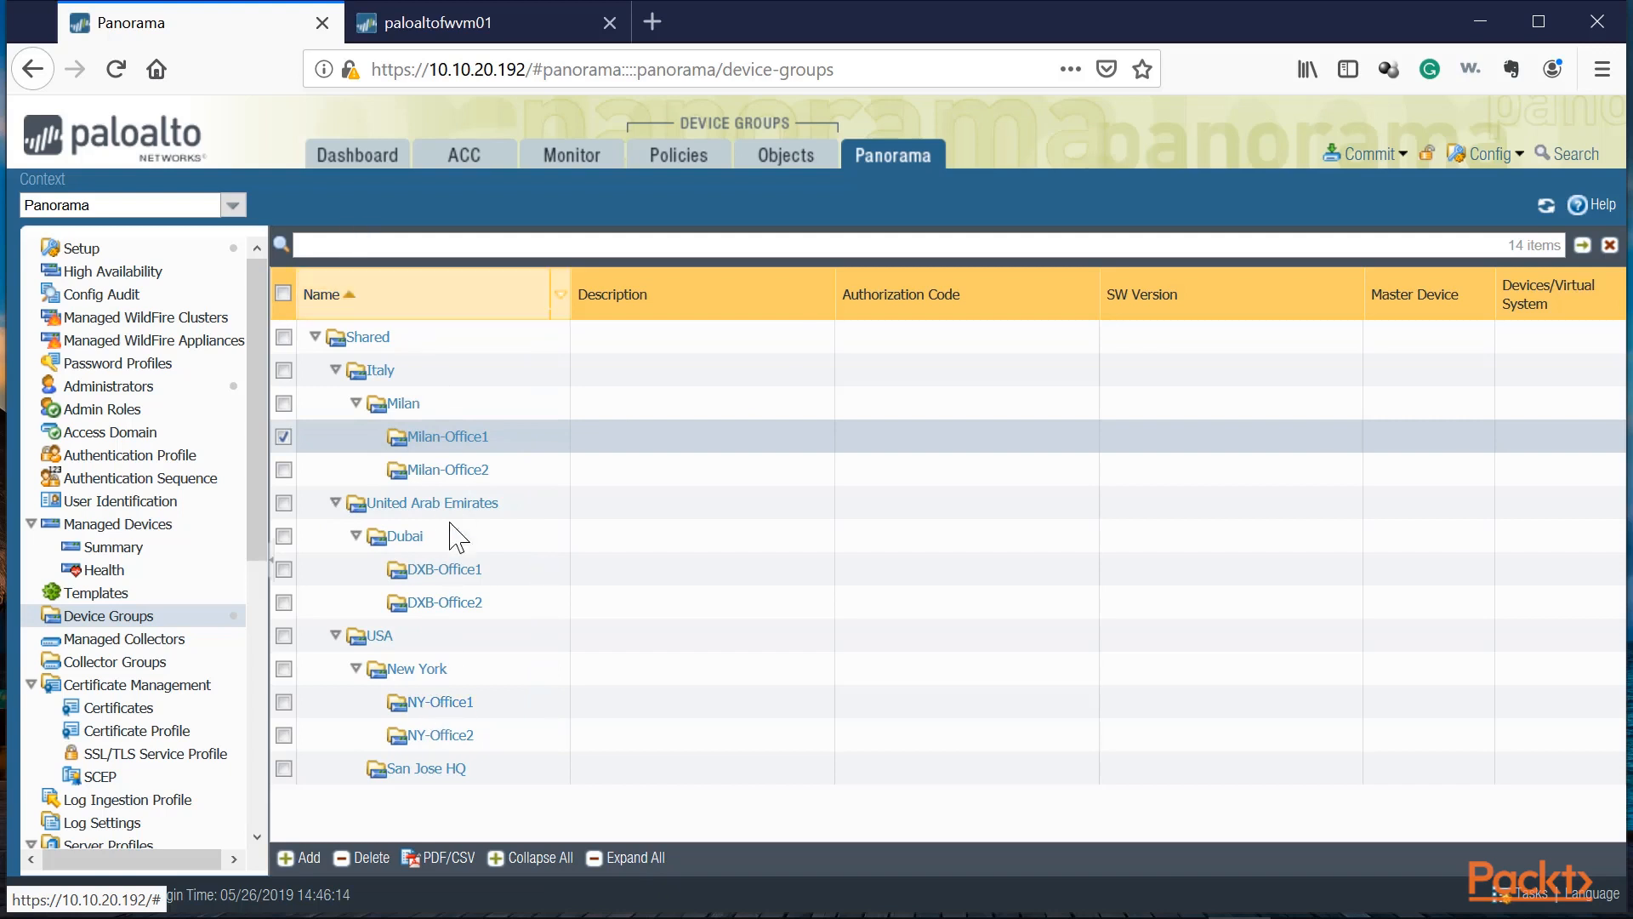
Step: Inspect the San Jose HQ and USA device group settings, including the master device options
left_click(509, 768)
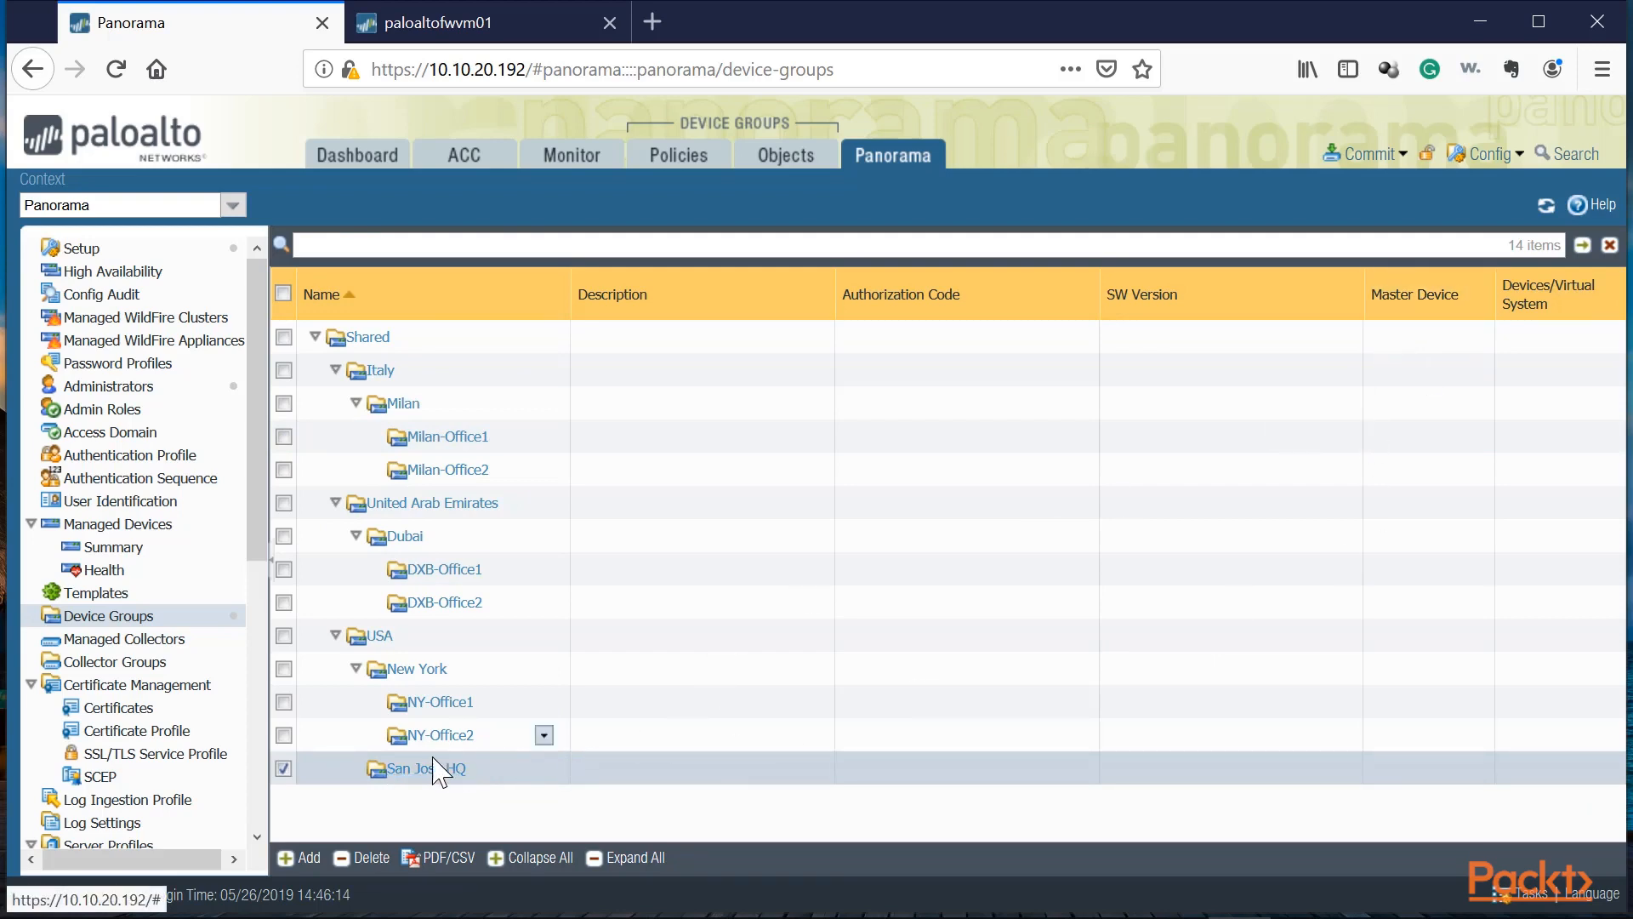
left_click(418, 774)
left_click(740, 783)
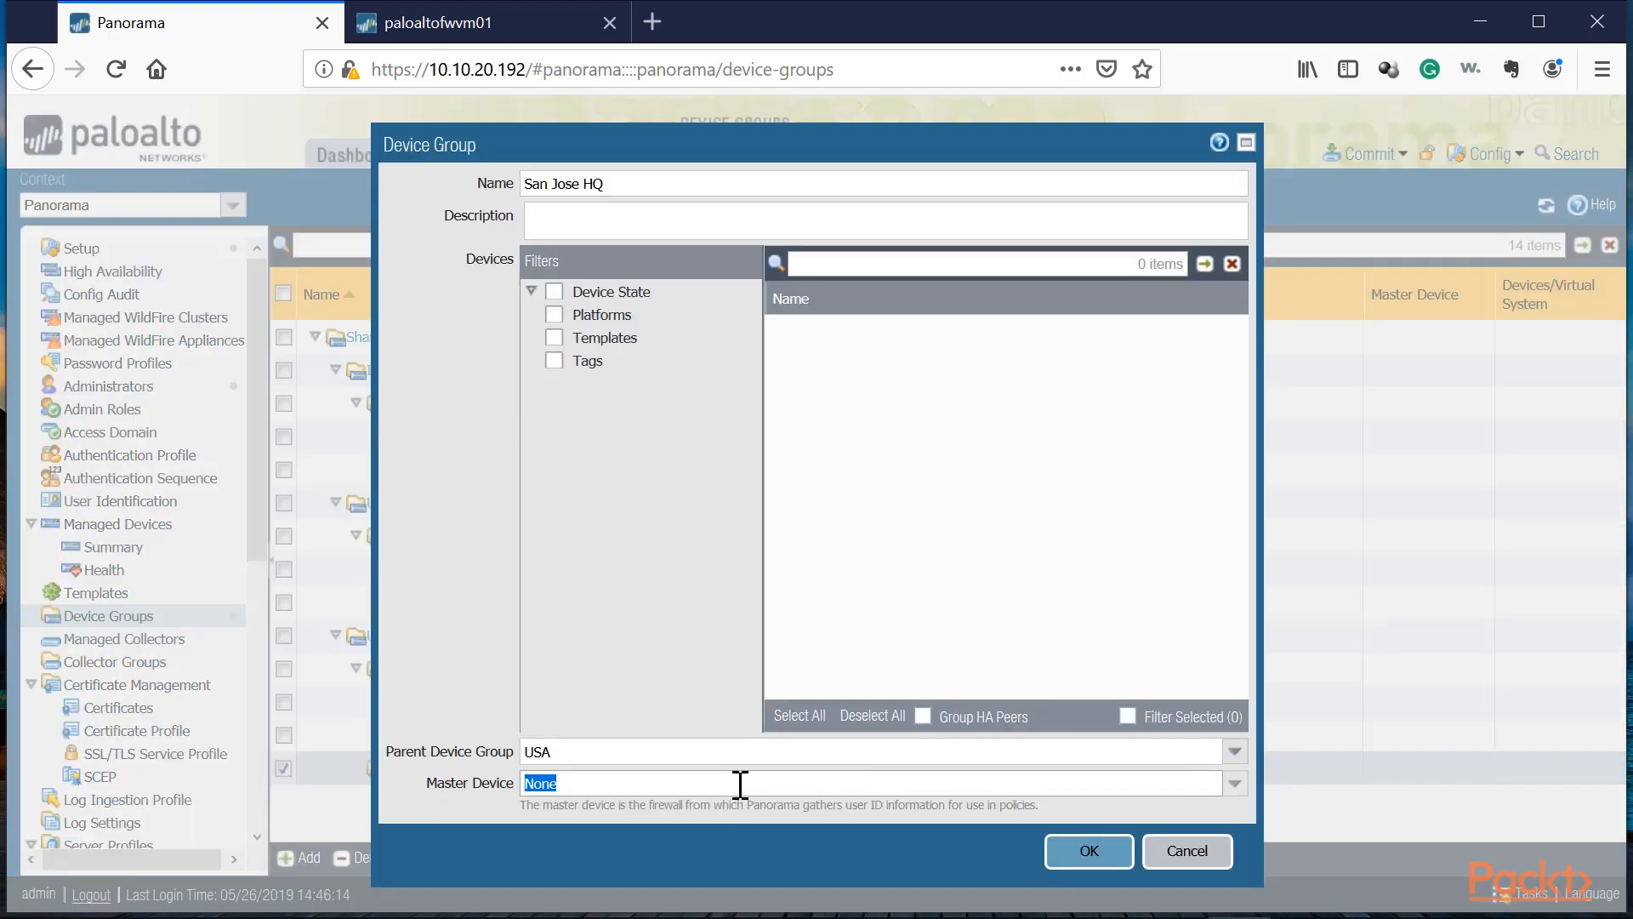
left_click(1235, 782)
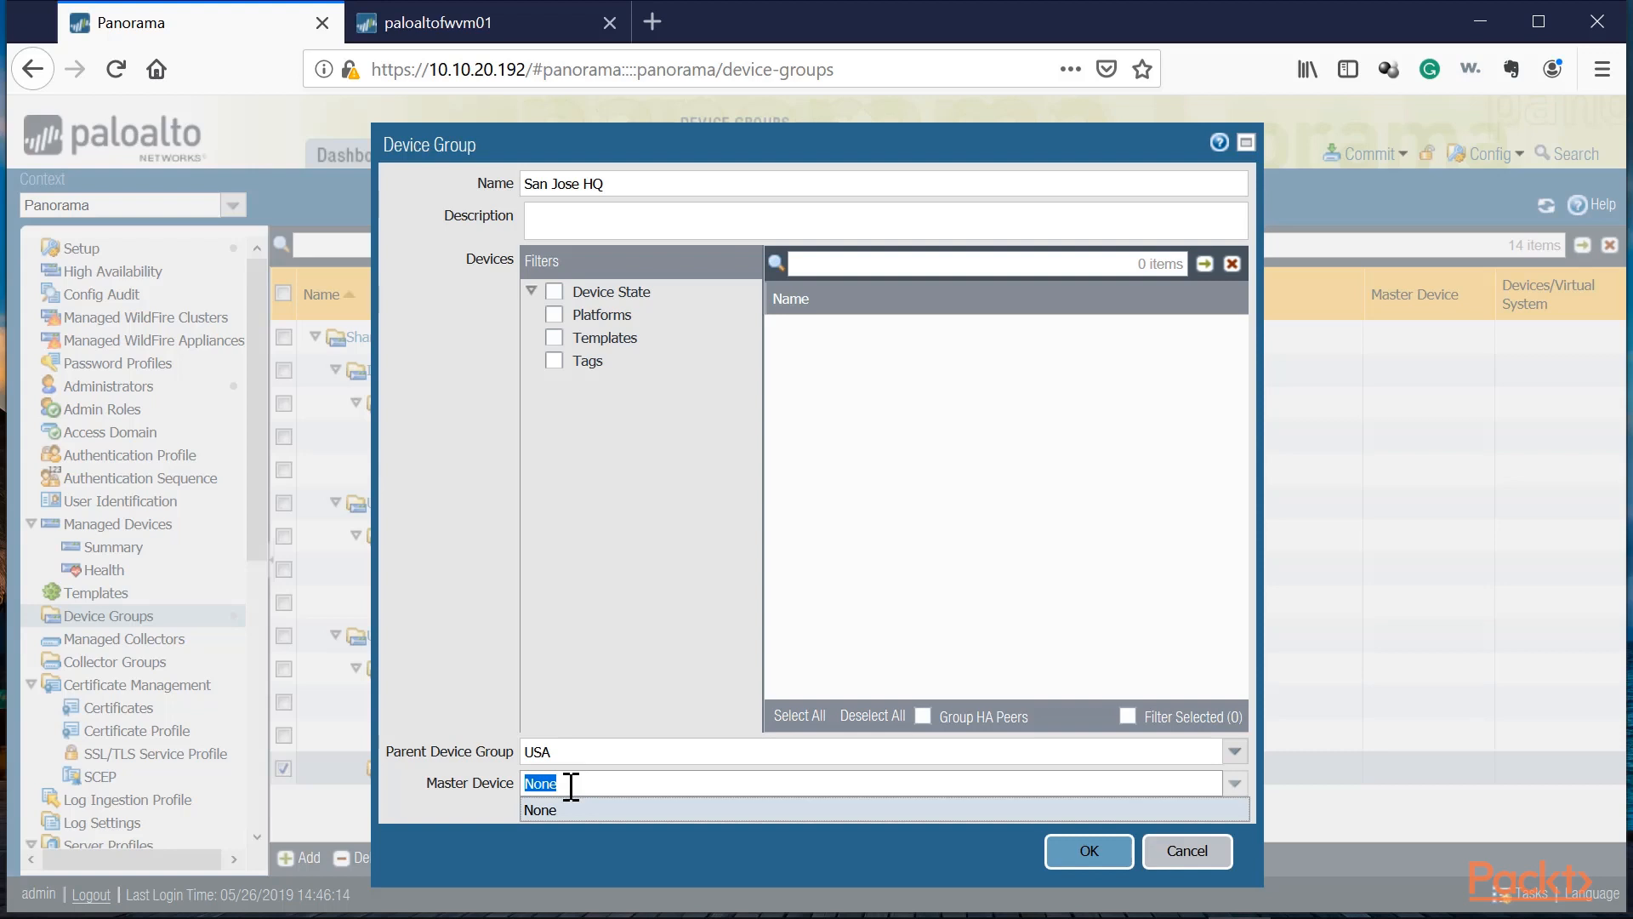
left_click(1220, 852)
left_click(380, 639)
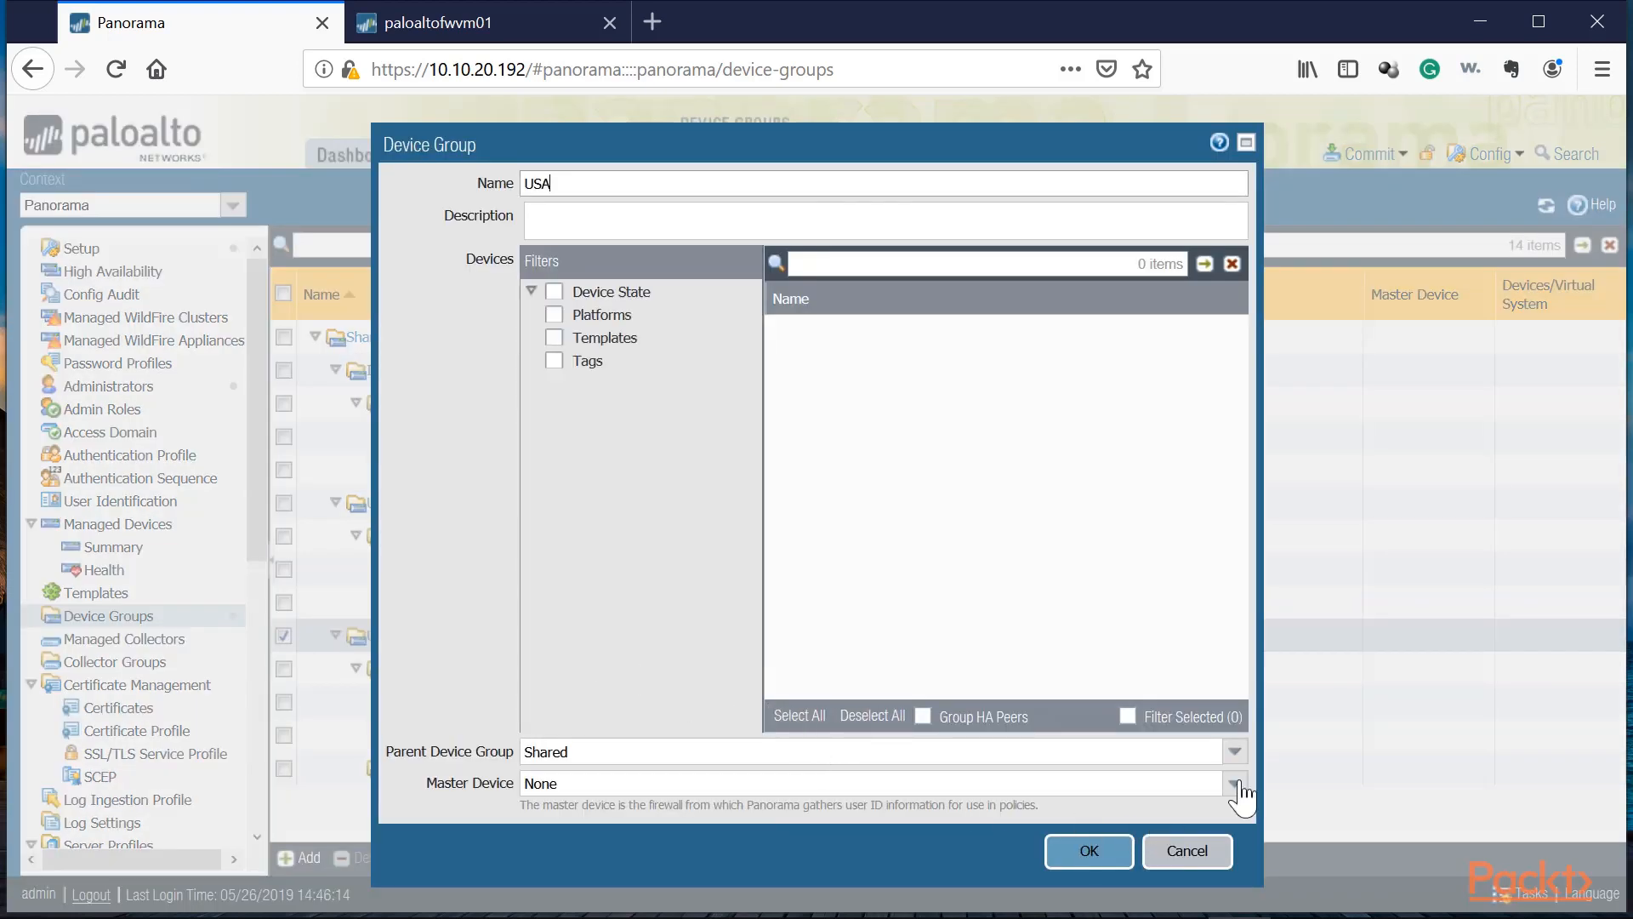
left_click(1178, 853)
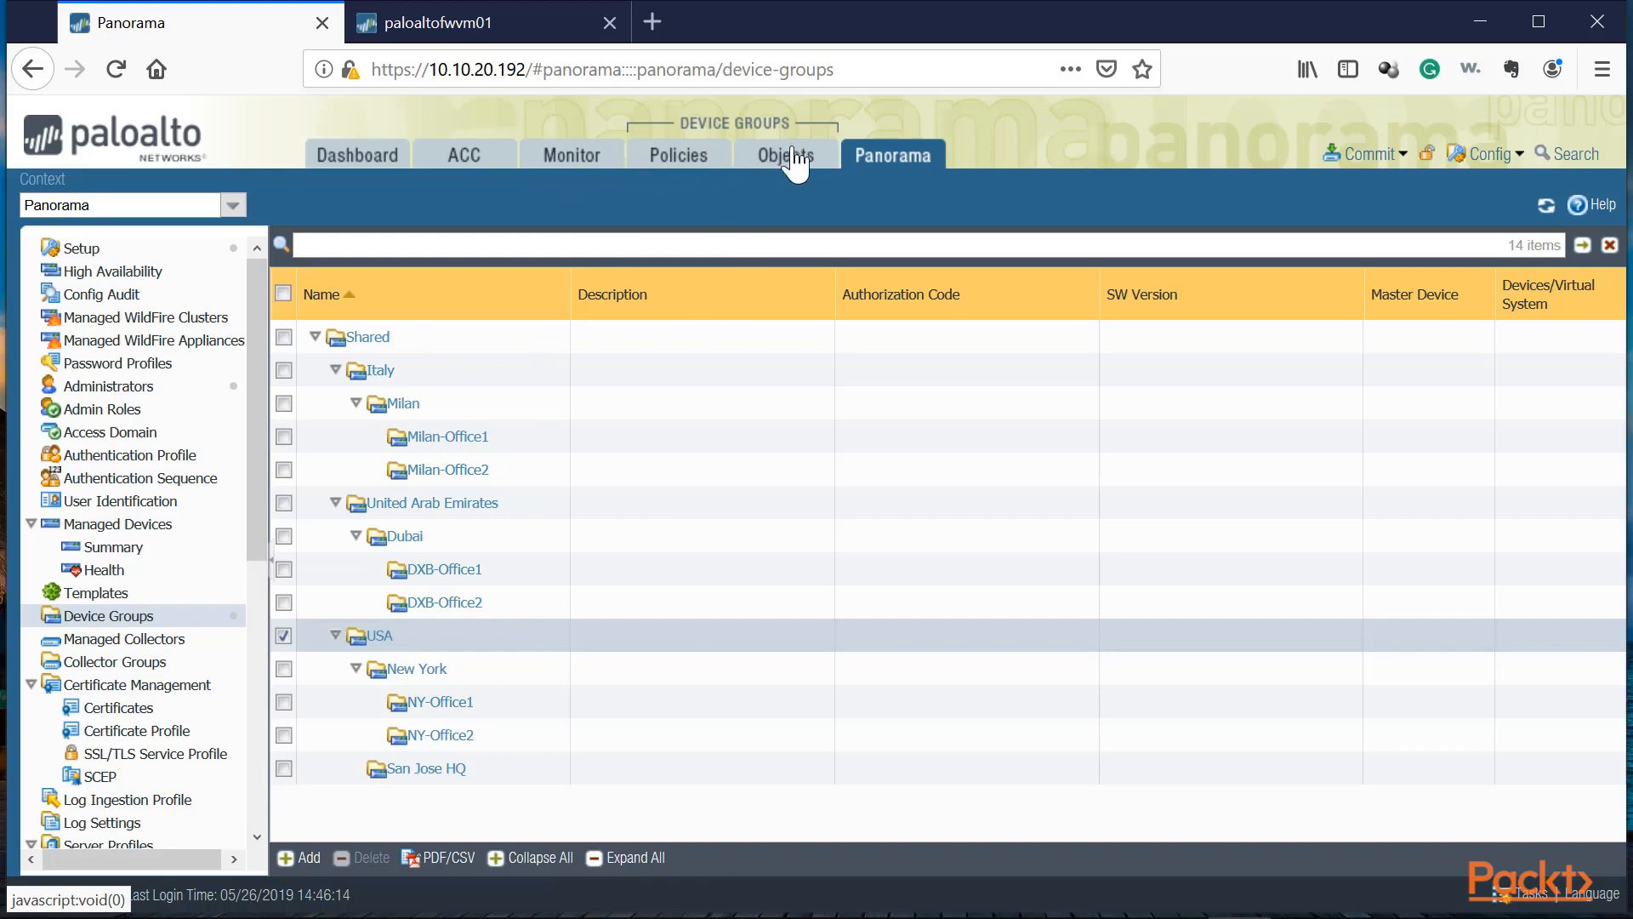
Step: Open the policies and set the device group context to Italy
left_click(674, 170)
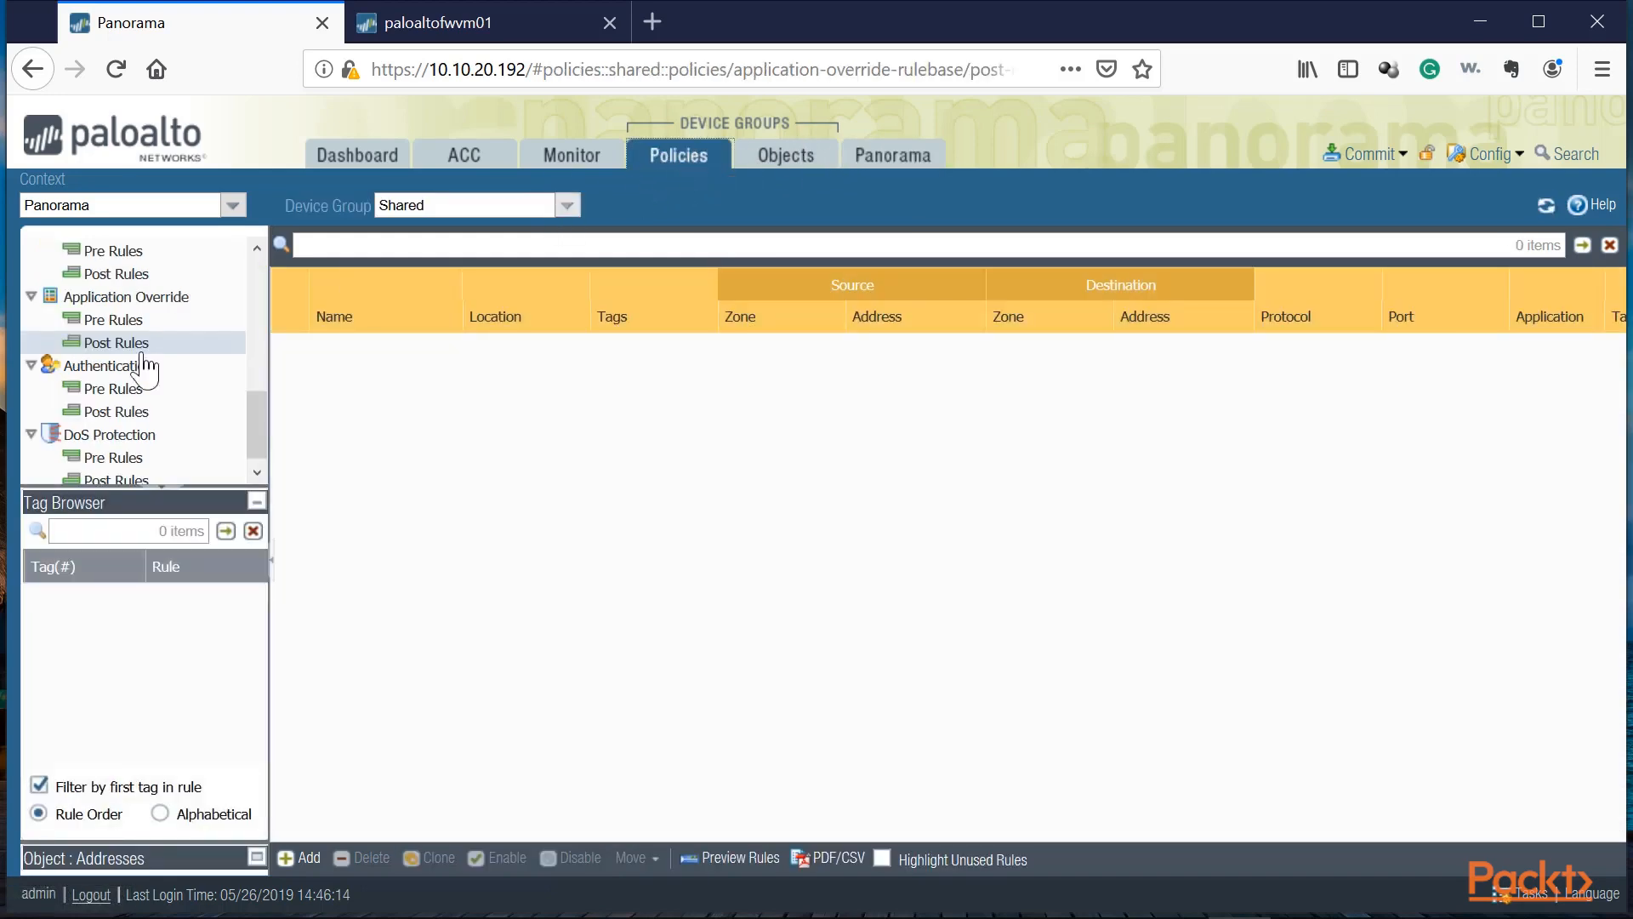
scroll(181, 422, "up", 5)
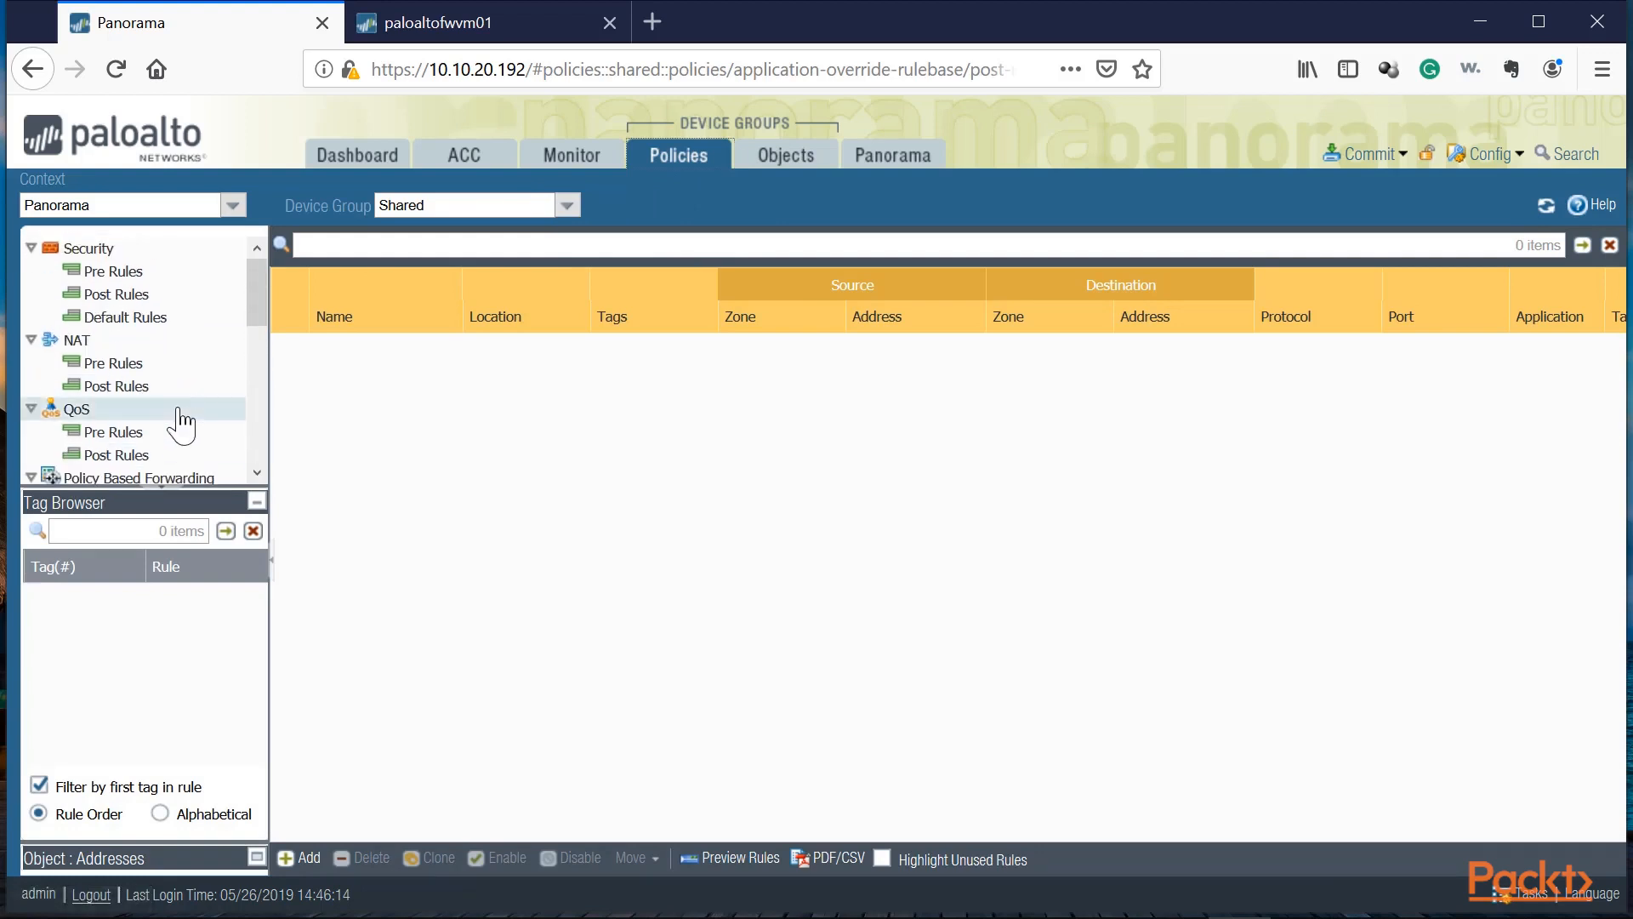
left_click(566, 204)
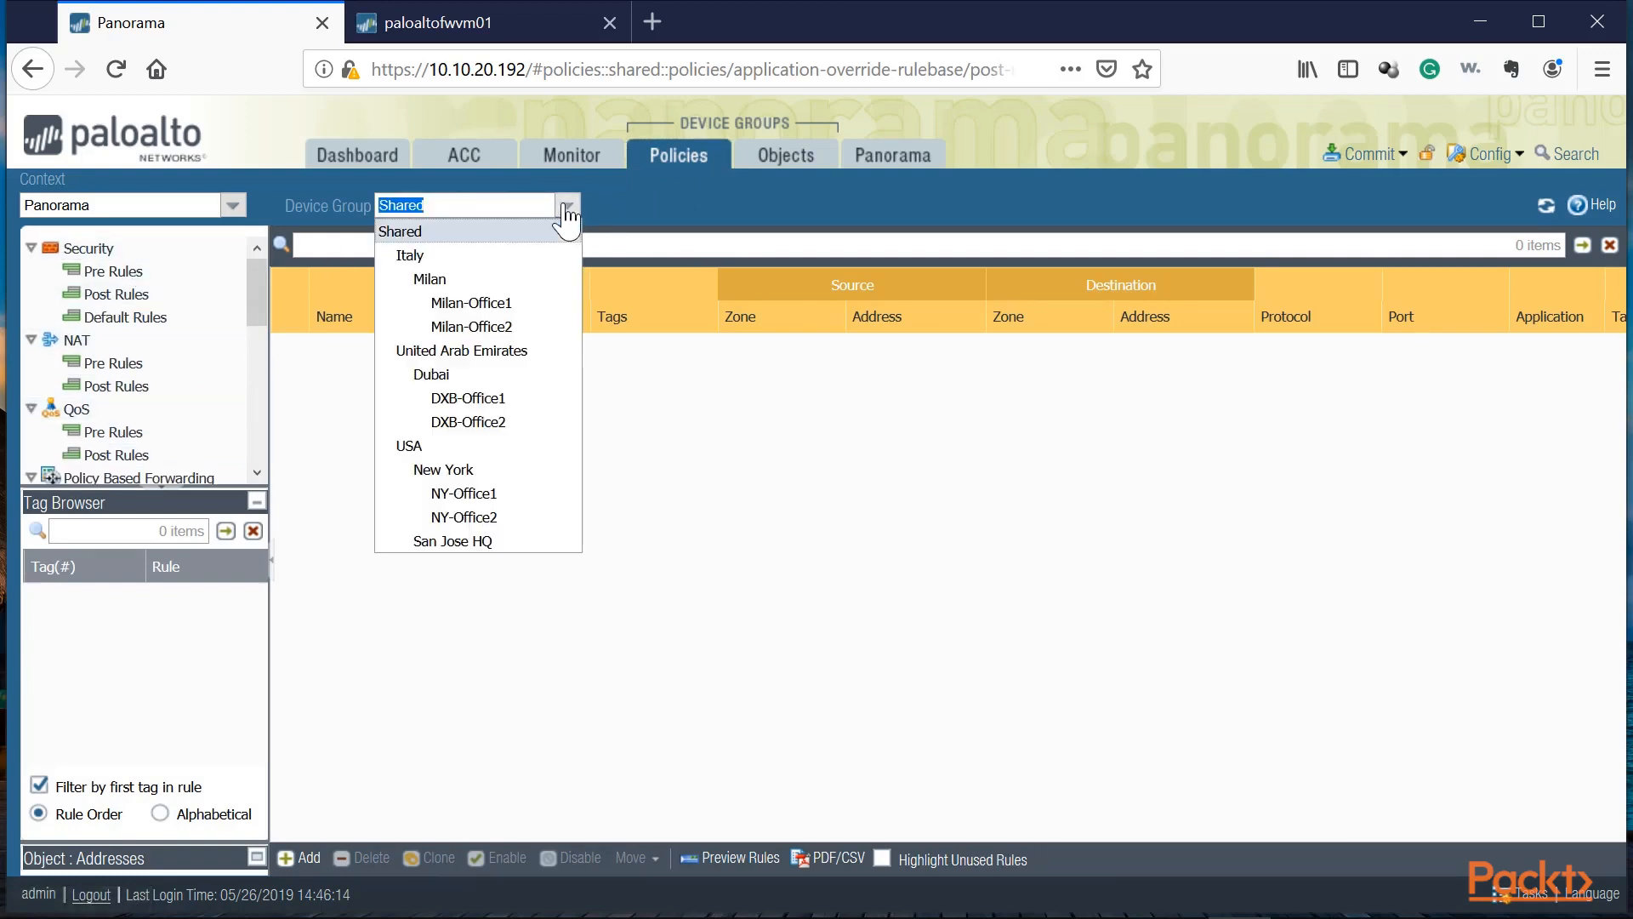
left_click(418, 237)
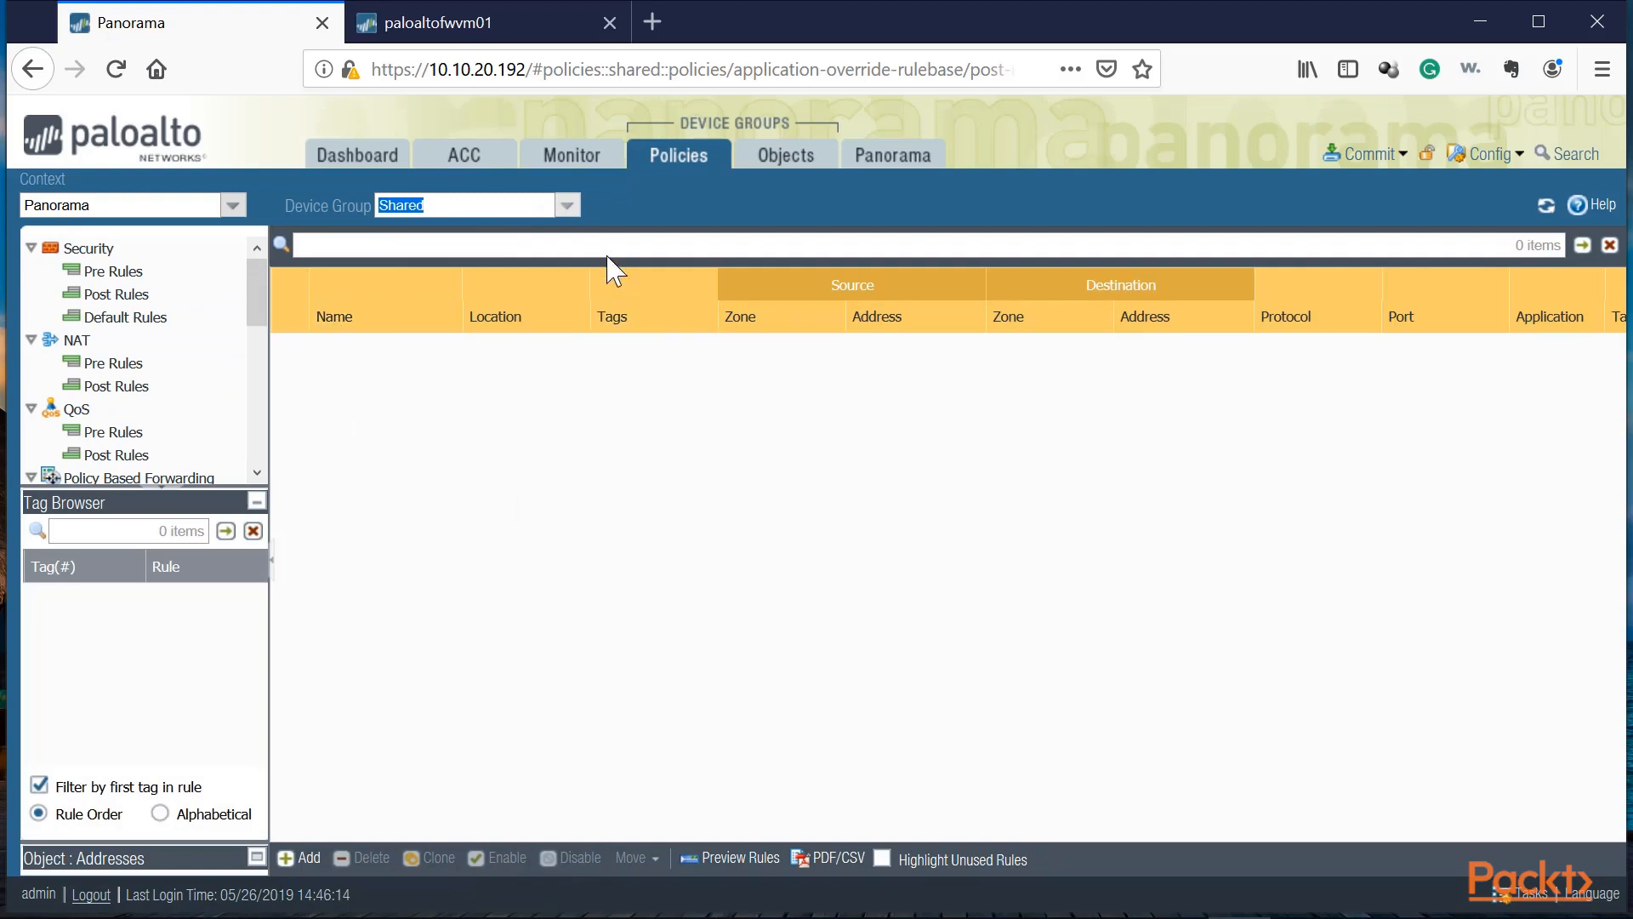
left_click(582, 204)
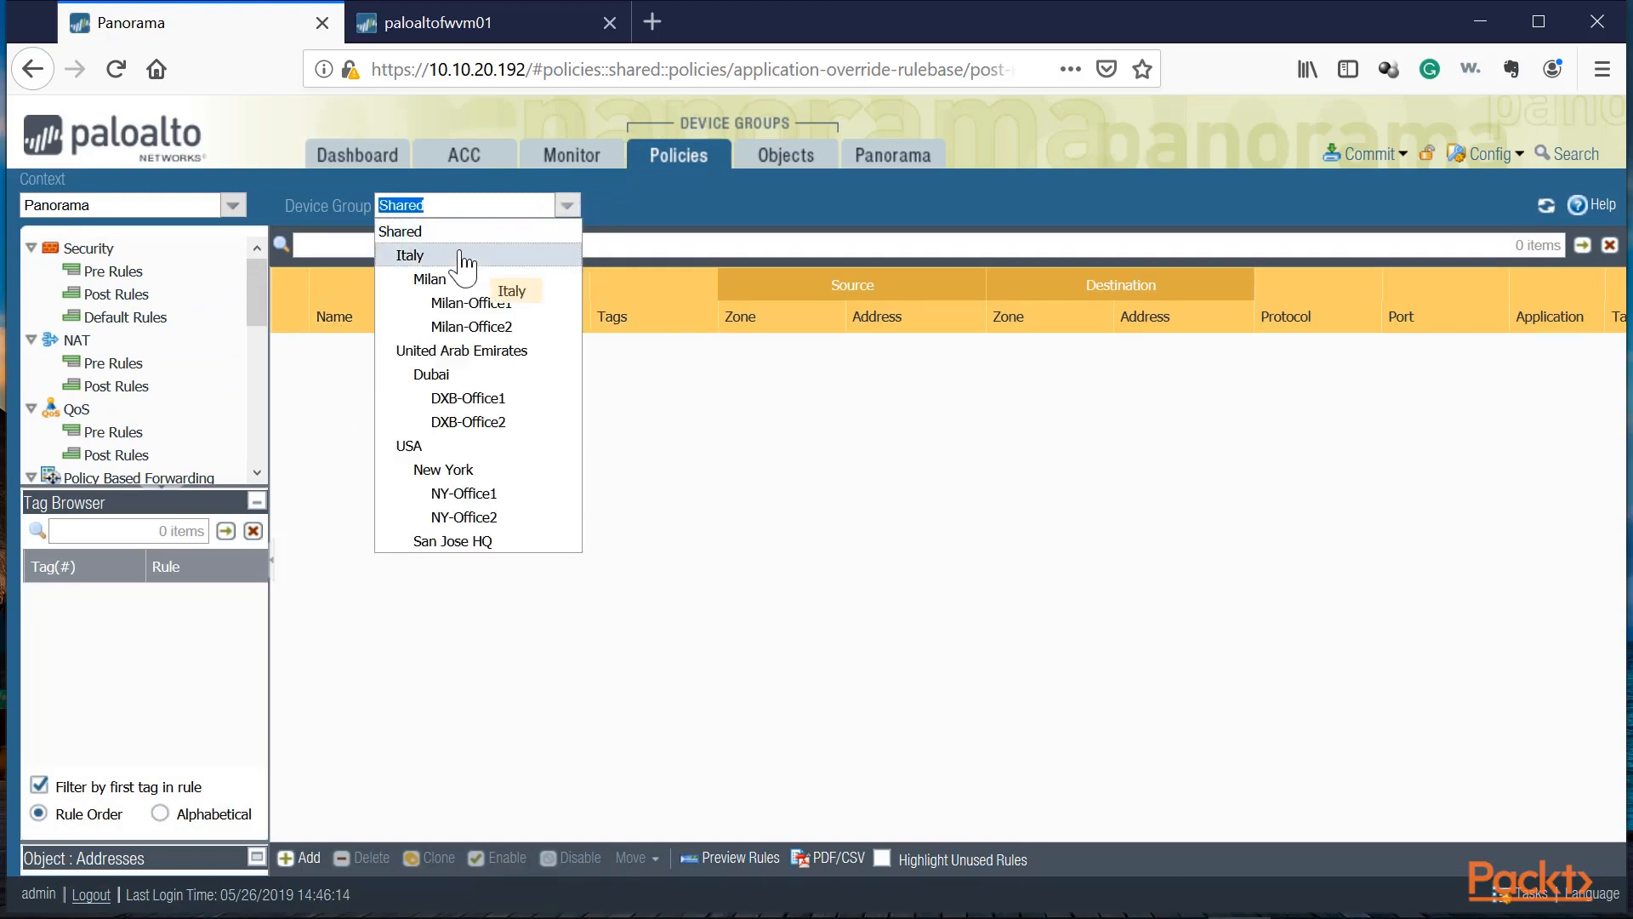
left_click(417, 252)
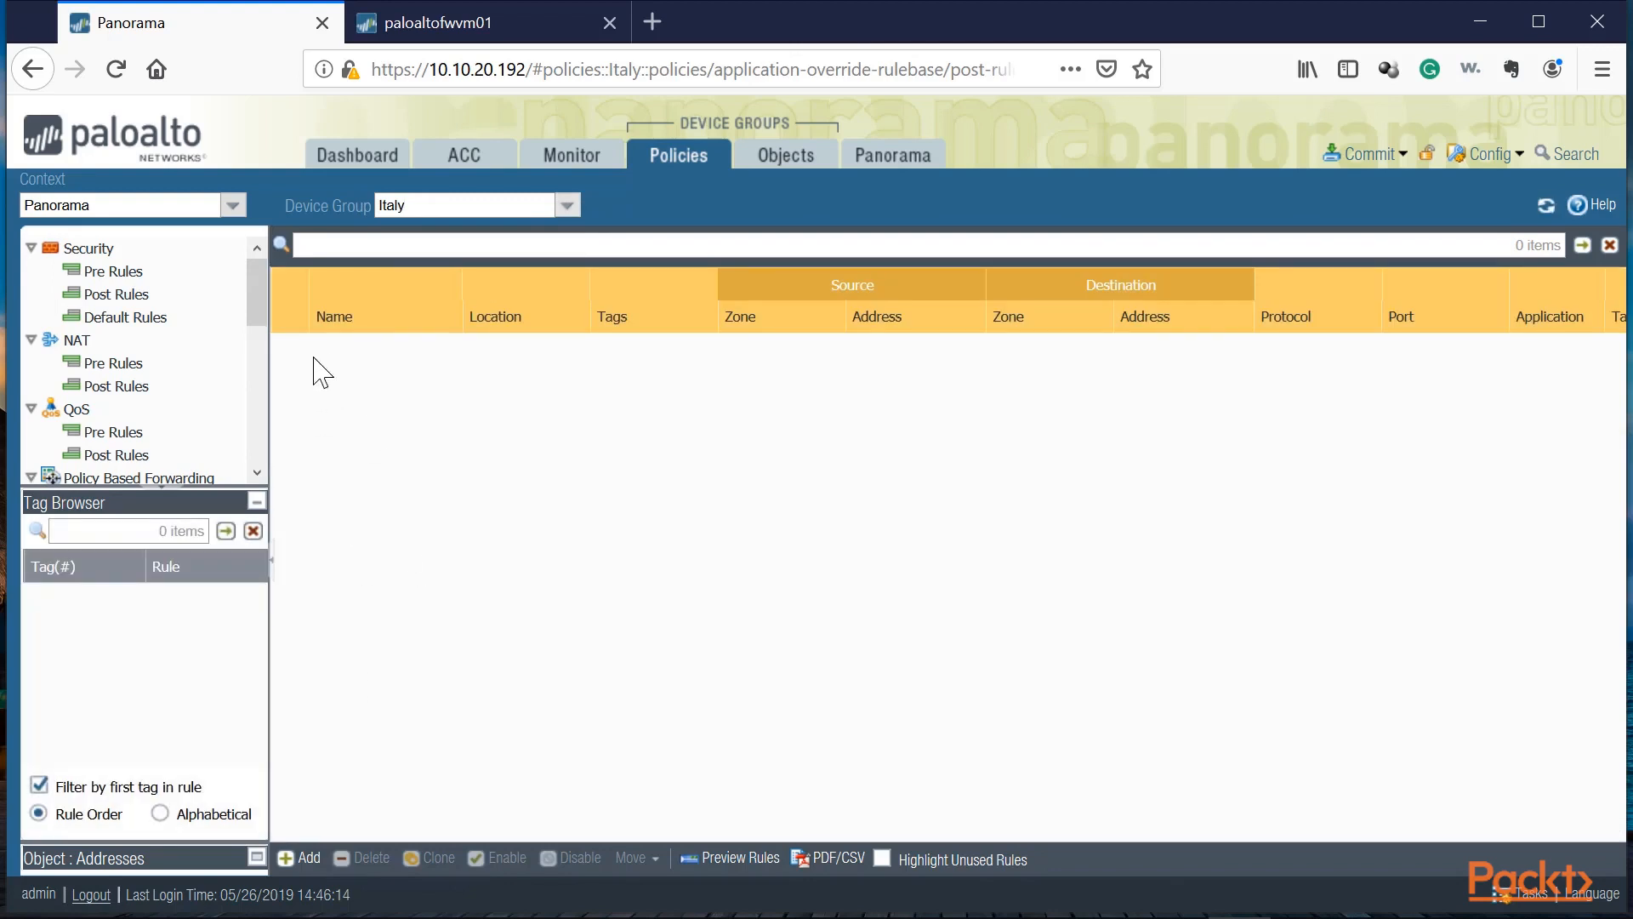
Step: Switch the policy device group context to Milan-Office1 and then to USA
left_click(566, 205)
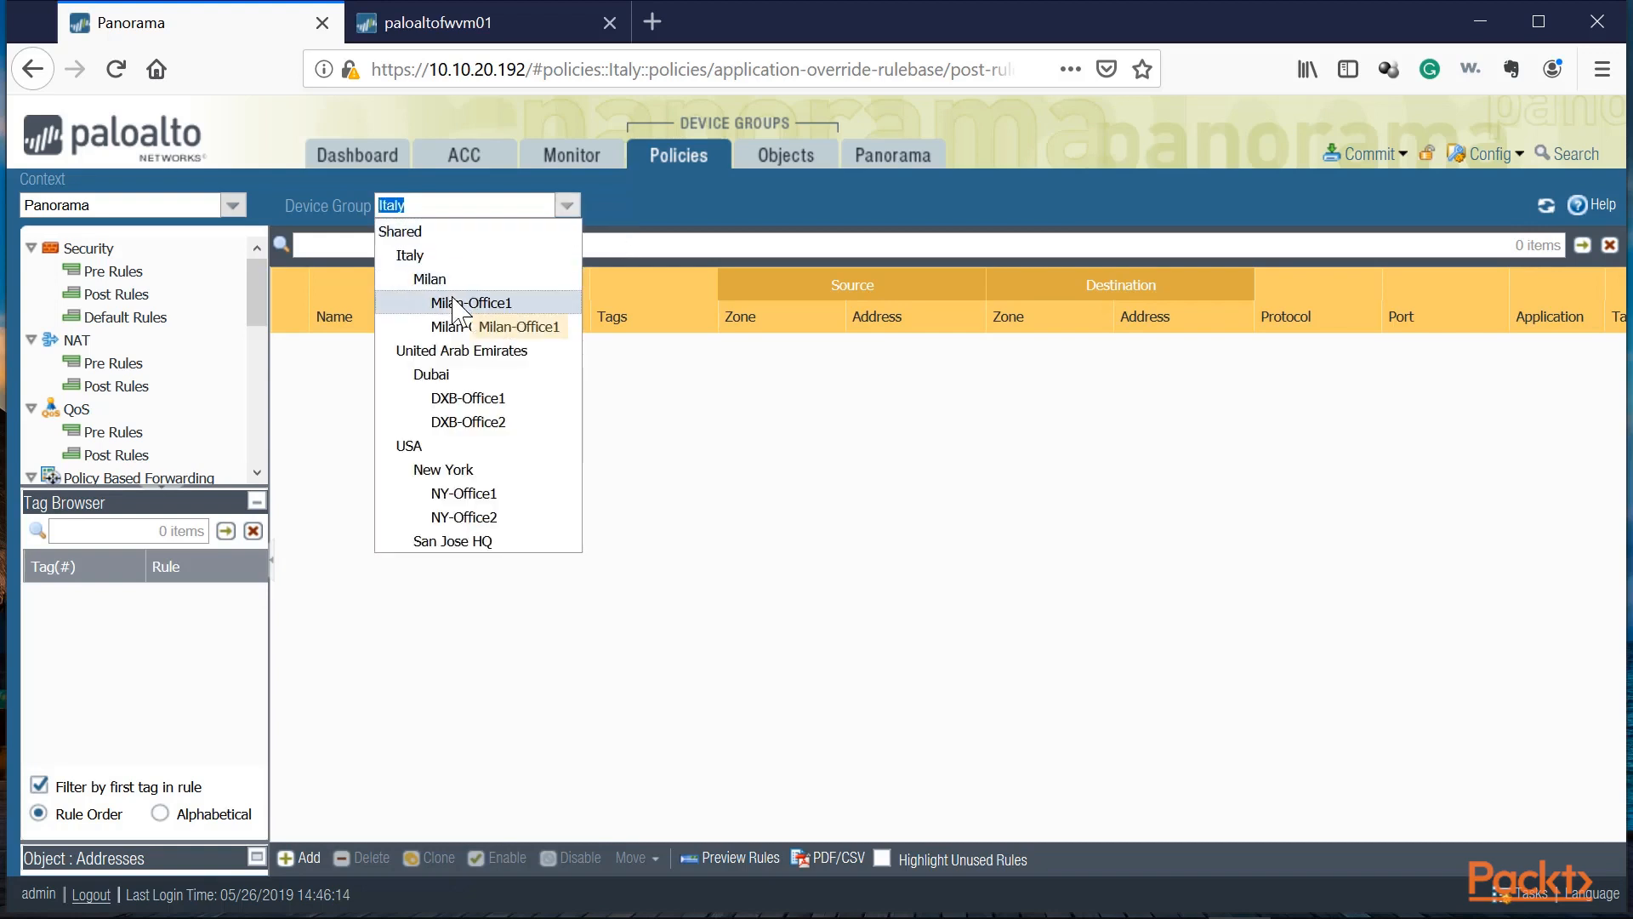
left_click(454, 303)
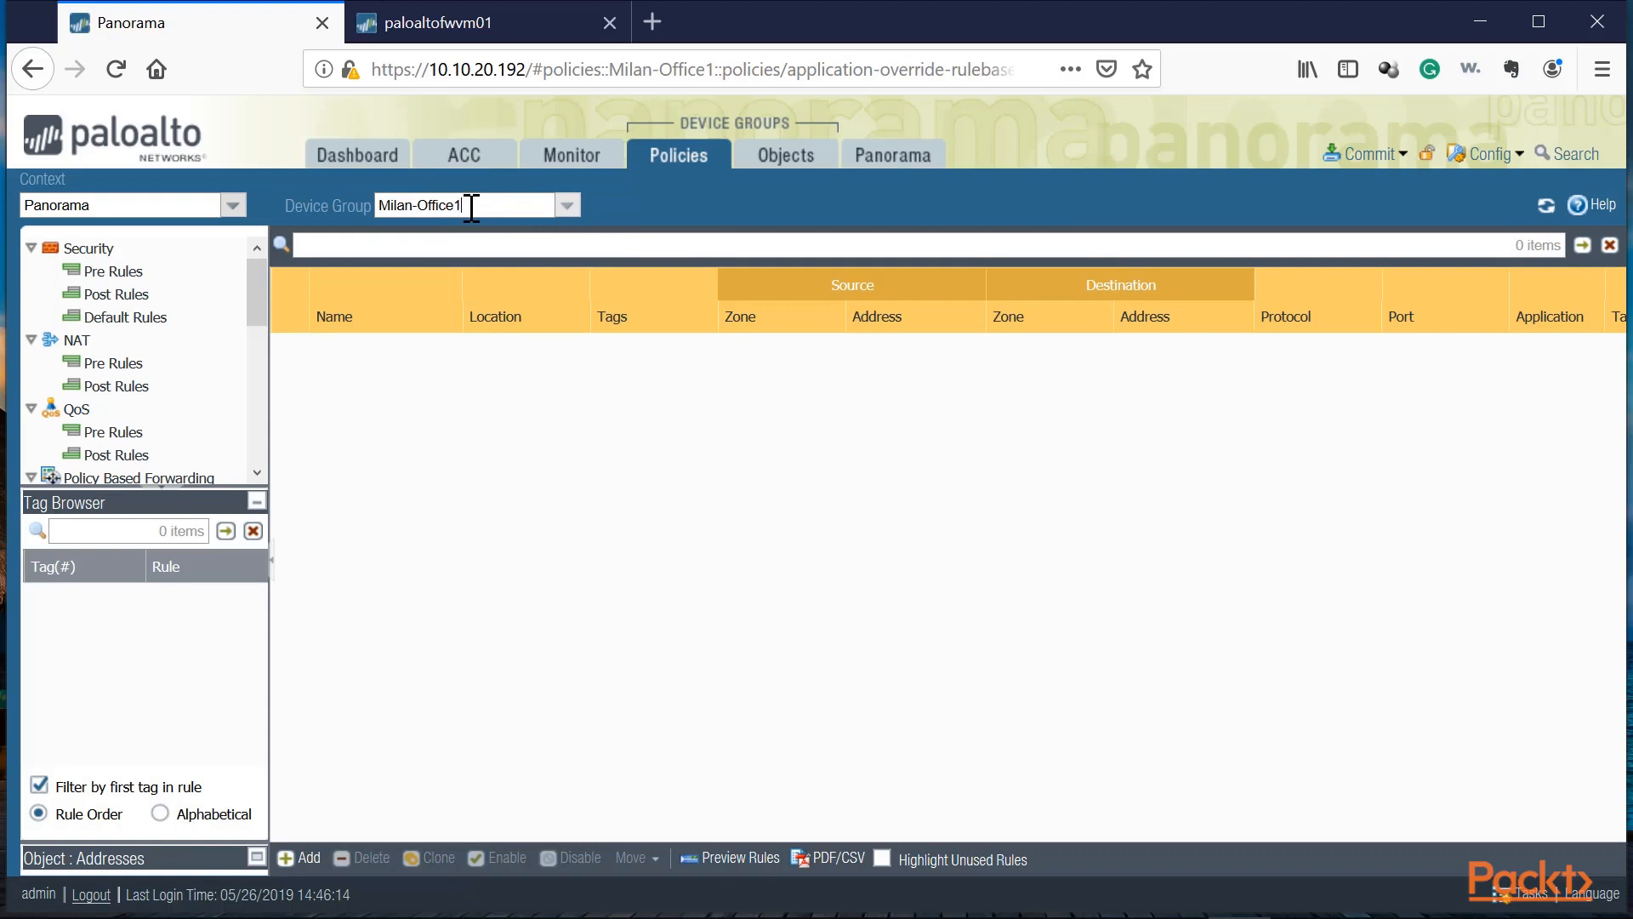
left_click(565, 205)
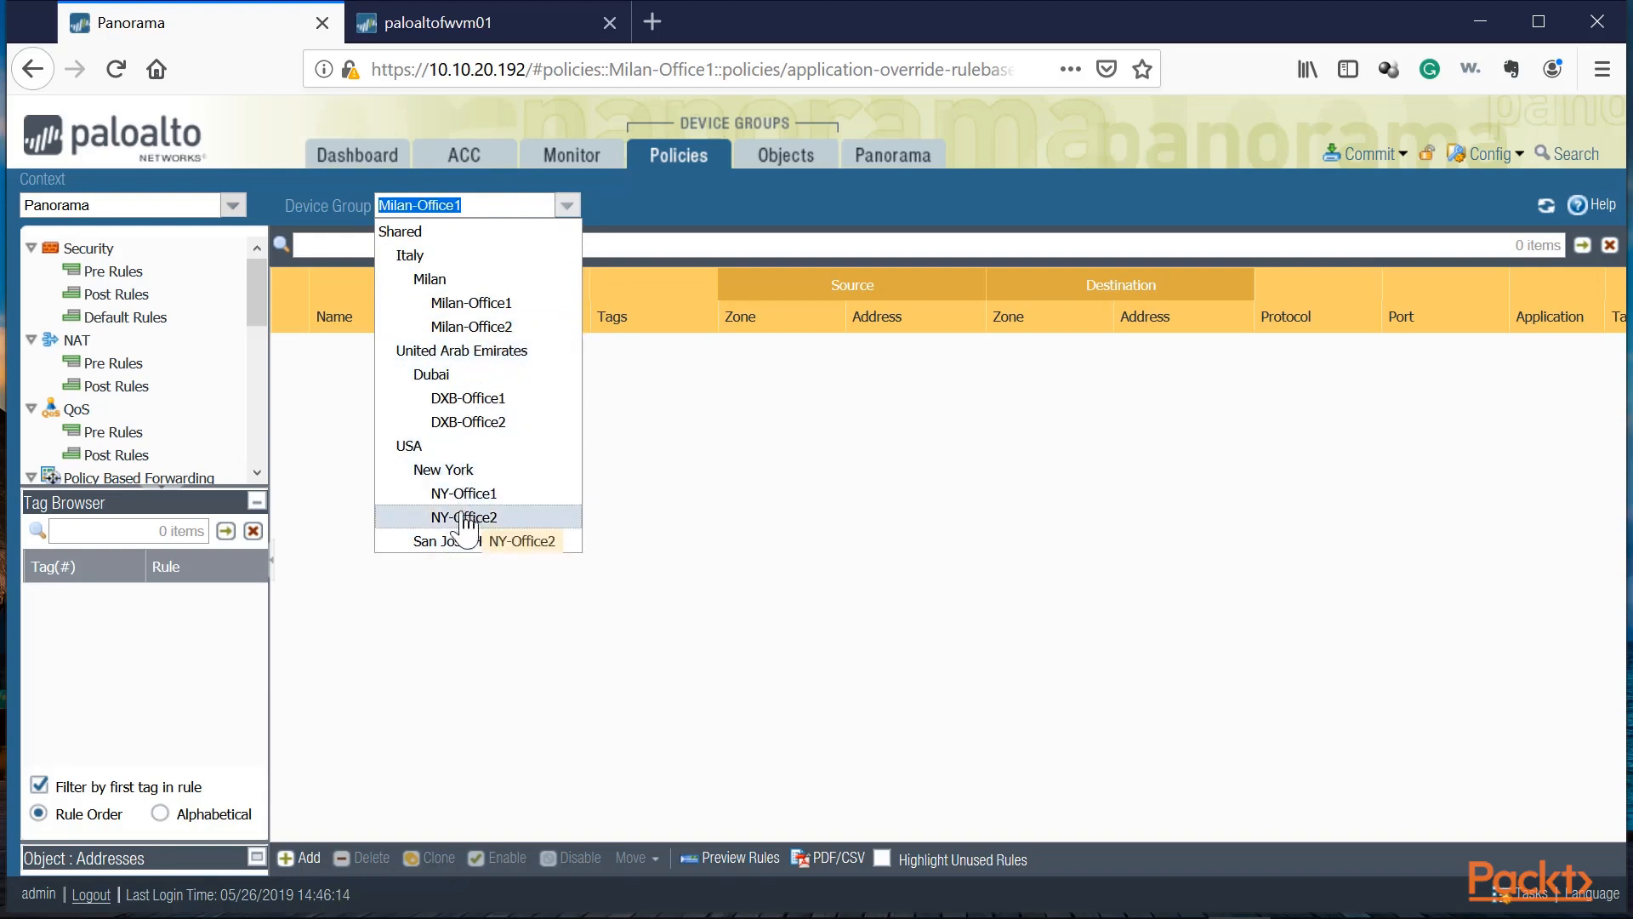
left_click(409, 446)
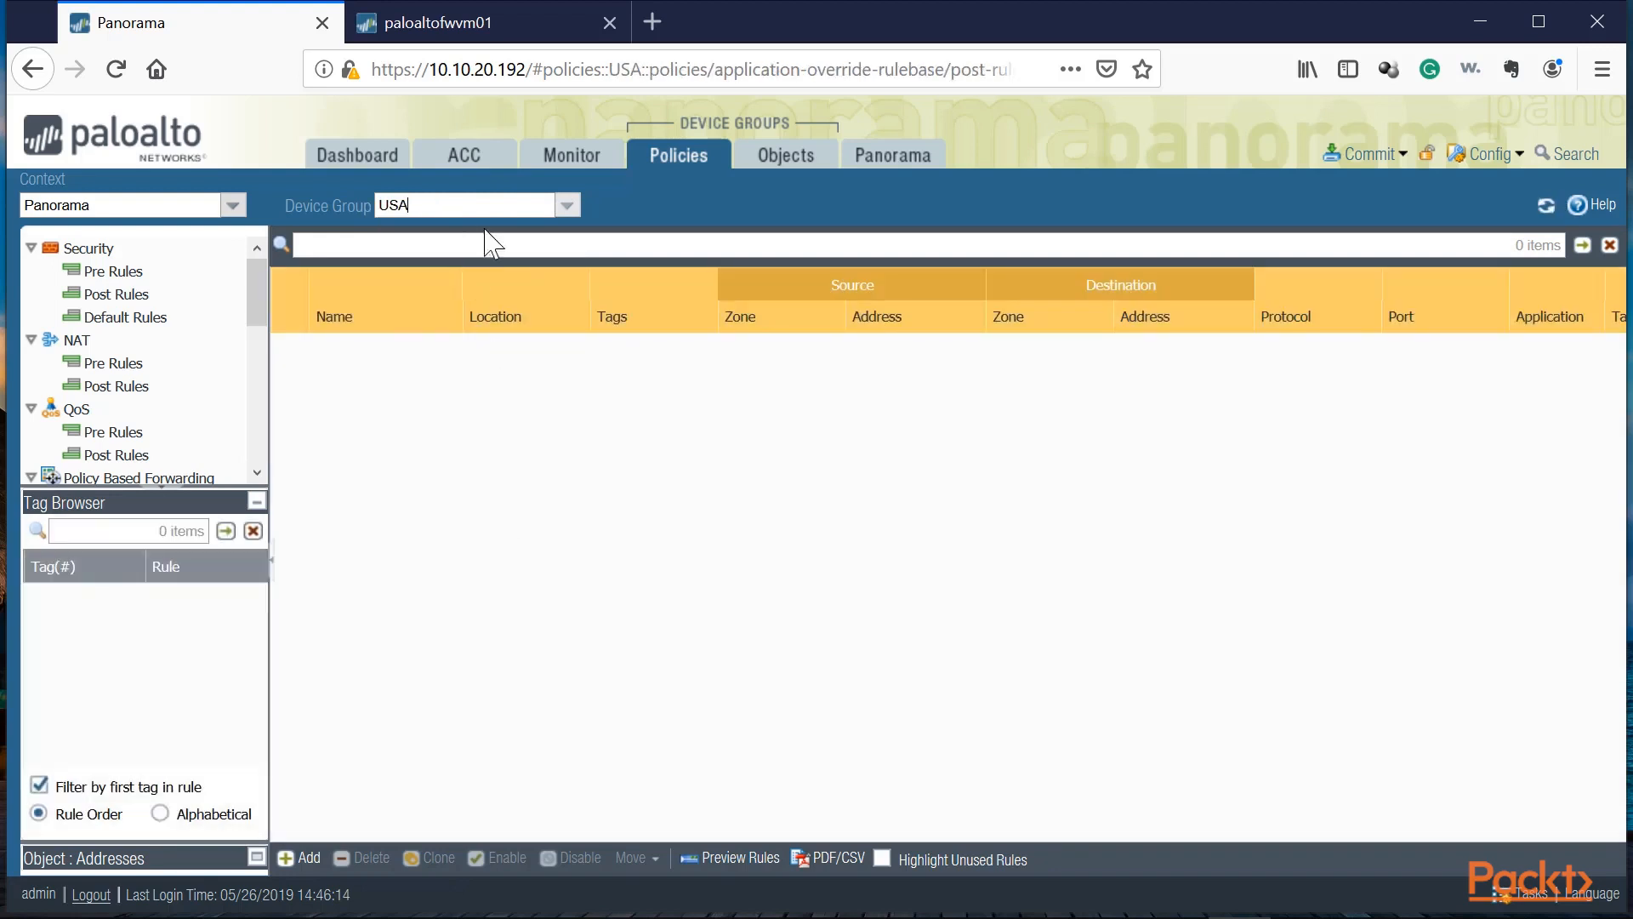
Step: Switch the device group context to NY-Office1 and open a new Application Override policy rule, then cancel it
left_click(566, 205)
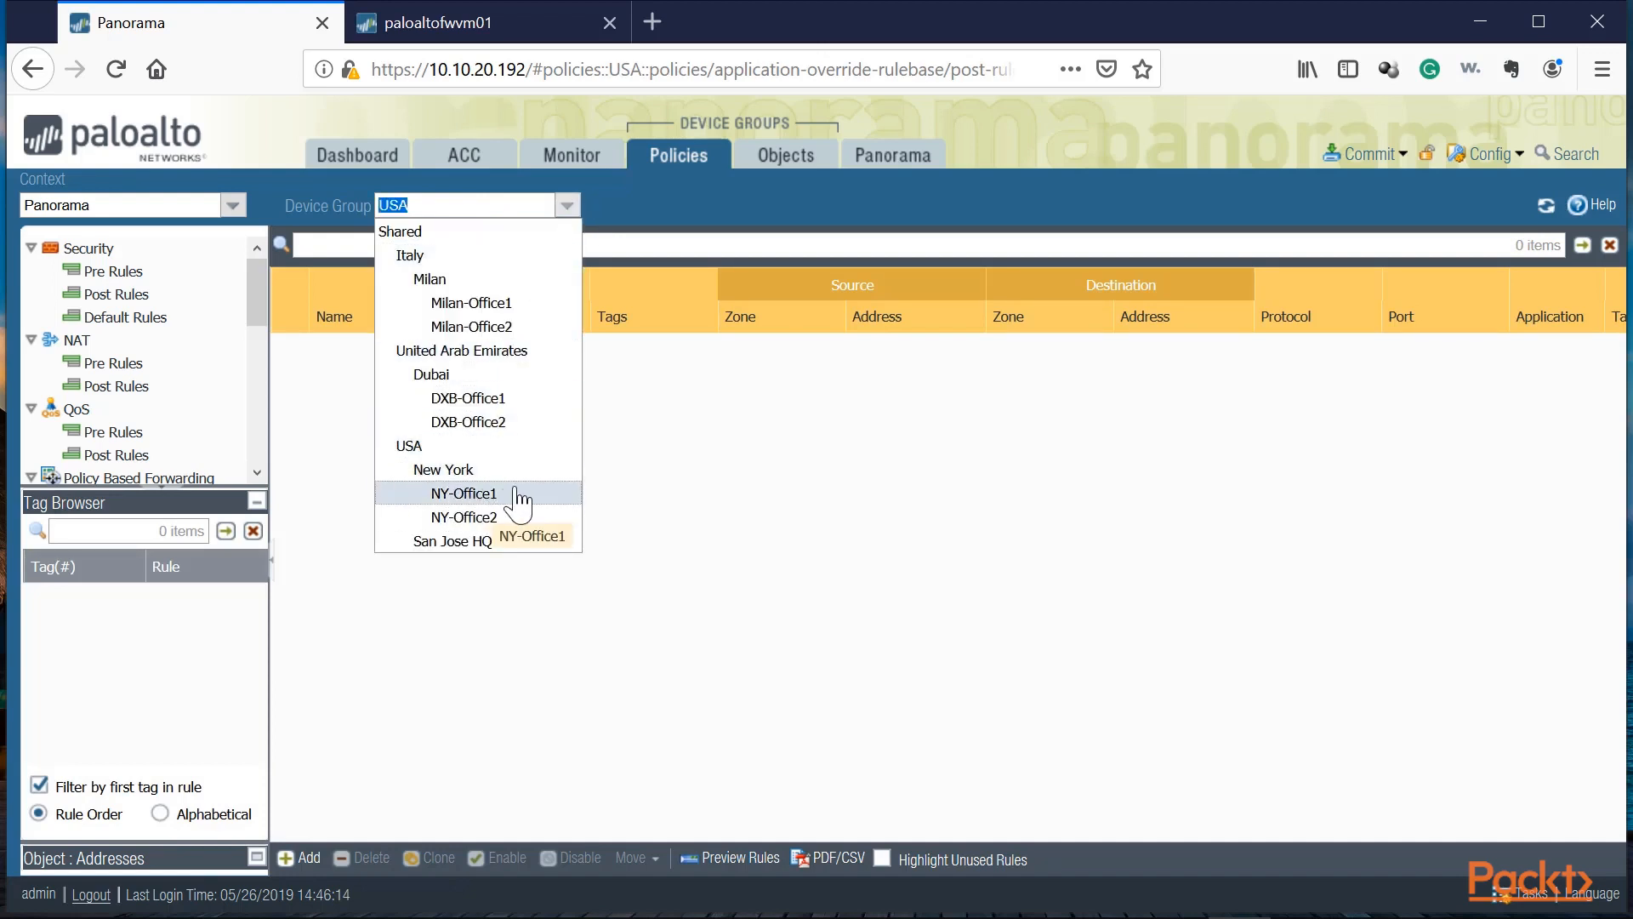
left_click(466, 495)
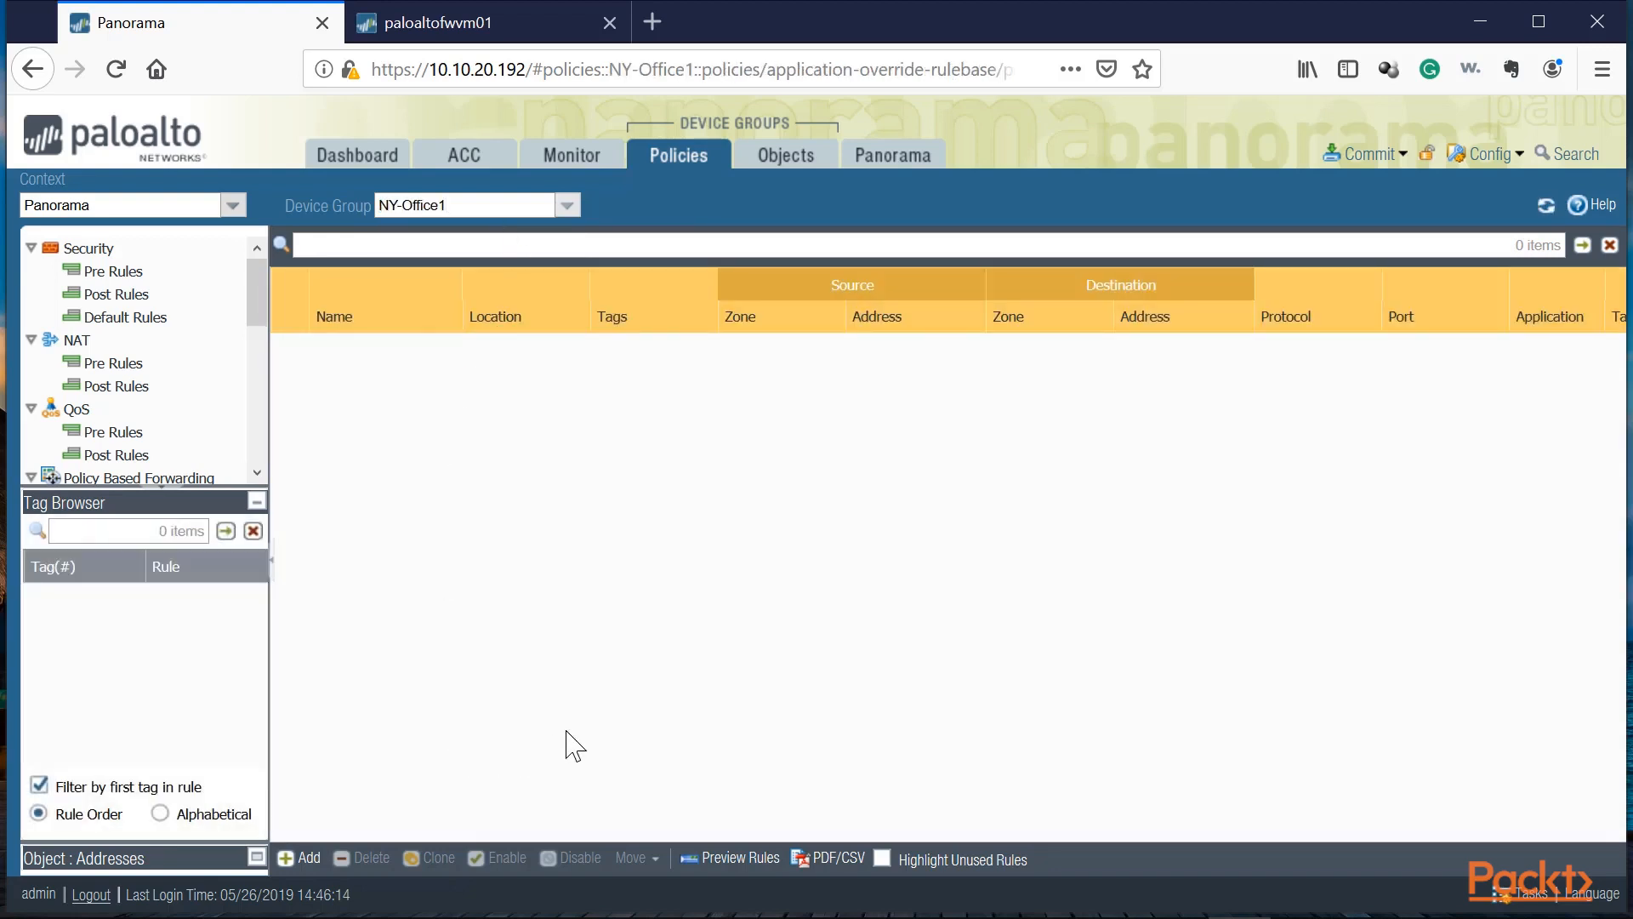
left_click(304, 857)
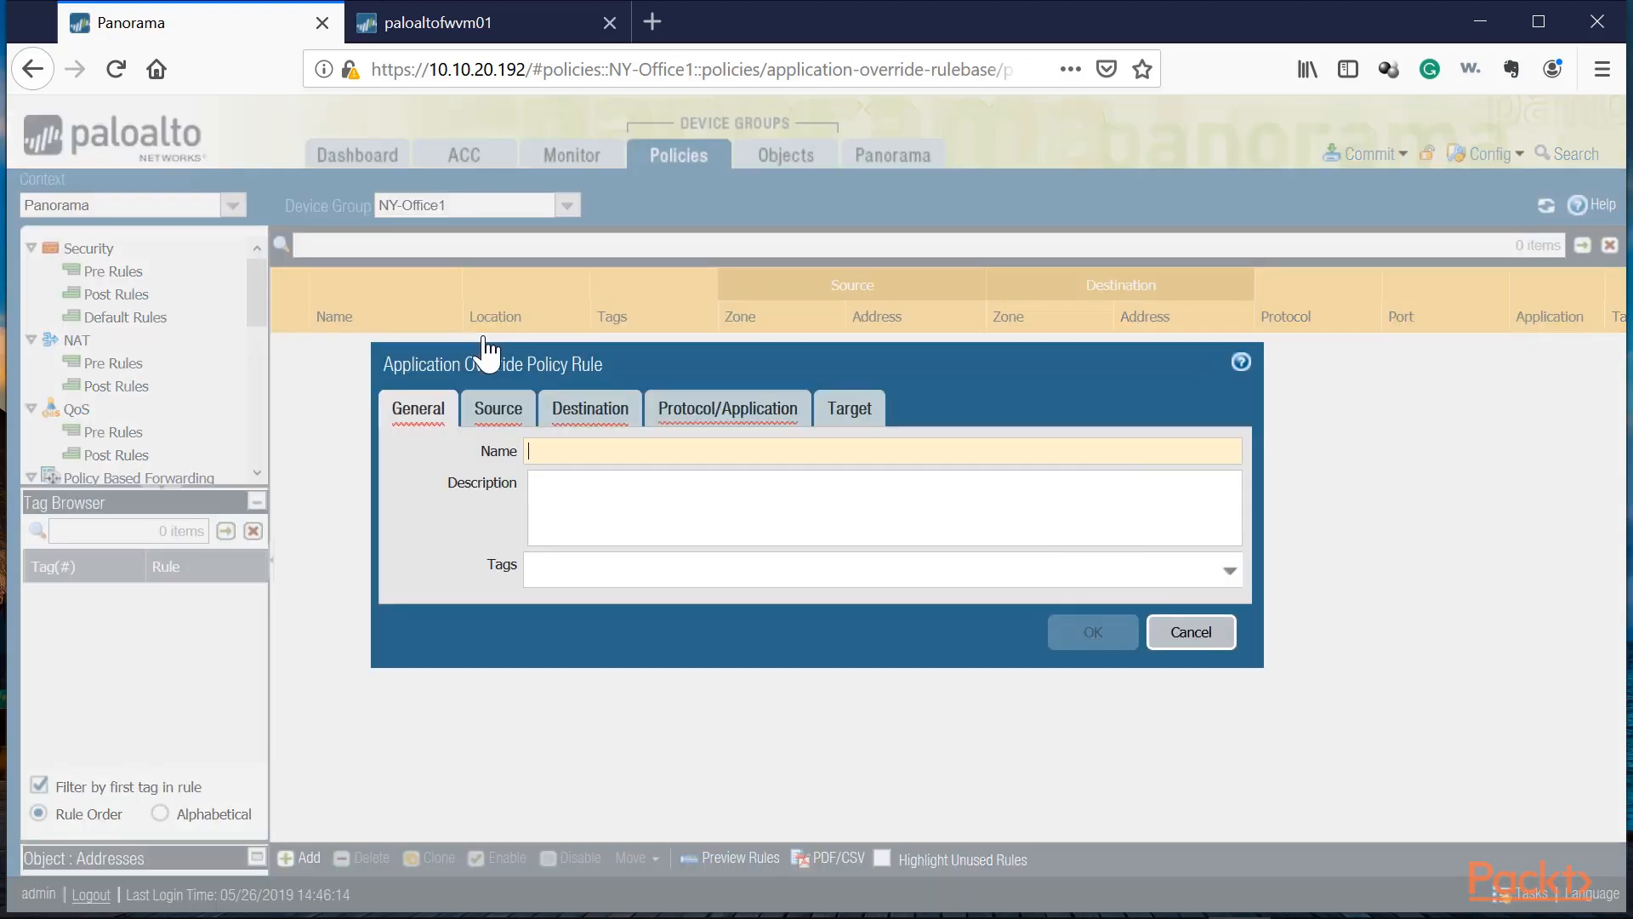
left_click(1208, 634)
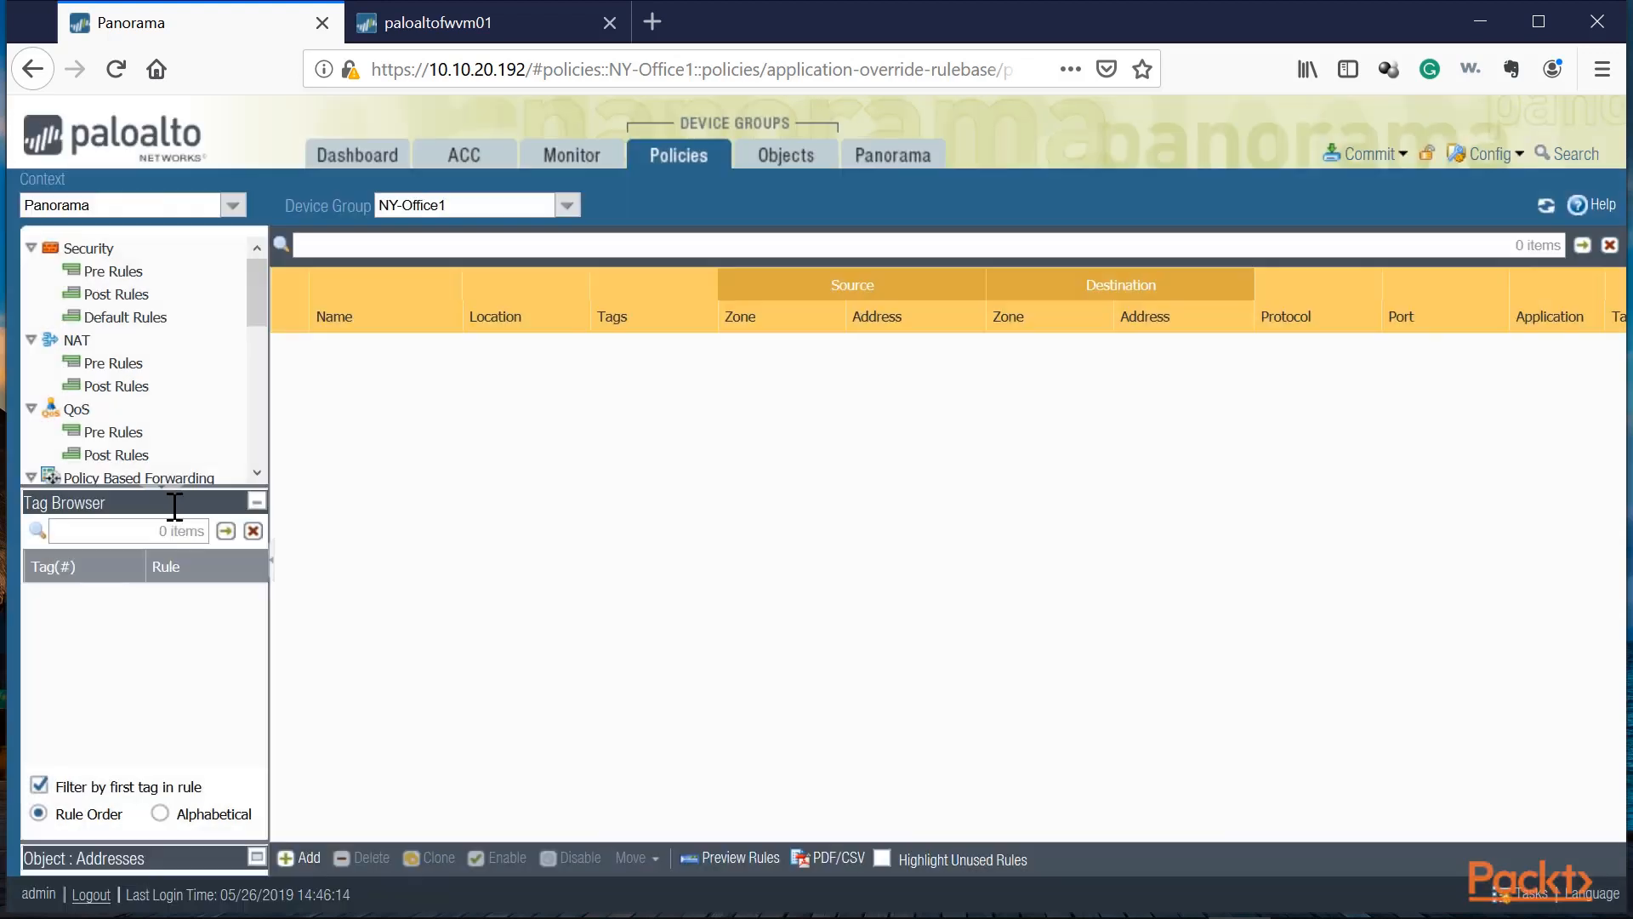
Step: Examine the Security pre-rules, post-rules and default rules in the NY-Office1 device group
left_click(115, 271)
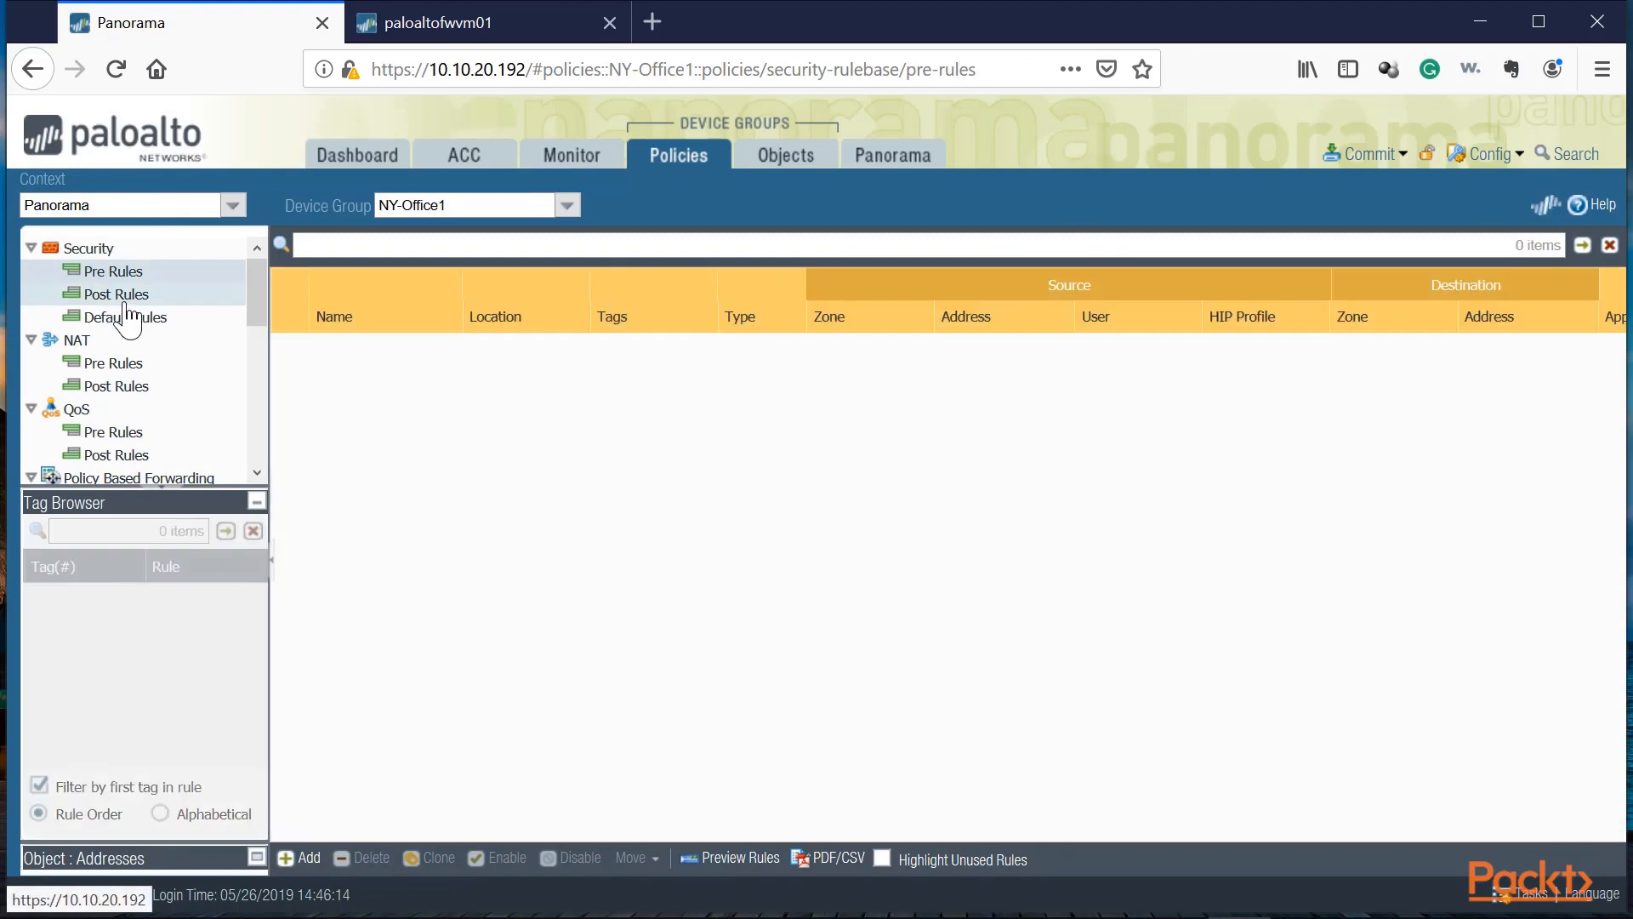
left_click(126, 316)
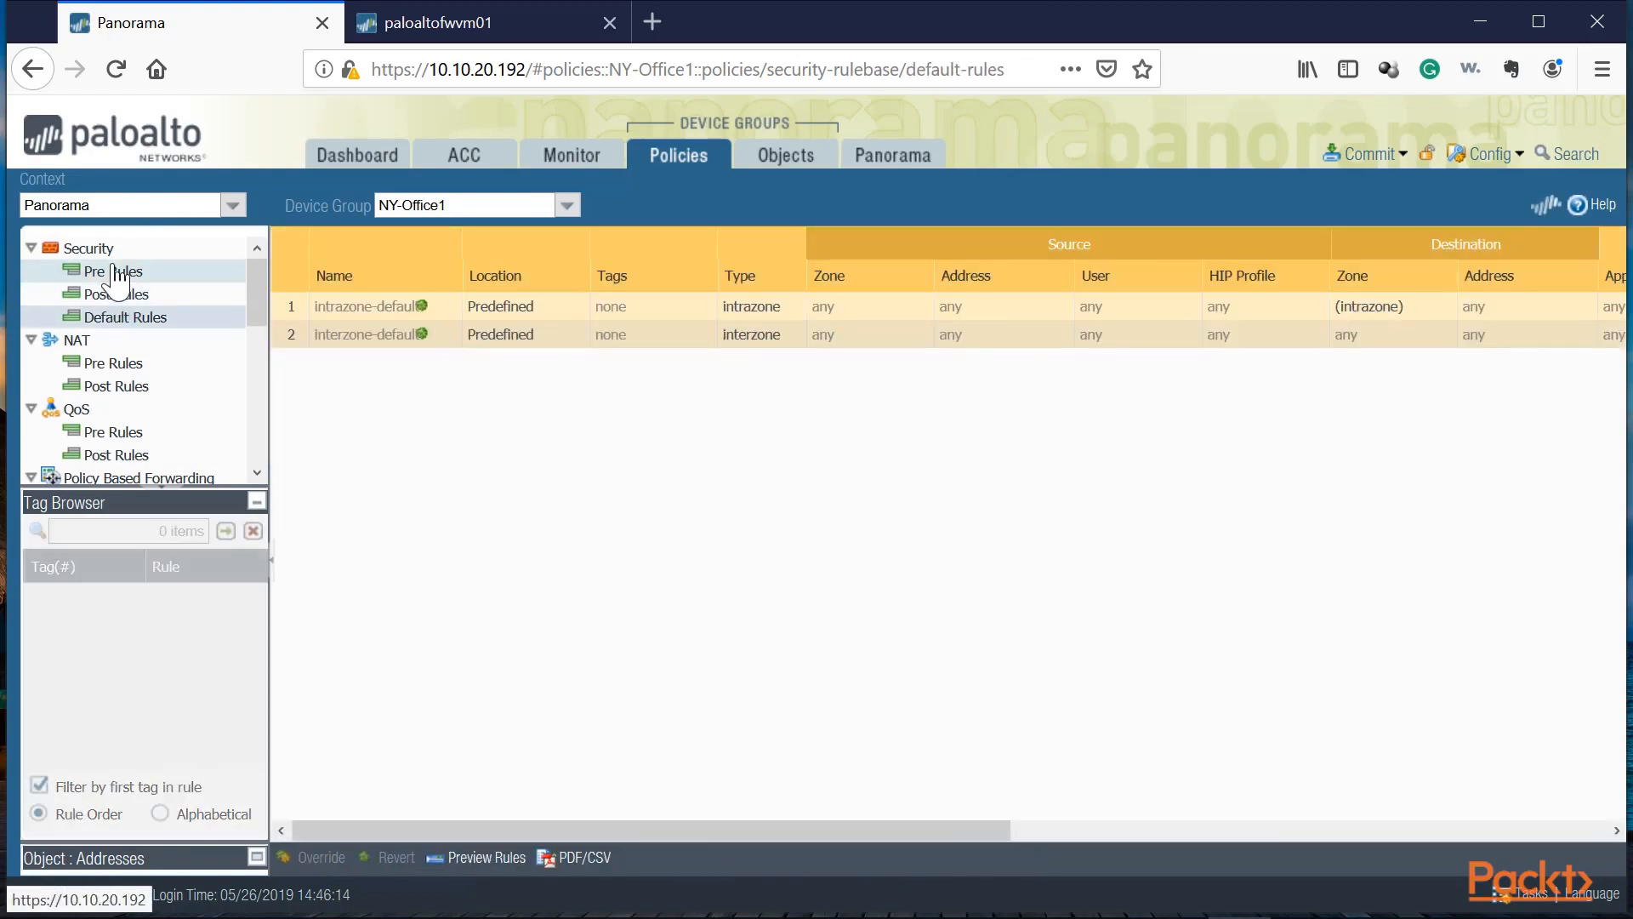
left_click(115, 272)
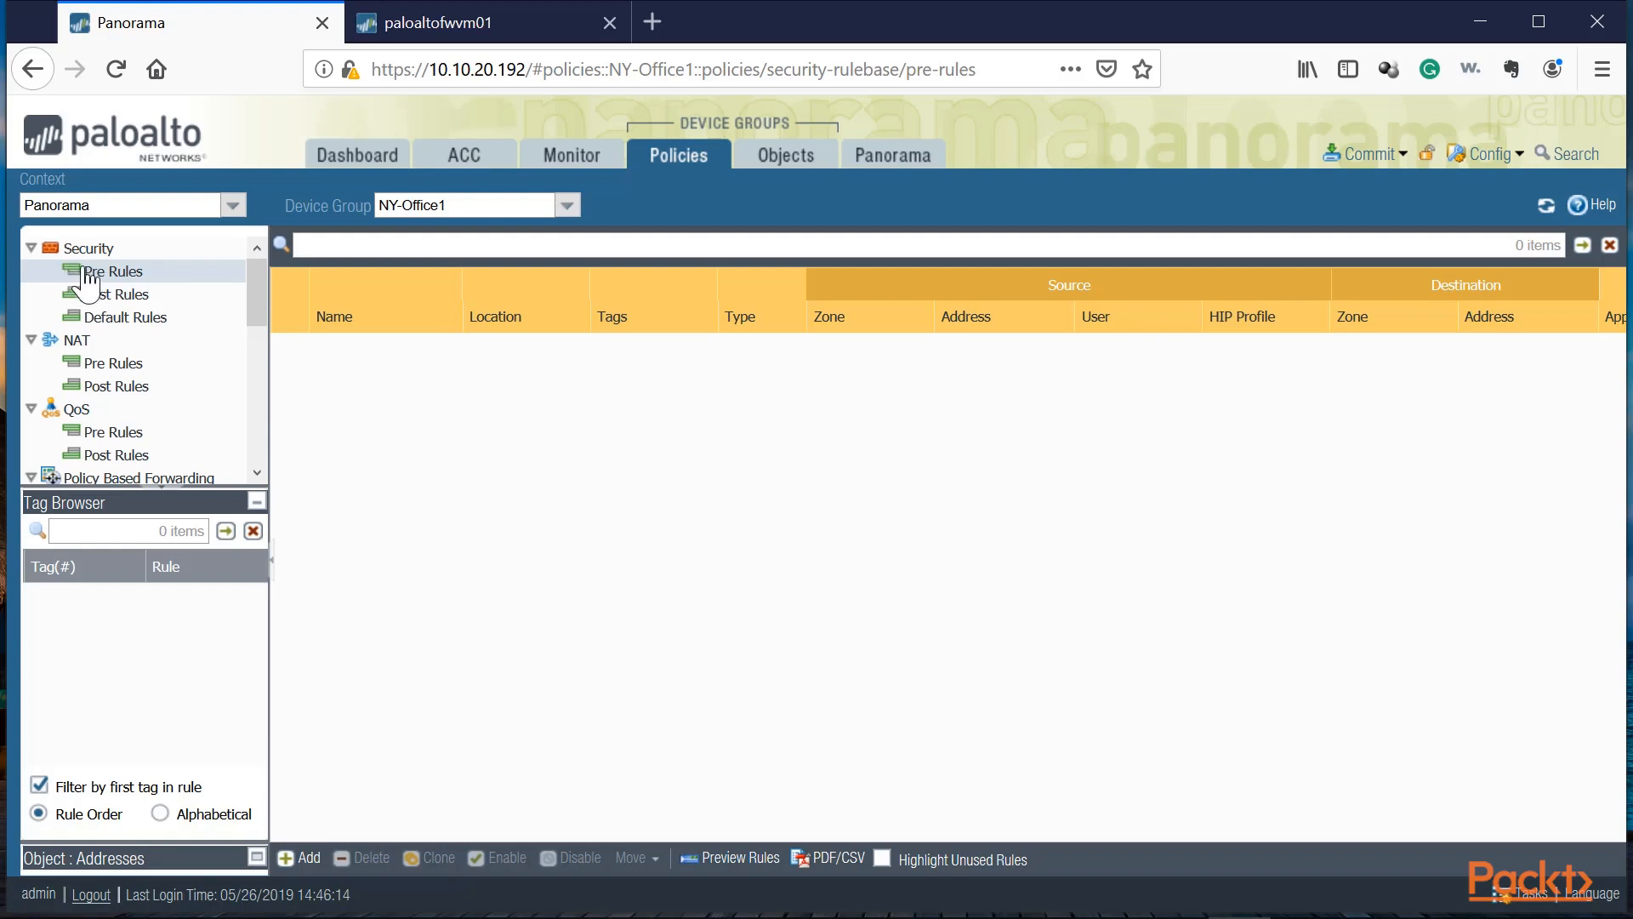
double_click(803, 22)
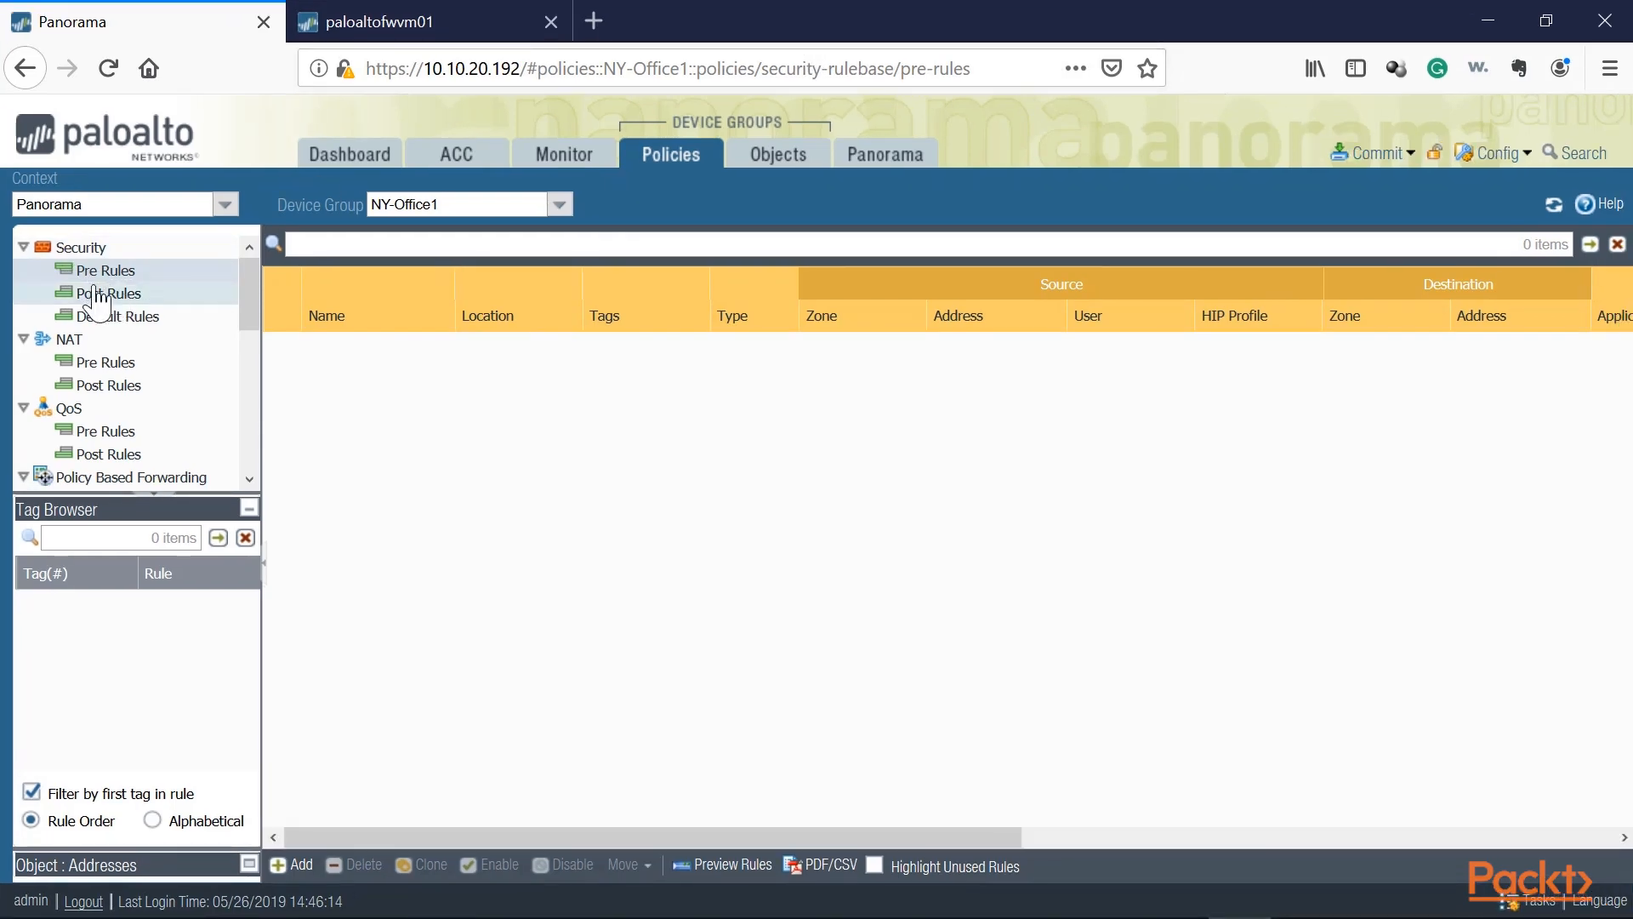
key("ctrl+plus")
key("ctrl+plus")
key("ctrl+plus")
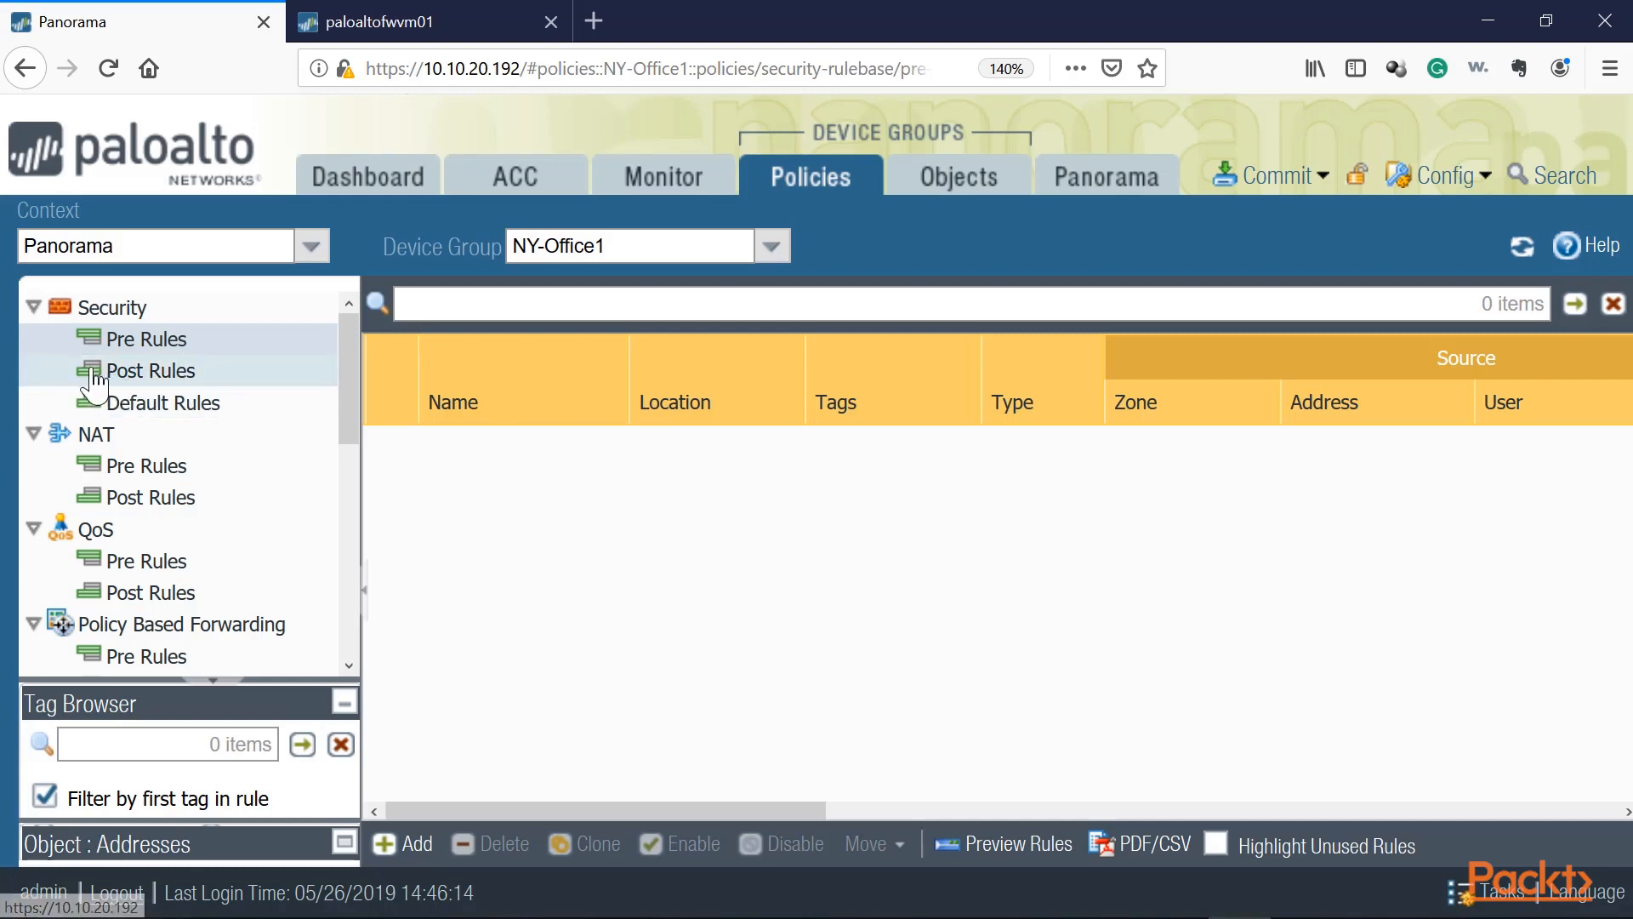
left_click(166, 405)
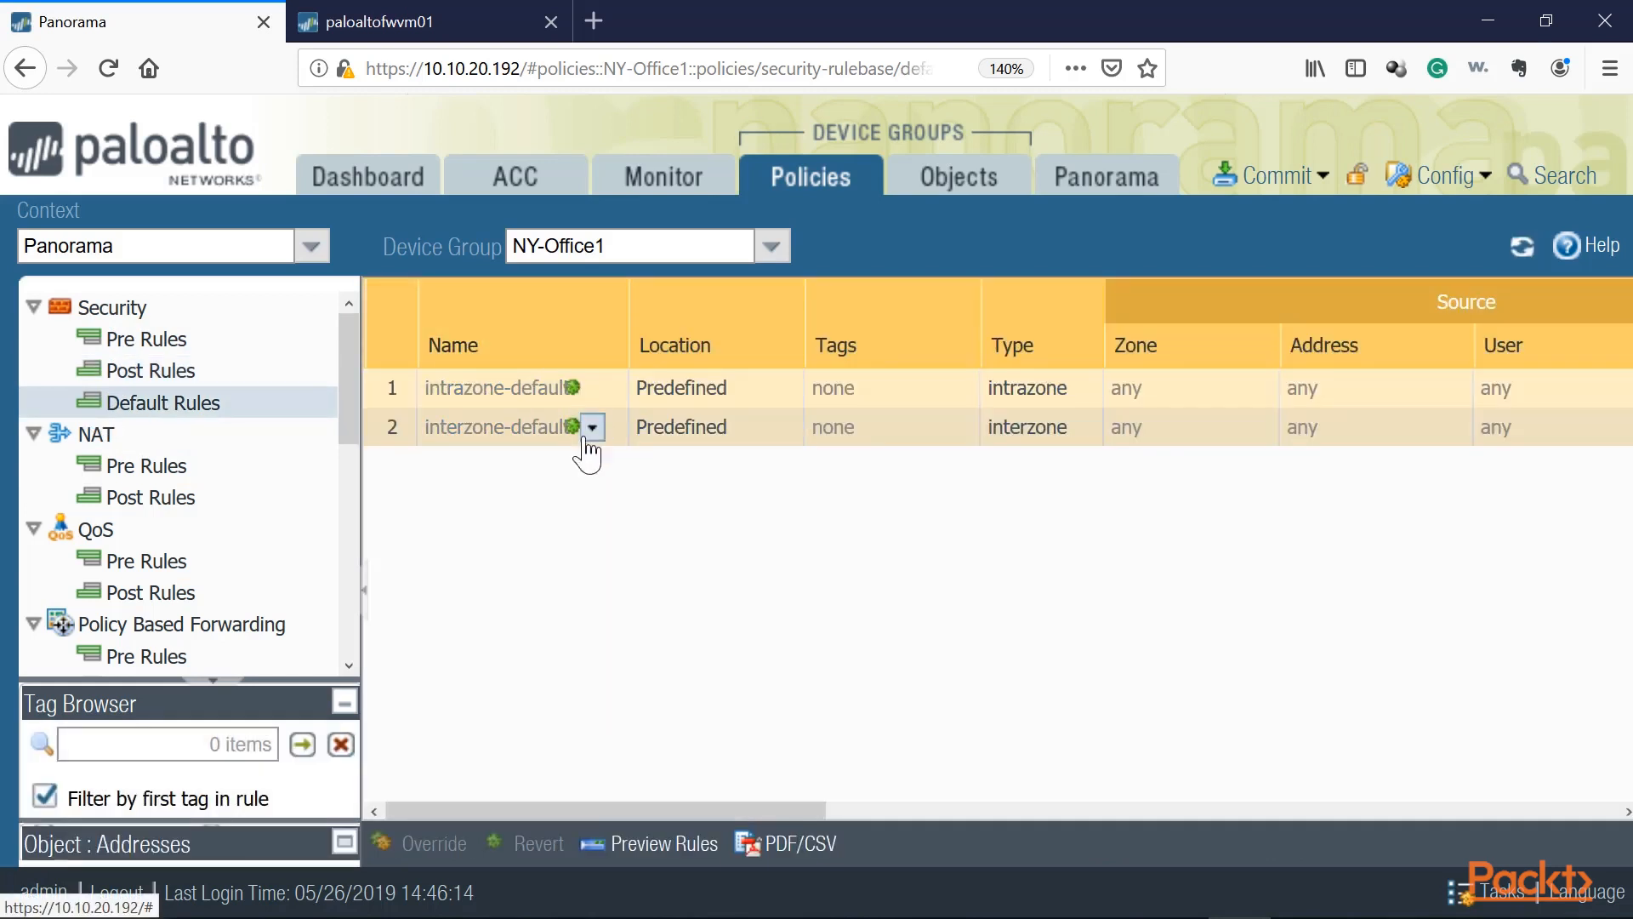
left_click(146, 338)
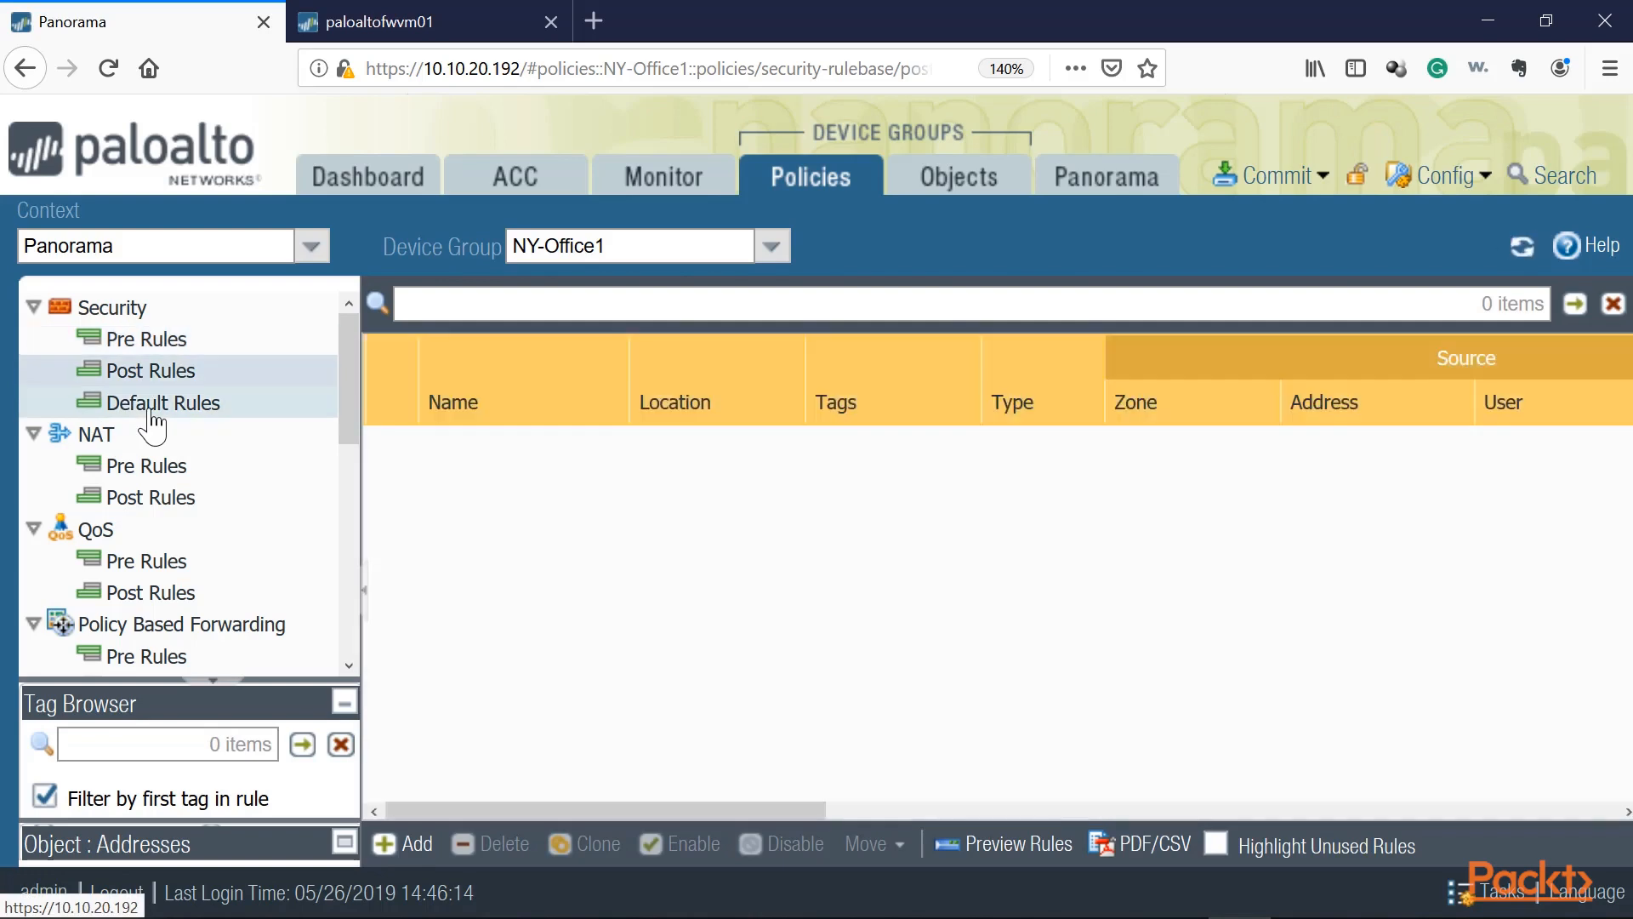
left_click(152, 411)
left_click(160, 368)
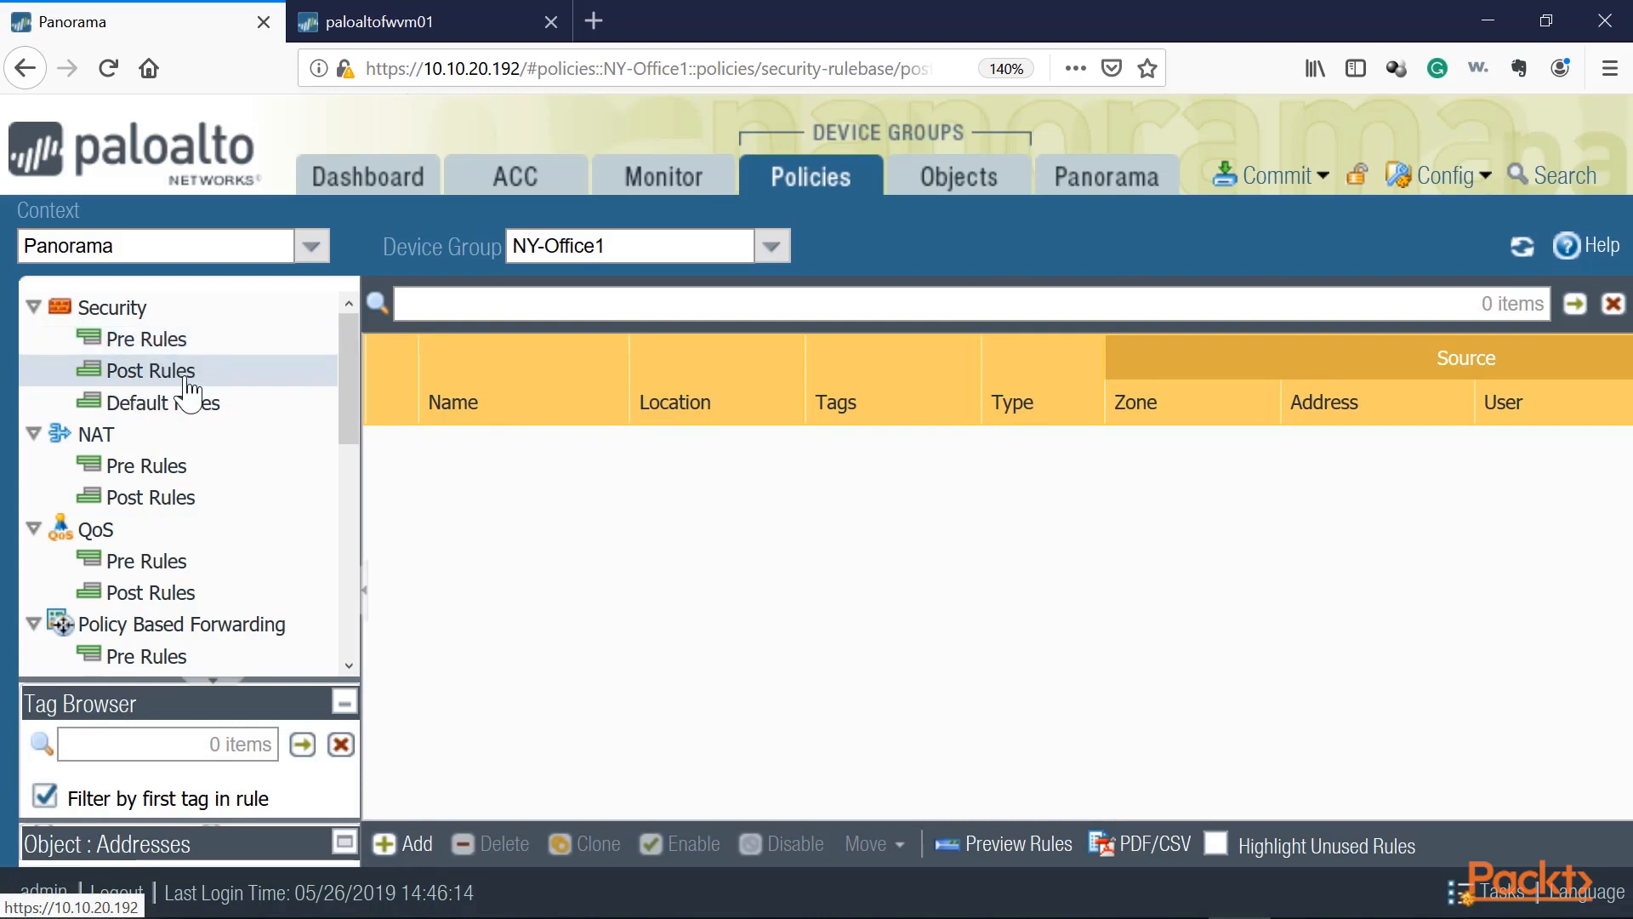
left_click(161, 347)
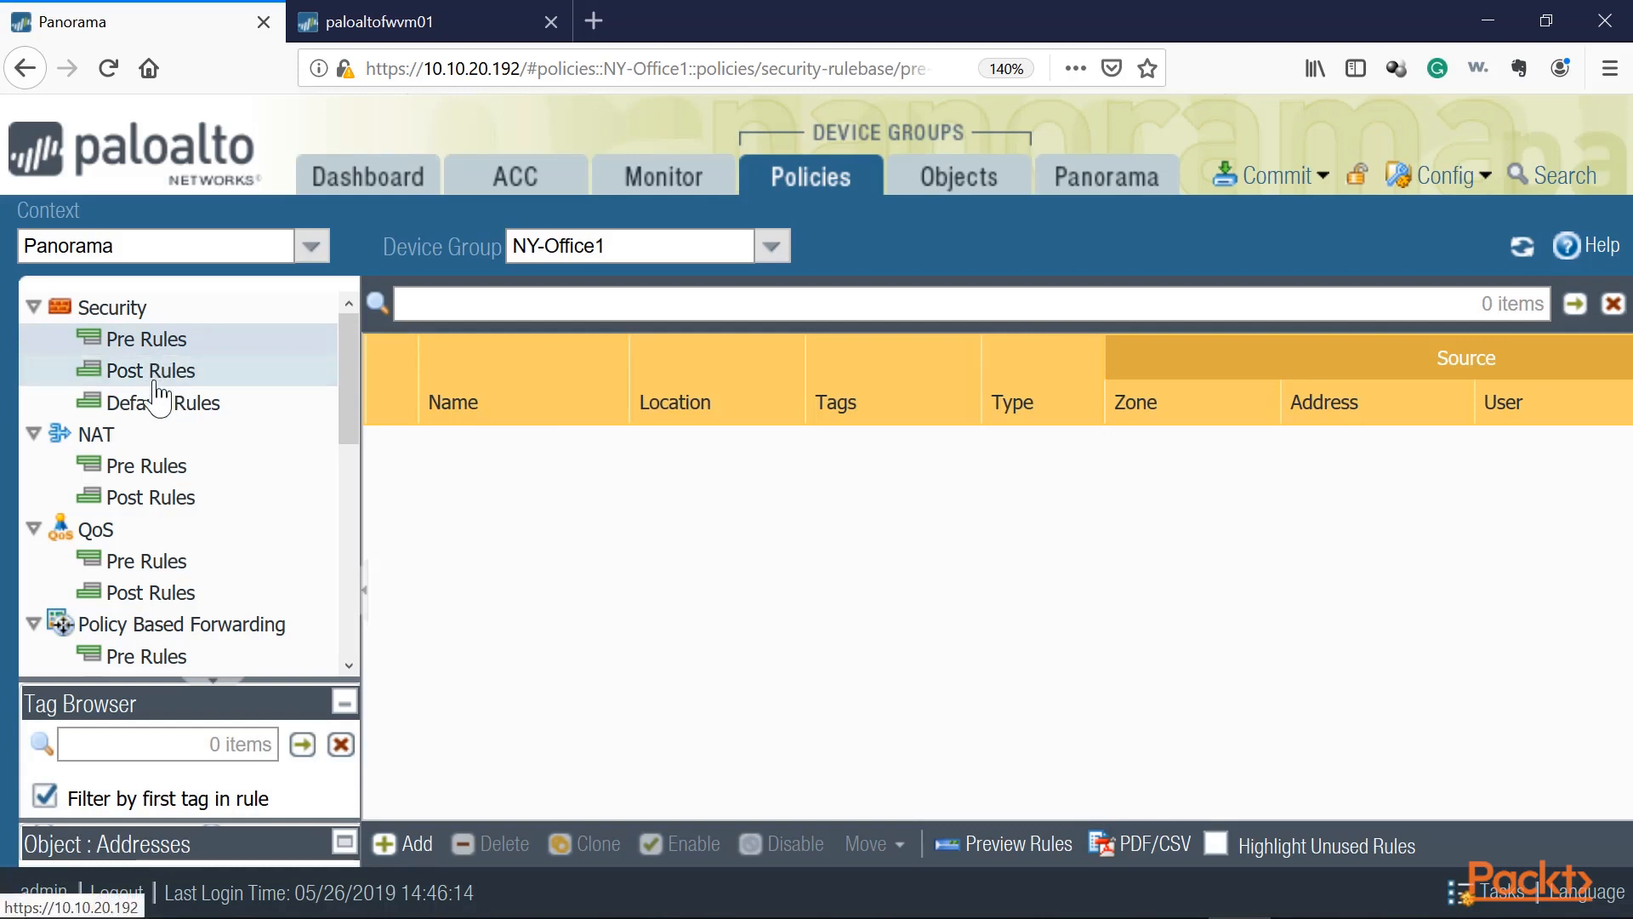
left_click(162, 372)
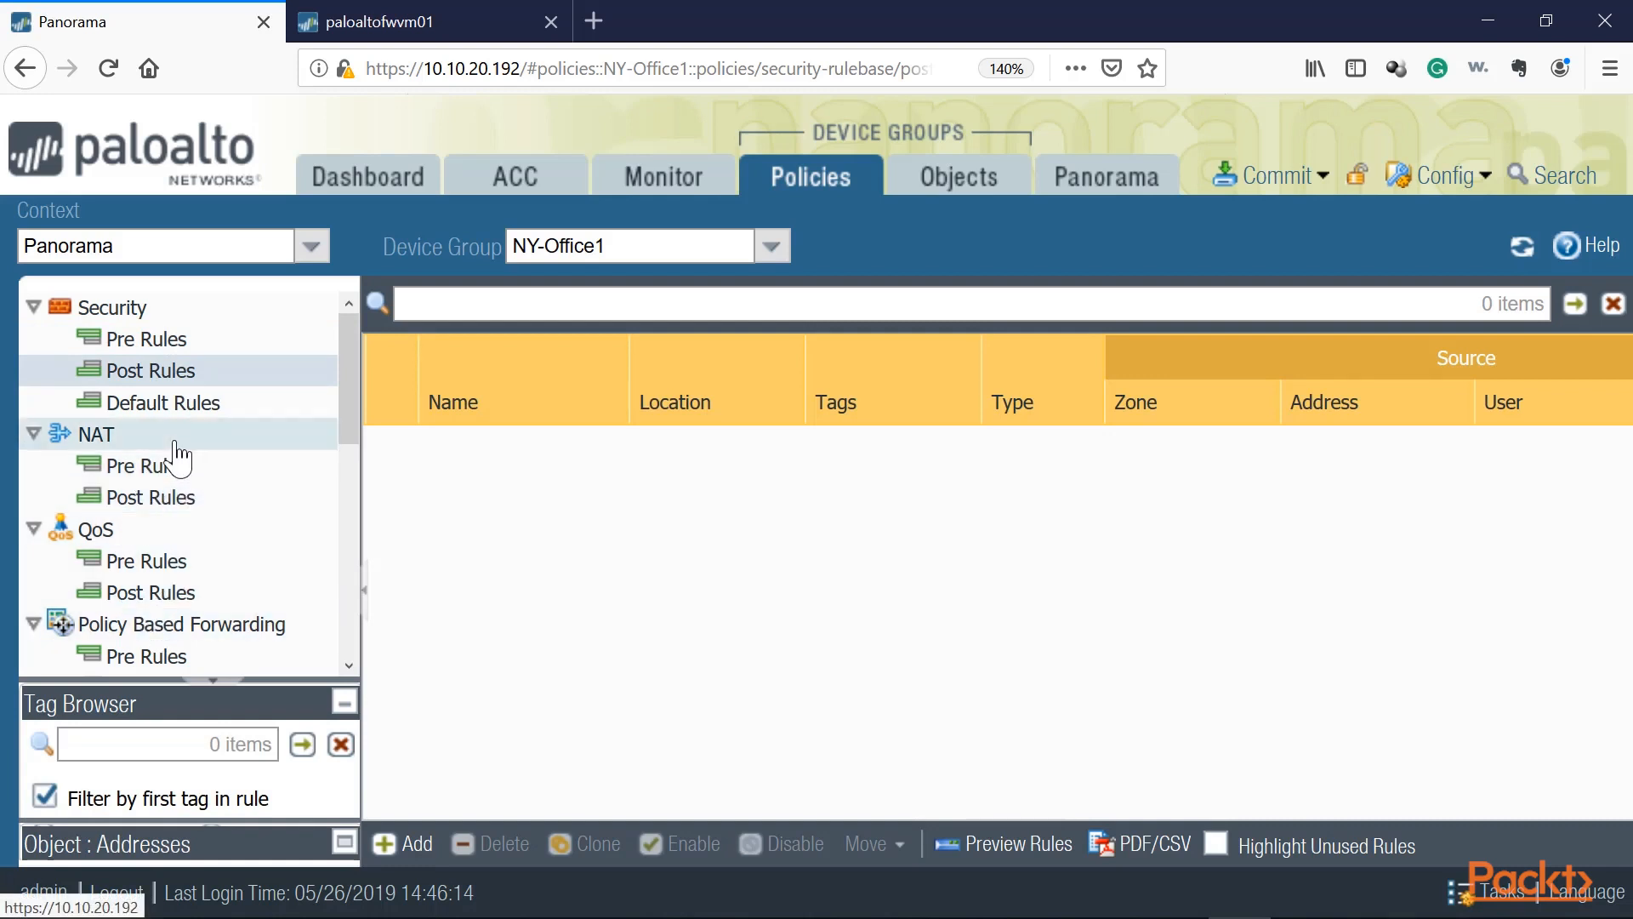
scroll(135, 599, "down", 6)
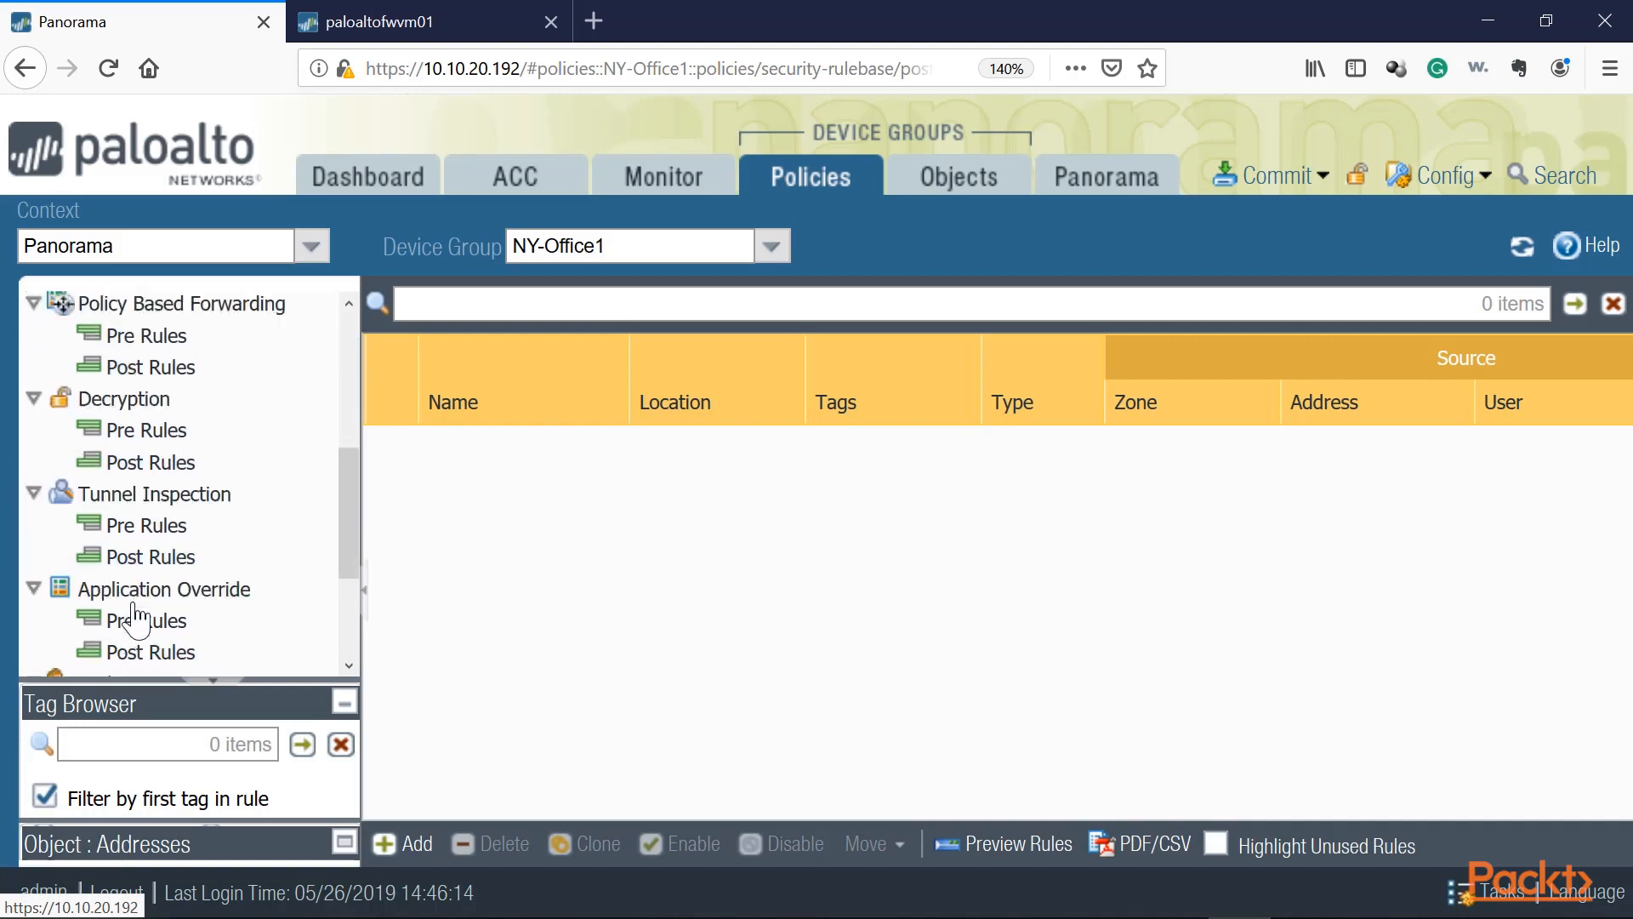
scroll(137, 611, "up", 6)
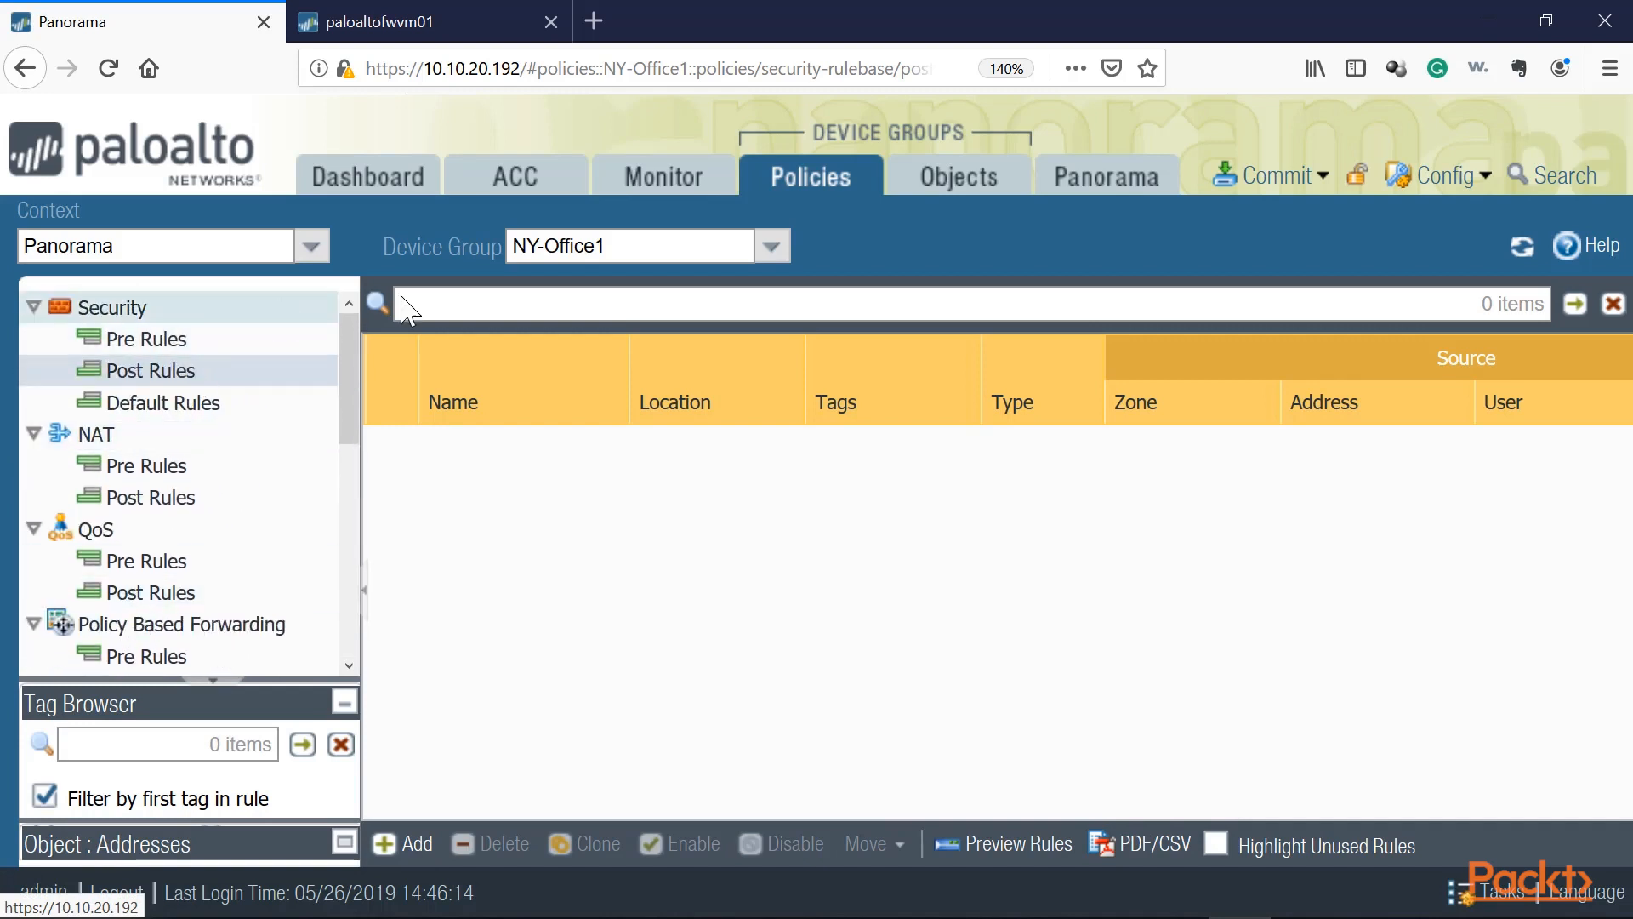
Step: Create an address object Ital-Addr1 with IP netmask 10.10.0.0/24 in the Italy device group
left_click(774, 248)
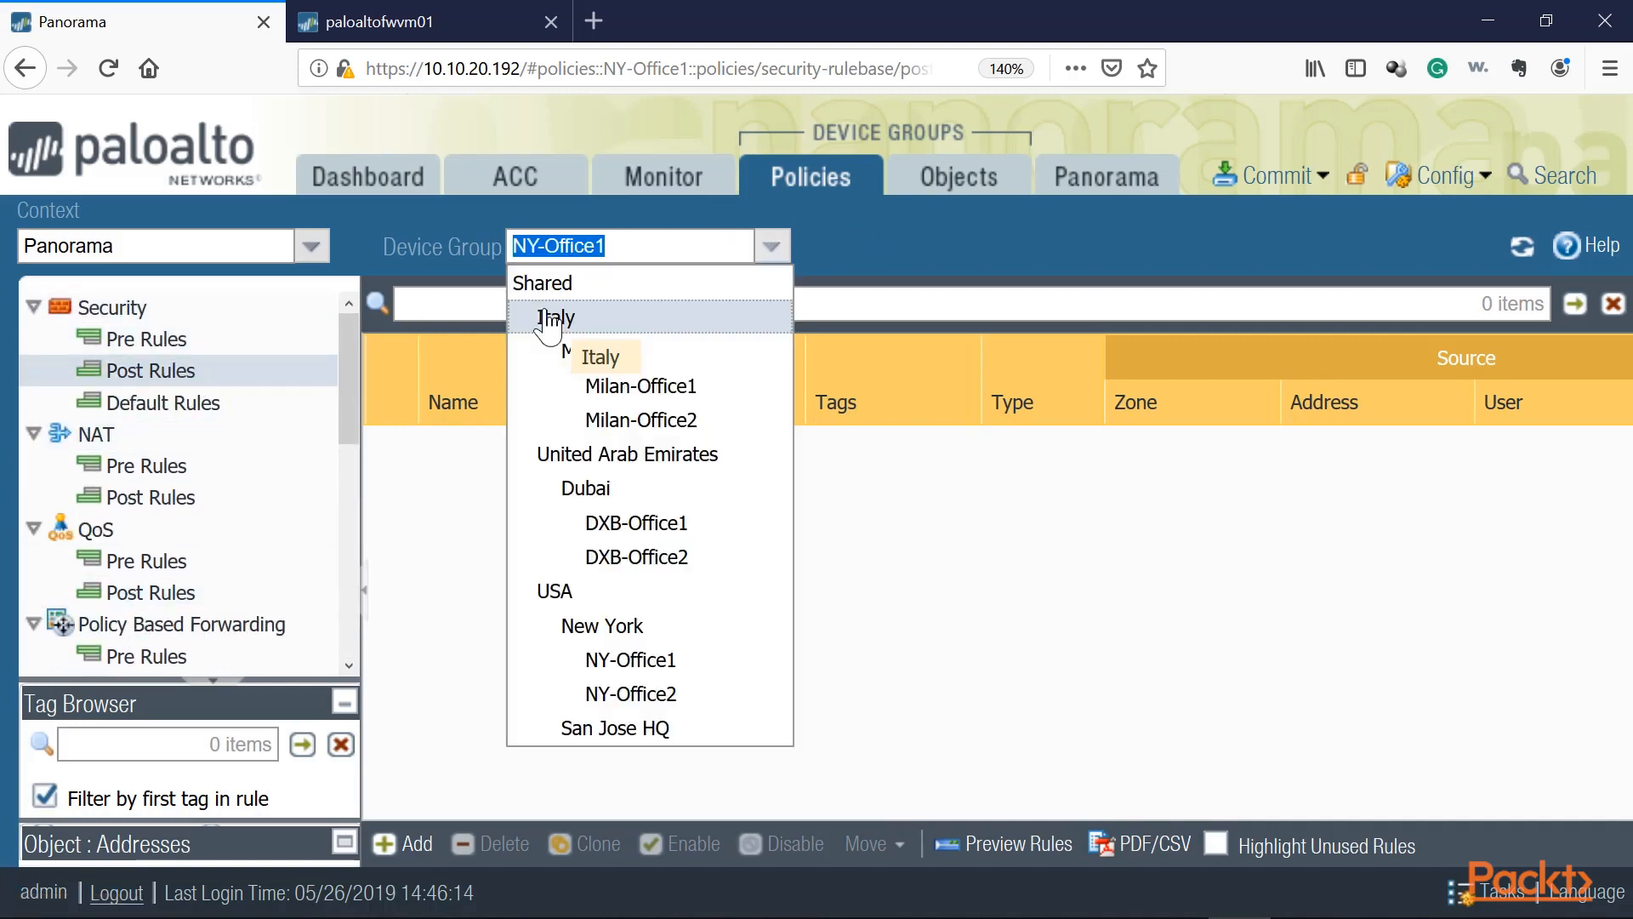
left_click(548, 319)
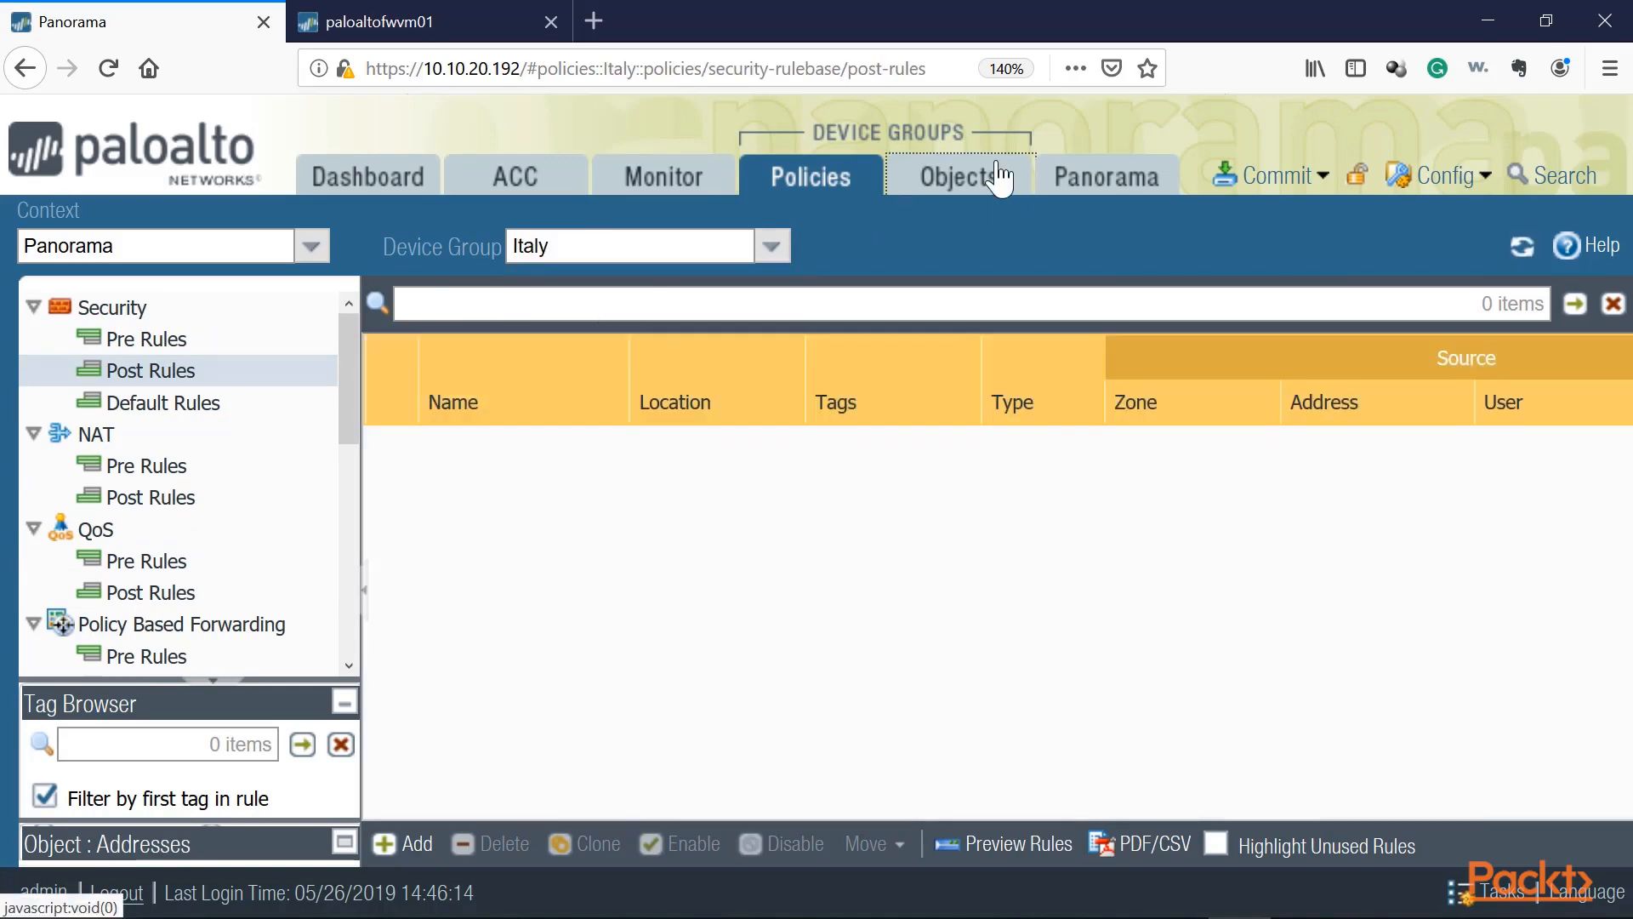
left_click(1000, 178)
left_click(772, 247)
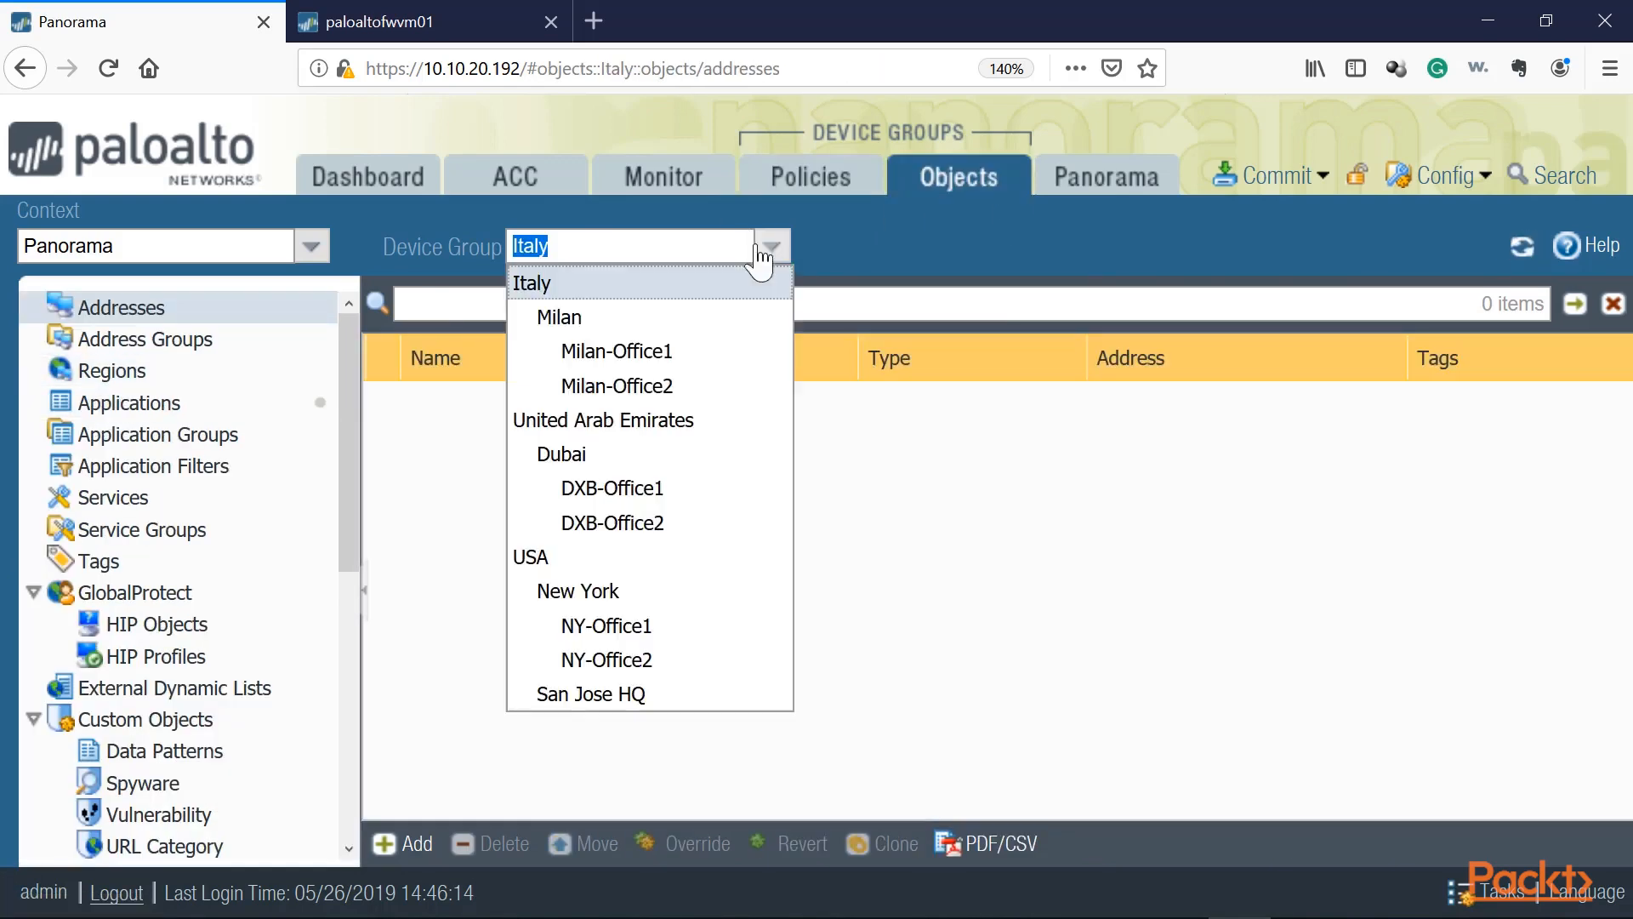
left_click(548, 289)
left_click(137, 309)
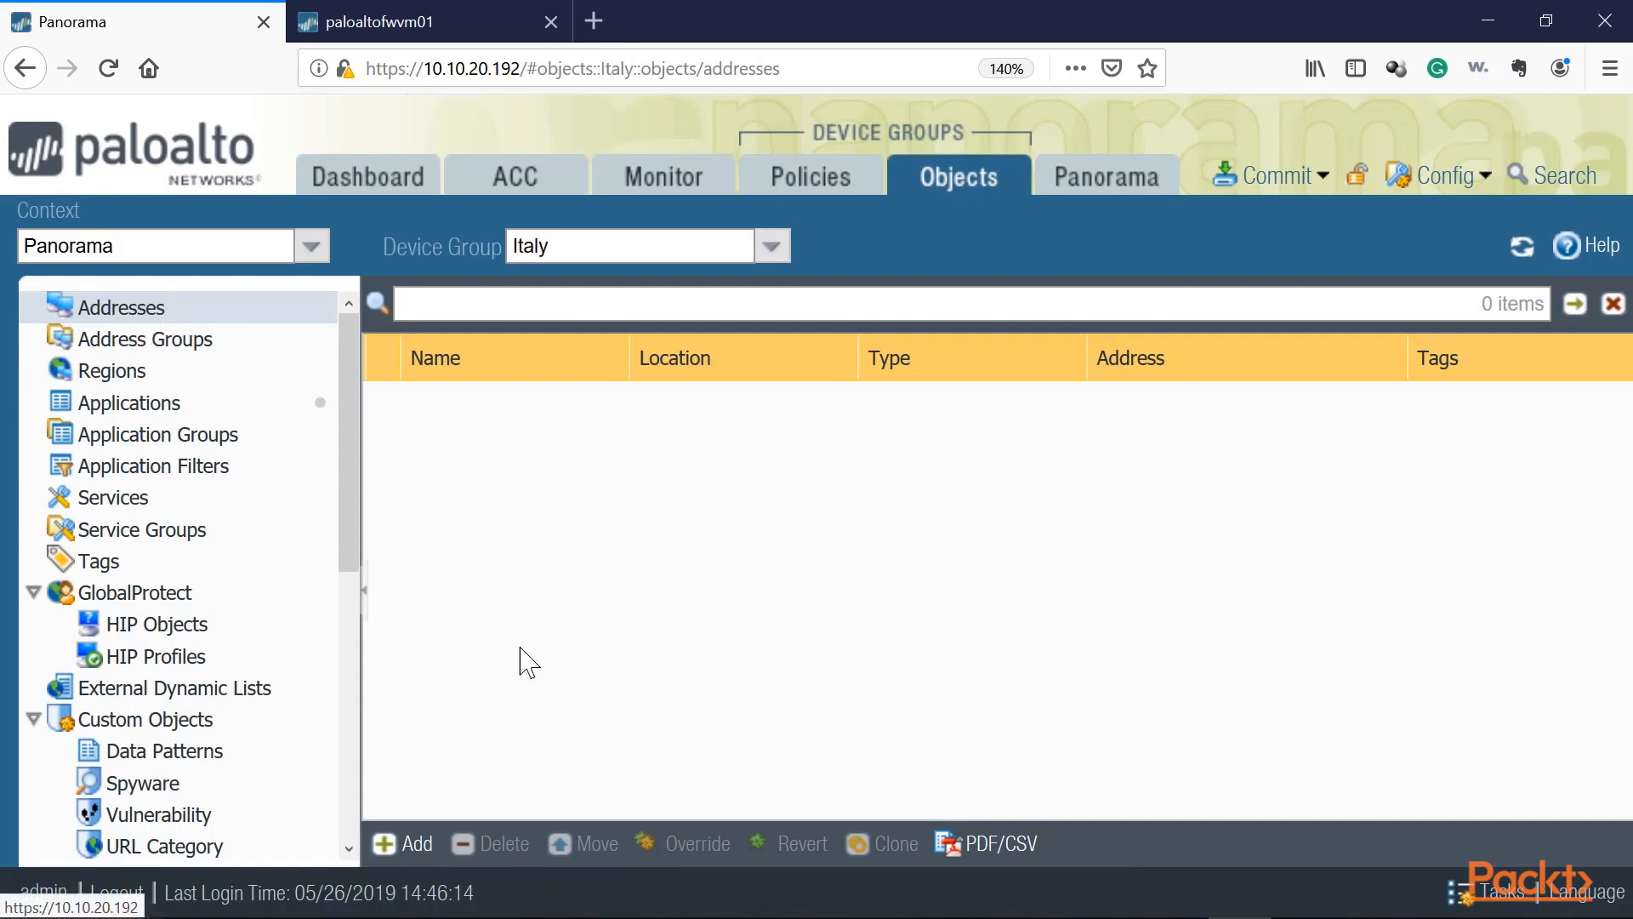
left_click(375, 848)
type("Ital-Addr1")
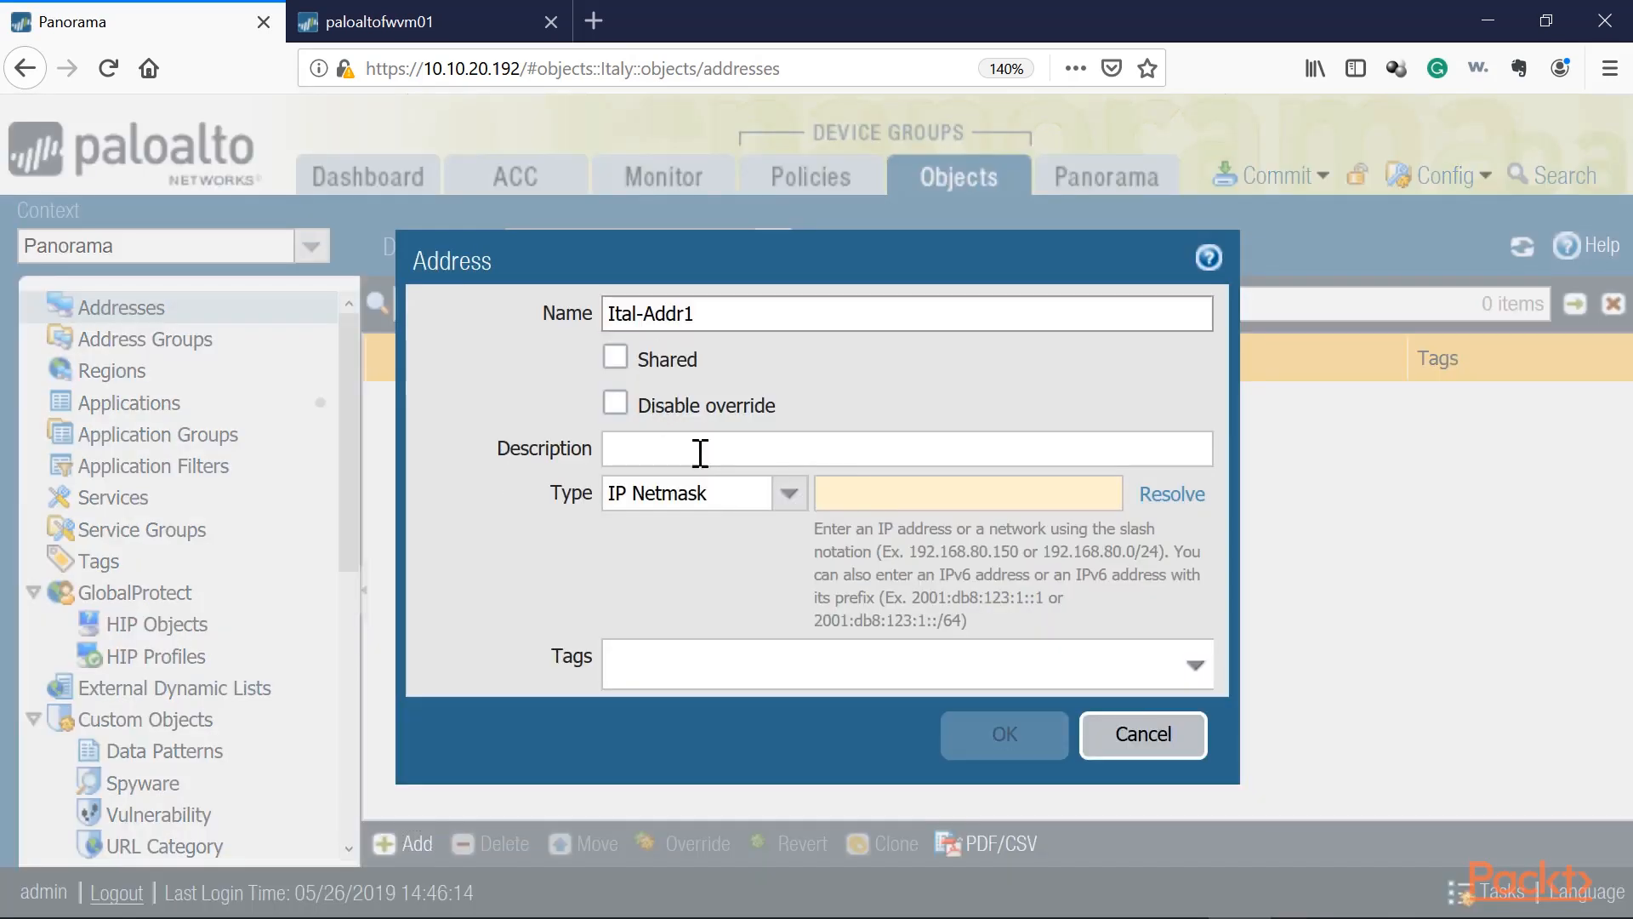
left_click(878, 494)
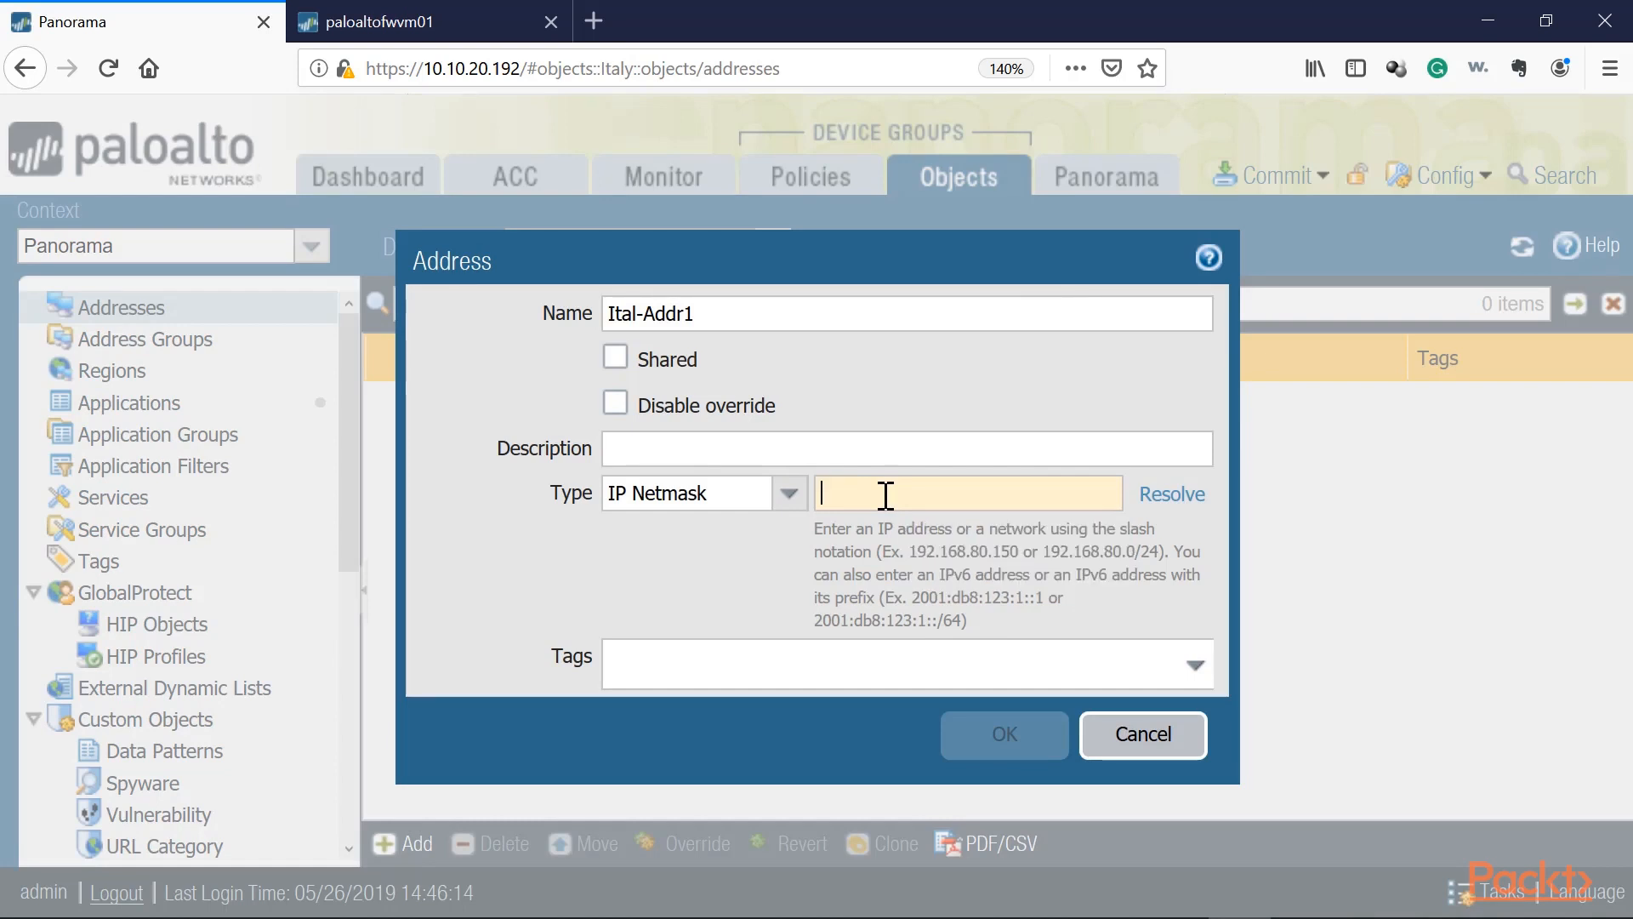
type("10.1")
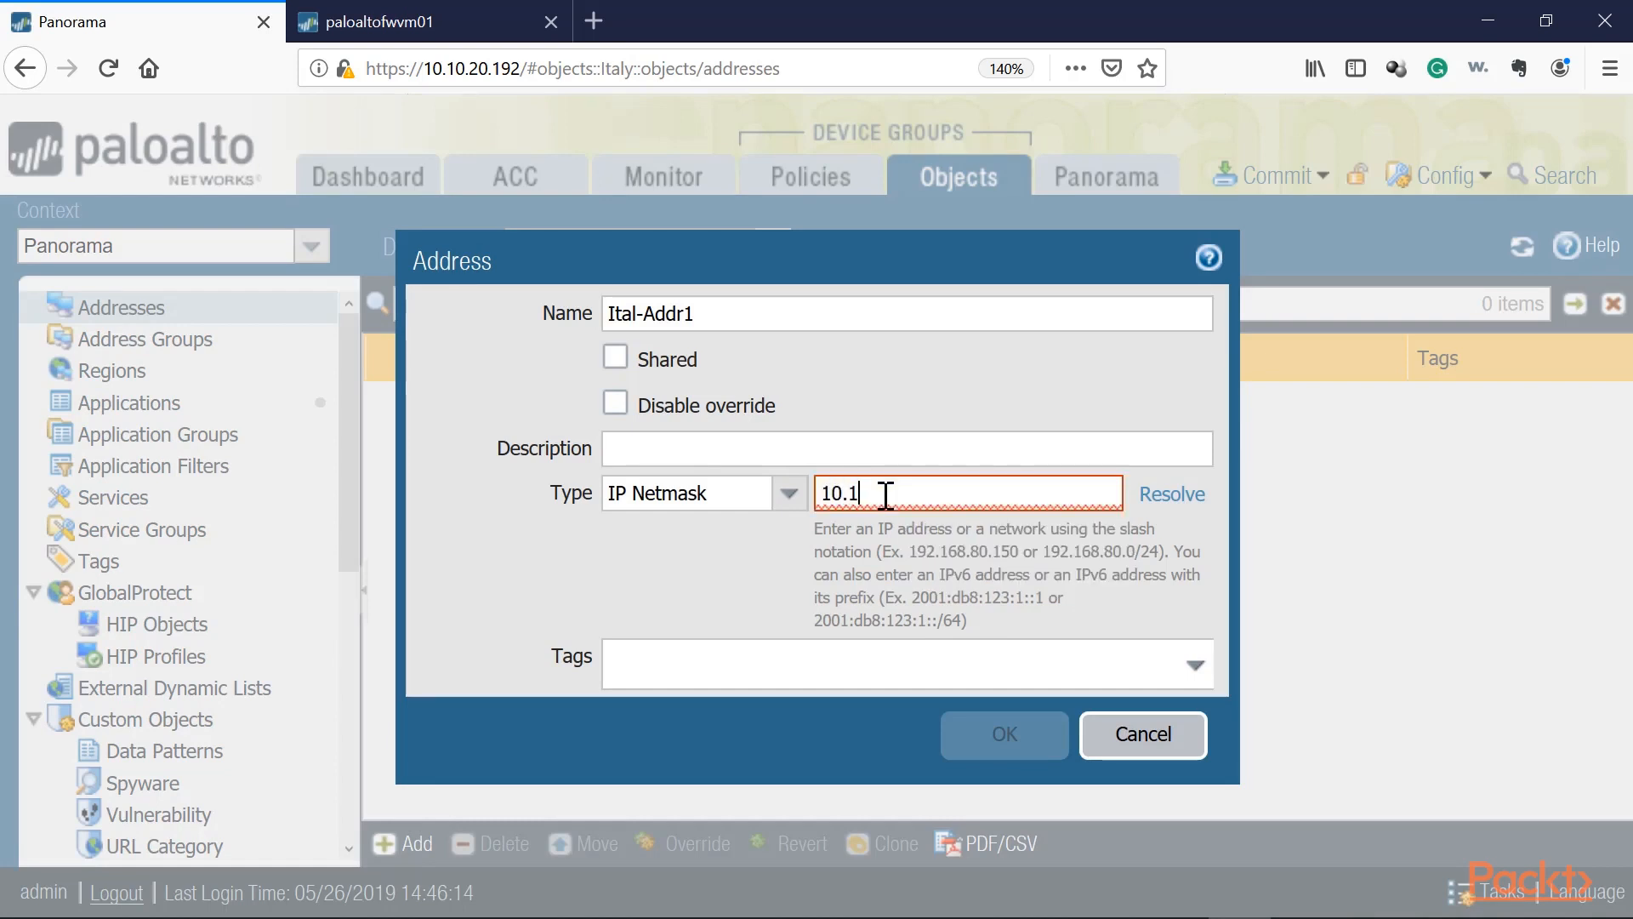
type("0.0.0/24")
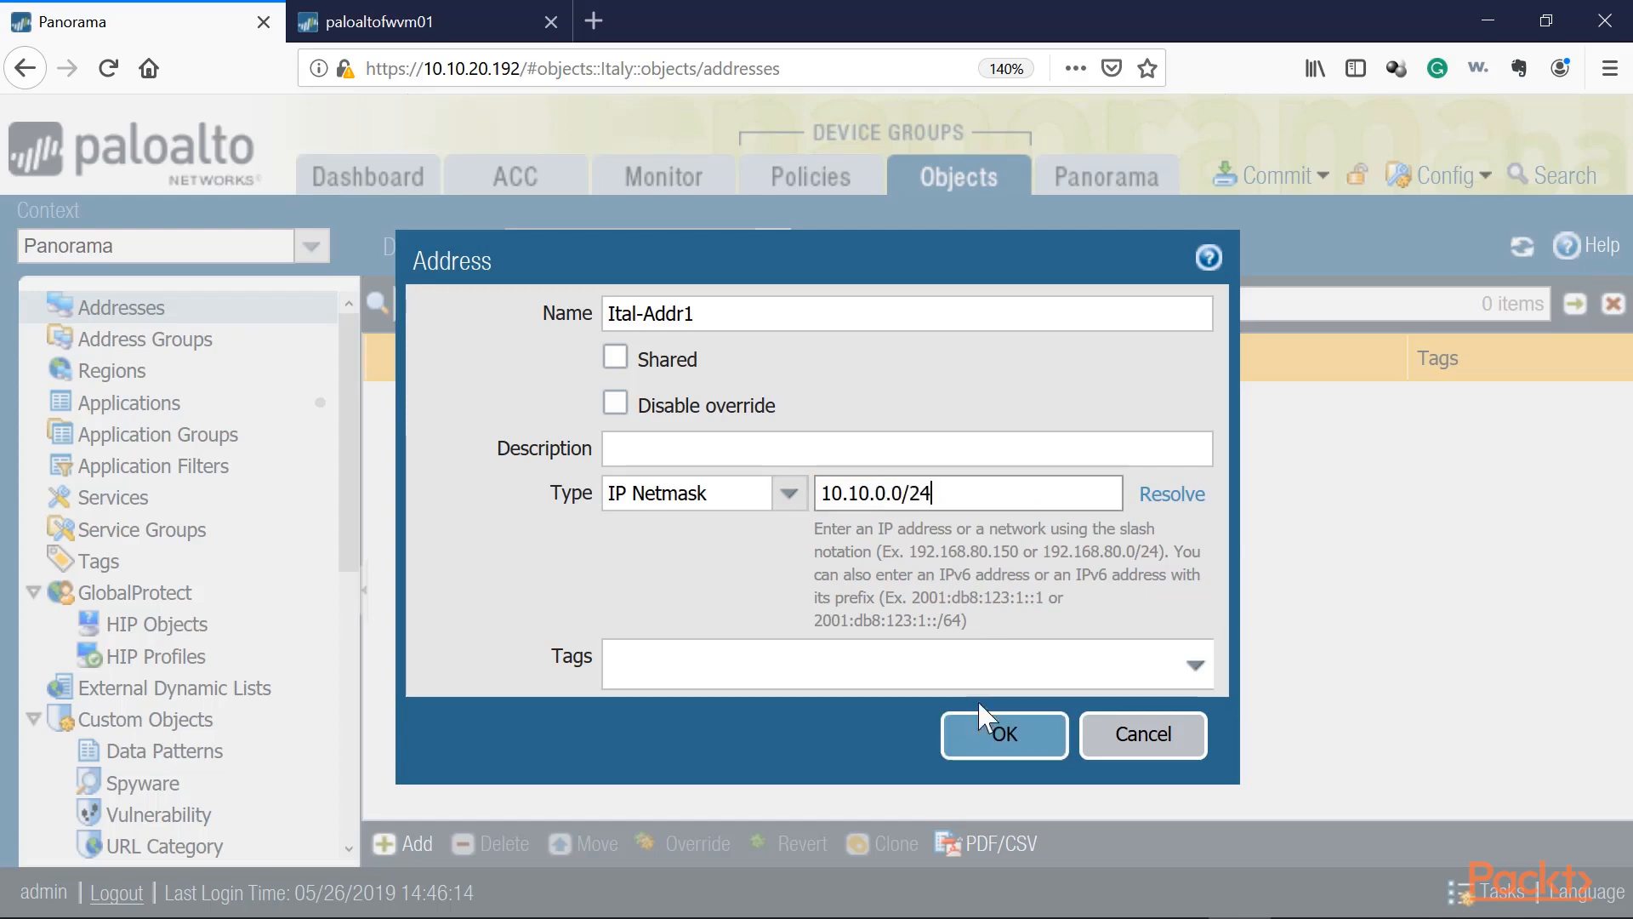
left_click(987, 736)
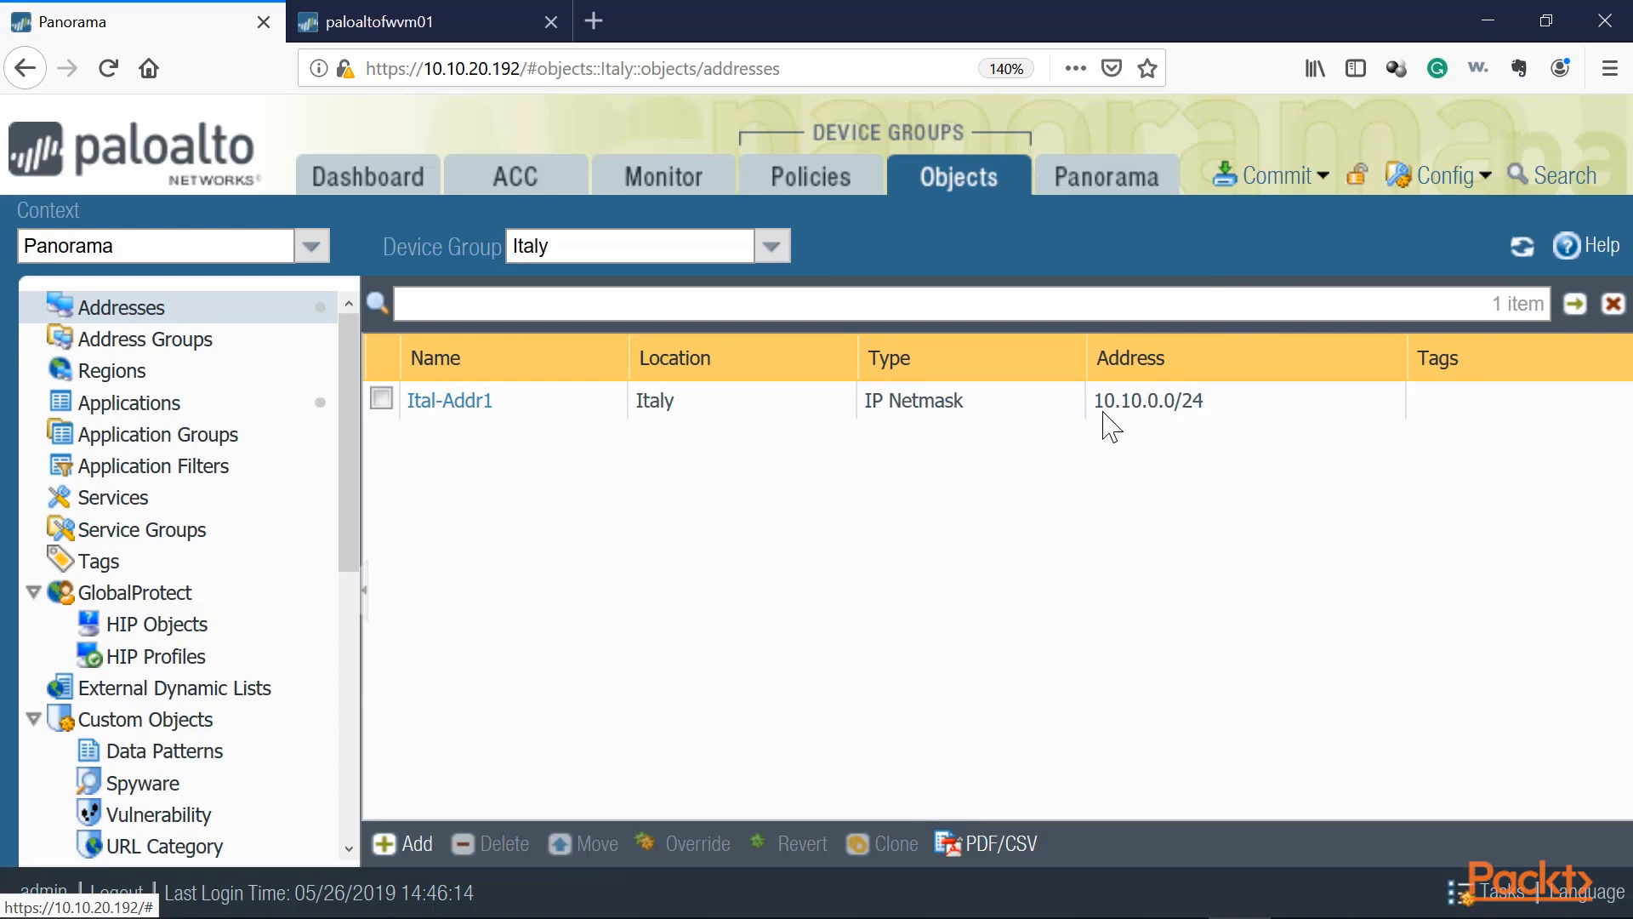
Step: Create an address object Dubai-Subnet1 with IP netmask 10.20.0.0/24 in the United Arab Emirates device group
left_click(771, 247)
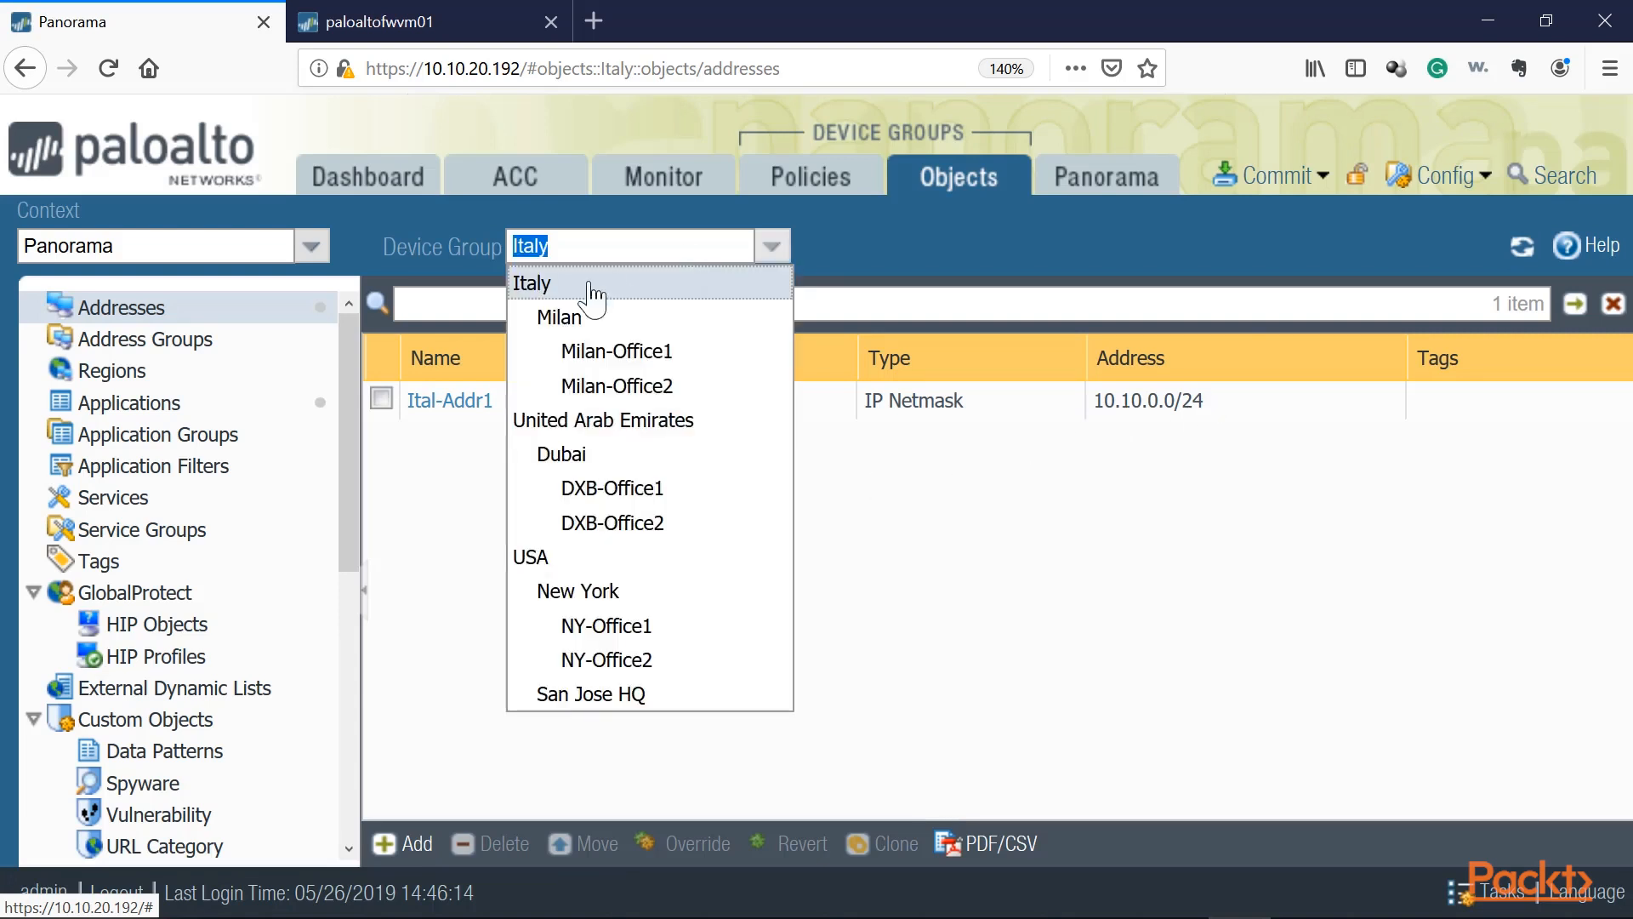
left_click(574, 421)
left_click(404, 844)
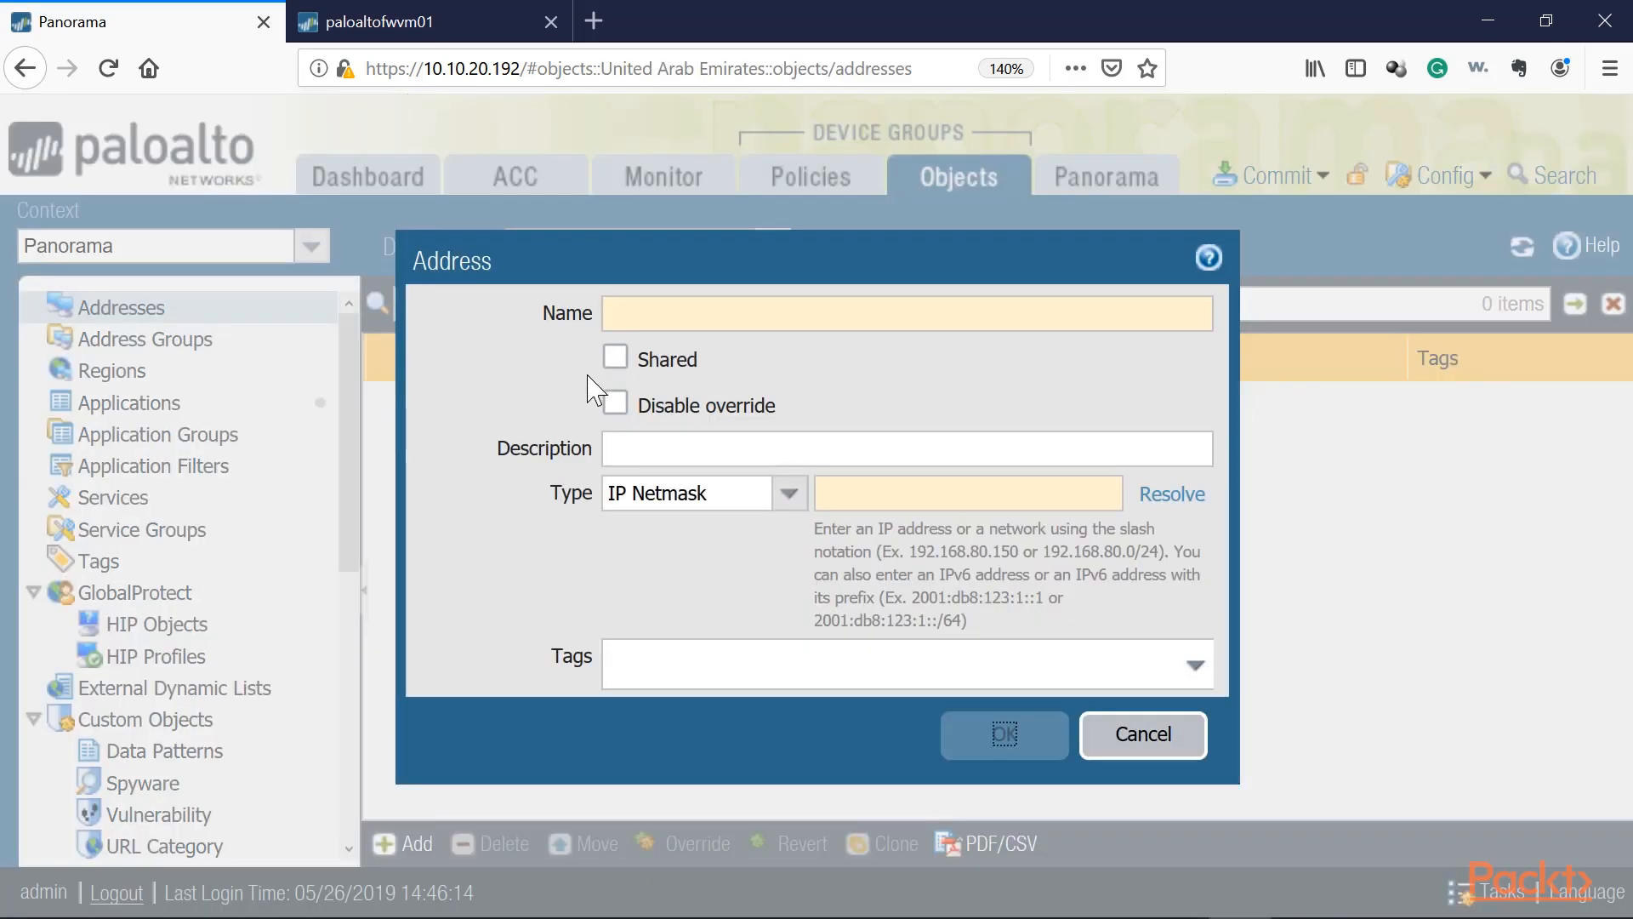
left_click(718, 316)
type("D")
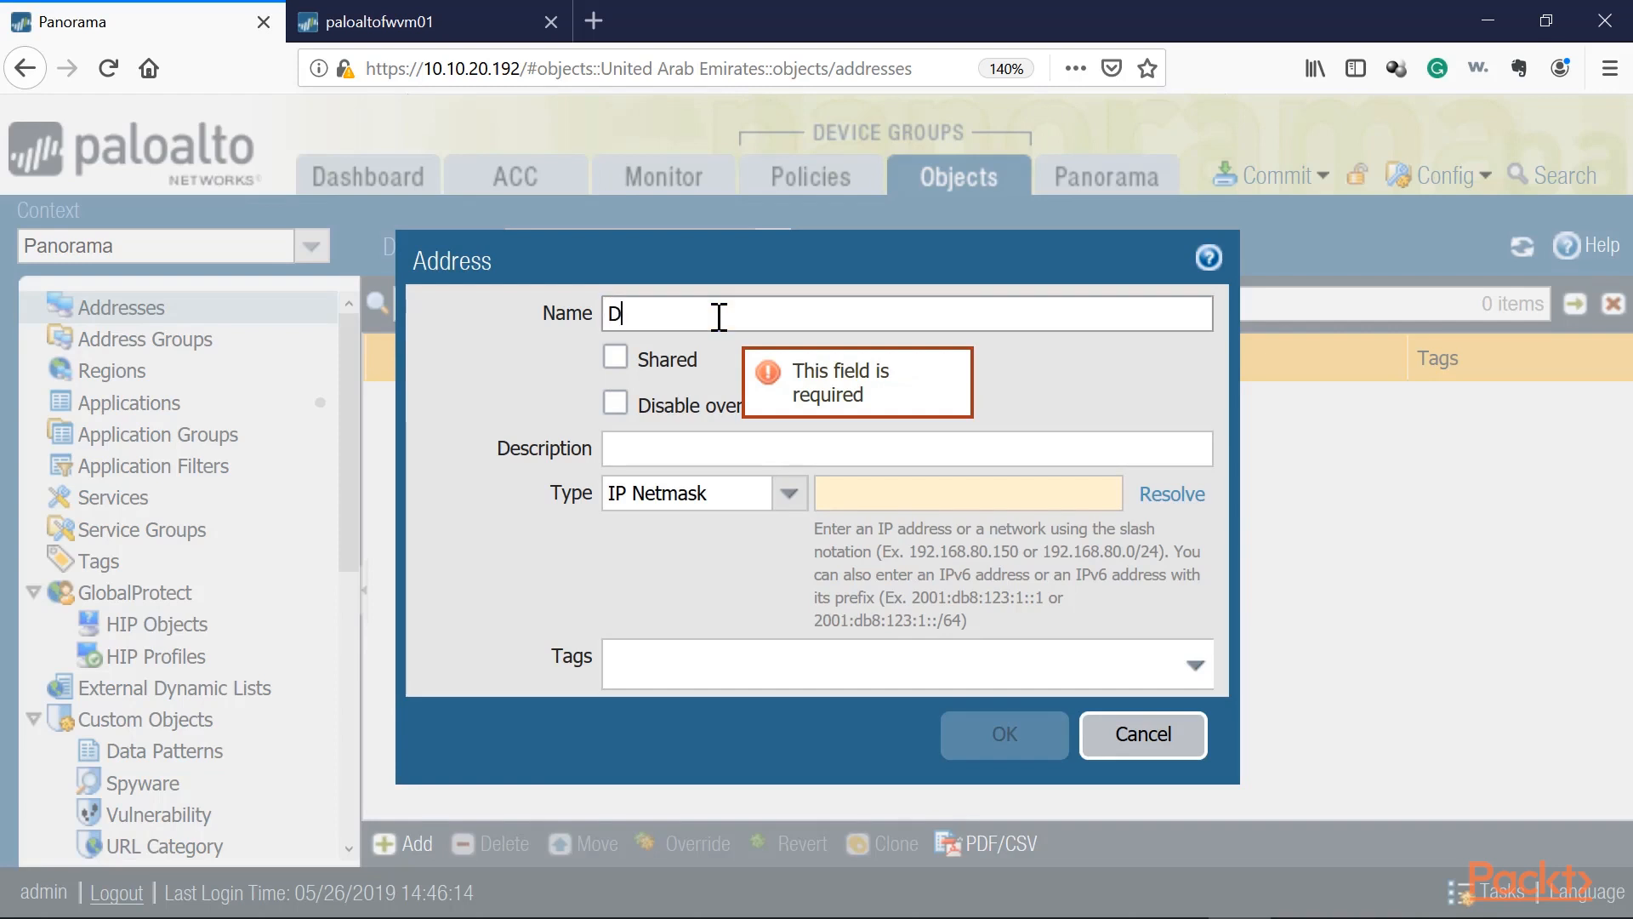
type("ubai-Subnet1-")
left_click(876, 502)
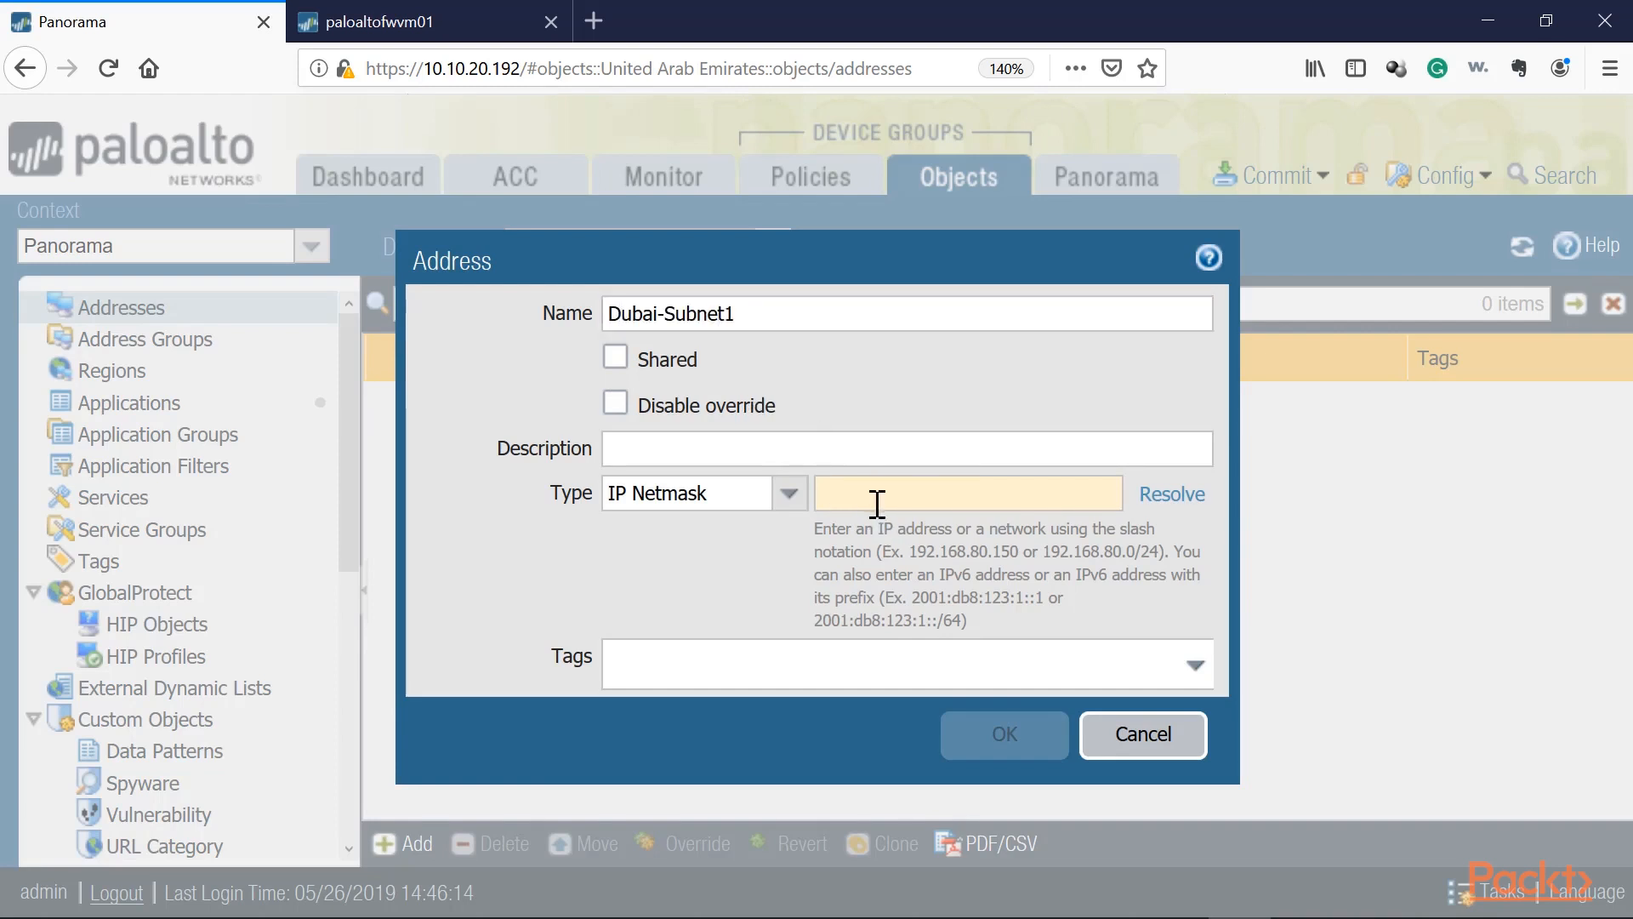
type("10.20.0.0/24")
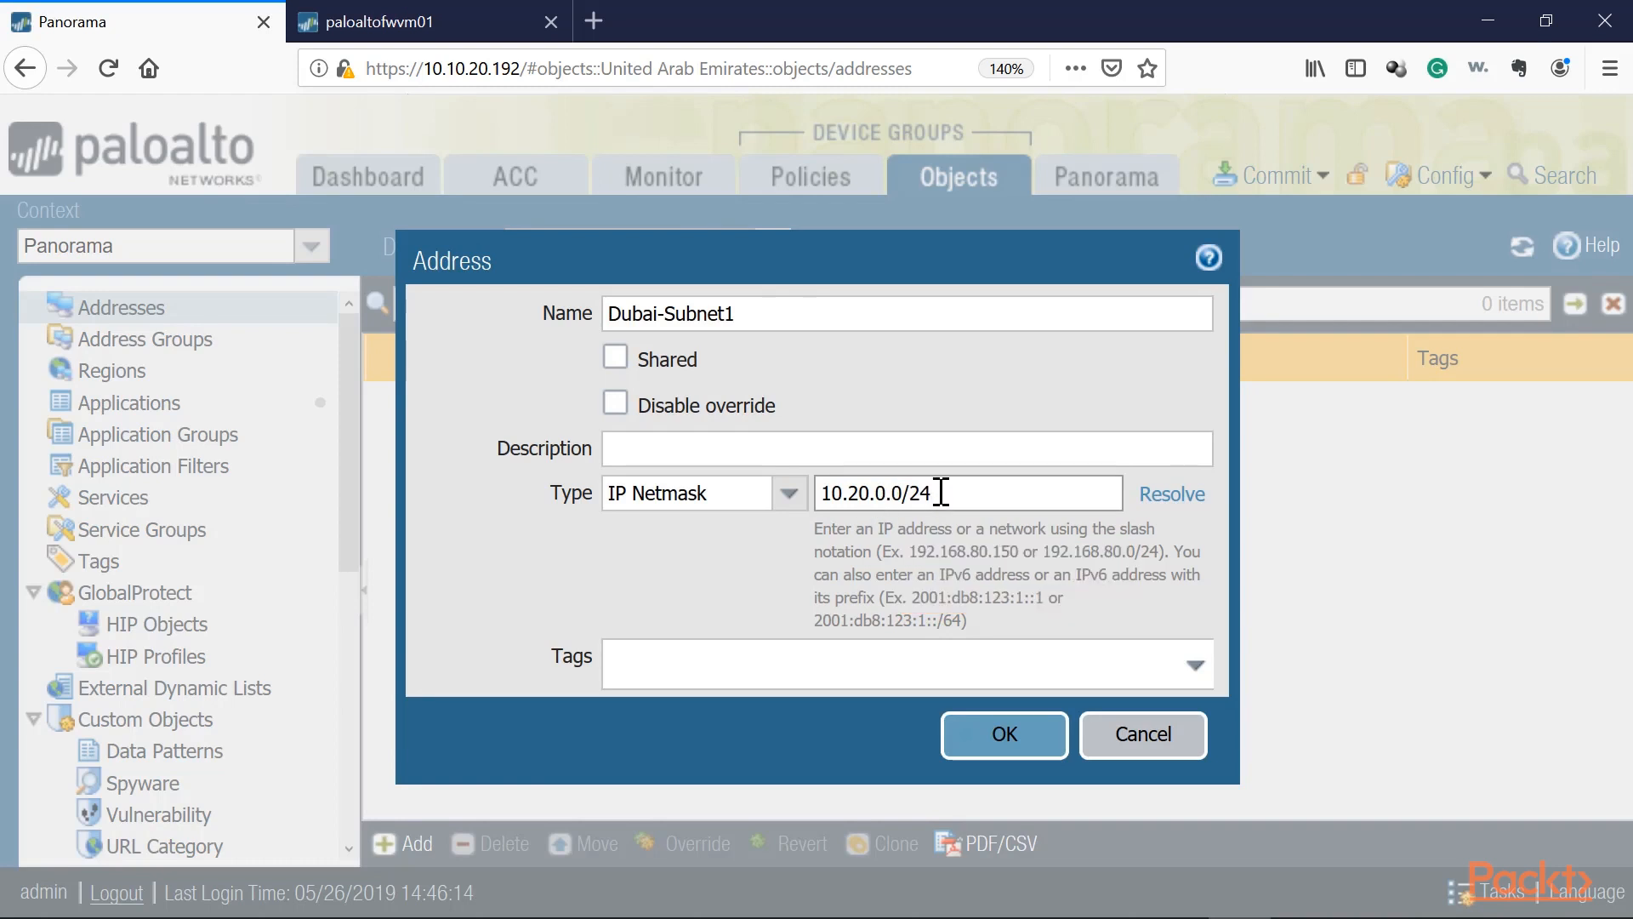
left_click_drag(768, 313, 537, 311)
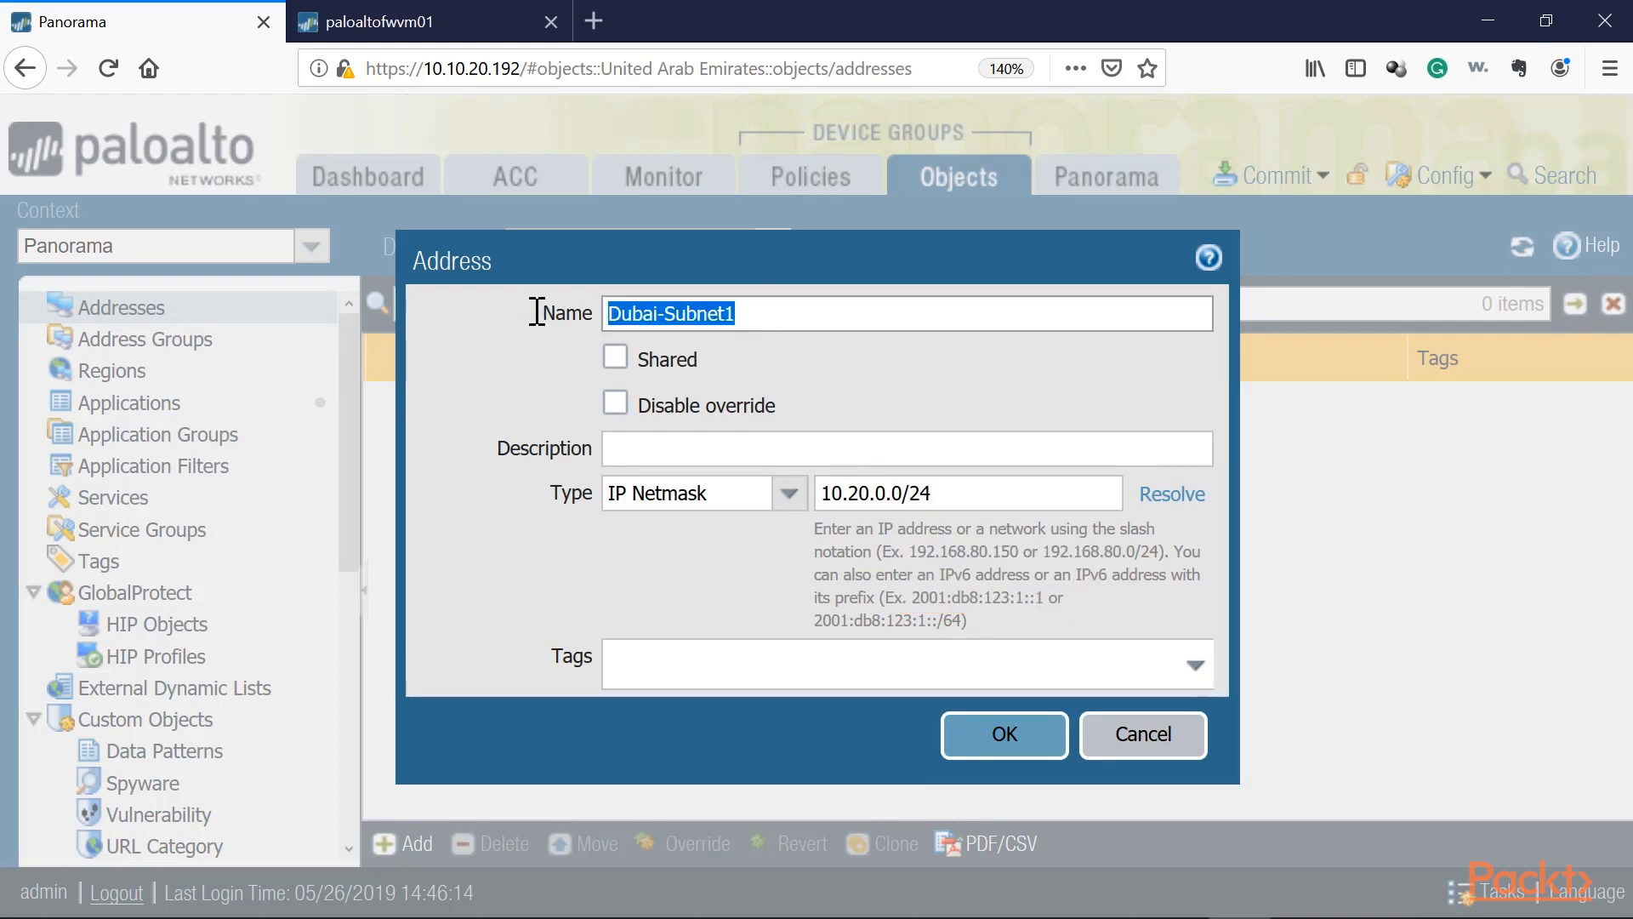
left_click(1003, 734)
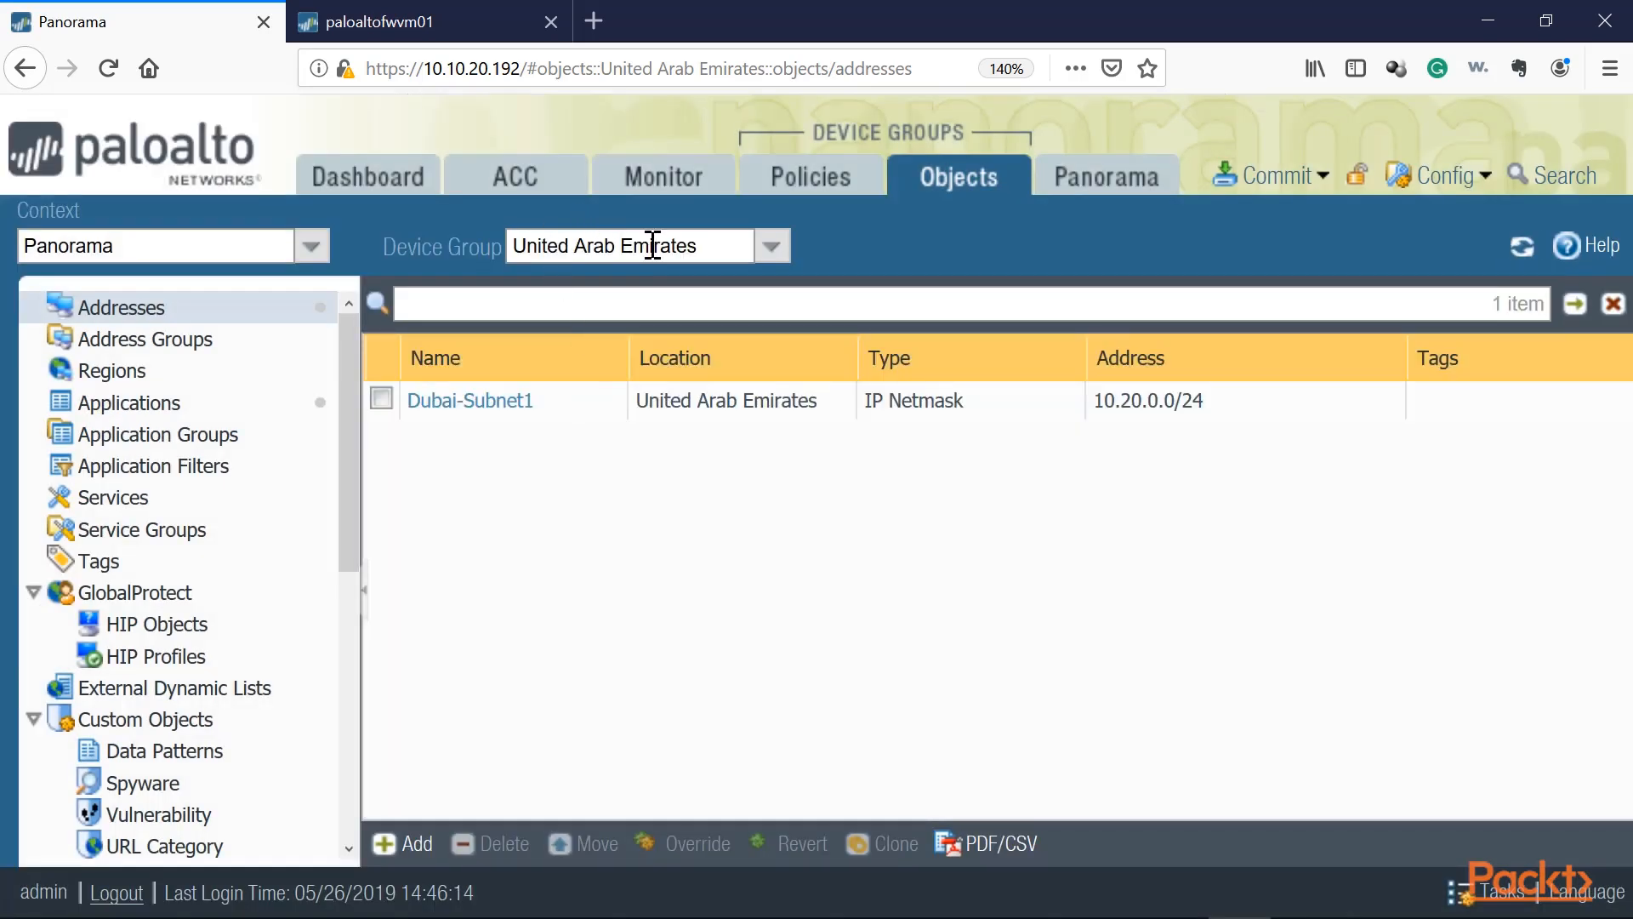
Step: View the address objects in the DXB-Office1, Dubai and DXB-Office2 device groups
left_click(772, 247)
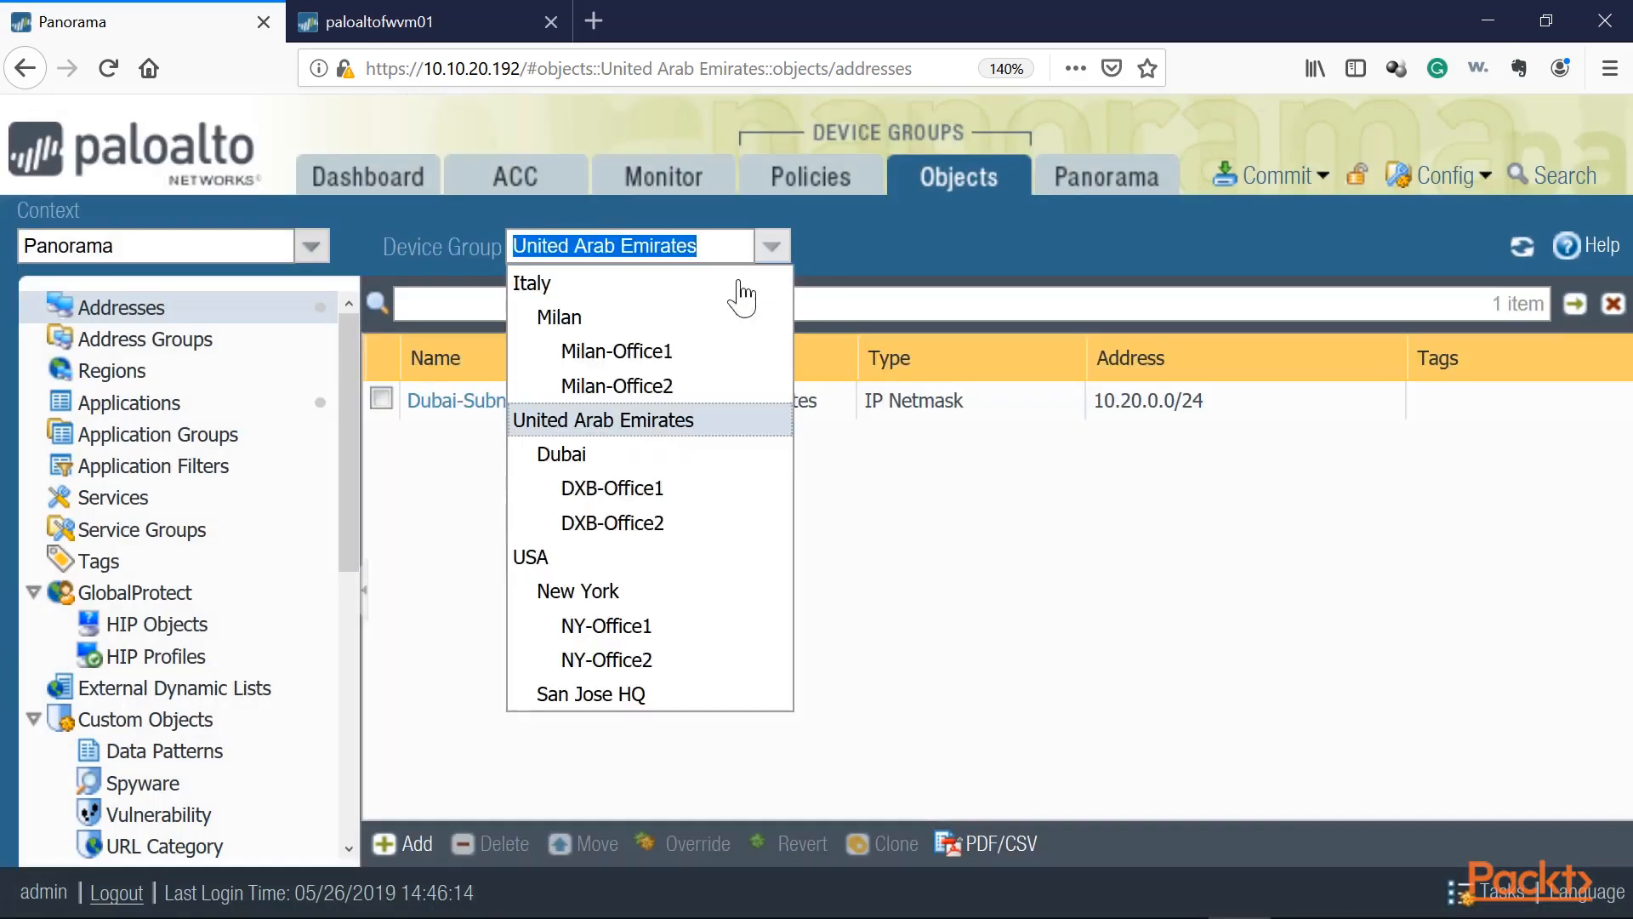
left_click(621, 490)
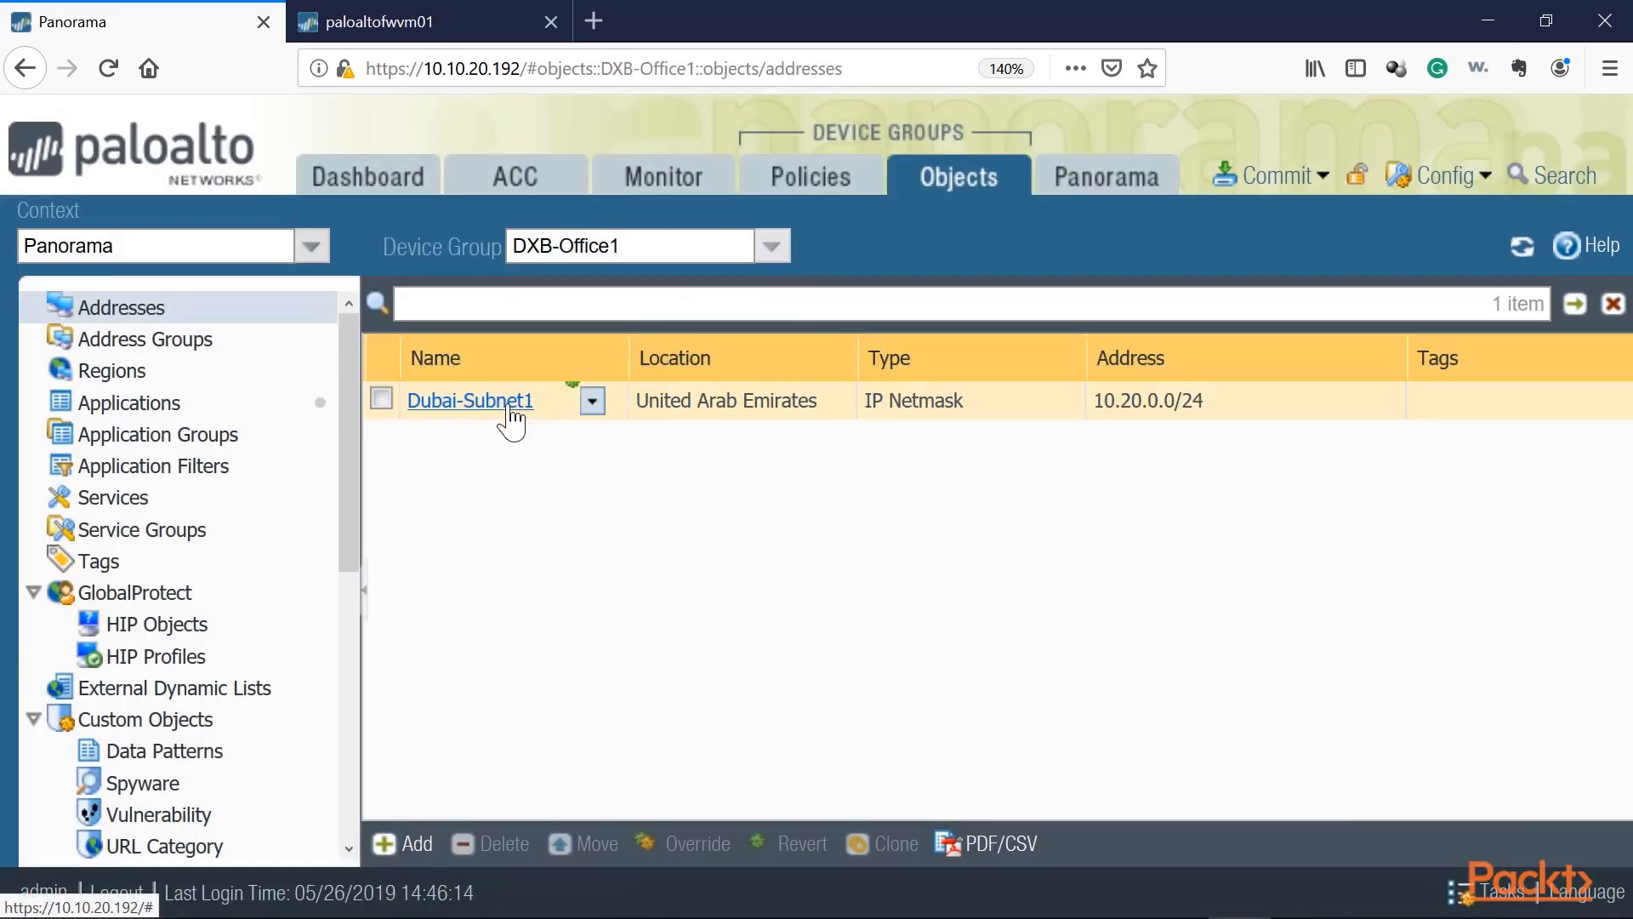
left_click(772, 246)
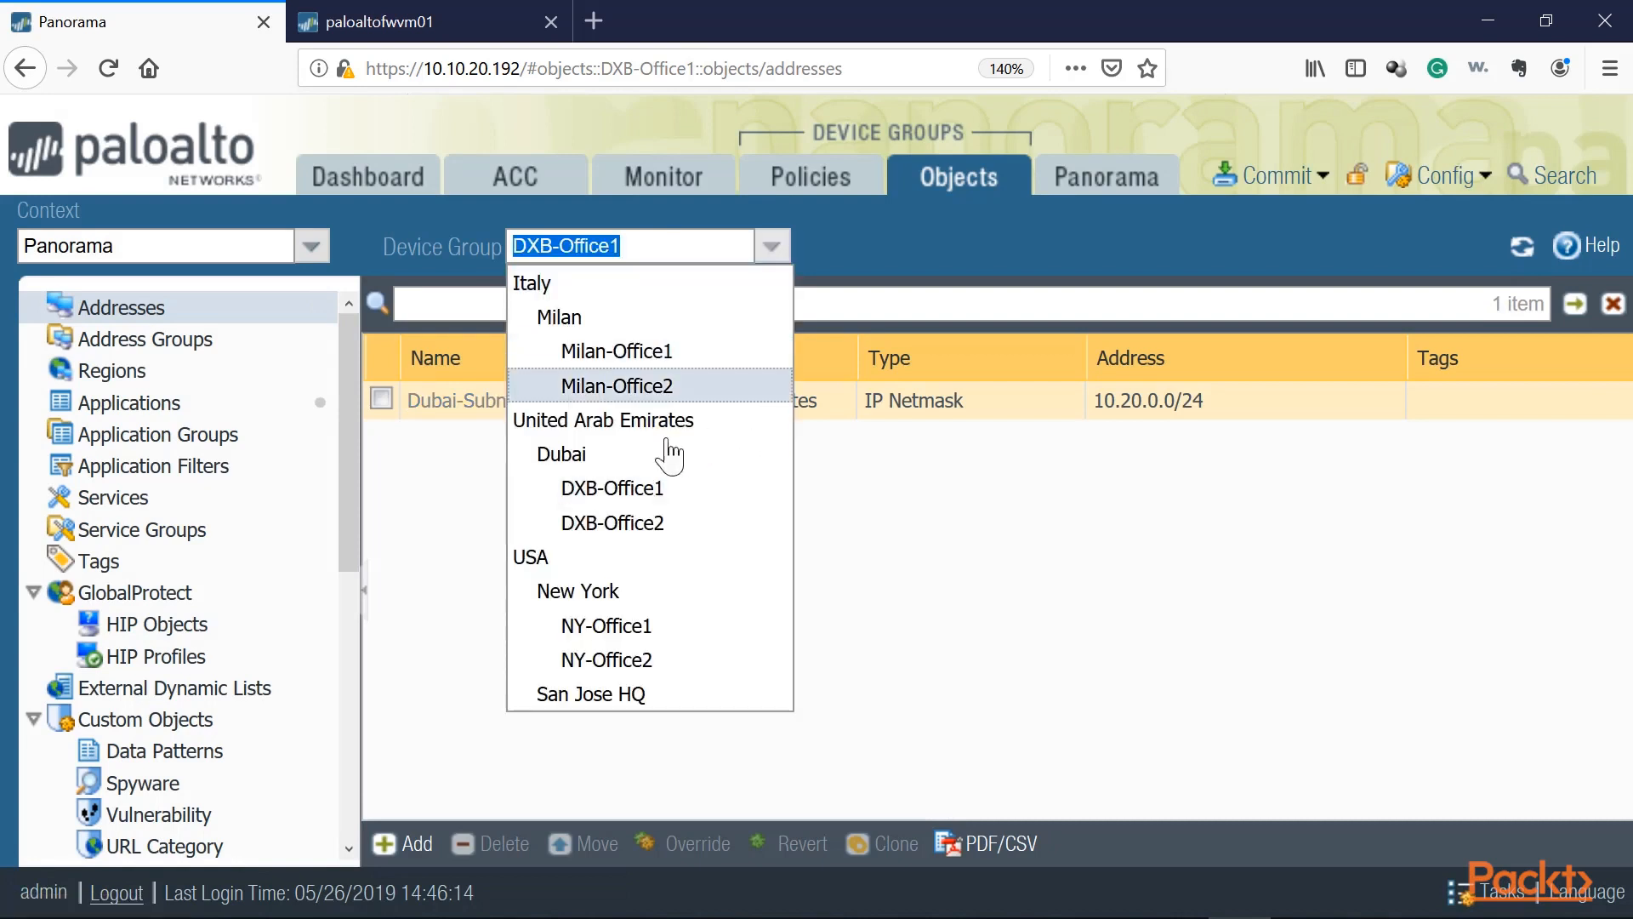
left_click(611, 460)
left_click(772, 247)
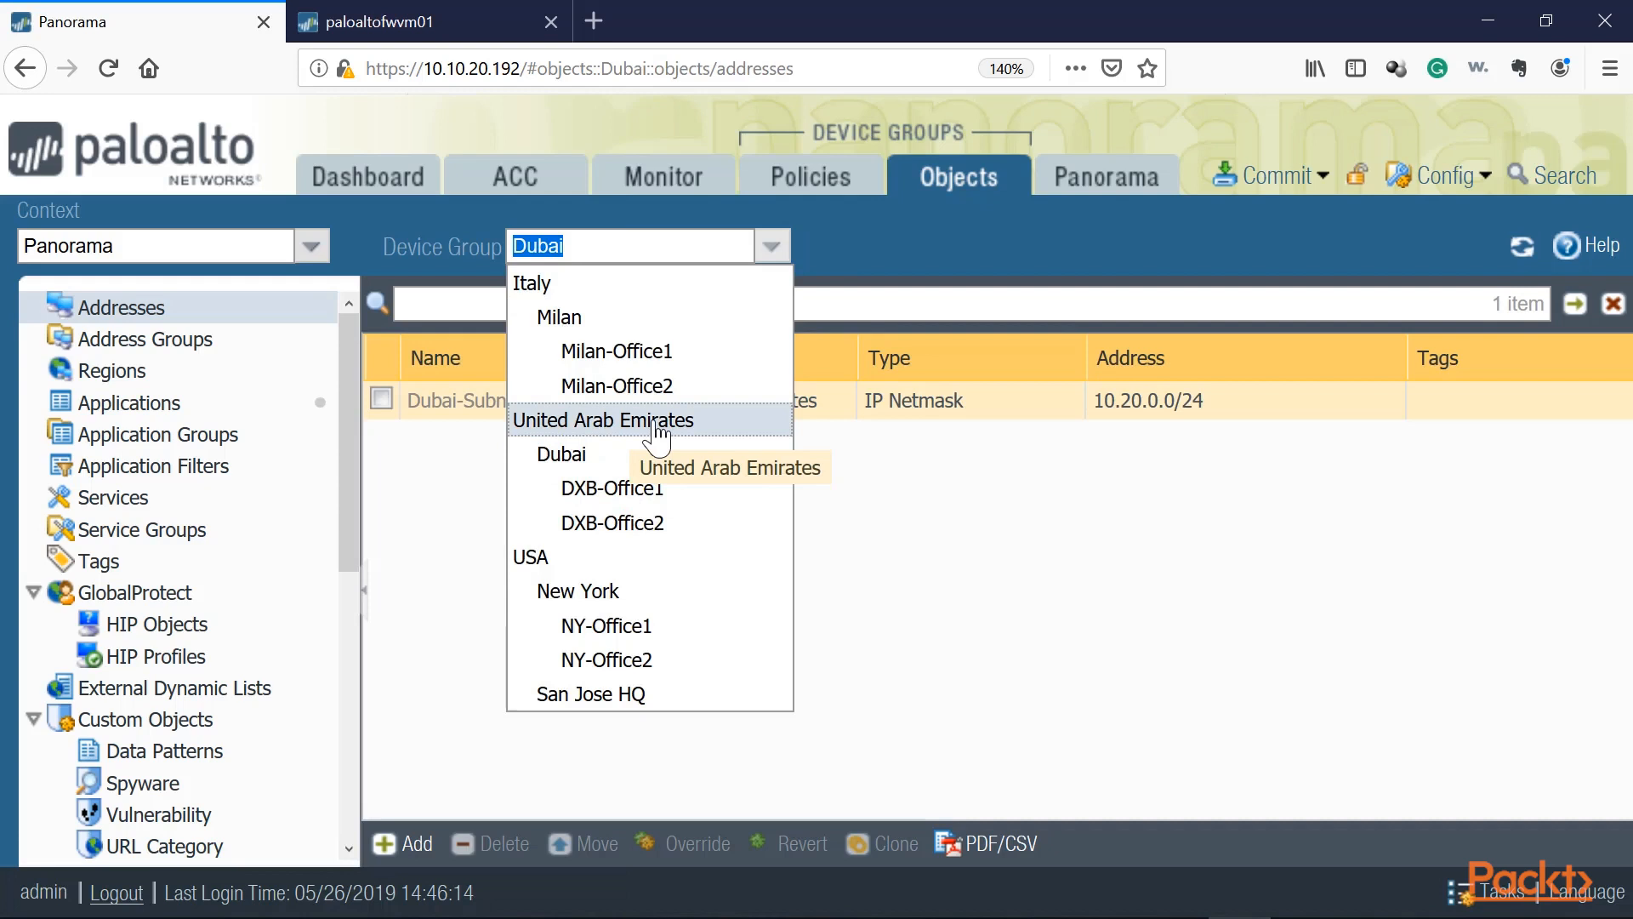
left_click(627, 523)
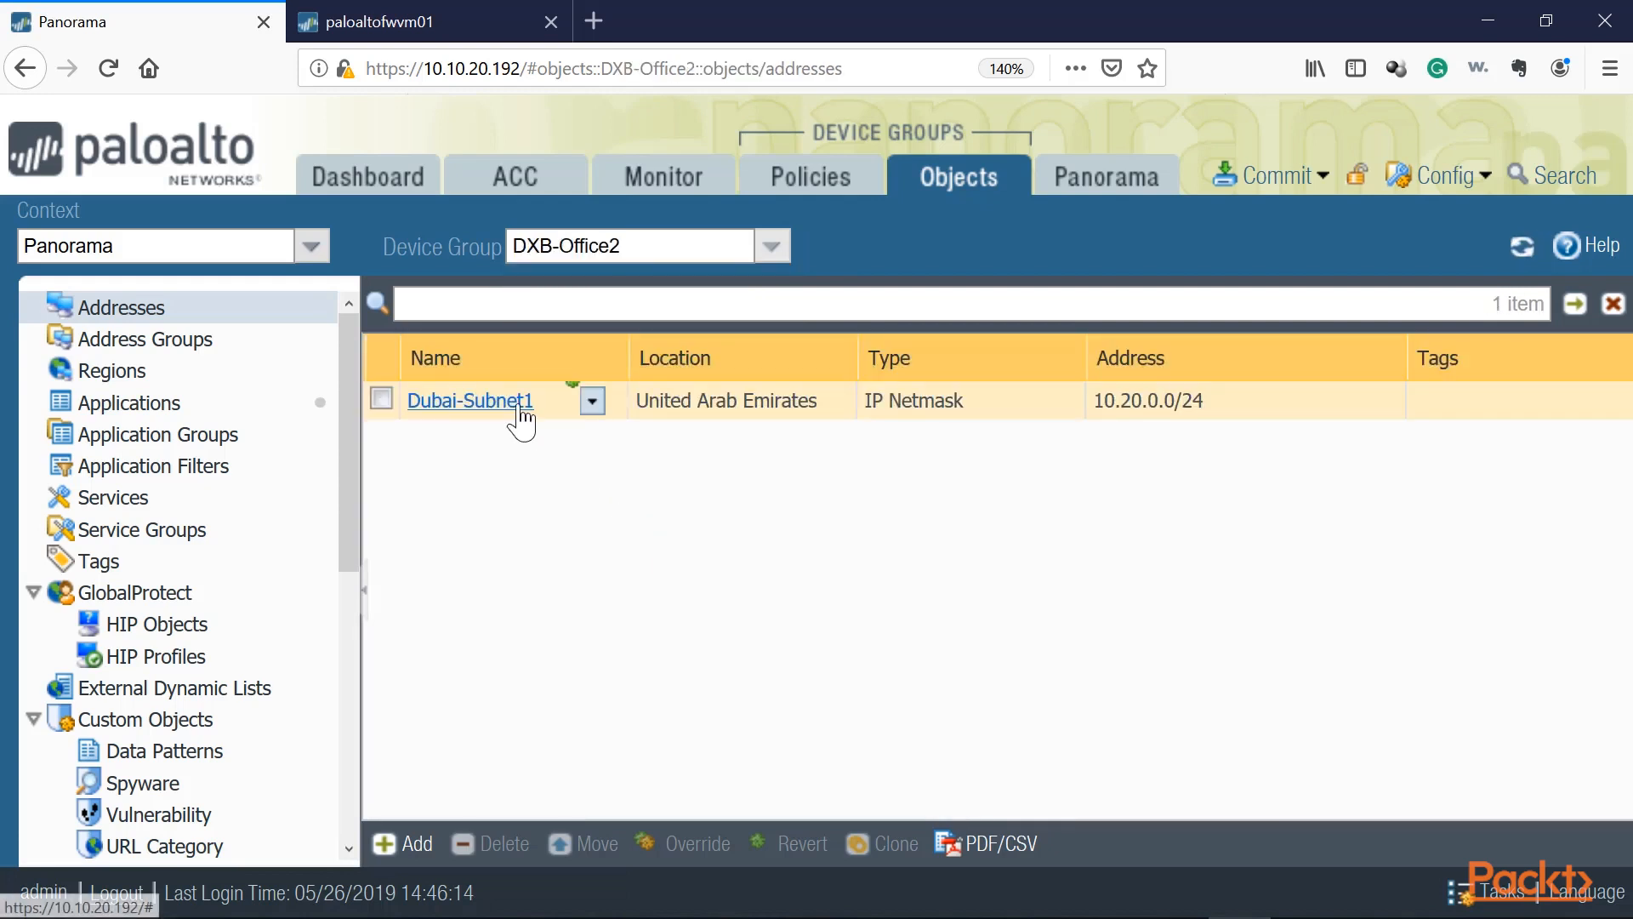
left_click(771, 247)
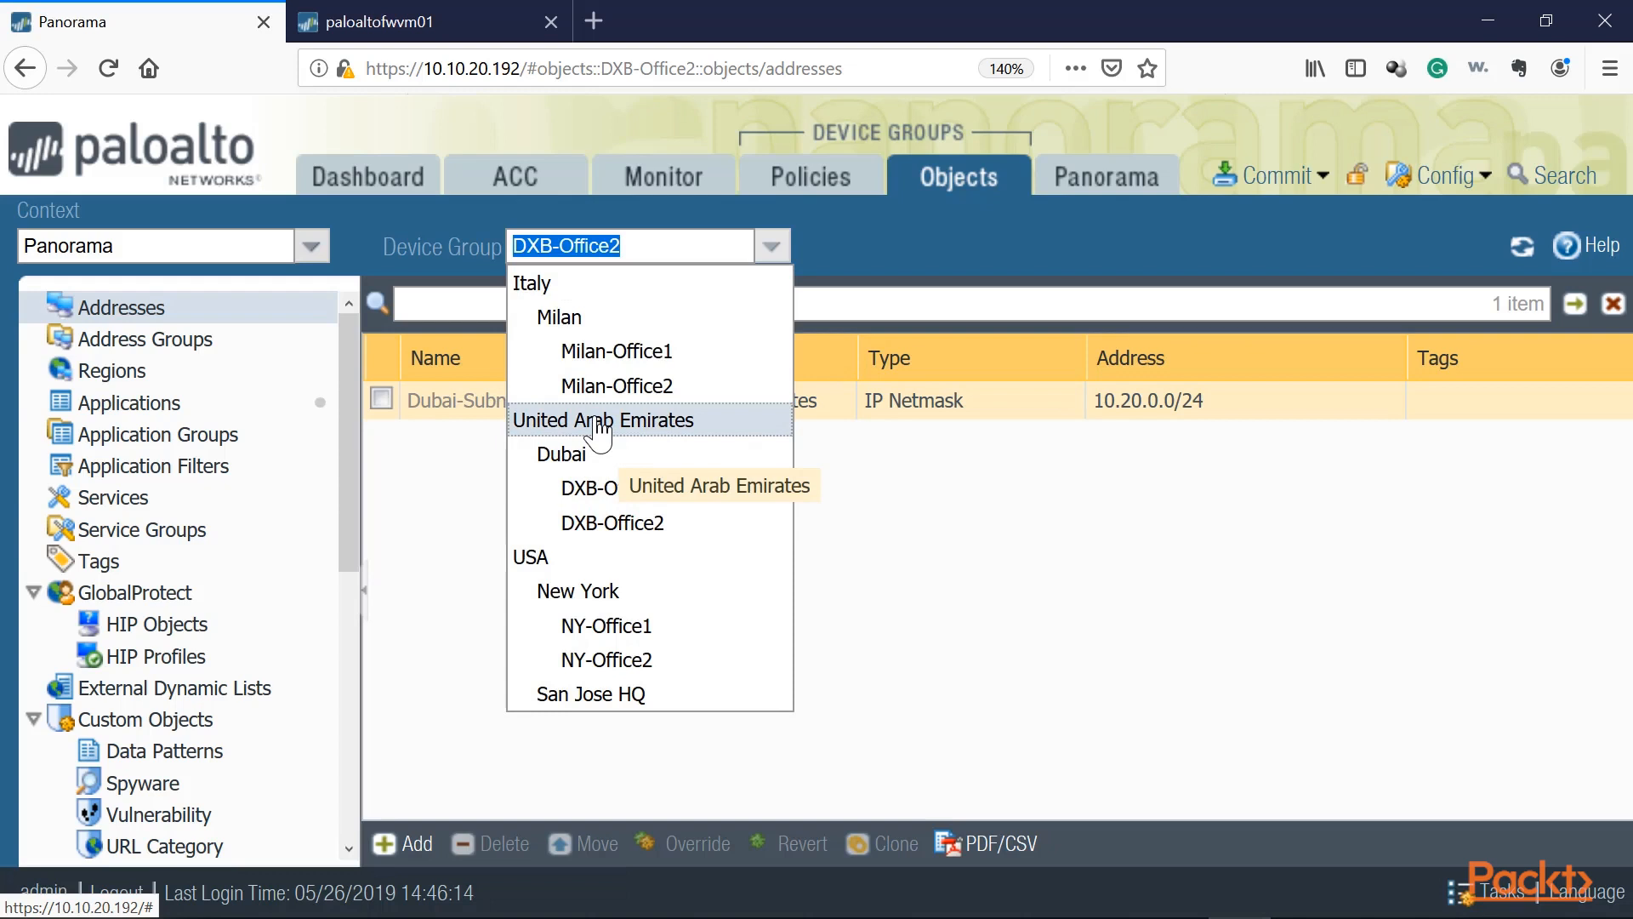
left_click(613, 522)
left_click(545, 492)
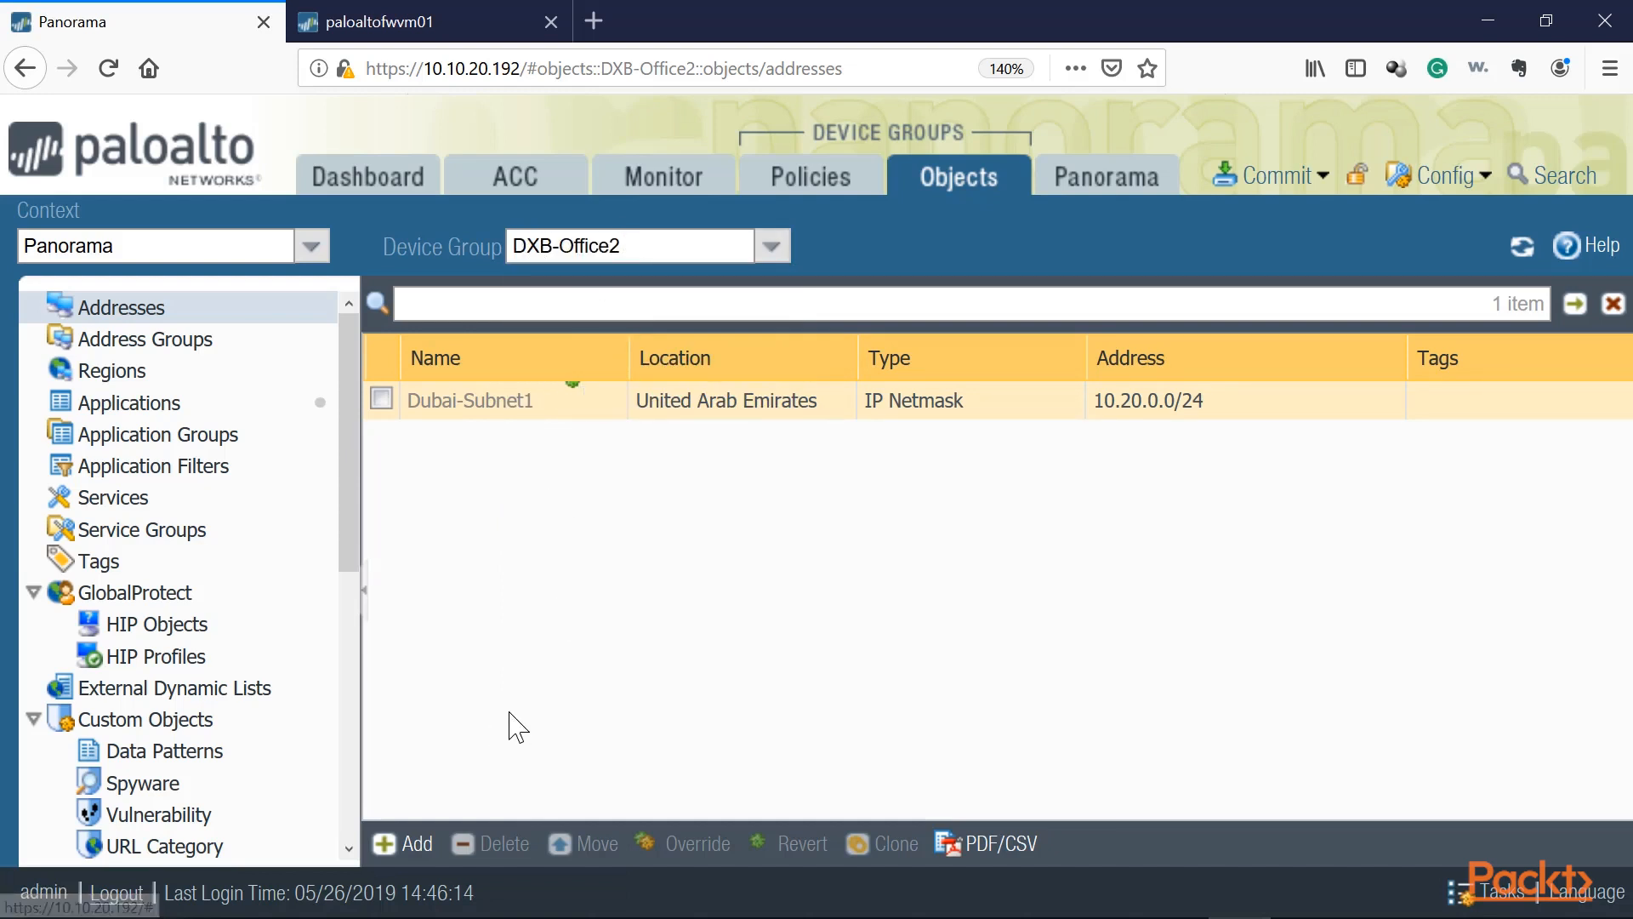
Step: Create an address object Dubai-Subnet-Office2 with IP netmask 10.30.0.0/24 in the DXB-Office2 device group
left_click(646, 248)
left_click(611, 246)
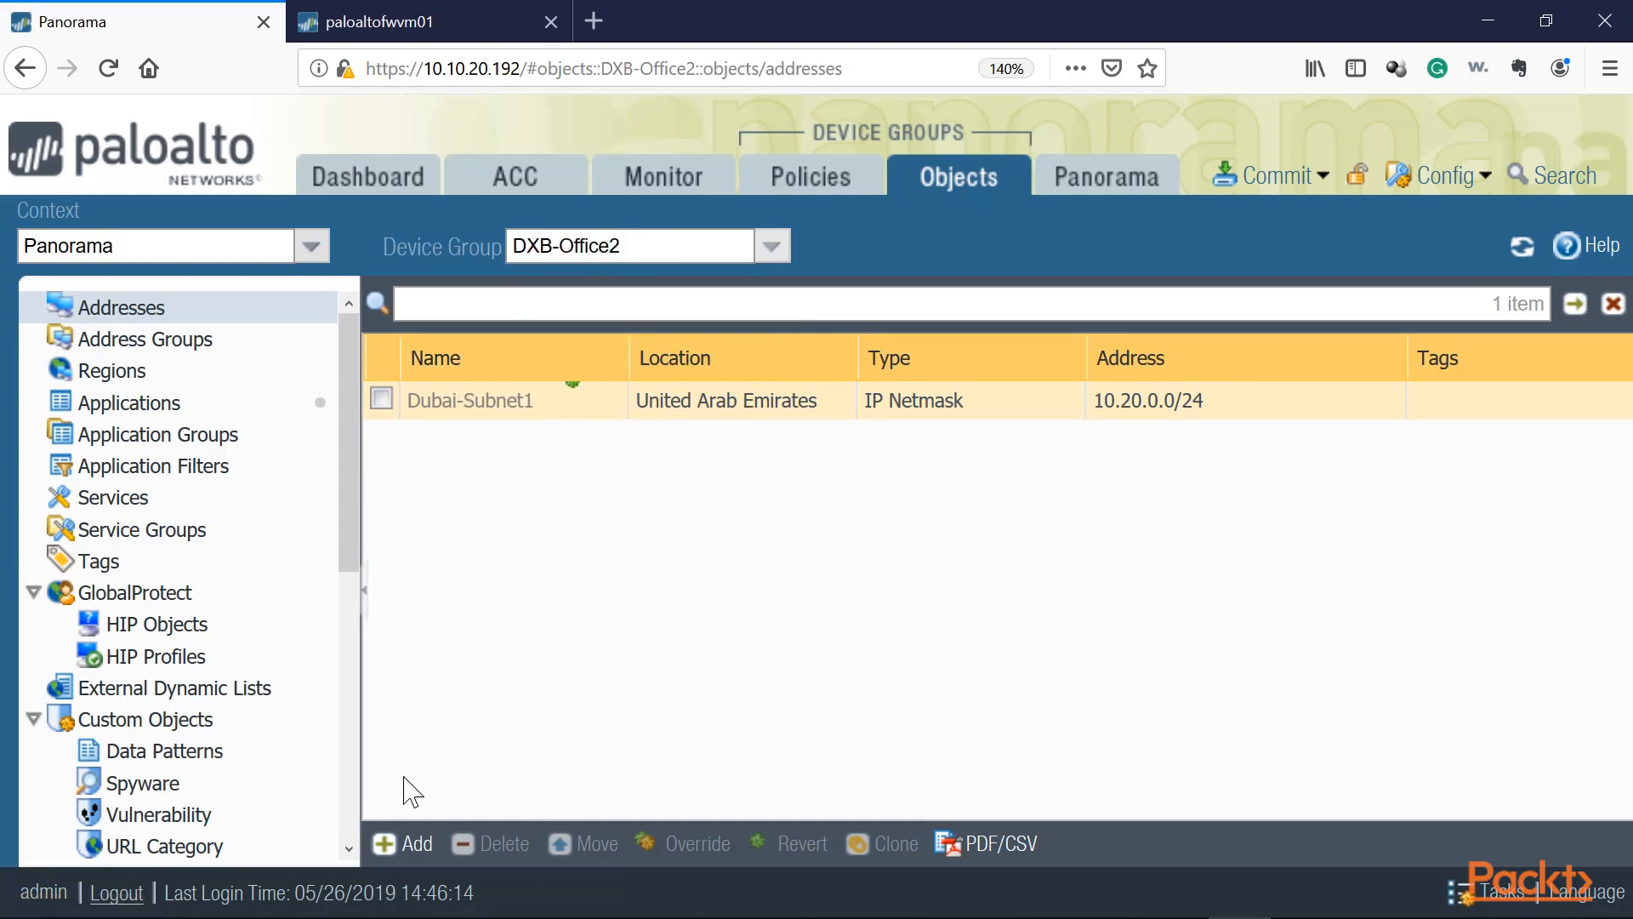
left_click(387, 842)
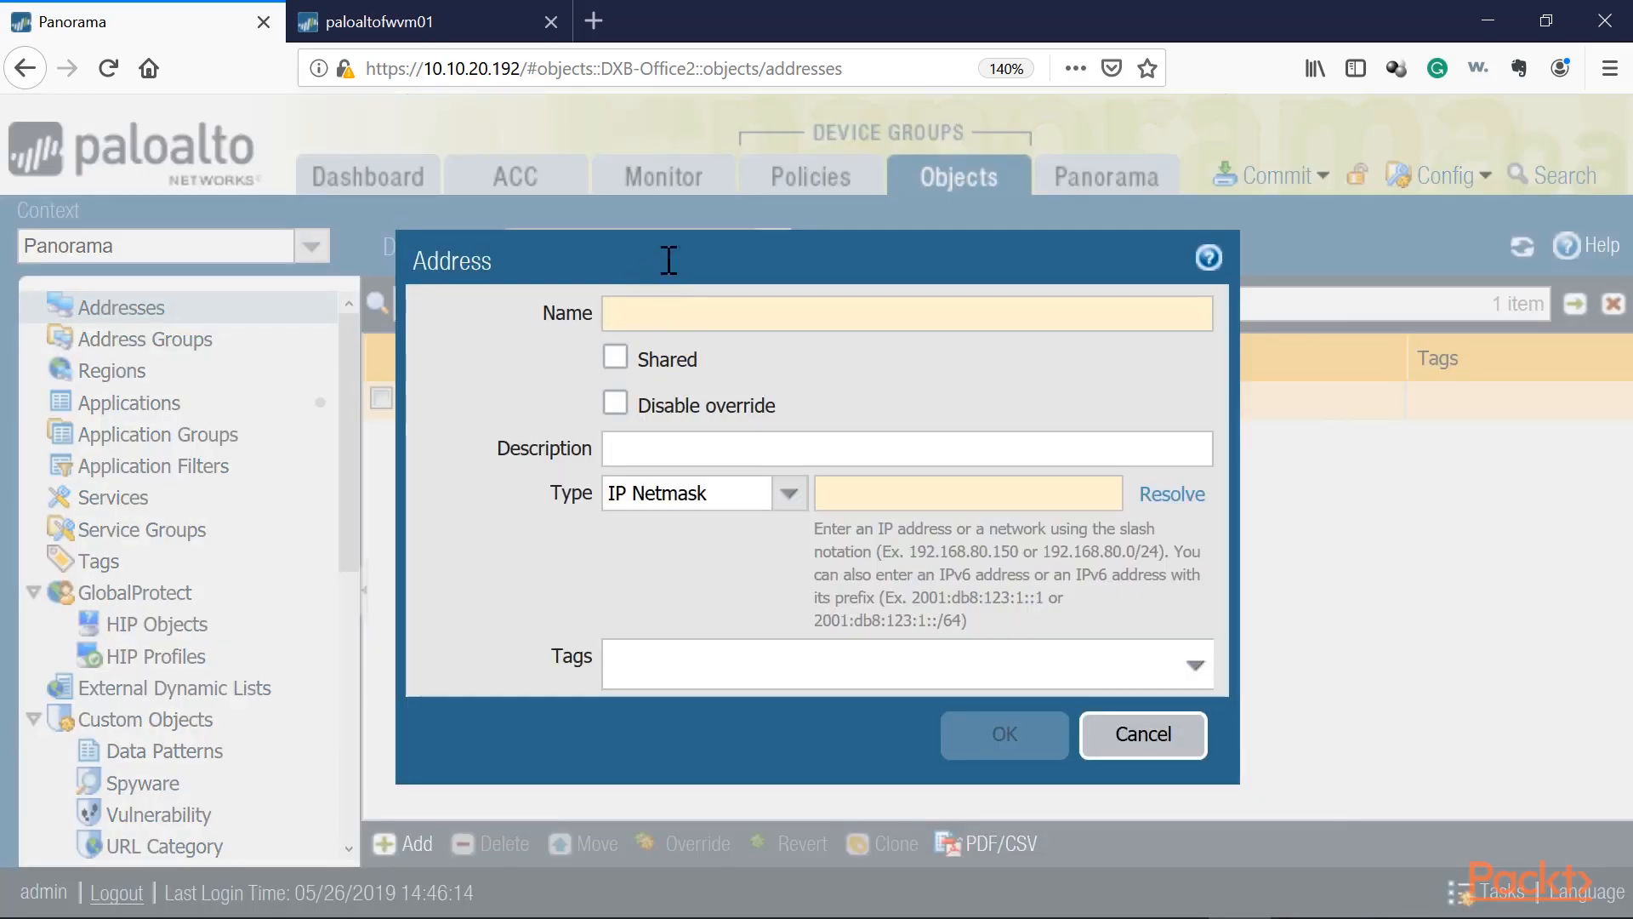
left_click_drag(669, 260, 726, 285)
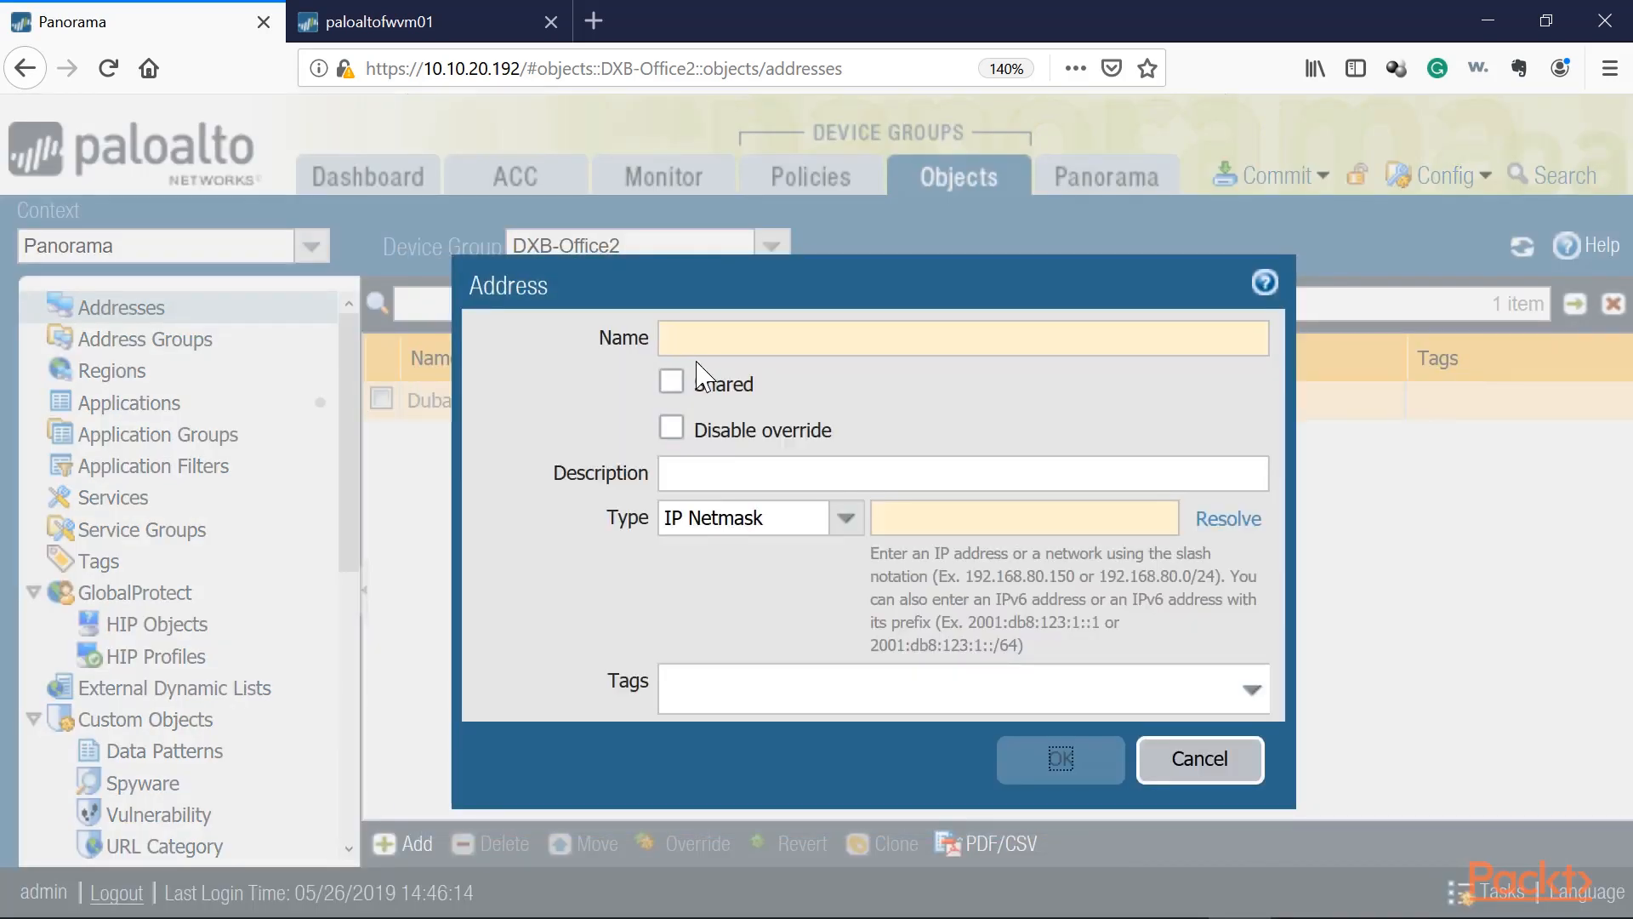
left_click(746, 338)
type("Dubai-Subnet-Office")
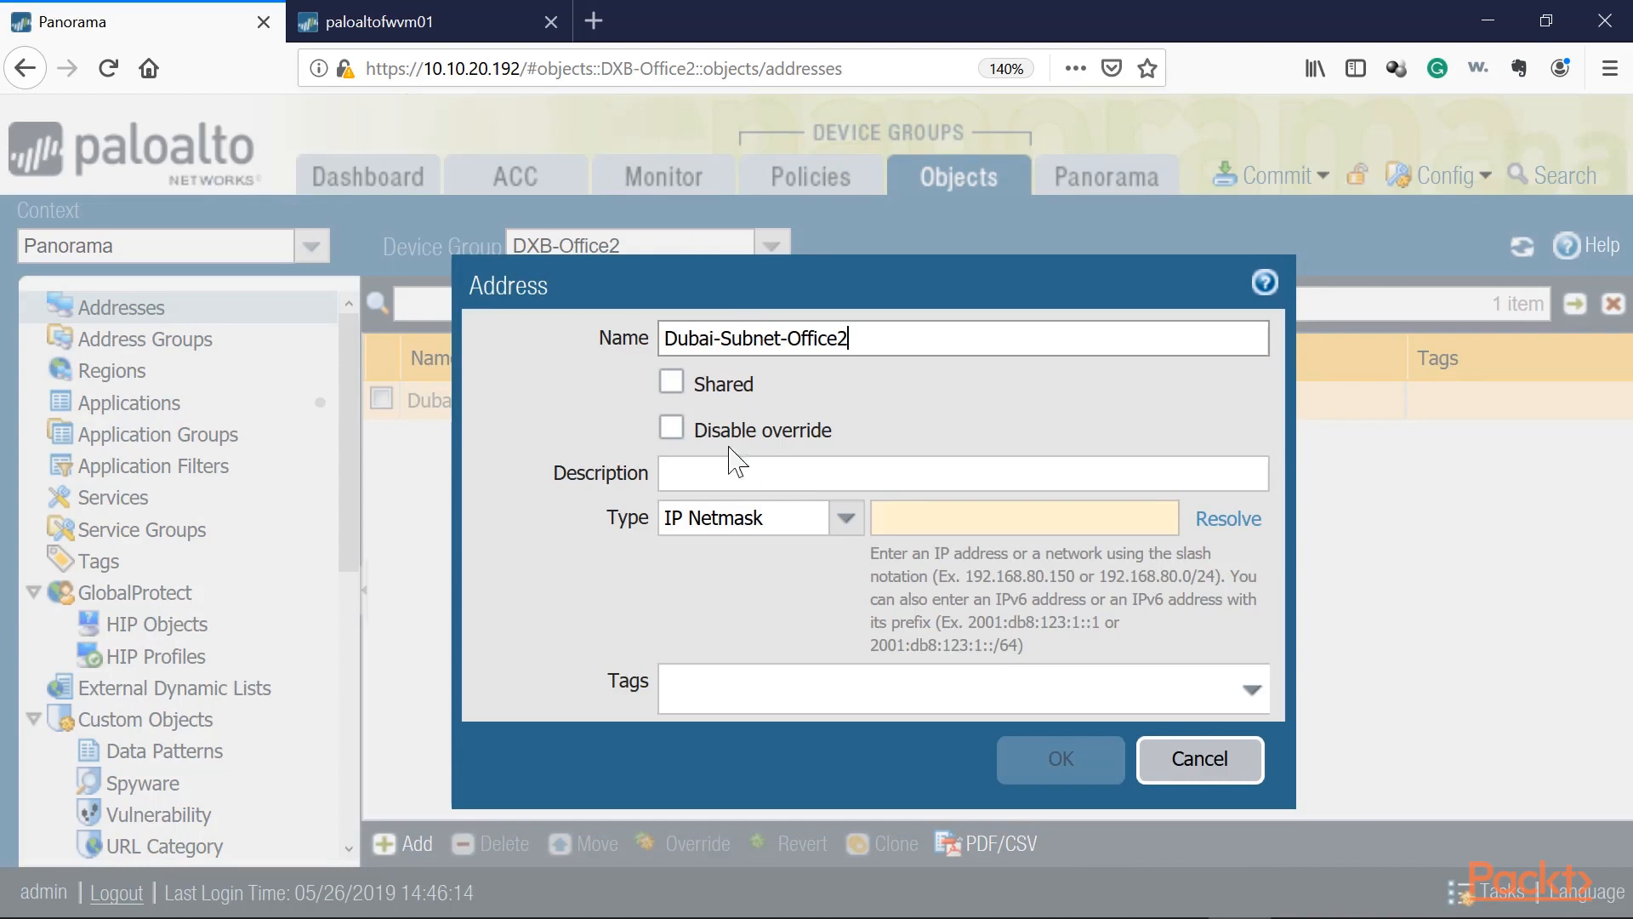
left_click(922, 527)
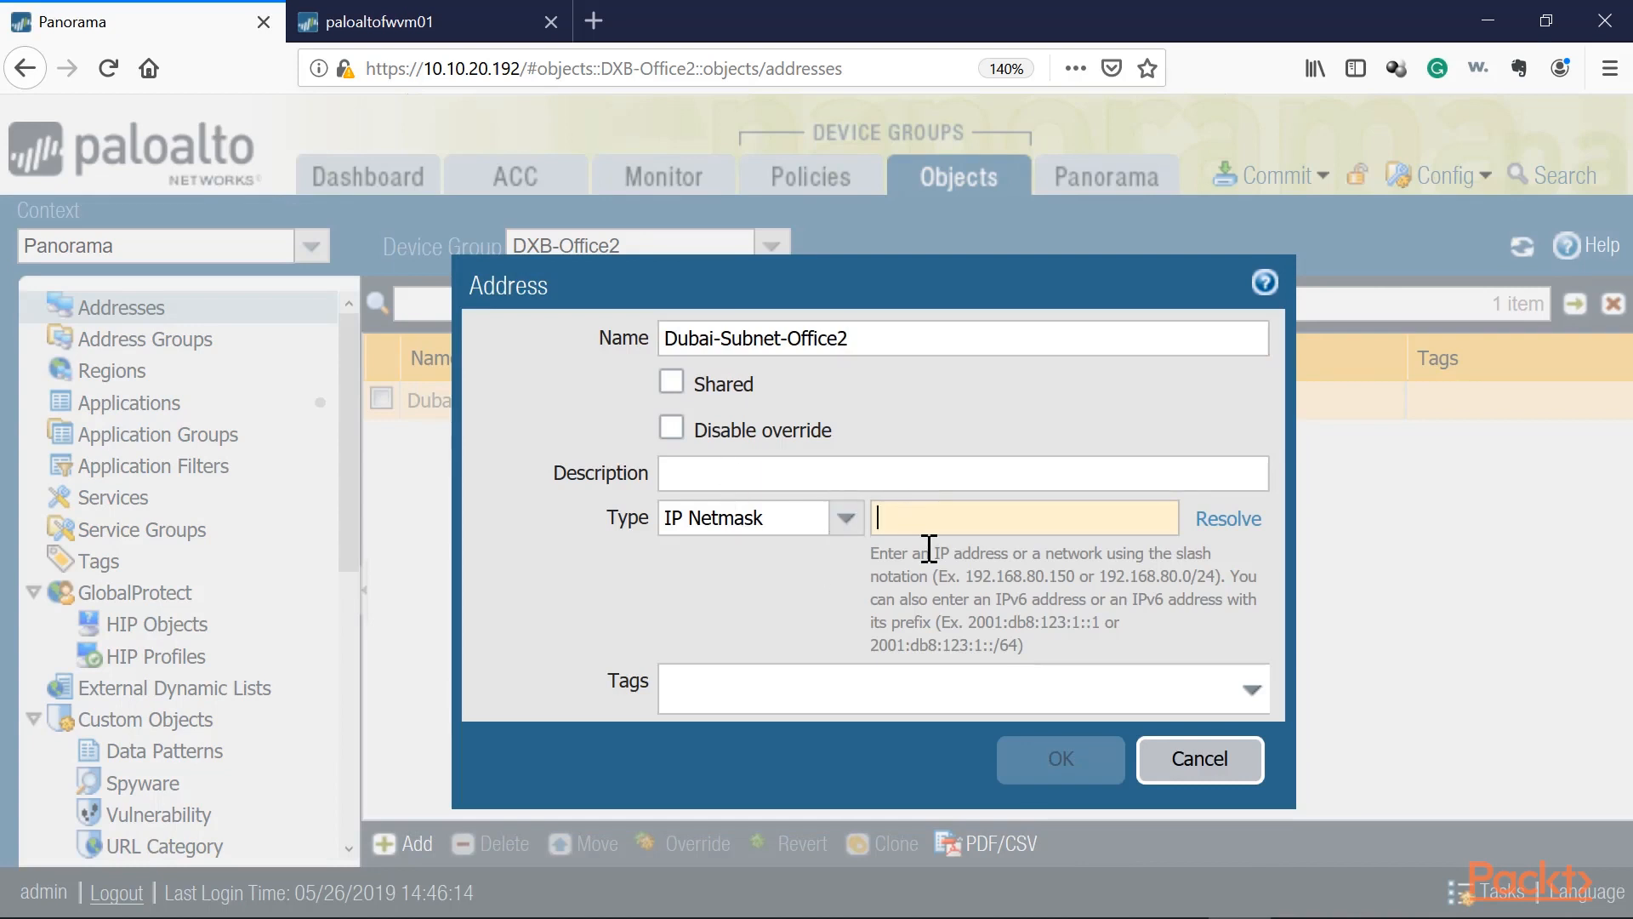
type("10.30")
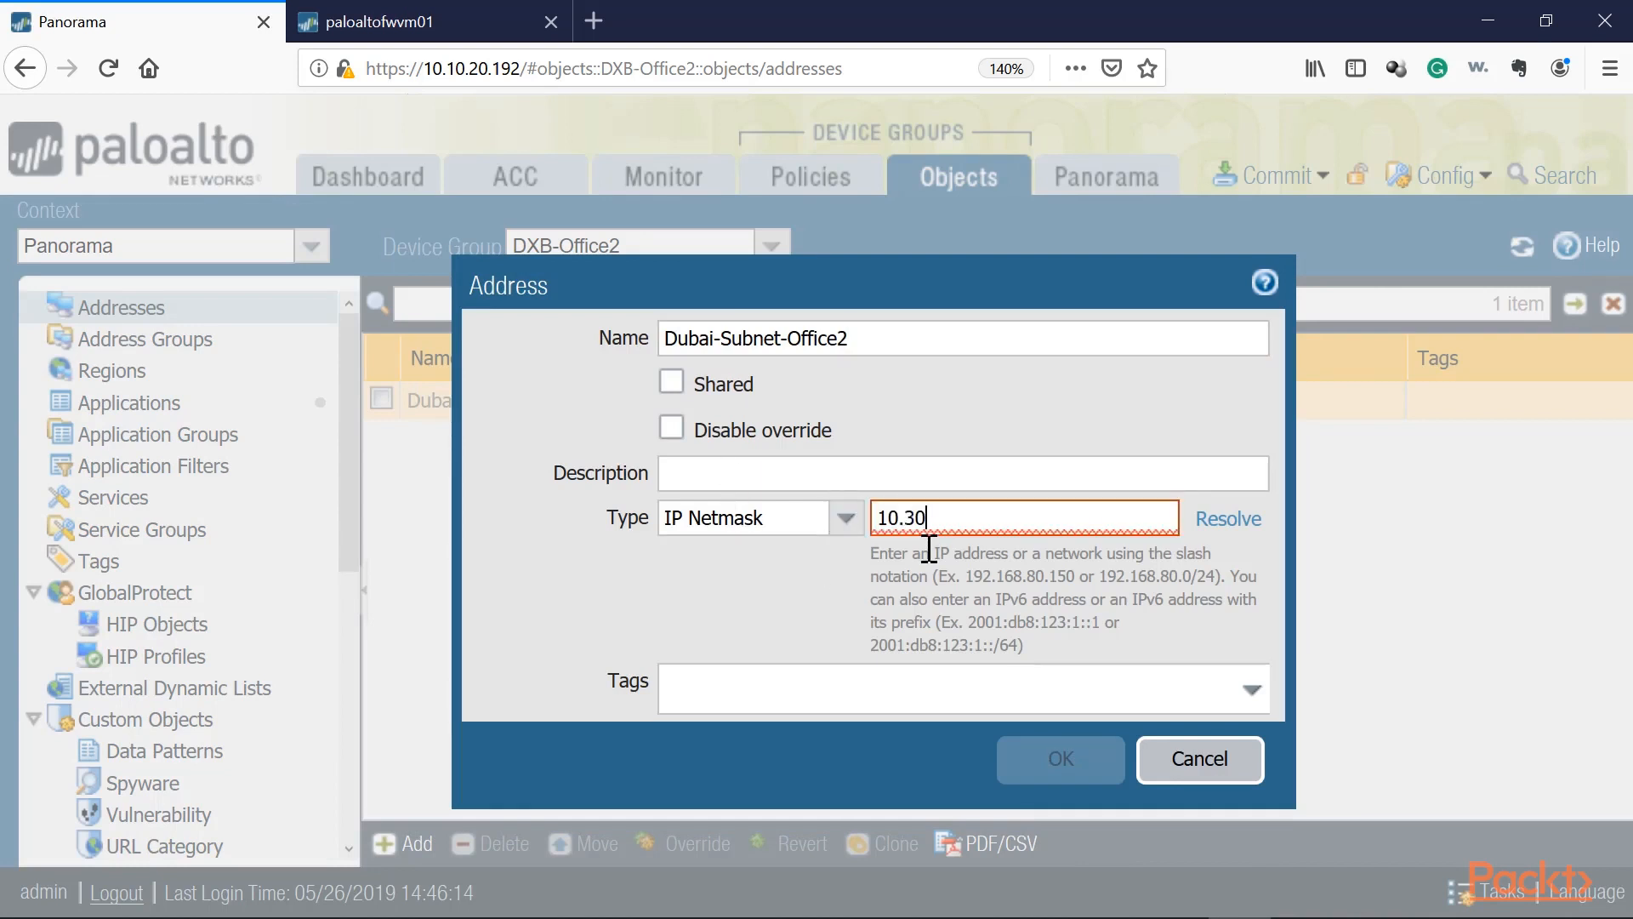
type(".0.0/24")
left_click(1059, 759)
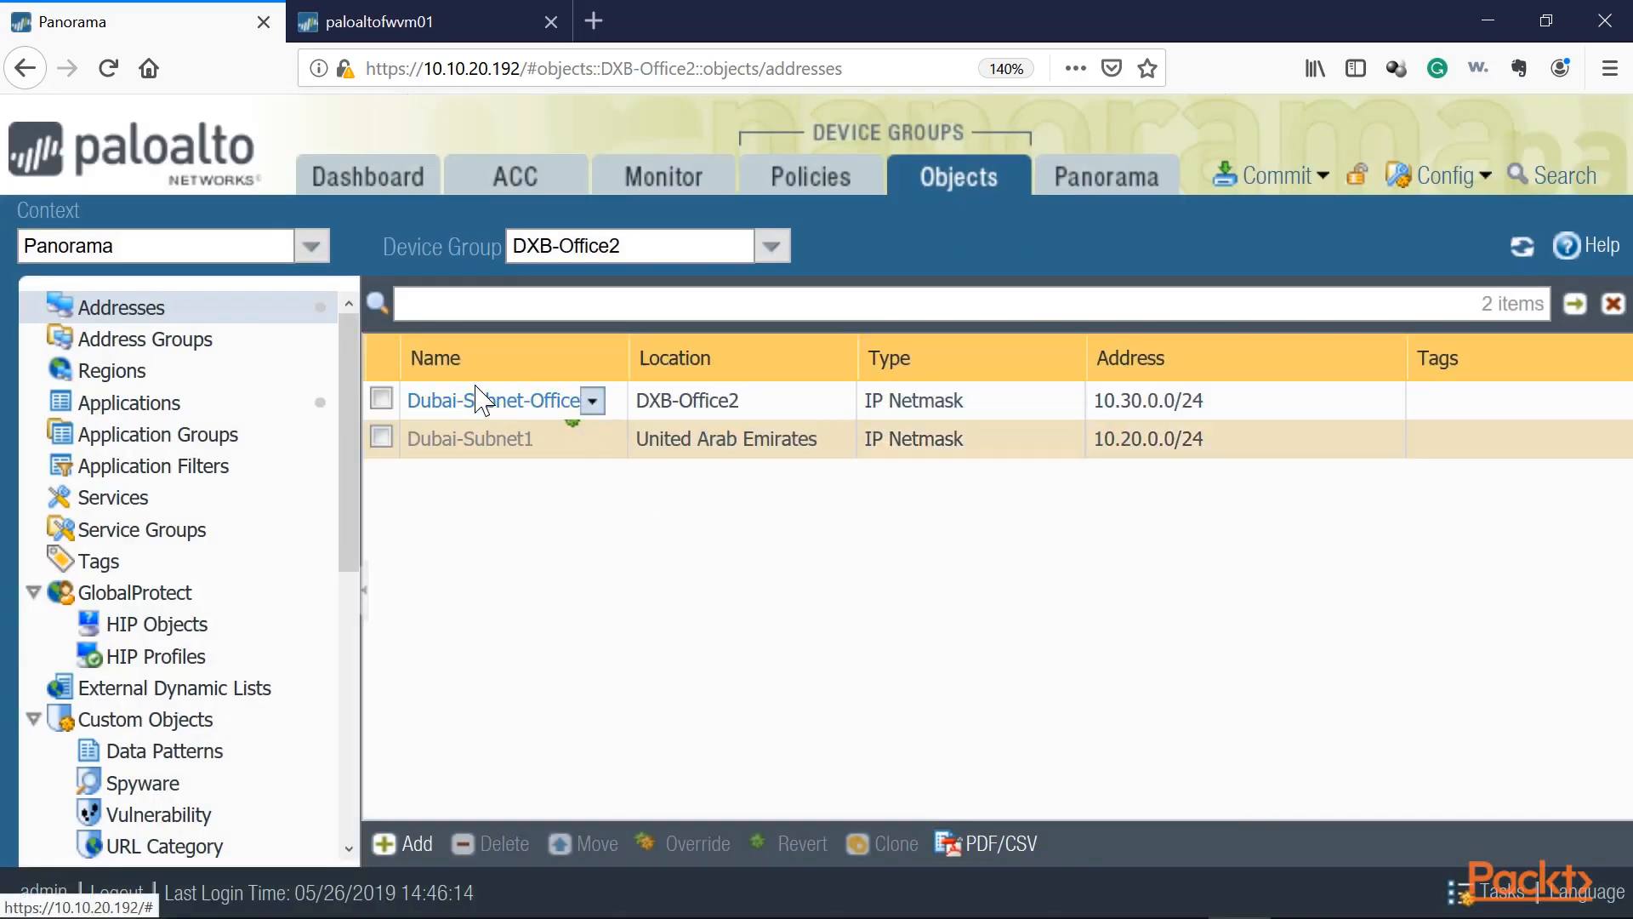
Step: Compare the address objects listed in the DXB-Office1 and DXB-Office2 device groups
left_click(748, 403)
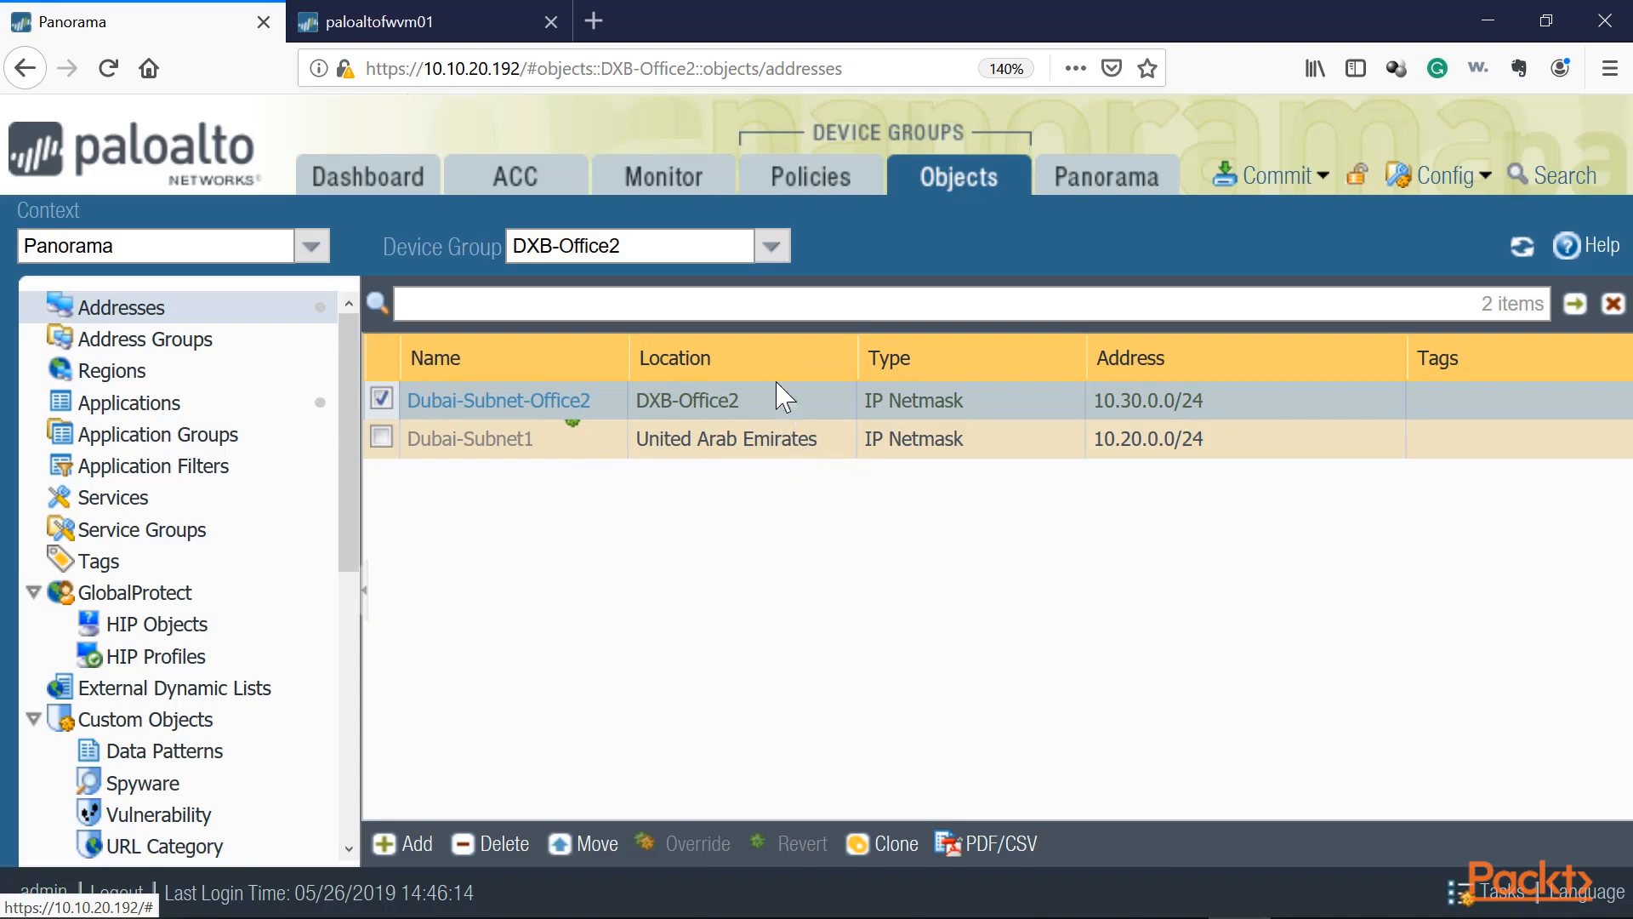
left_click(771, 246)
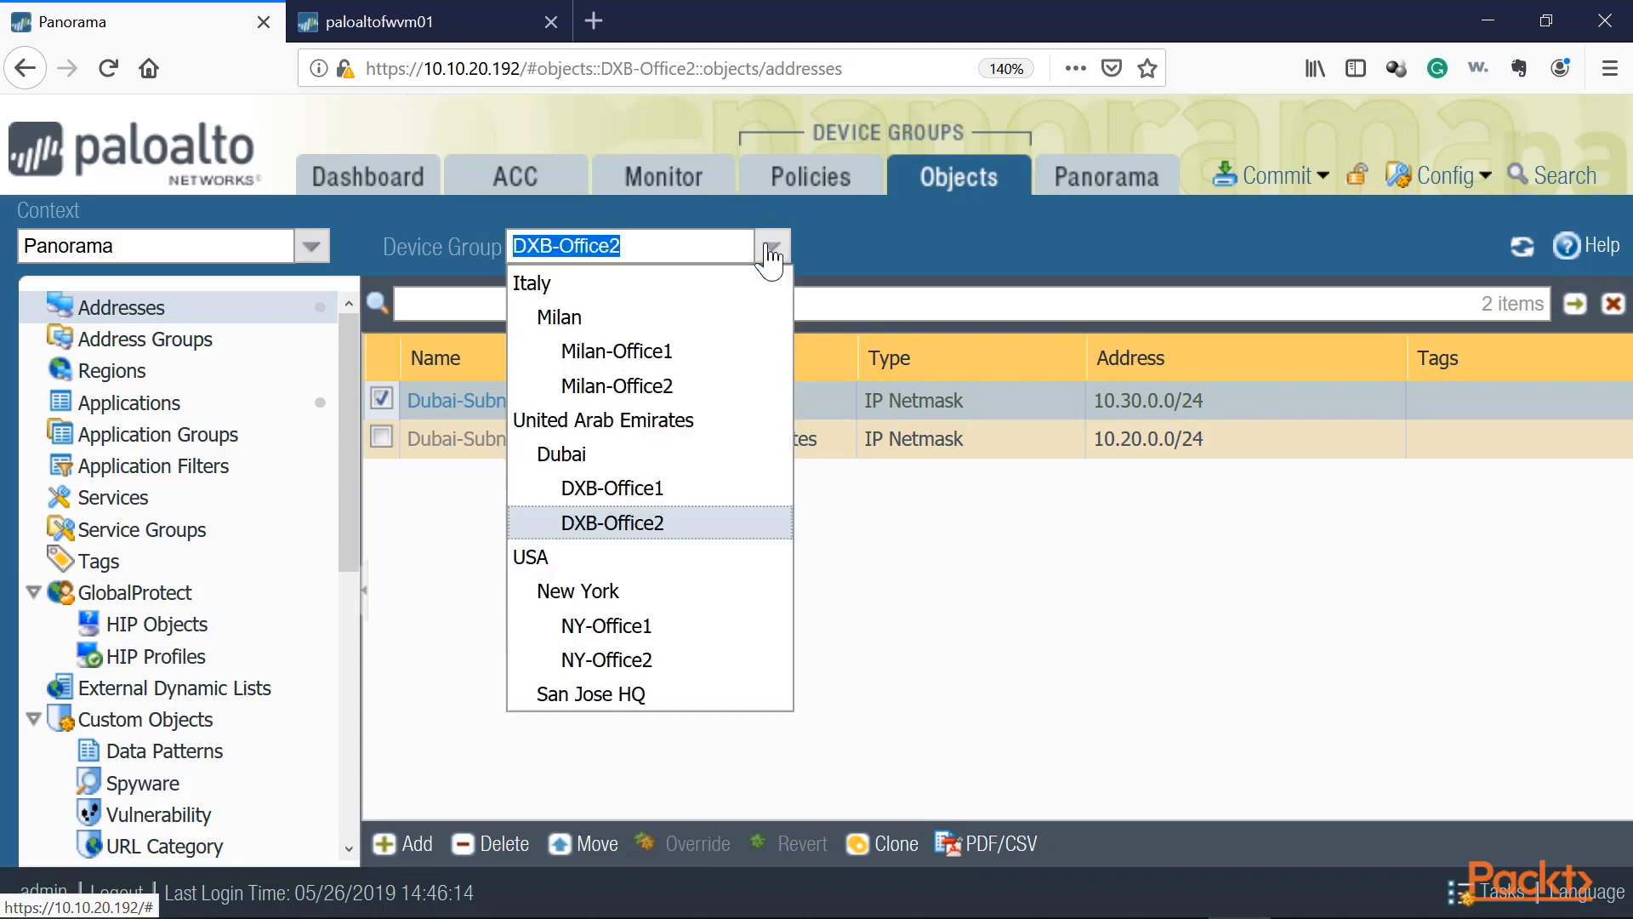
left_click(604, 489)
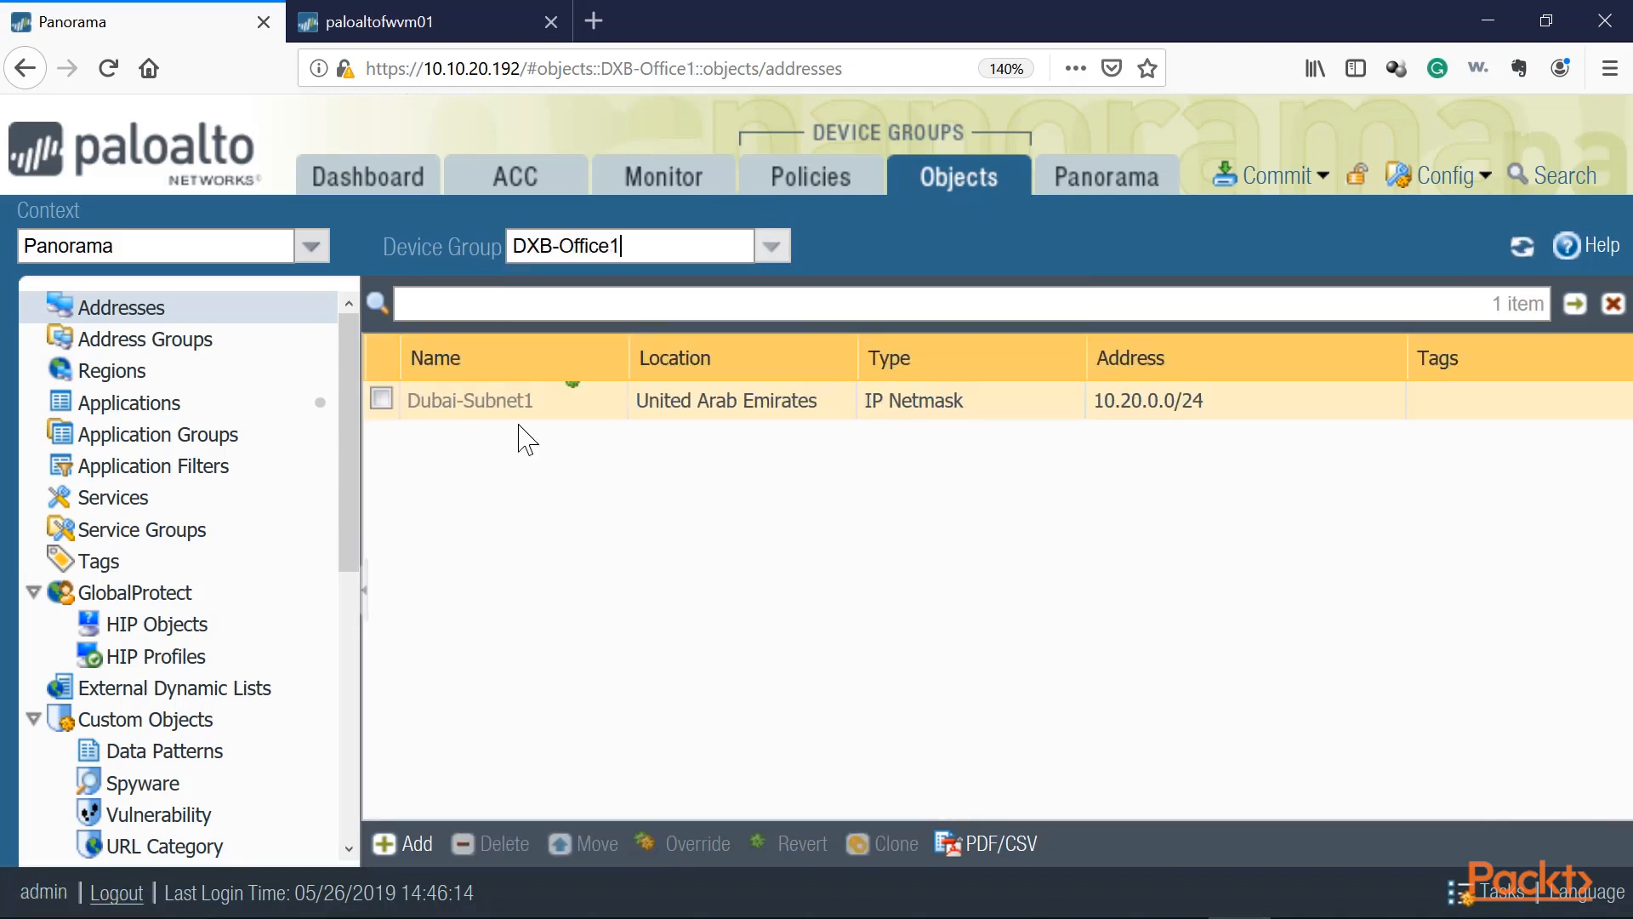
left_click(770, 245)
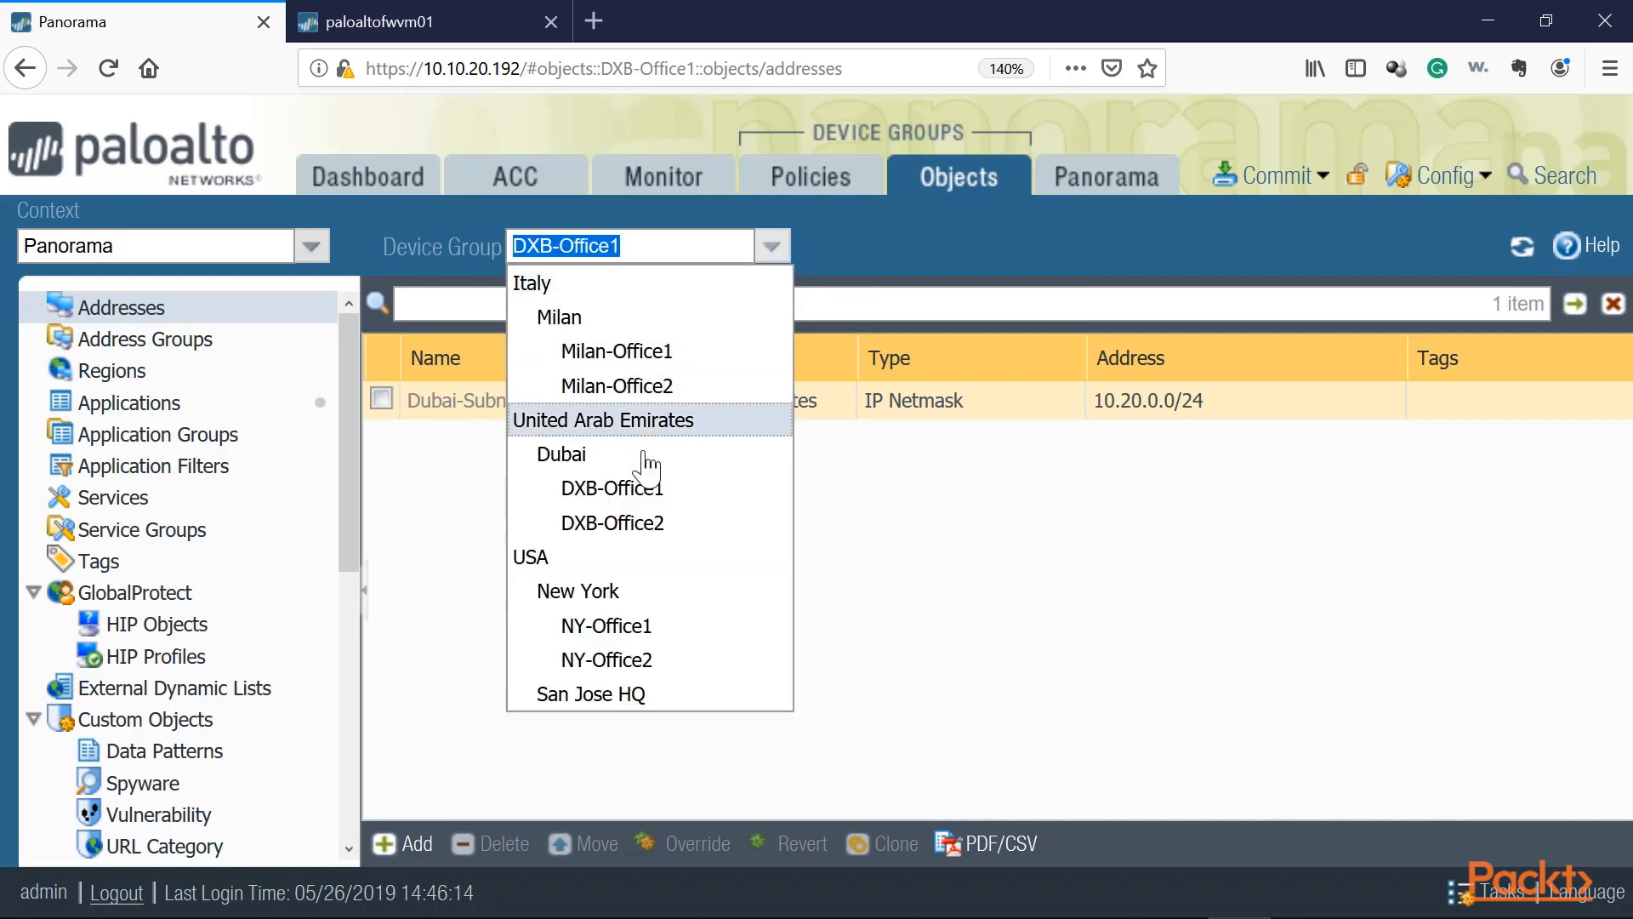
left_click(634, 523)
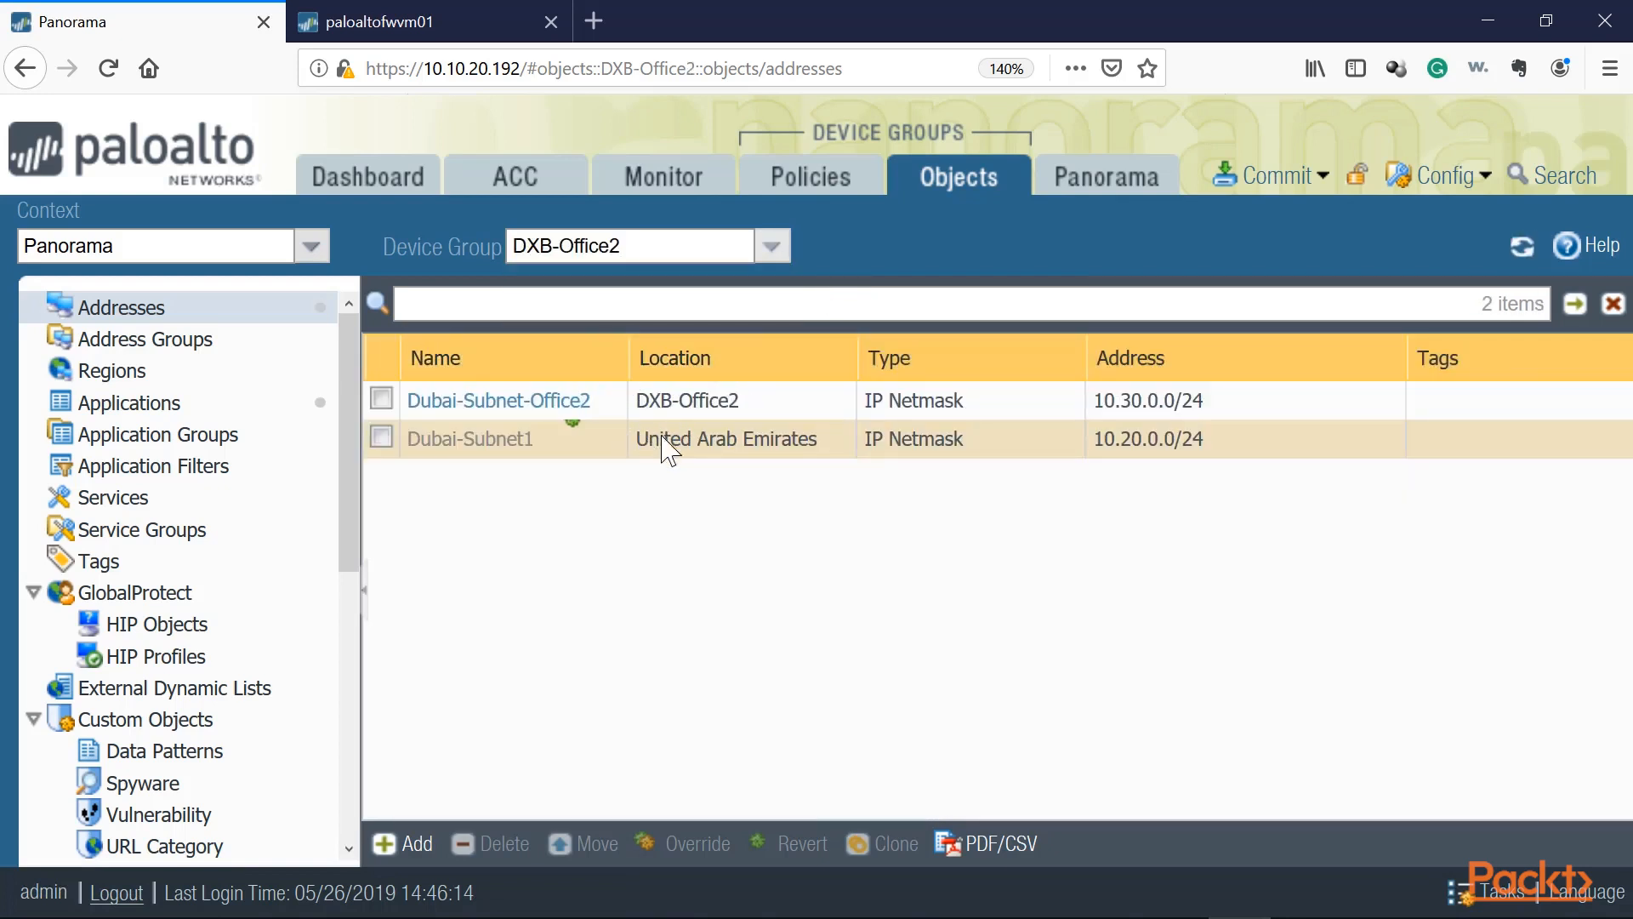
left_click(771, 246)
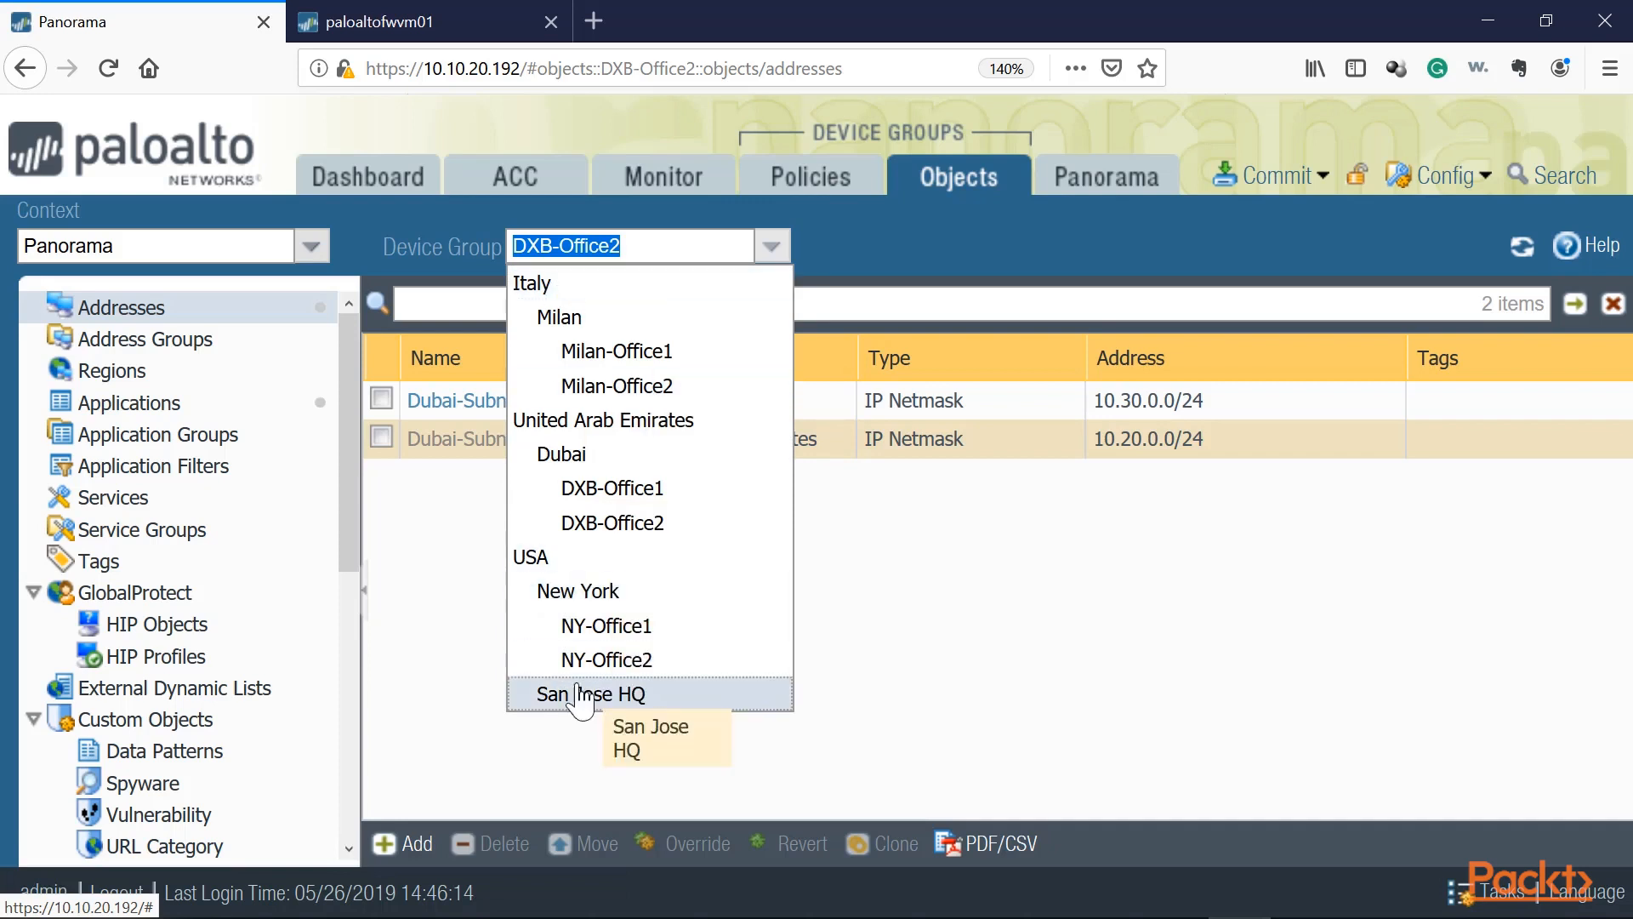
left_click(432, 549)
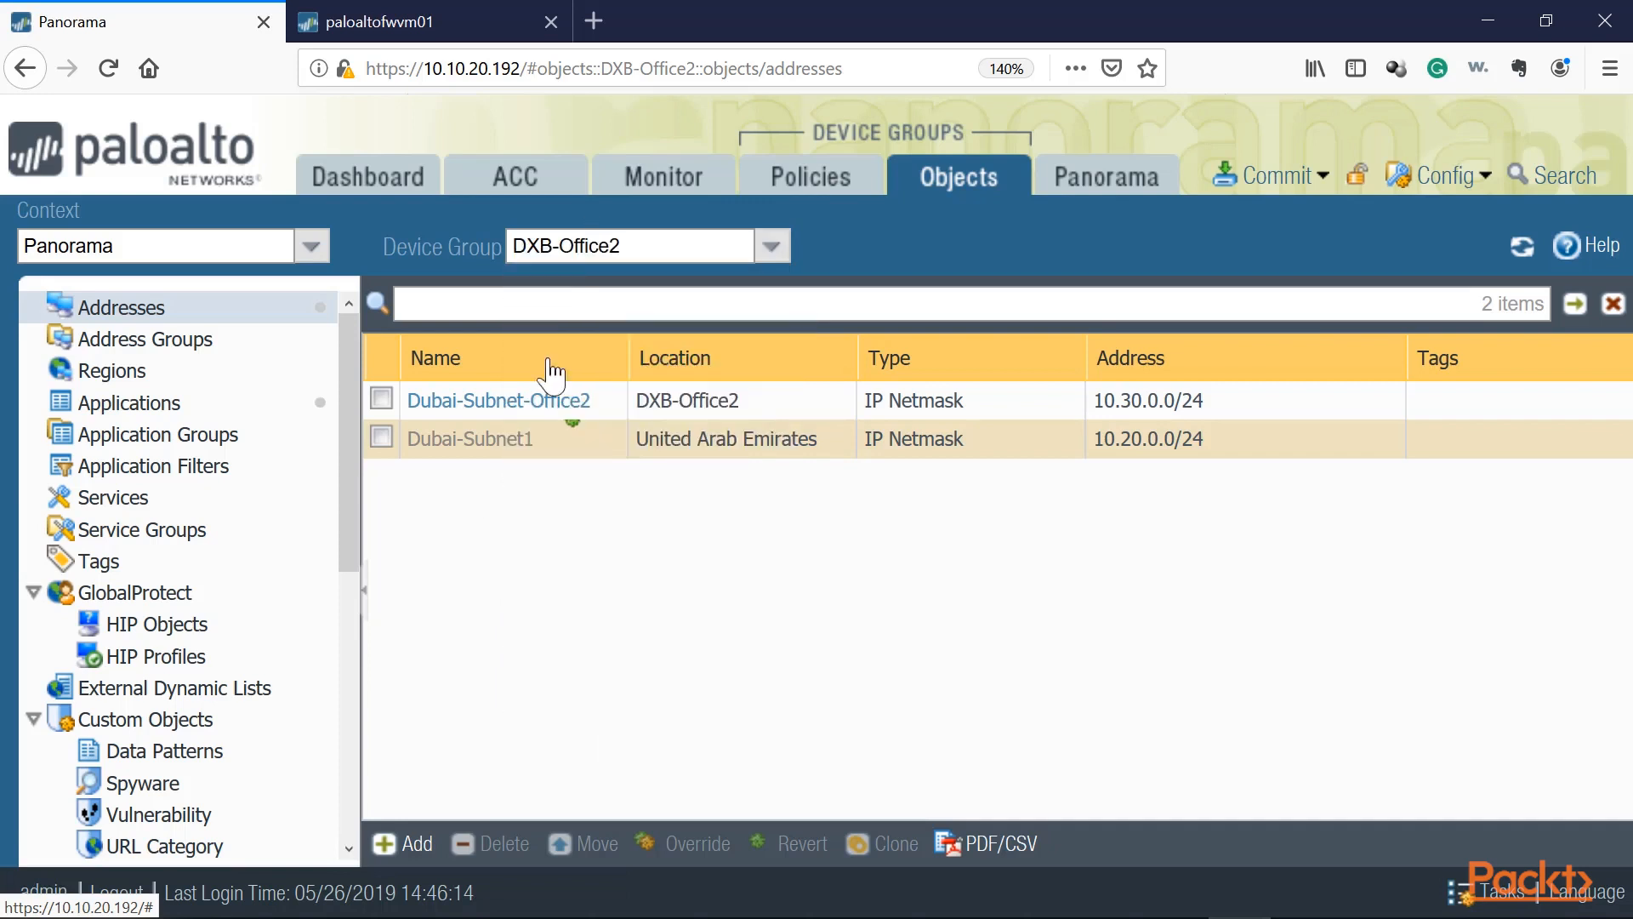
Step: Start a new Security post-rule named Global-Internet-Policy in the Shared device group
left_click(831, 182)
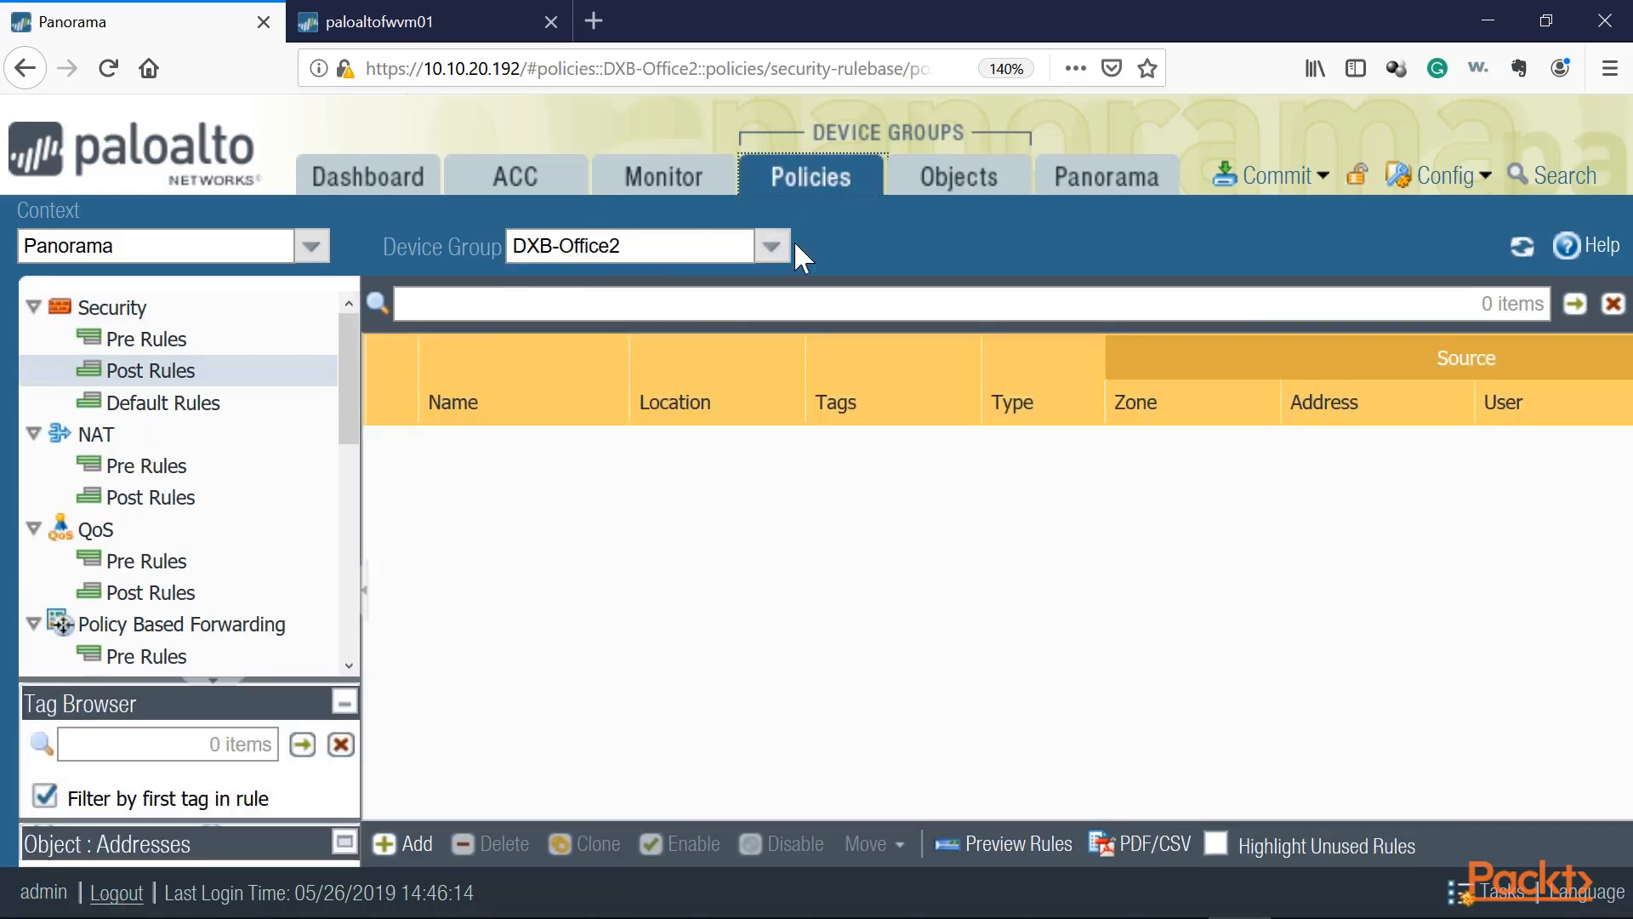
left_click(776, 248)
left_click(584, 289)
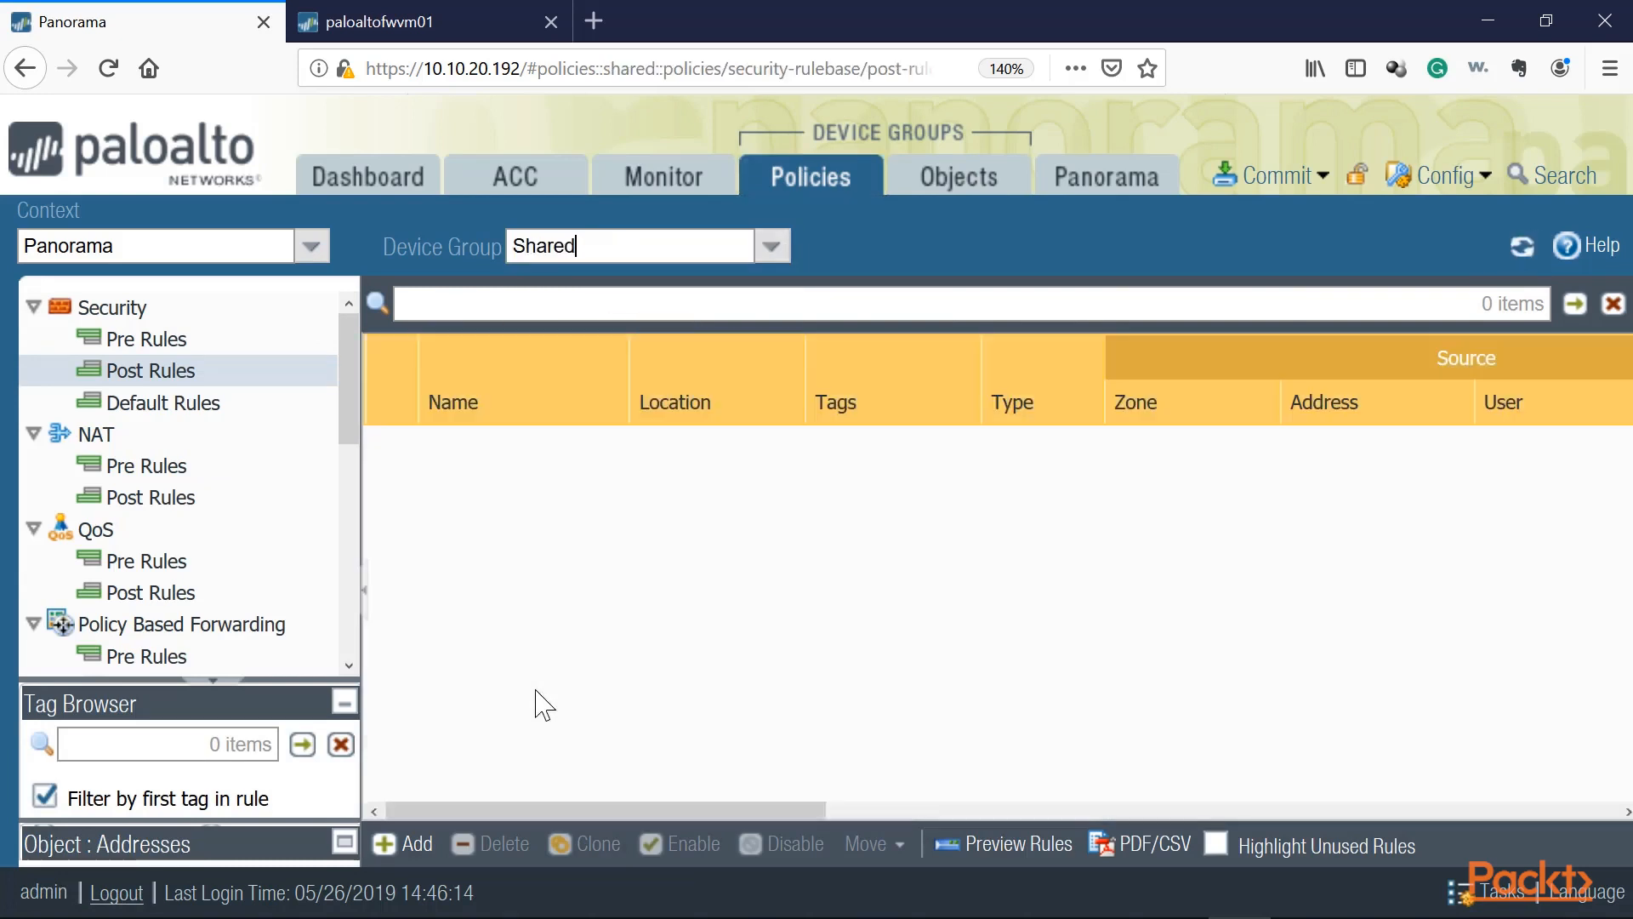
left_click(400, 842)
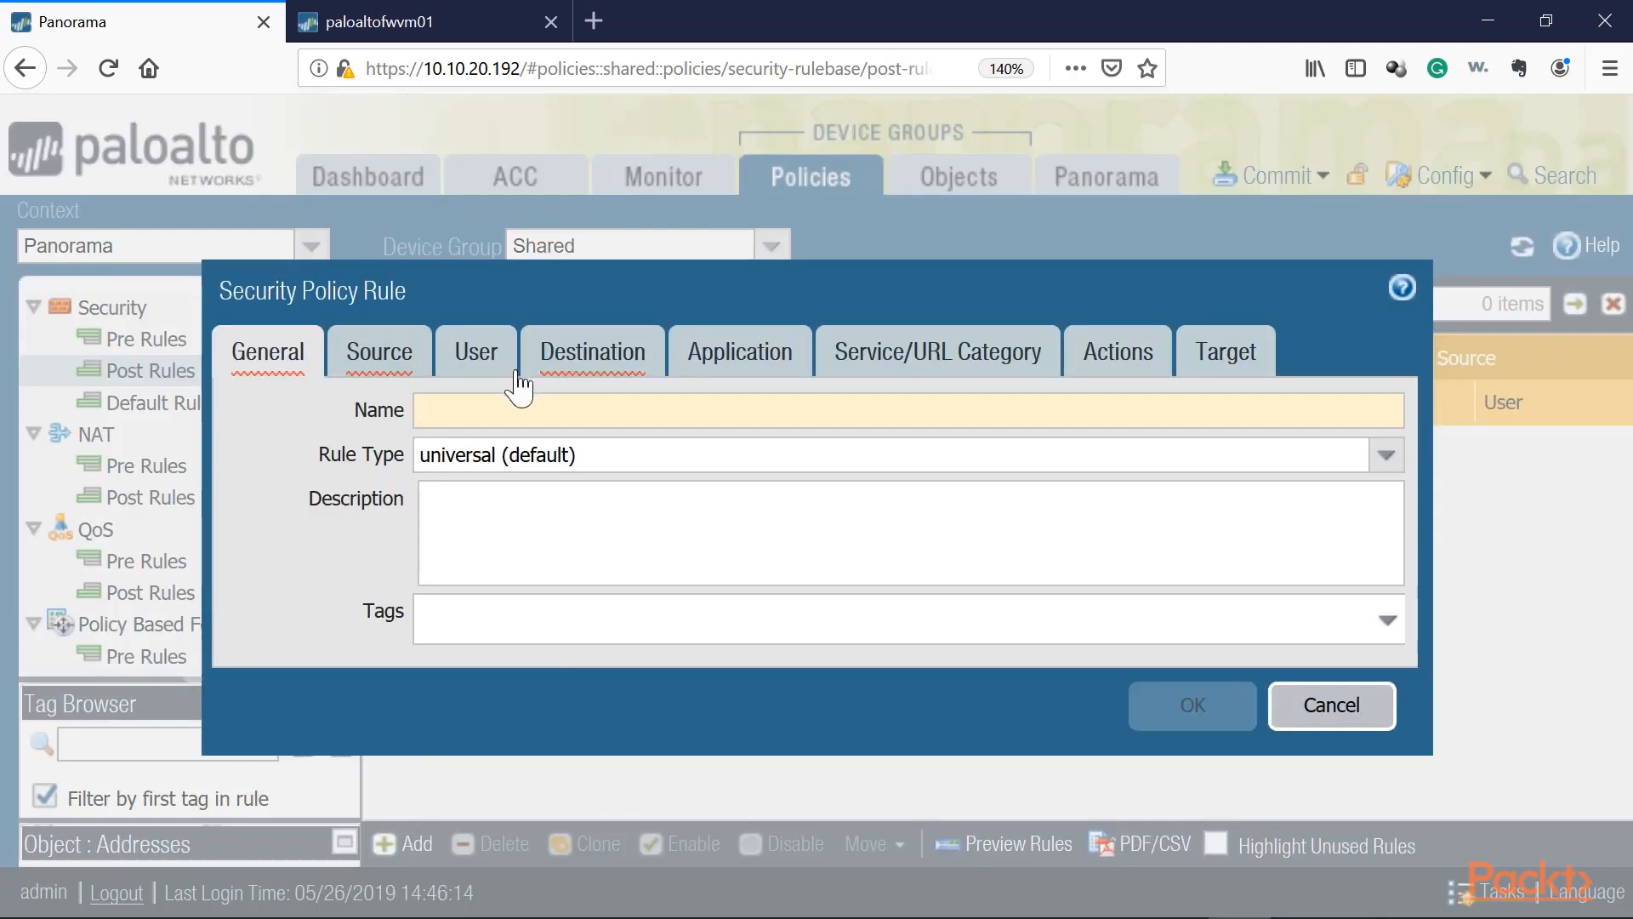
type("ol")
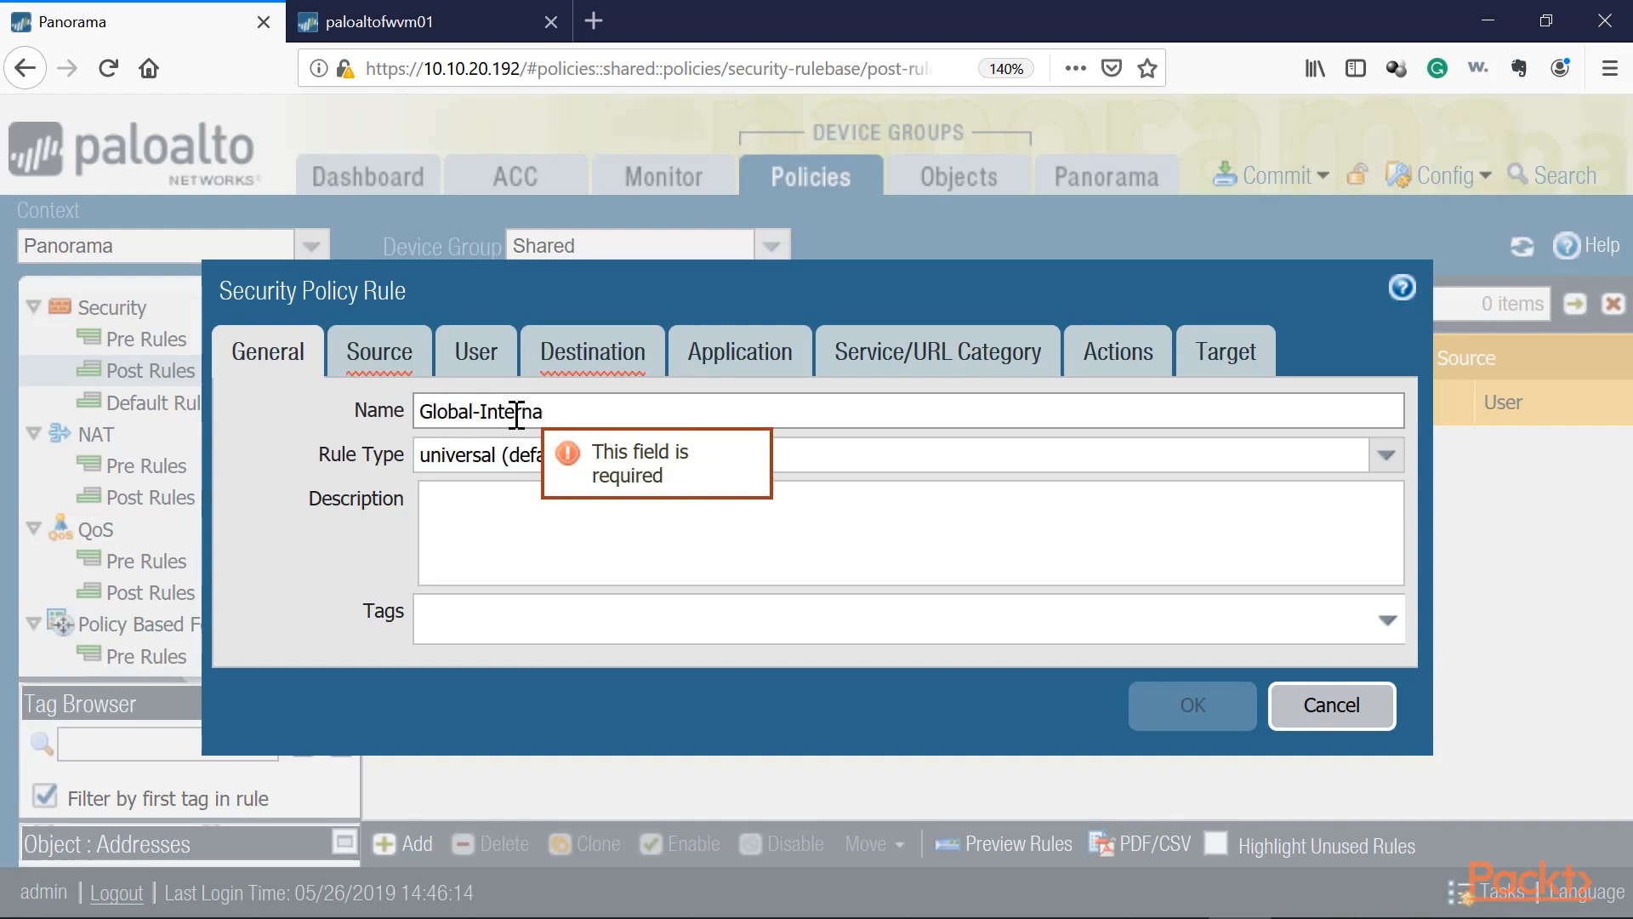
key("BackSpace")
type("et-Policy")
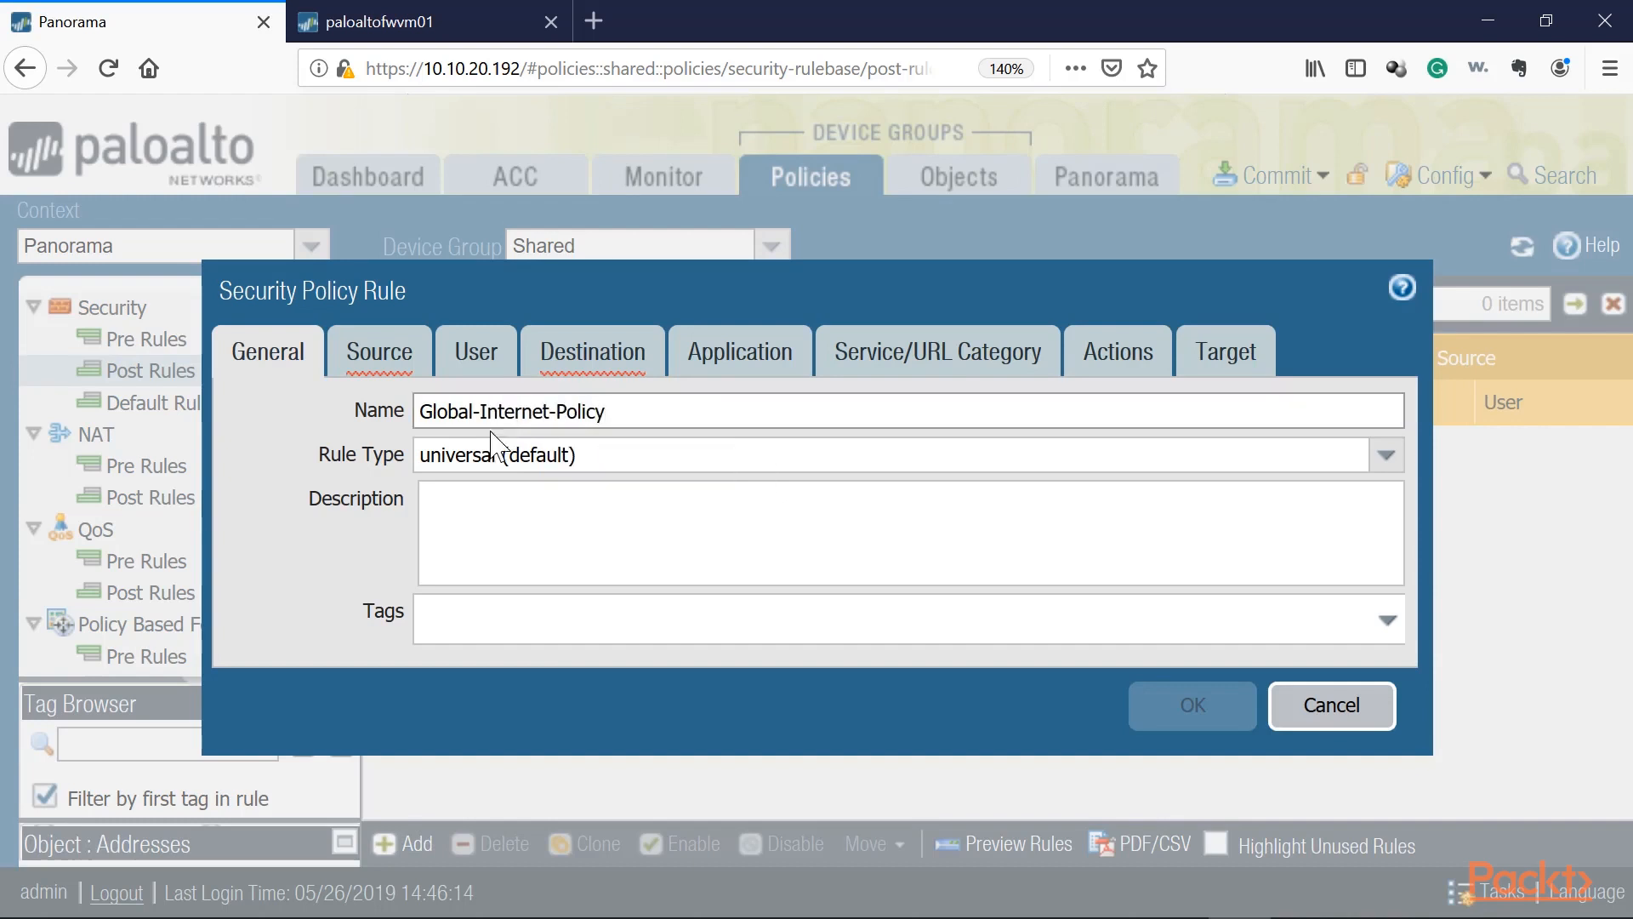
Step: Set the rule's source zone and destination zone to any
left_click(364, 370)
left_click(250, 738)
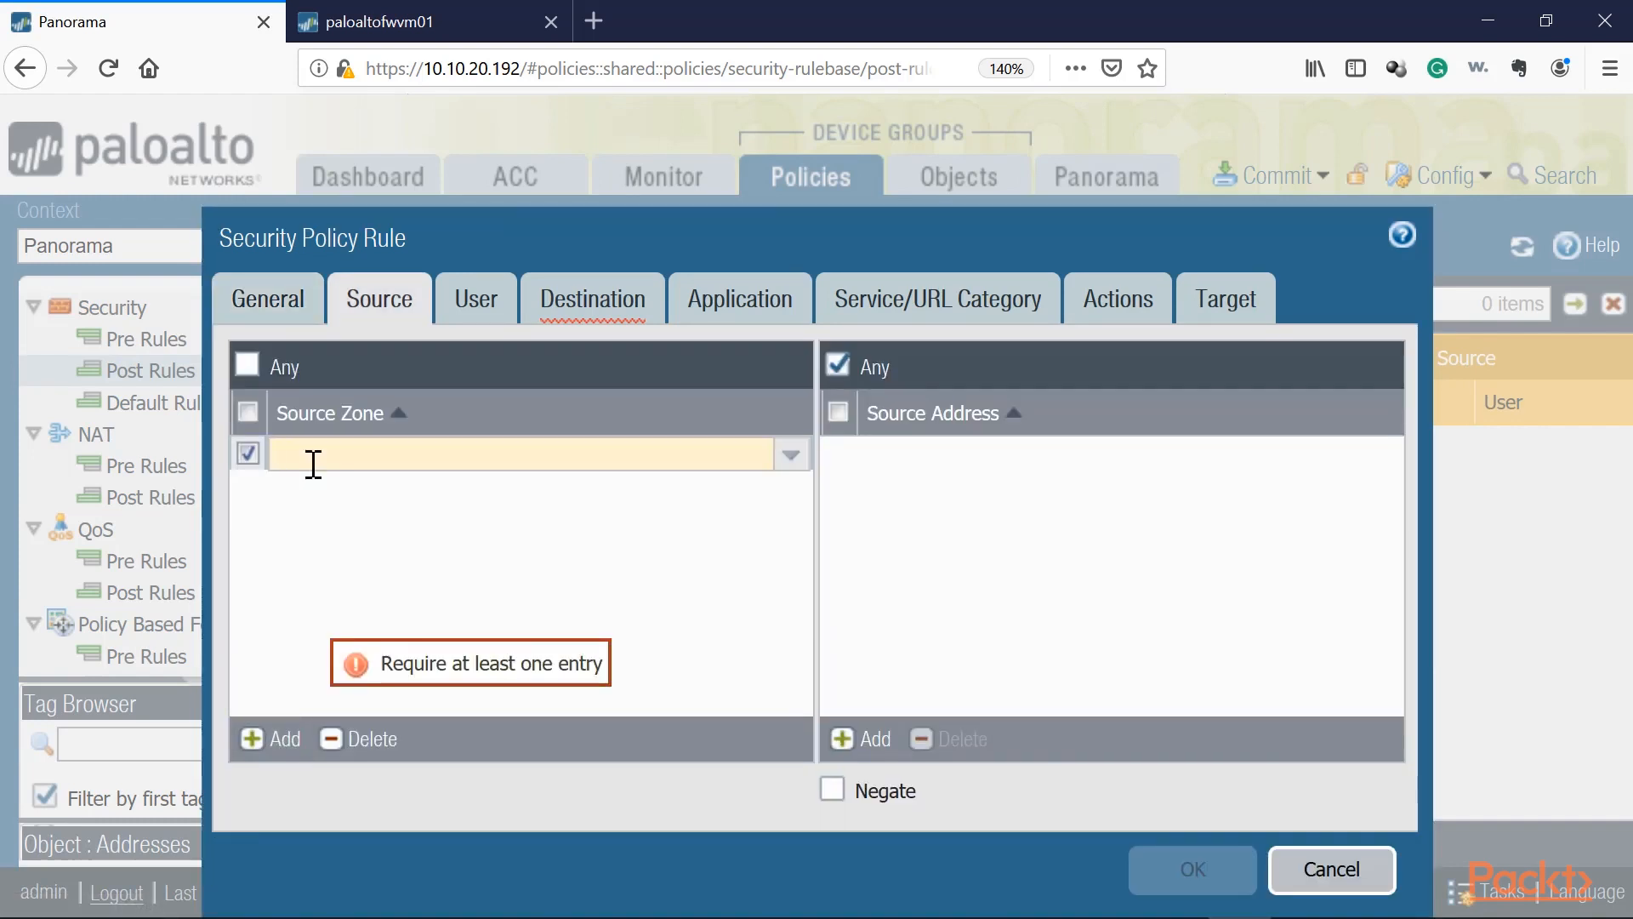
left_click(248, 365)
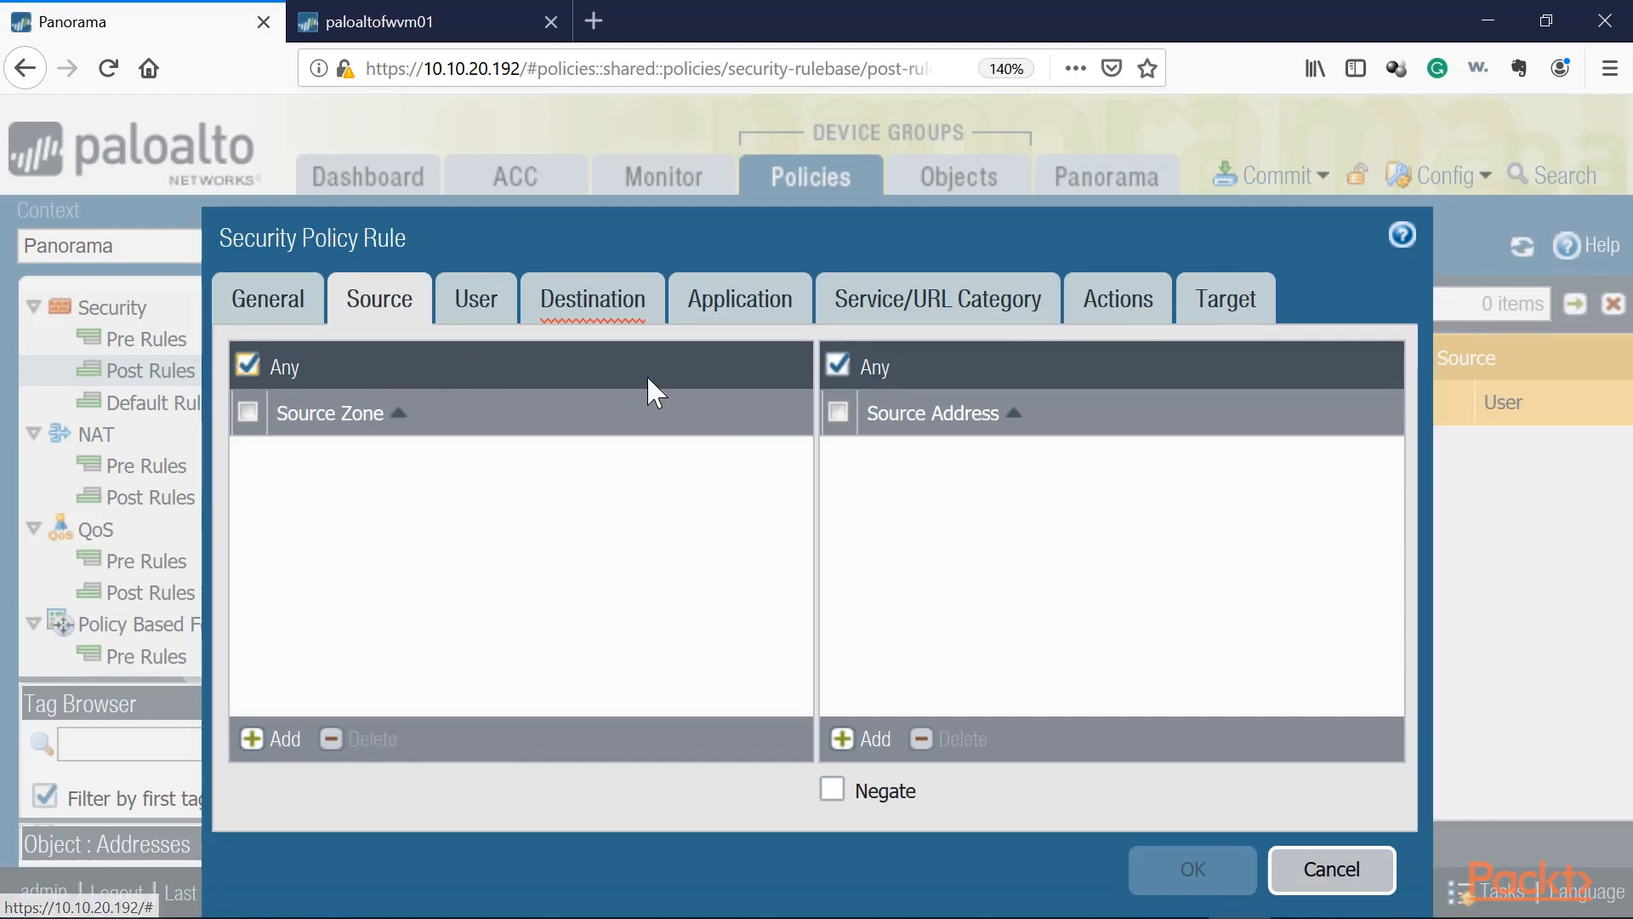
left_click(593, 322)
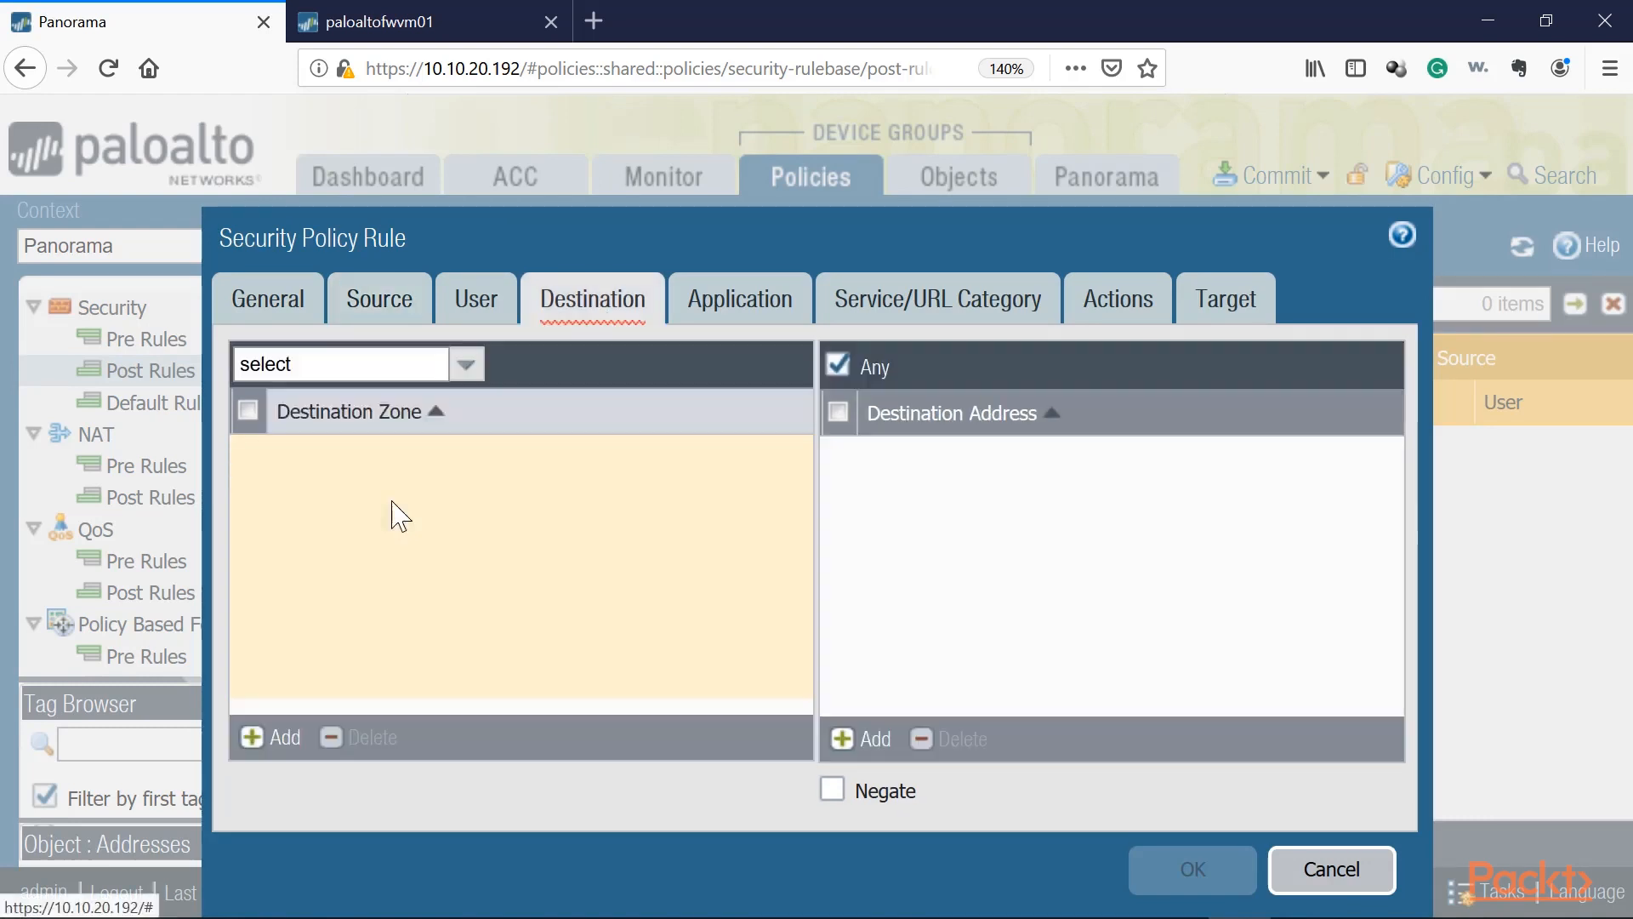
left_click(459, 364)
left_click(255, 444)
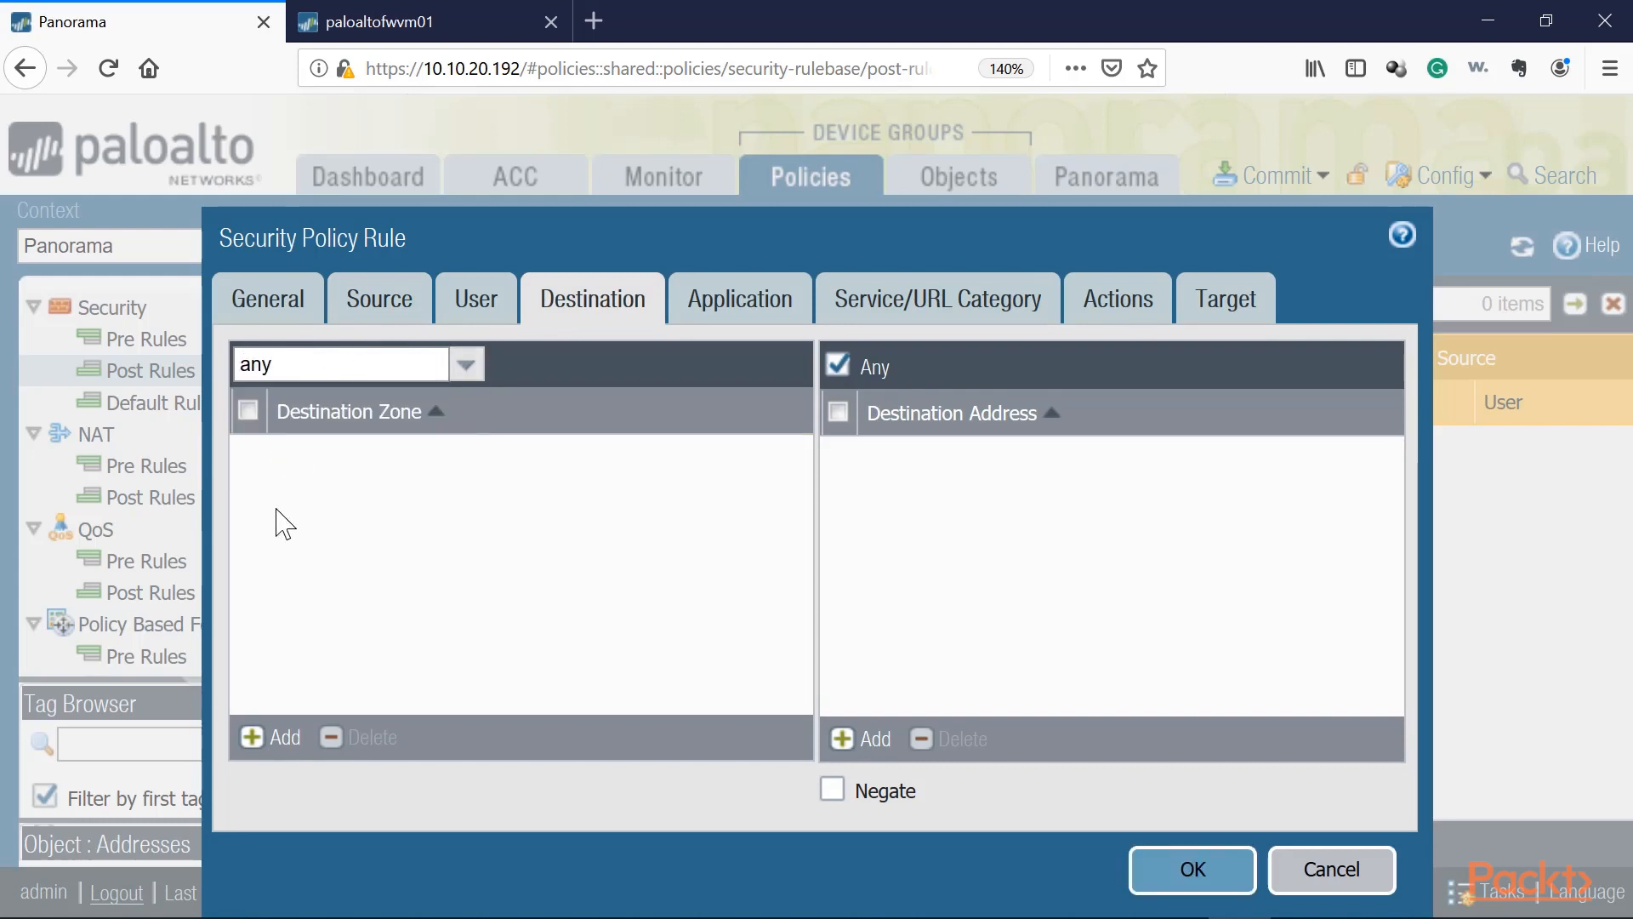
Step: Review the rule's source, destination and application settings
left_click(422, 293)
left_click(587, 322)
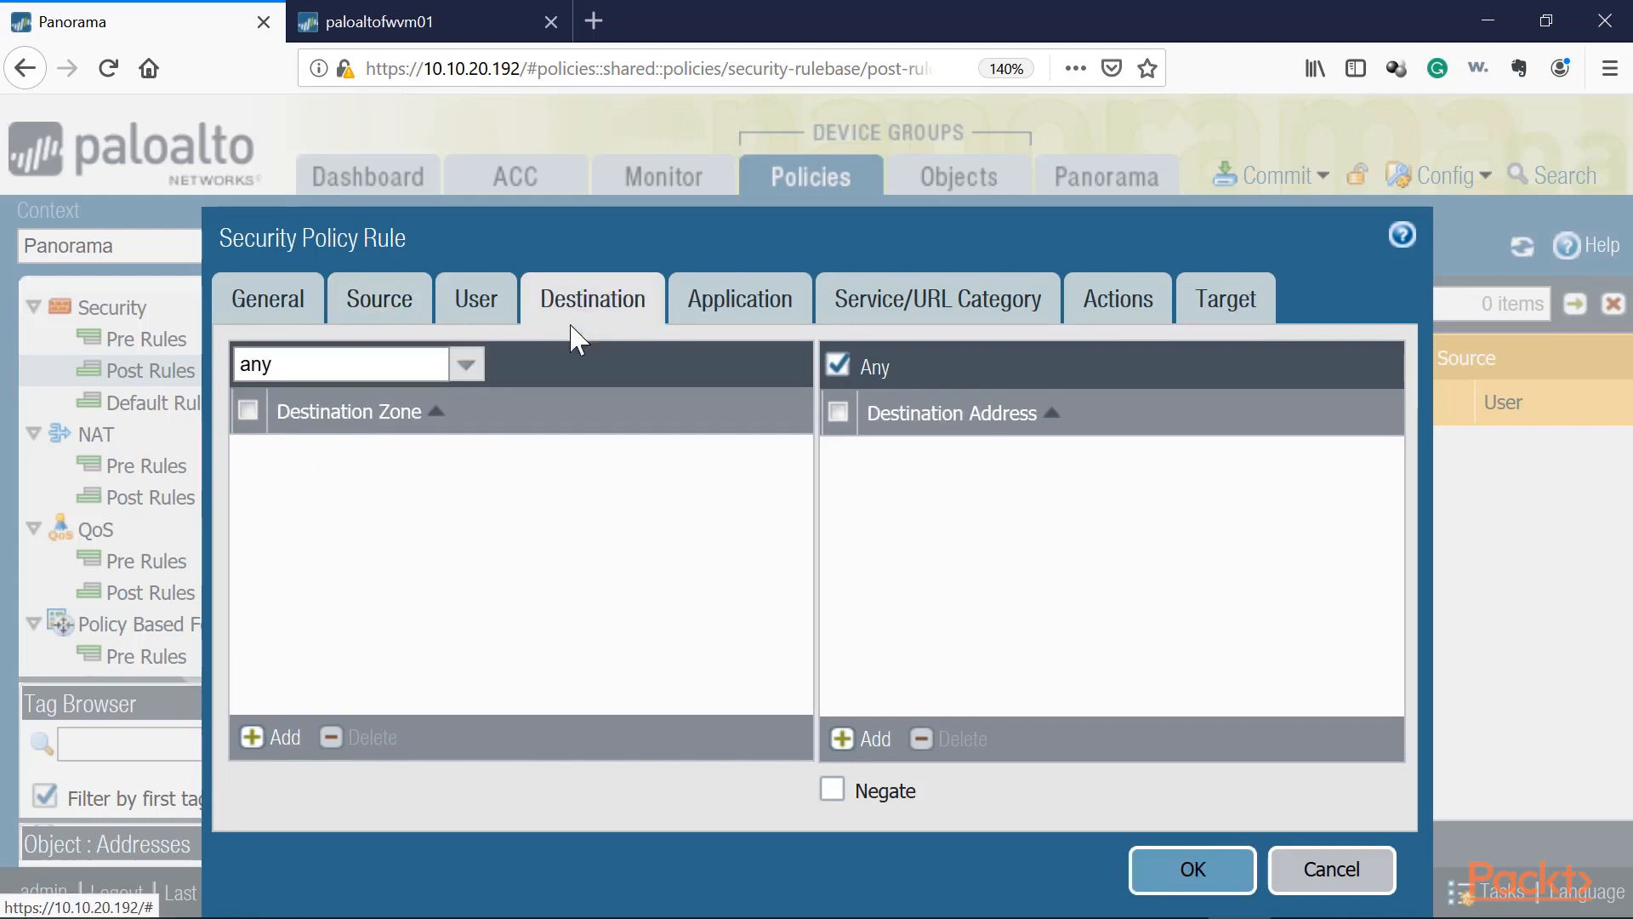
left_click(248, 413)
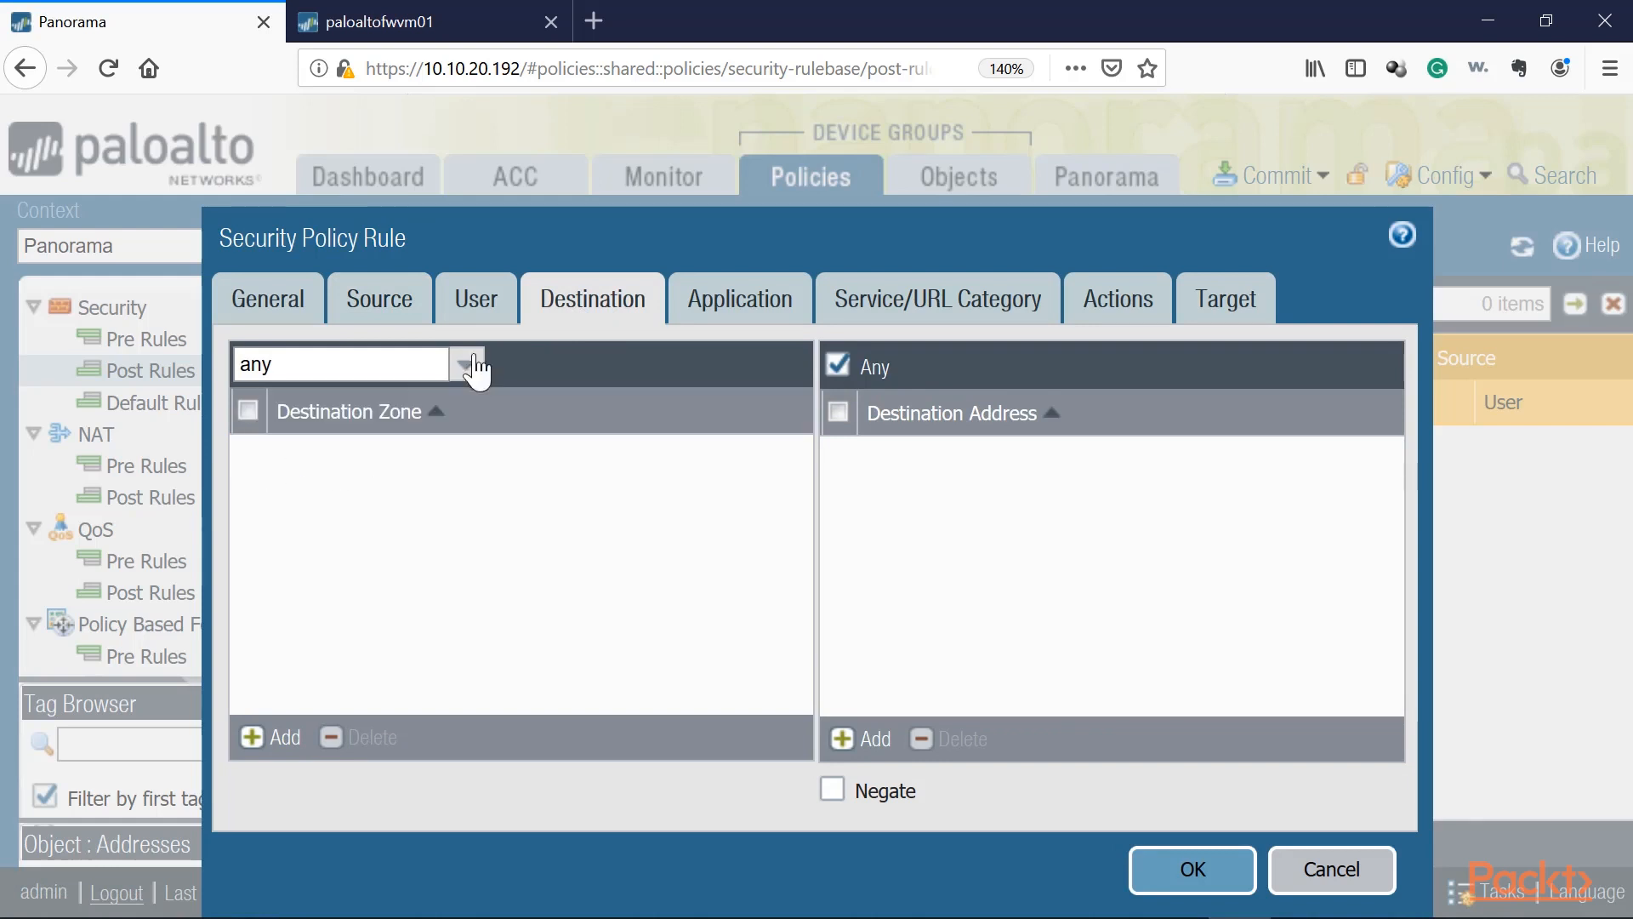
left_click(411, 308)
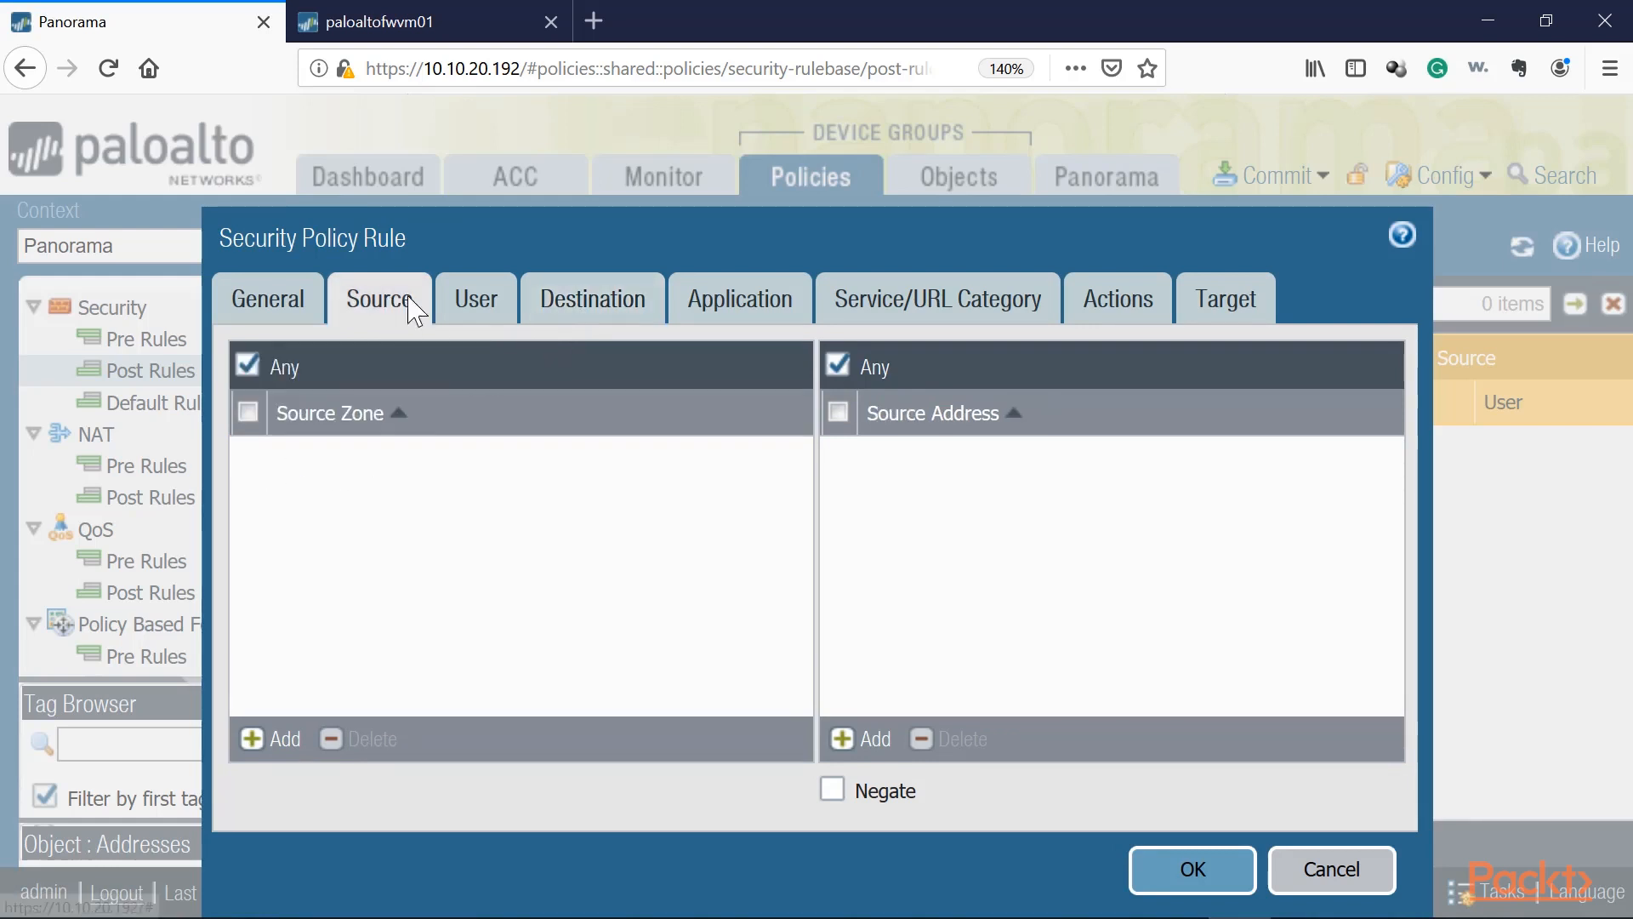
left_click(599, 307)
left_click(784, 314)
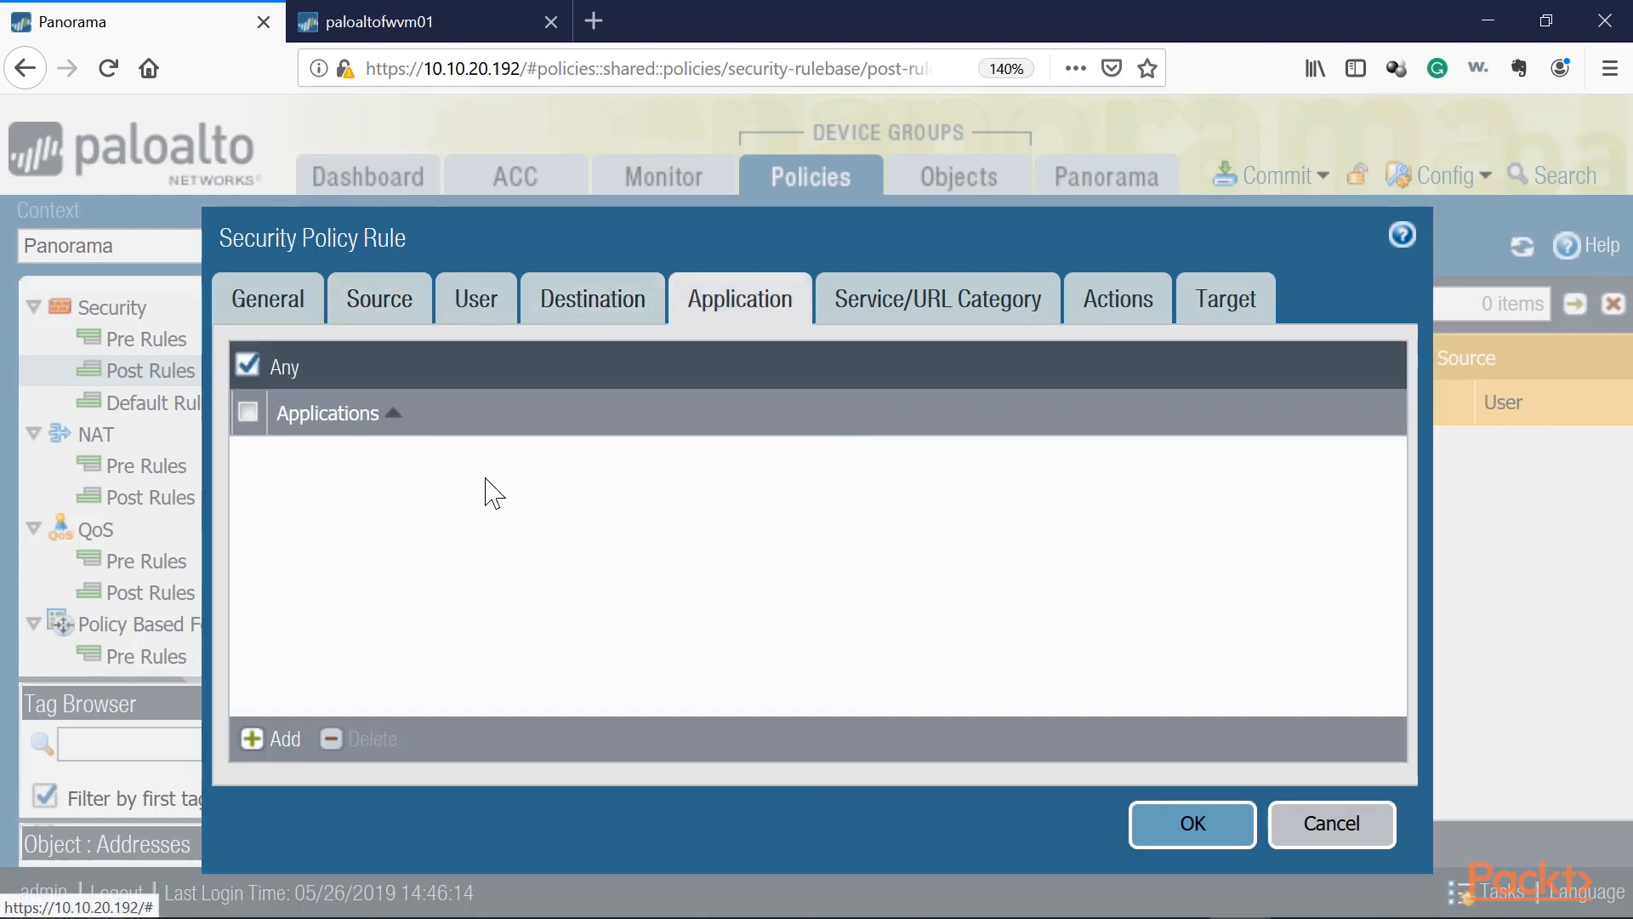
Step: Create a new service TCP-445 with TCP destination port 445 and assign it as the rule's service
left_click(935, 304)
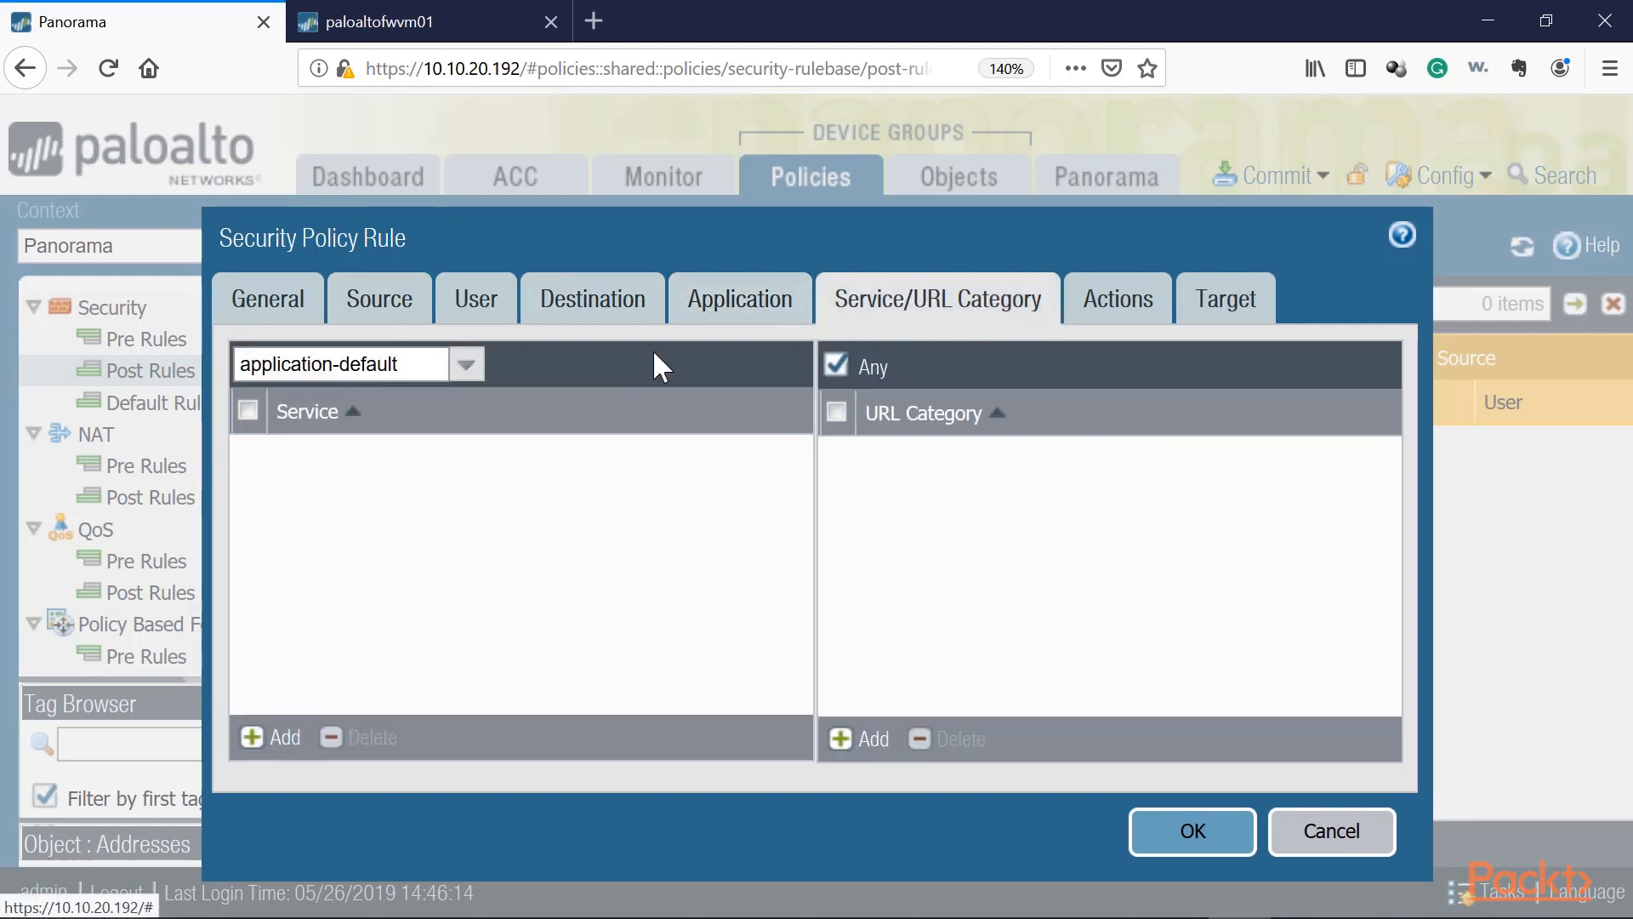
left_click(467, 364)
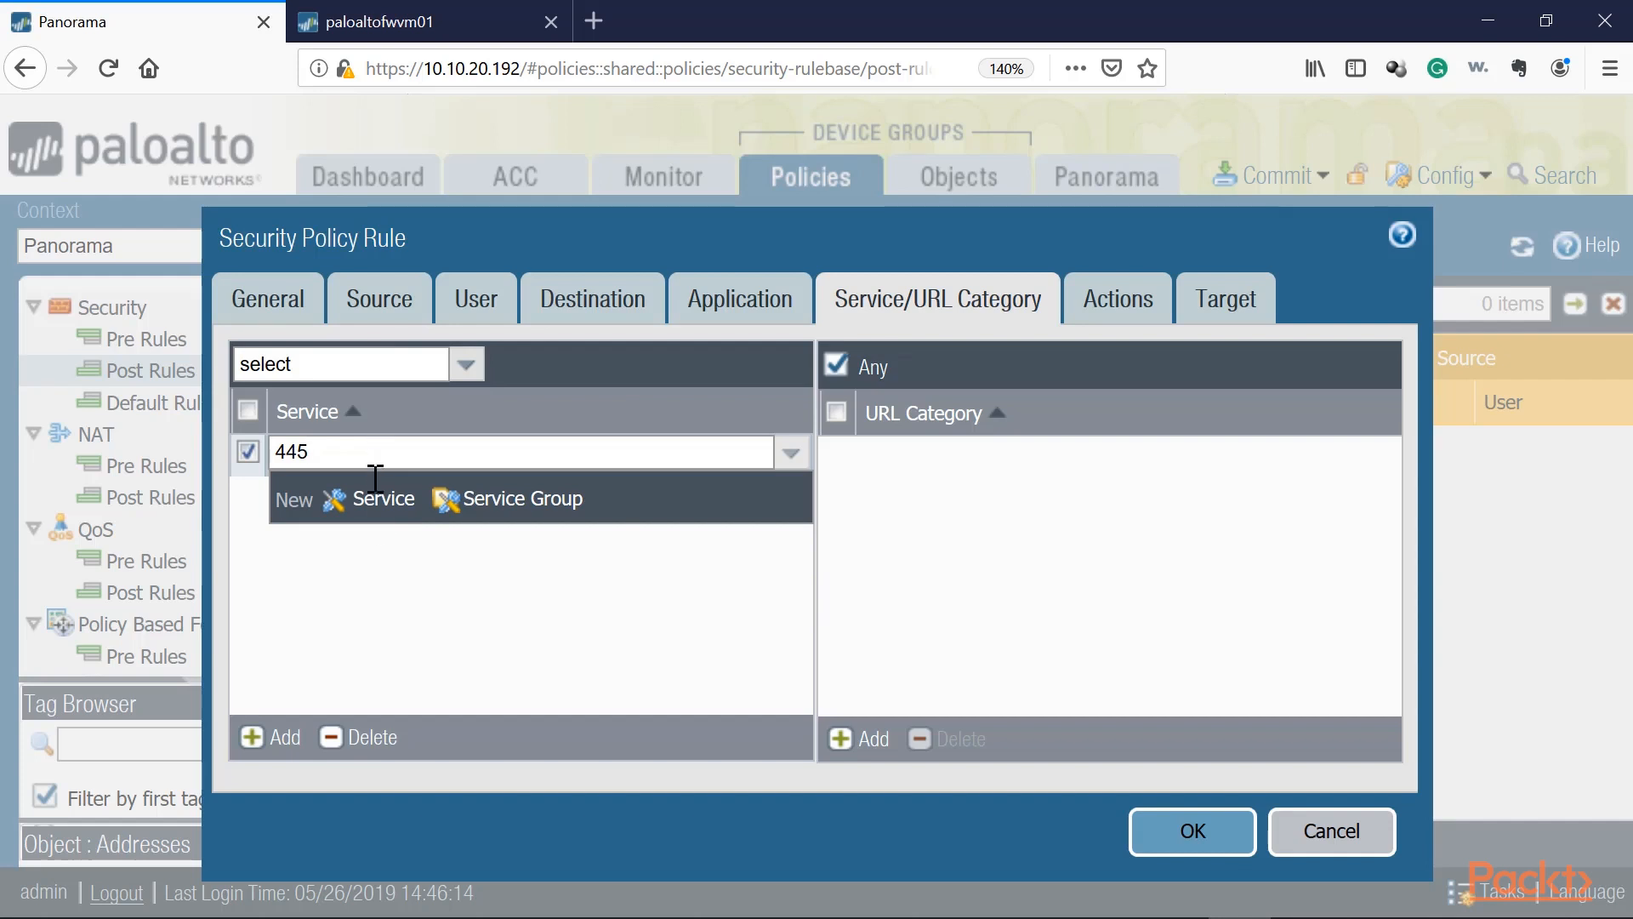
left_click(383, 498)
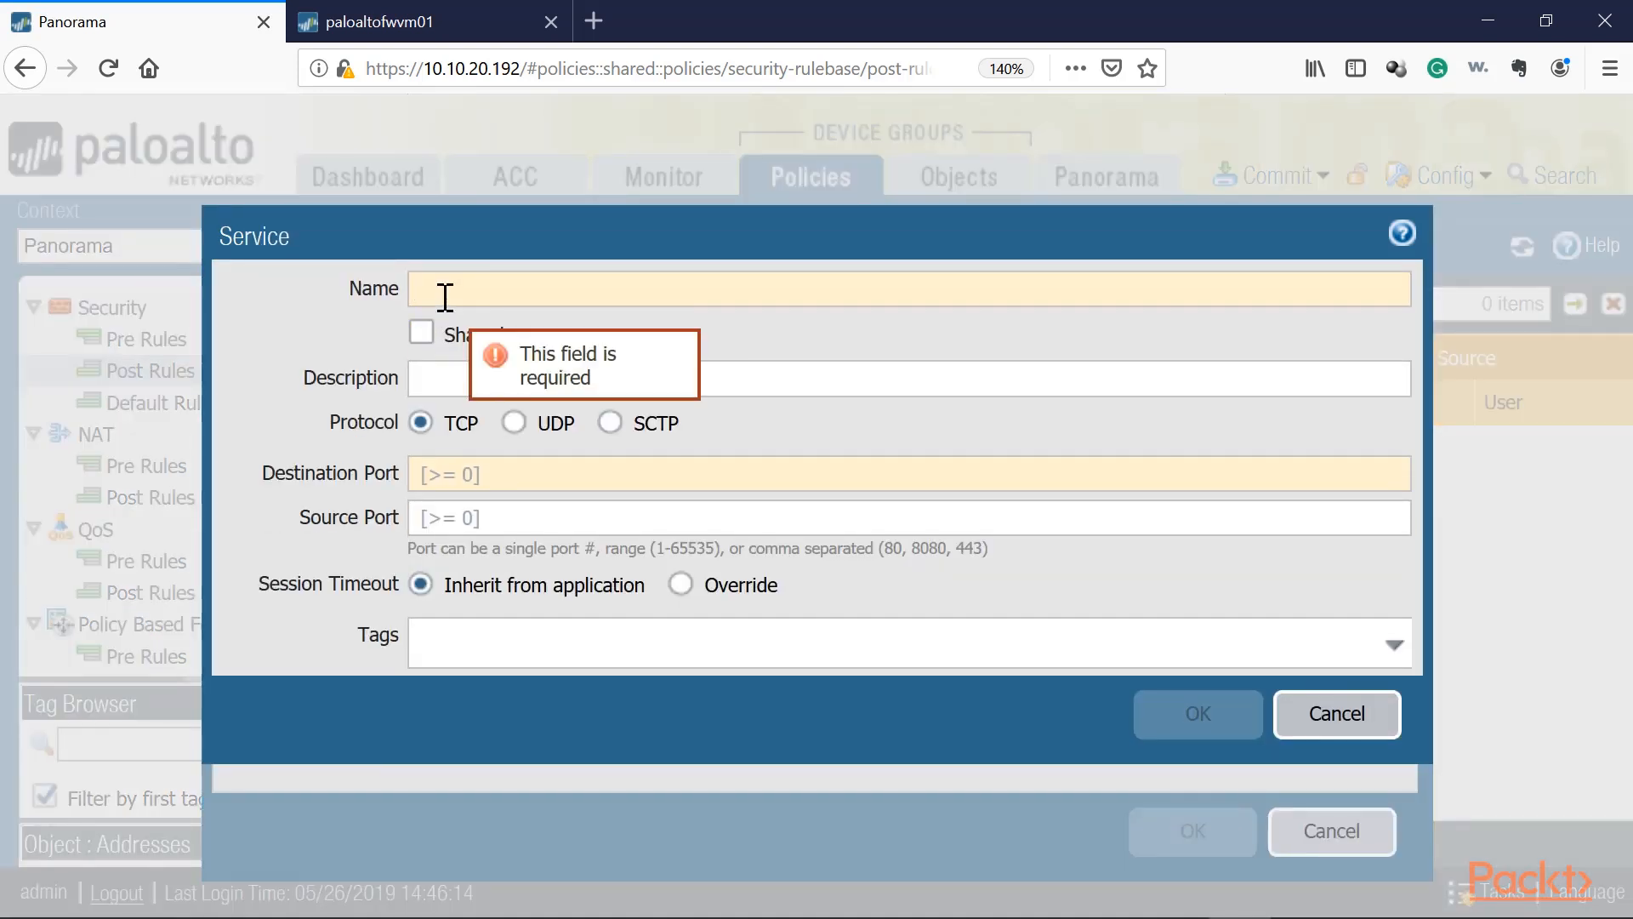
type("TCP")
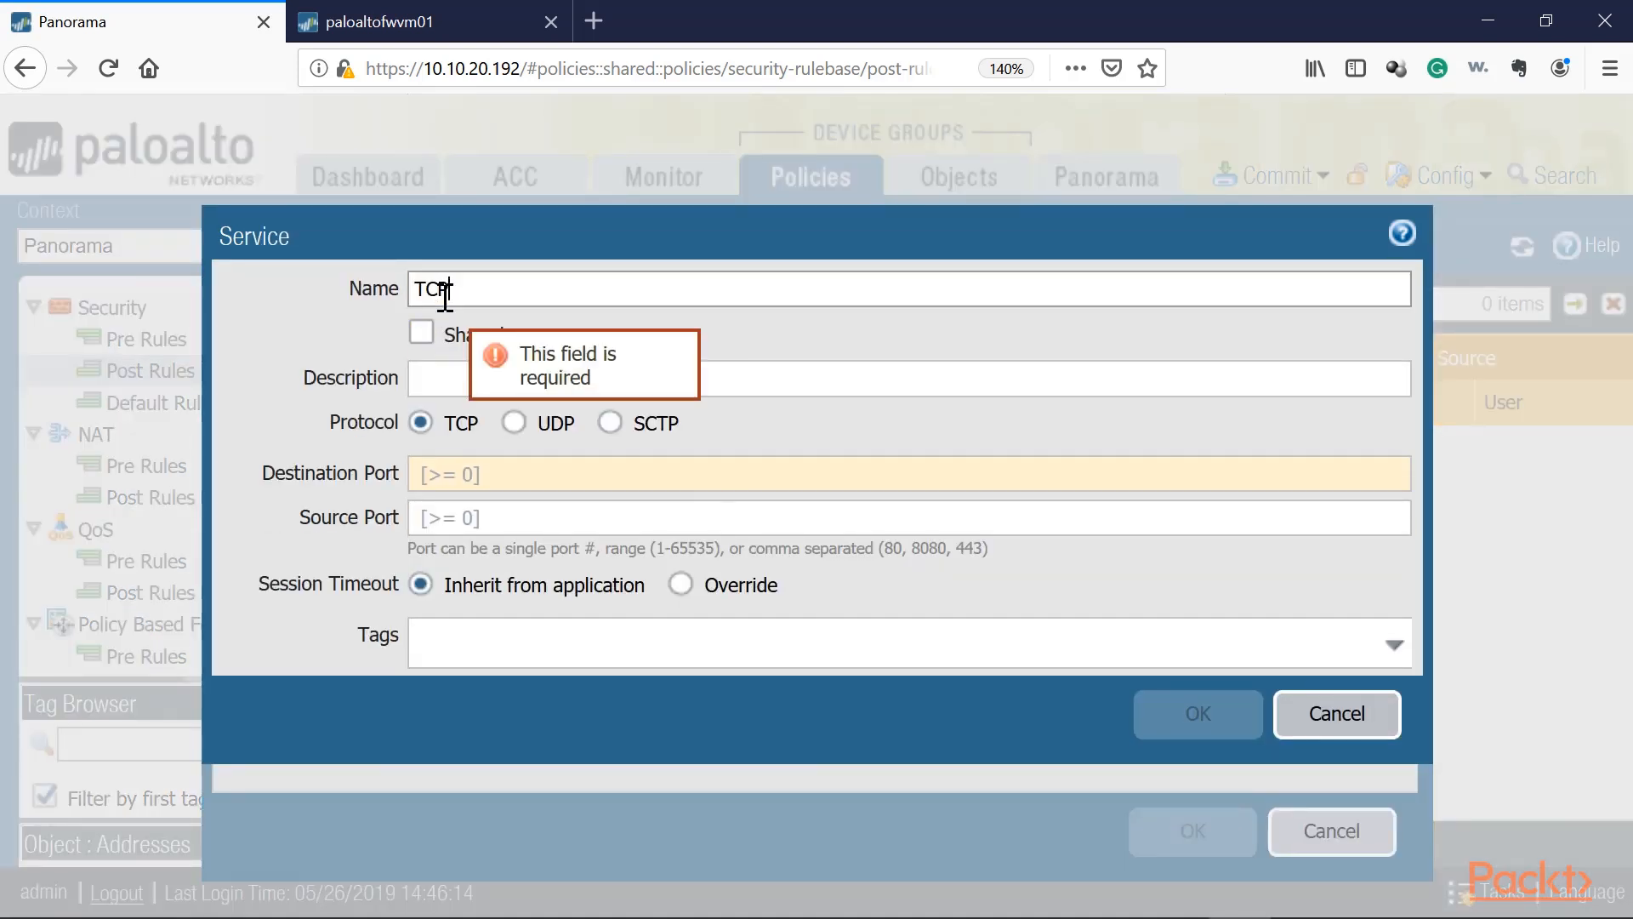
type("-445")
key("Tab")
type("445")
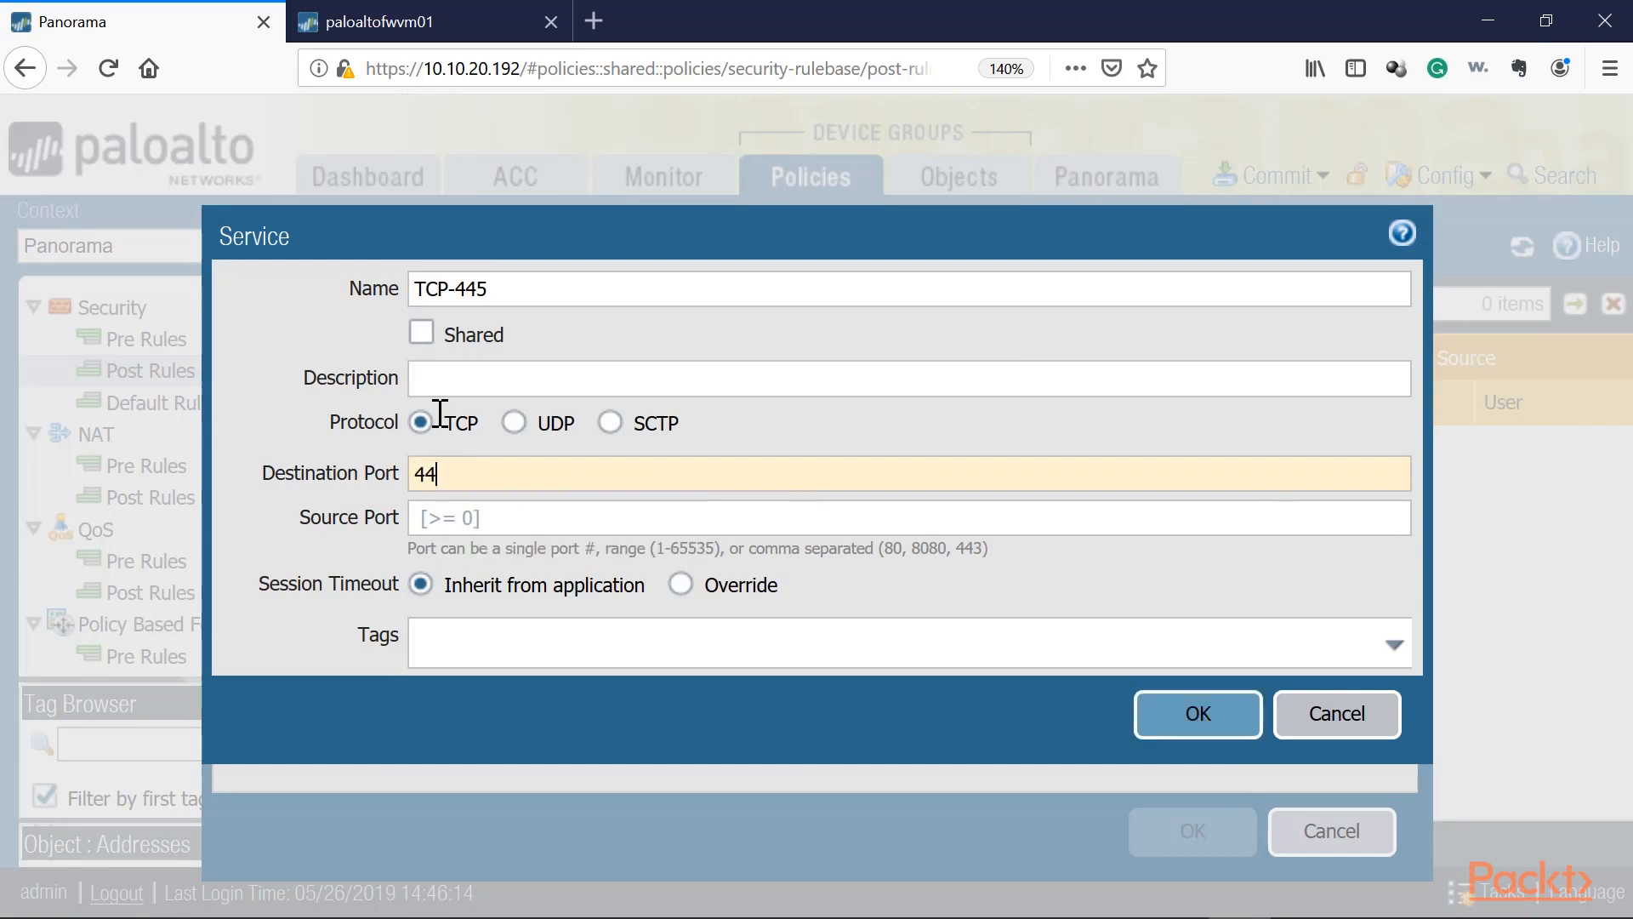
left_click(1160, 723)
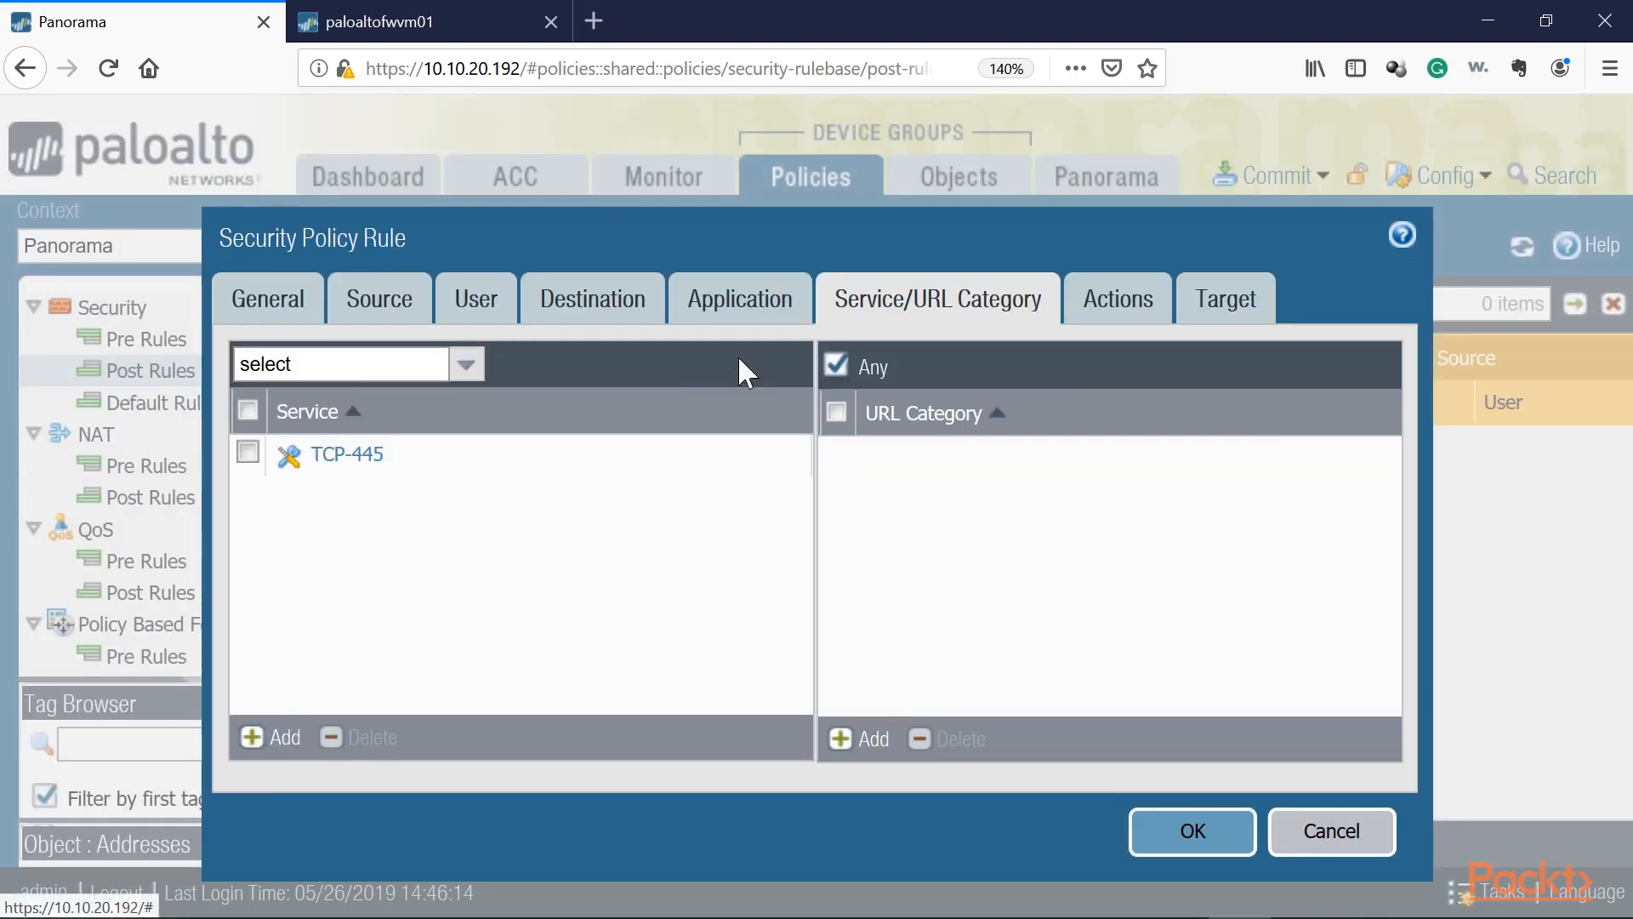
Step: Set the rule's action to Deny
left_click(1141, 299)
left_click(776, 410)
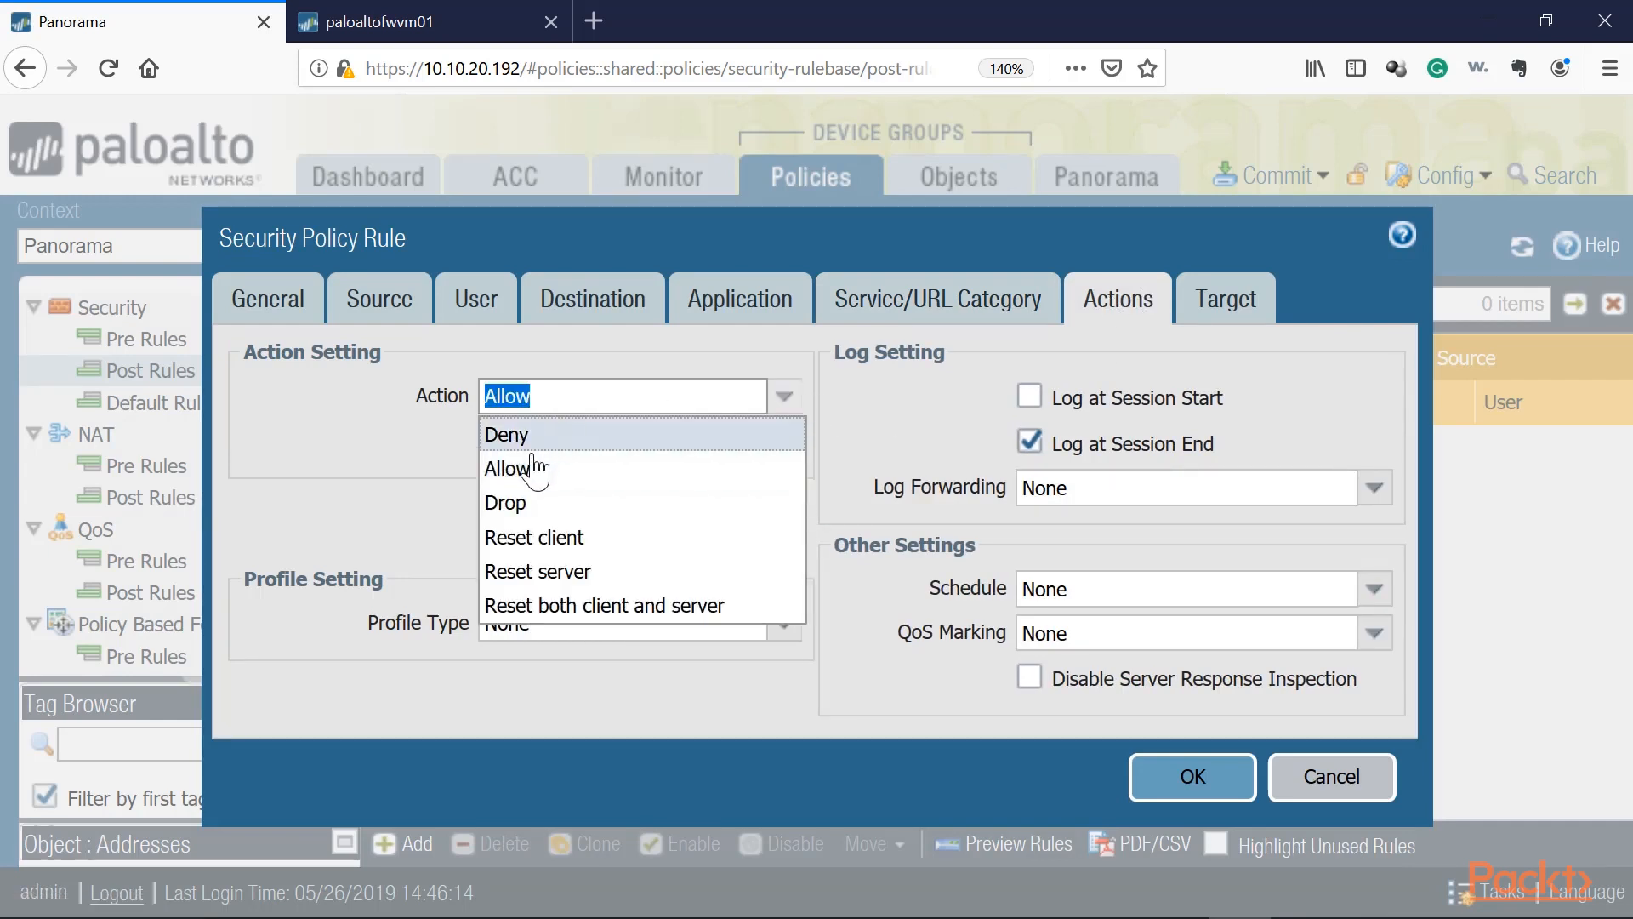
left_click(531, 438)
Step: Keep the rule targeted to all devices and save the Global-Internet-Policy rule
left_click(1225, 302)
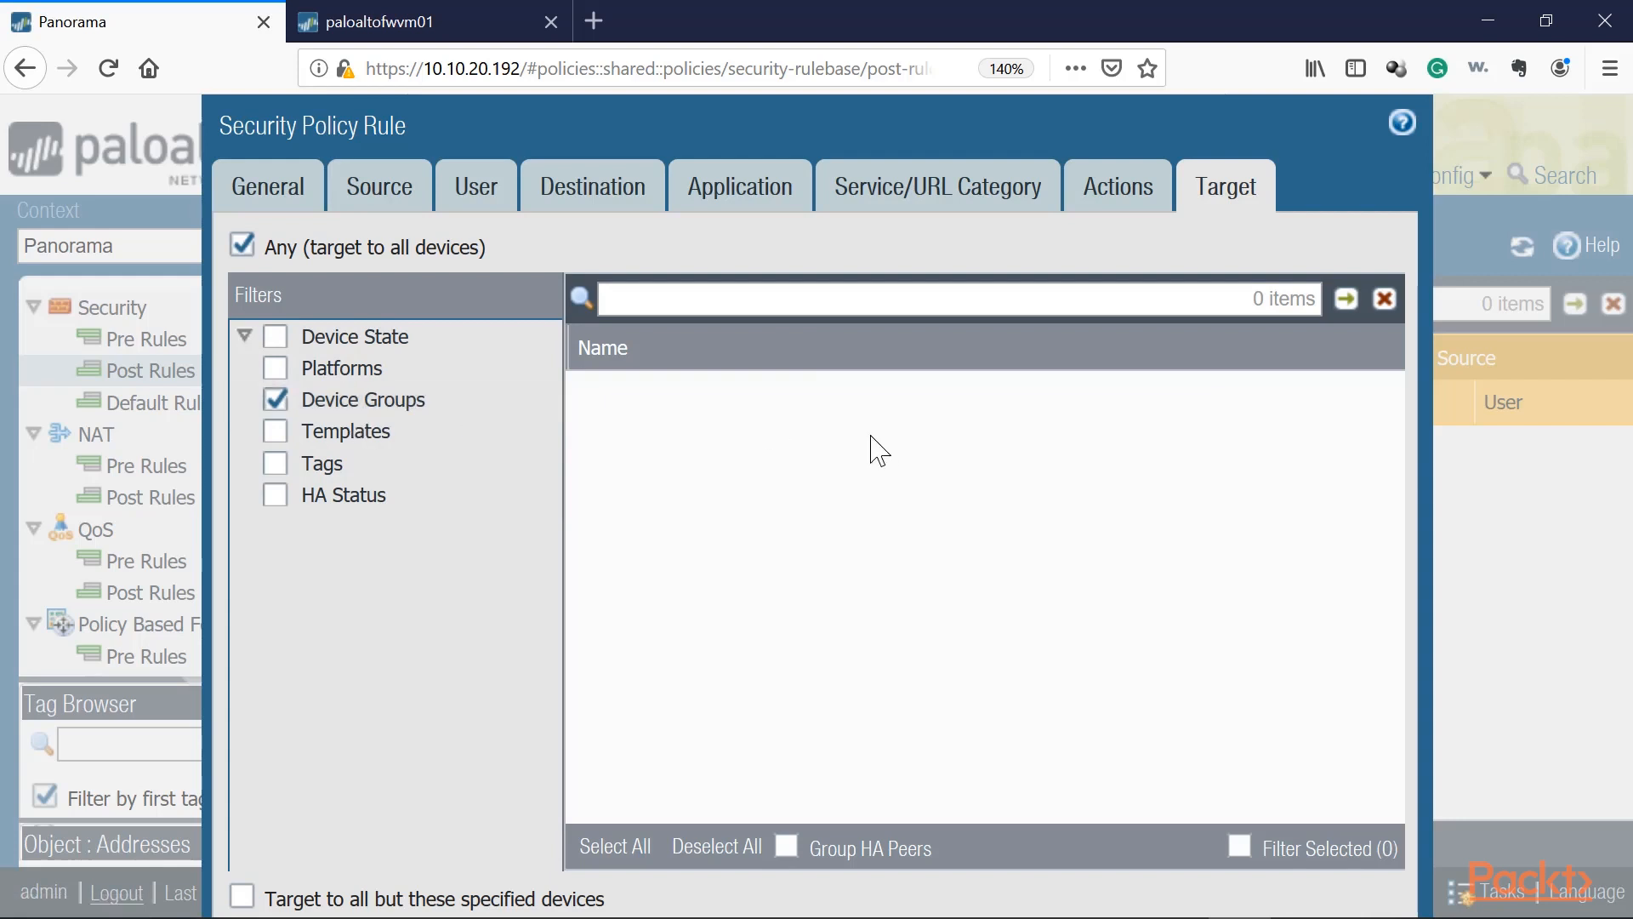
key("ctrl+minus")
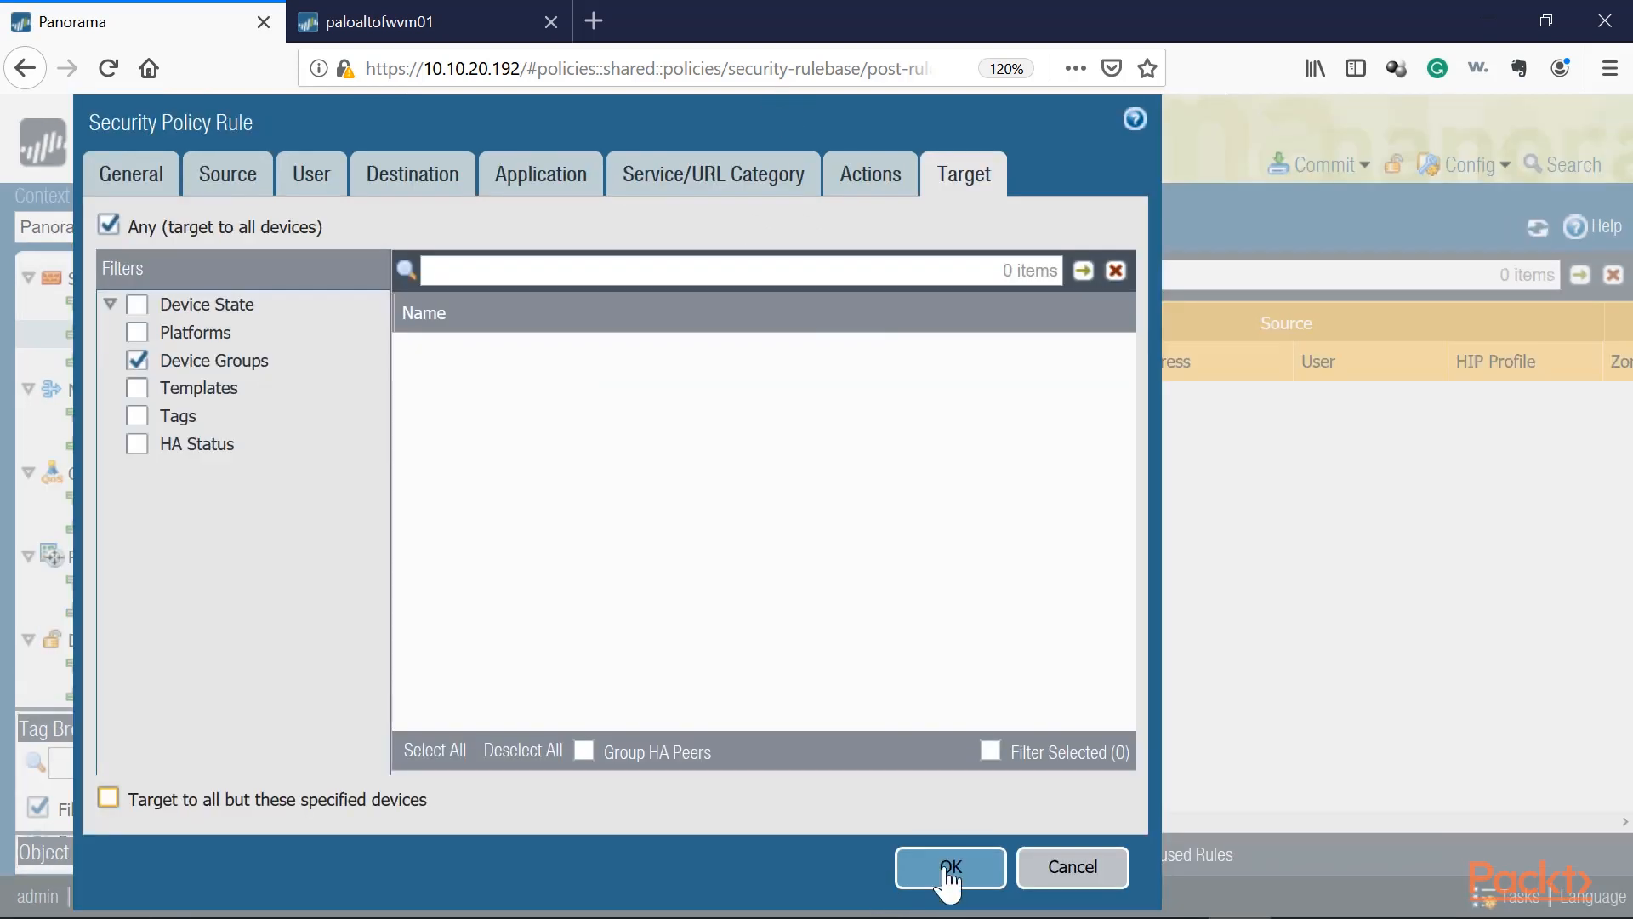
left_click(943, 872)
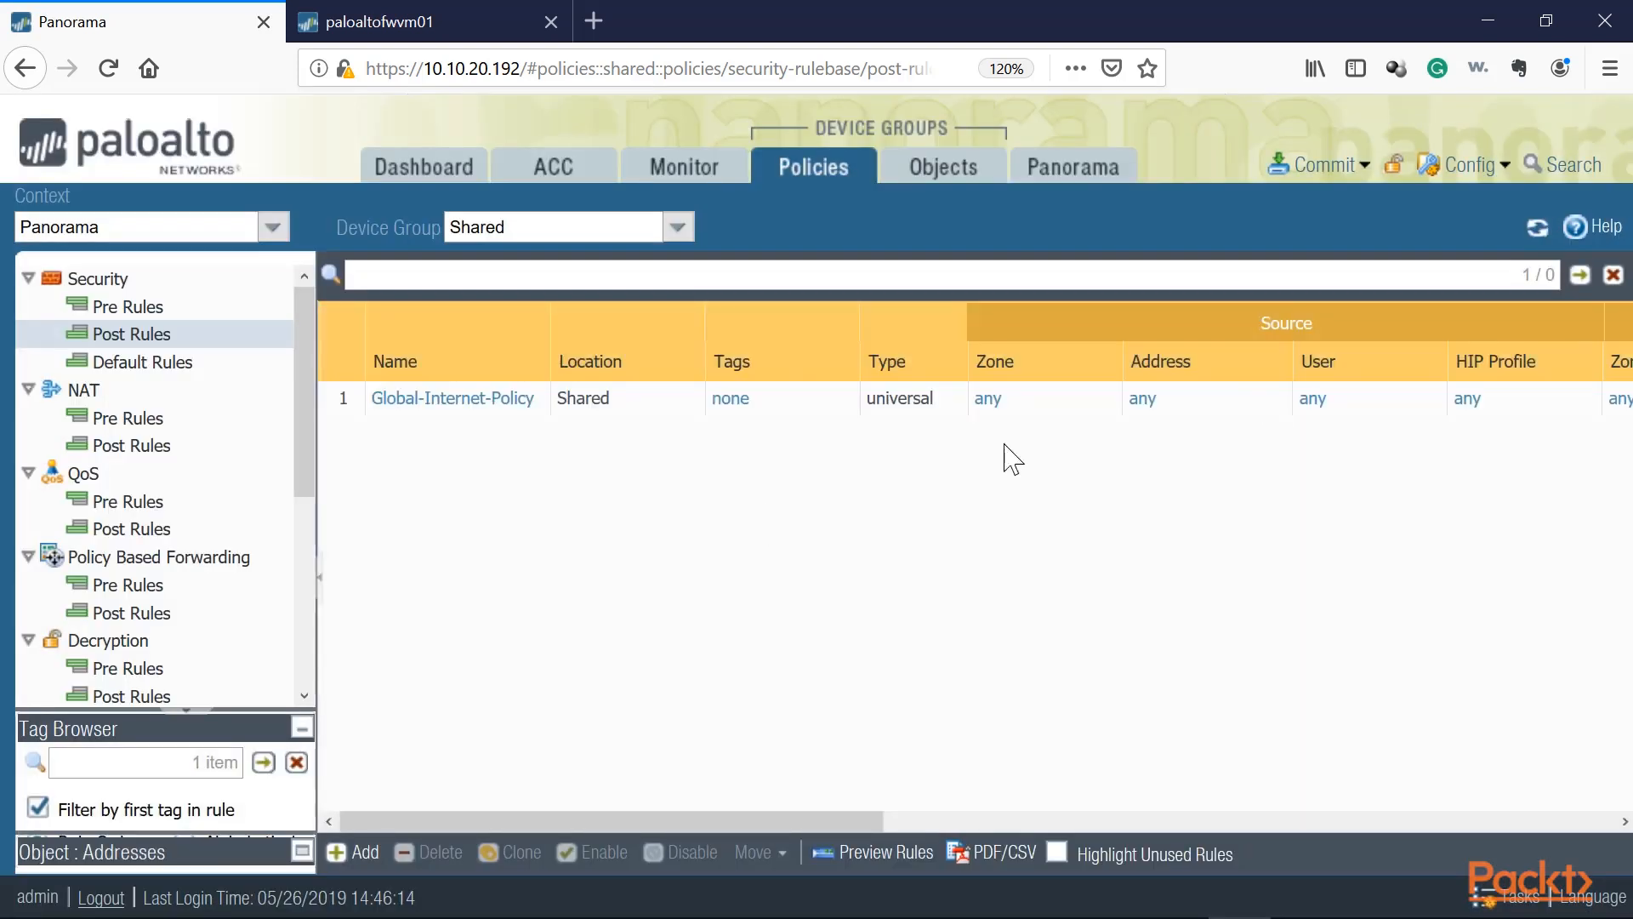
Step: Commit all pending changes to Panorama
left_click(678, 226)
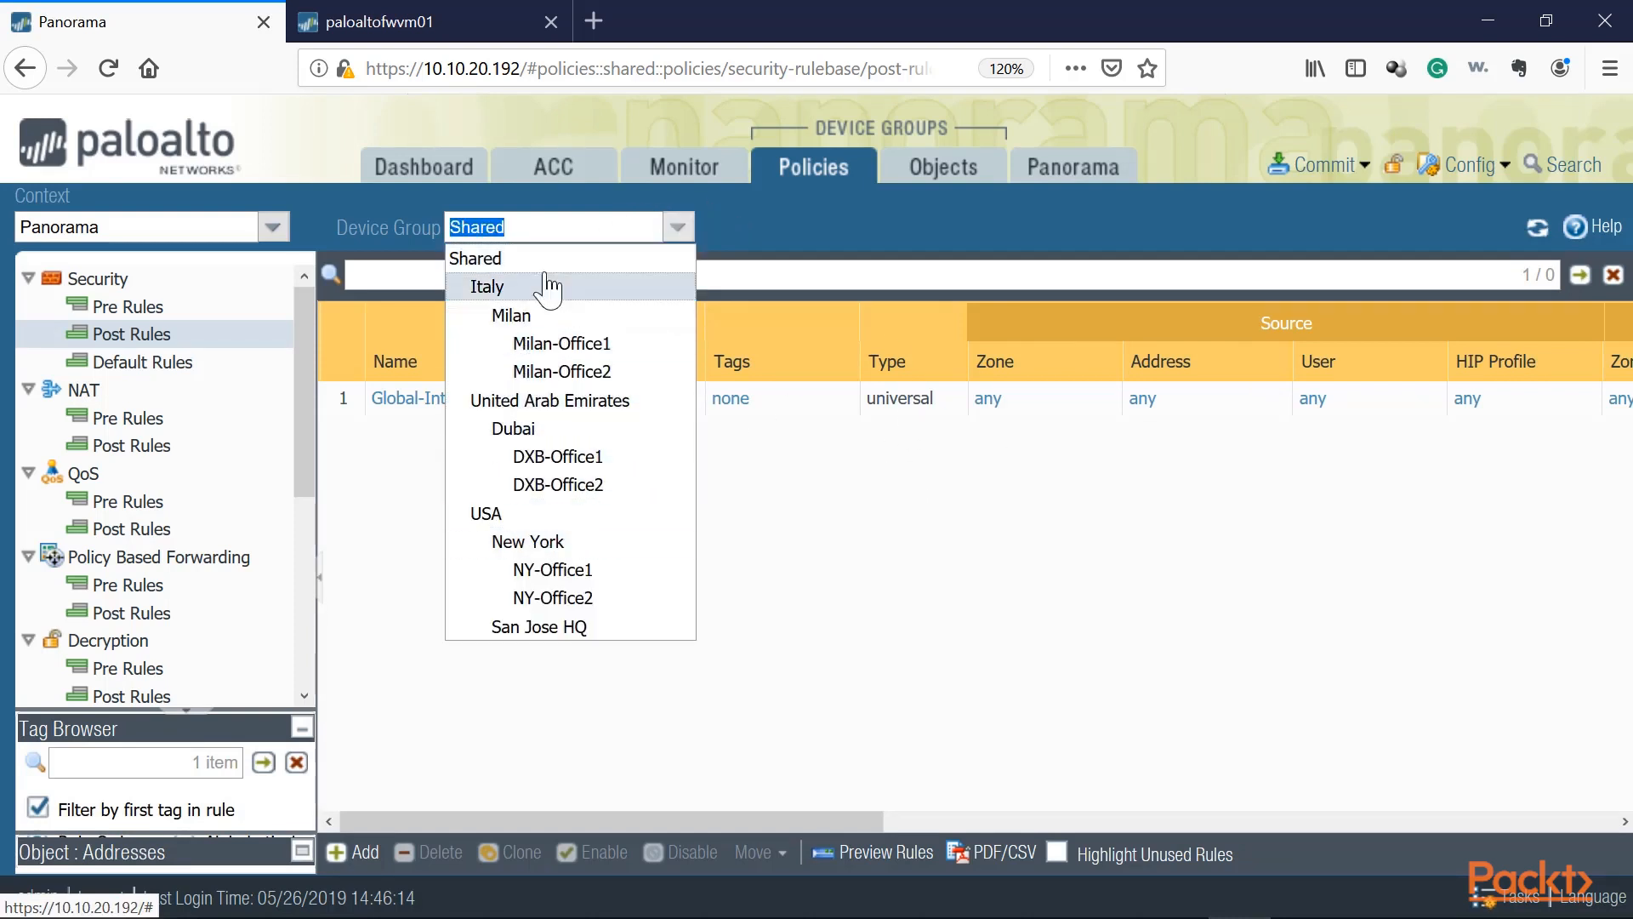
left_click(423, 504)
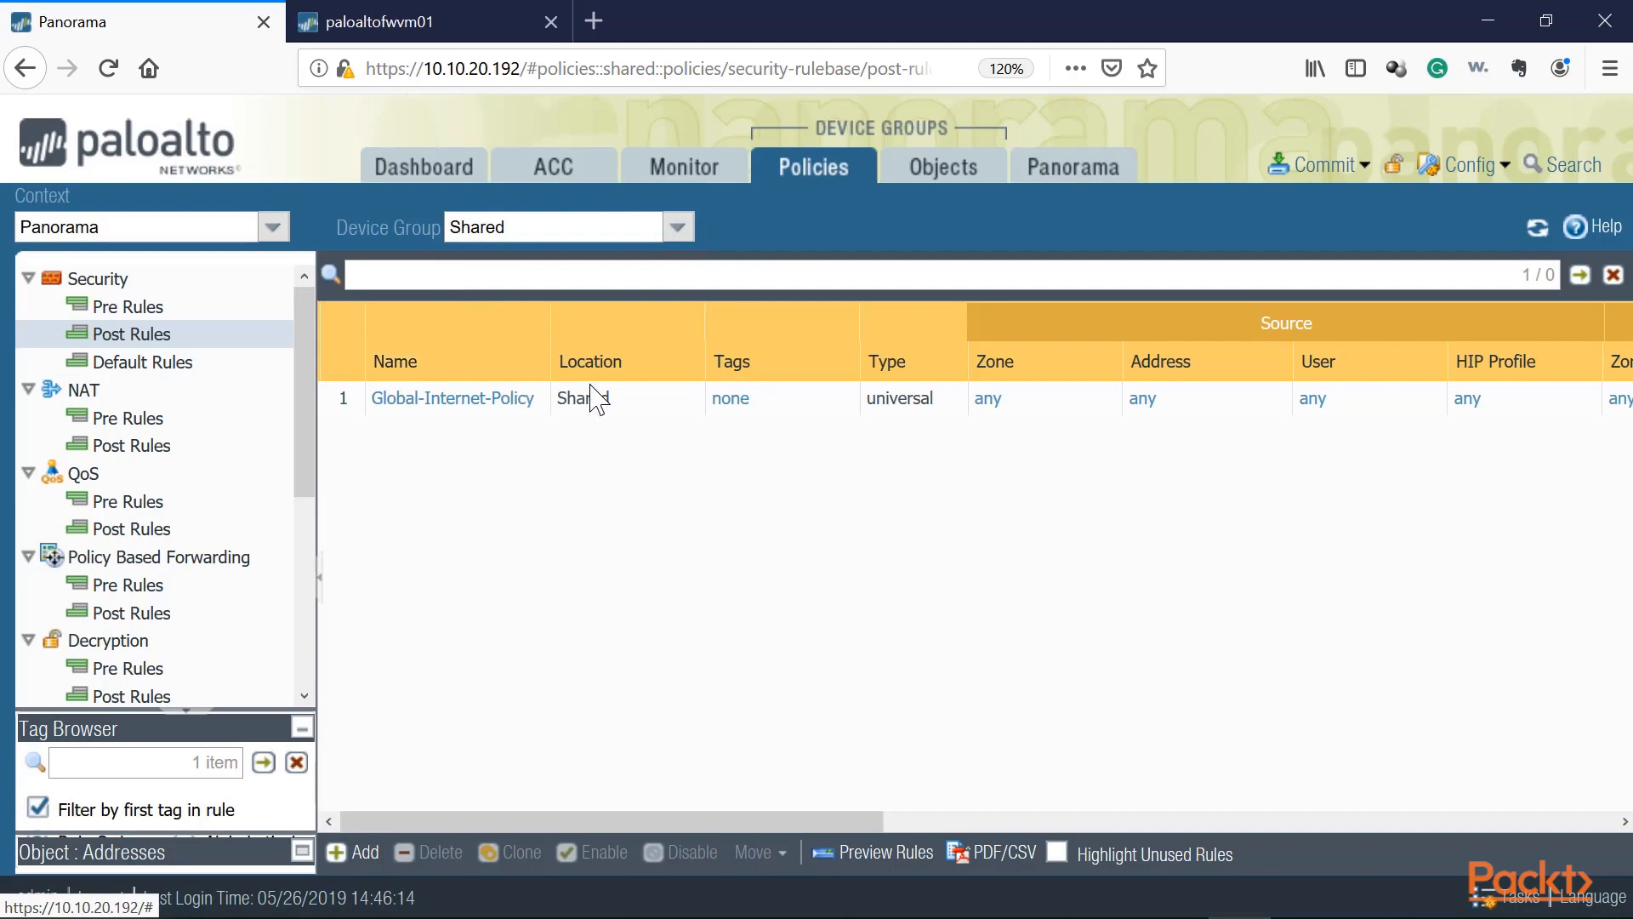
left_click(678, 226)
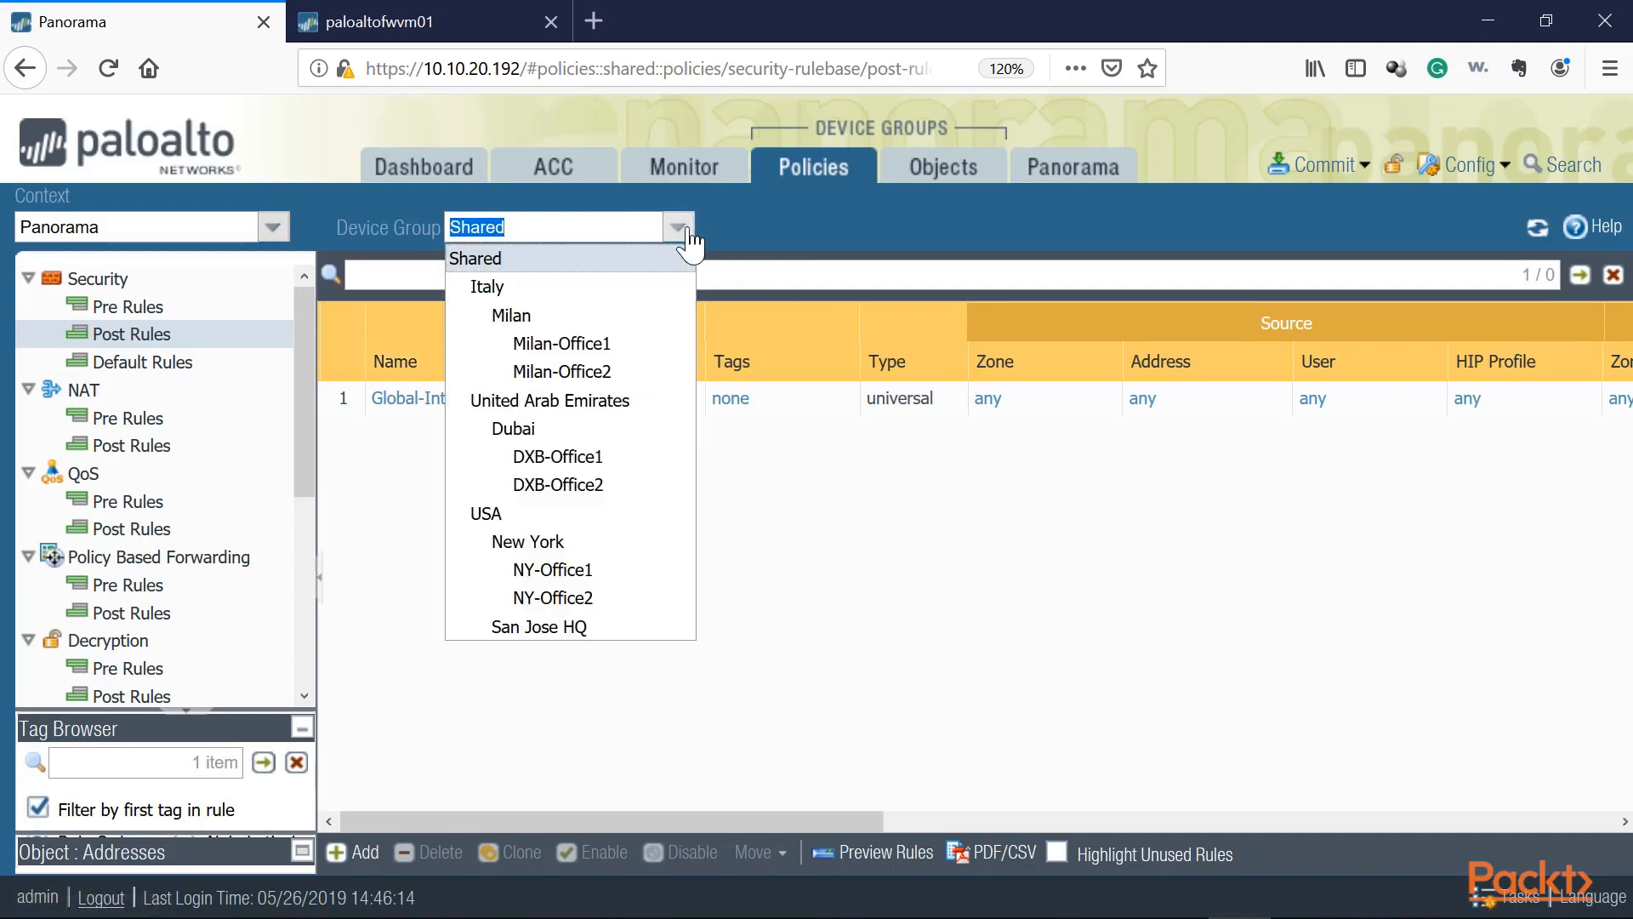
left_click(688, 233)
left_click(1330, 166)
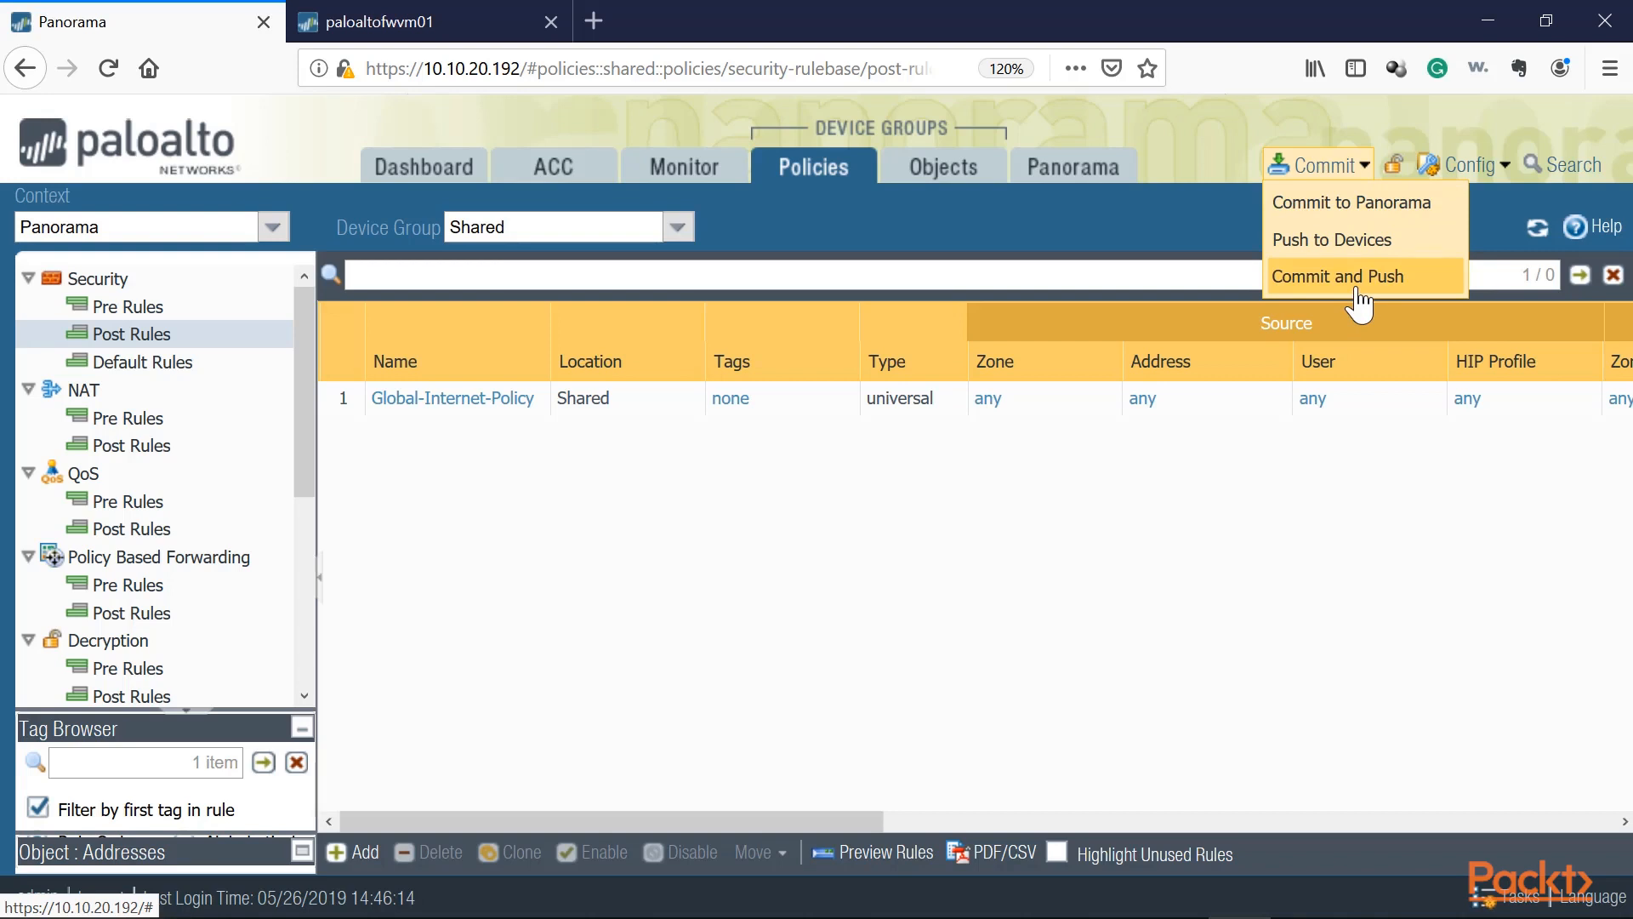
left_click(1361, 208)
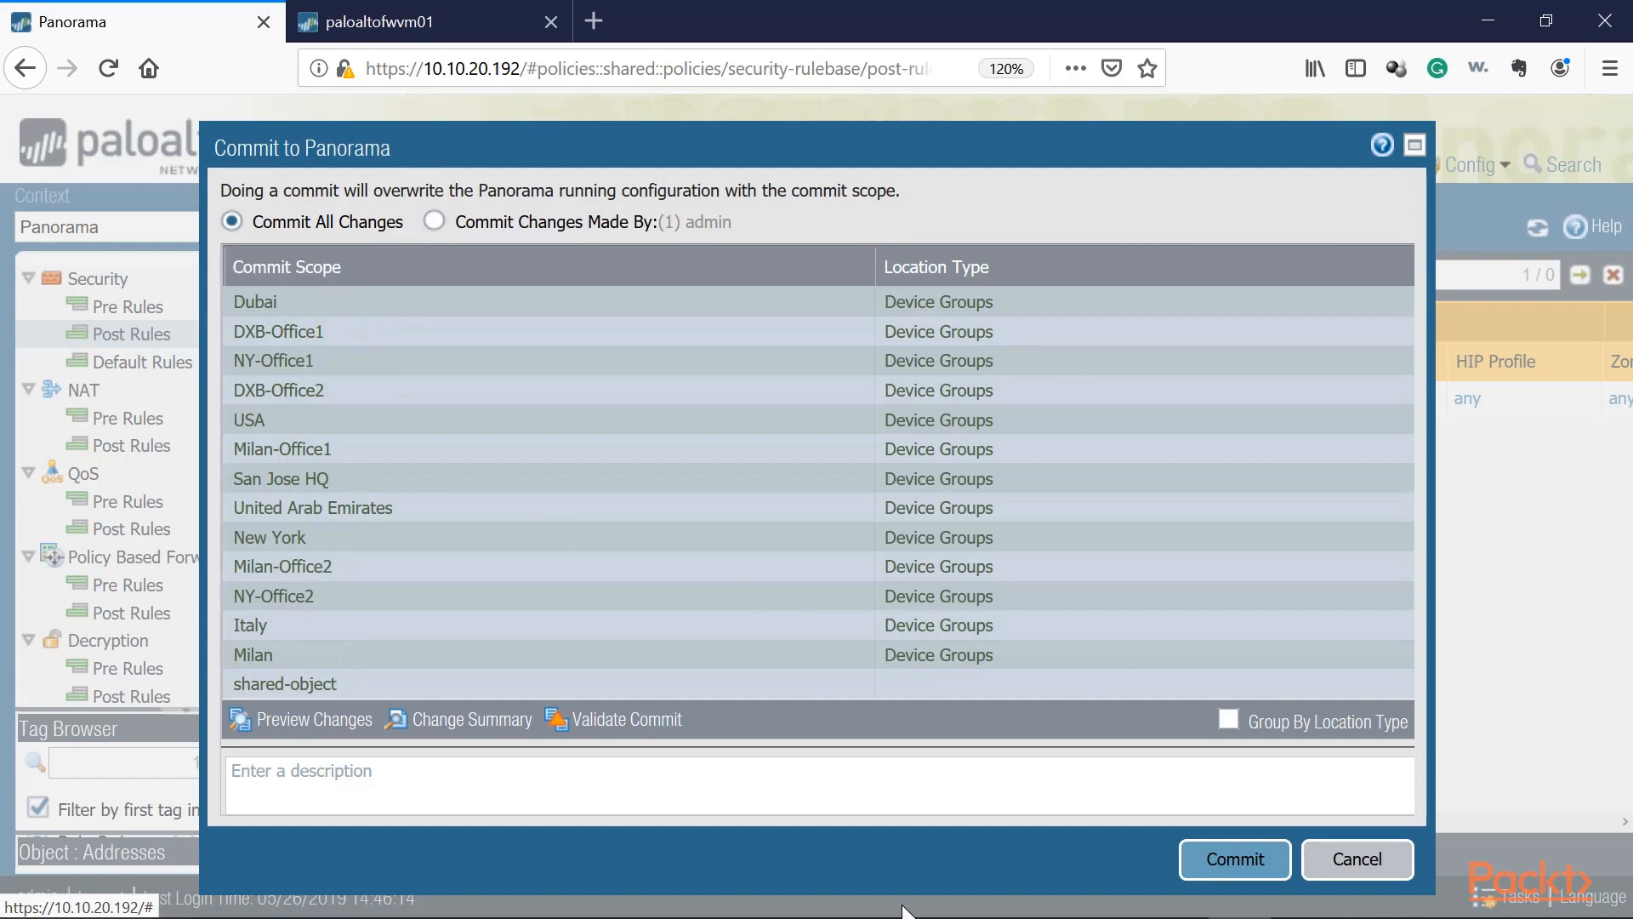
left_click(1225, 858)
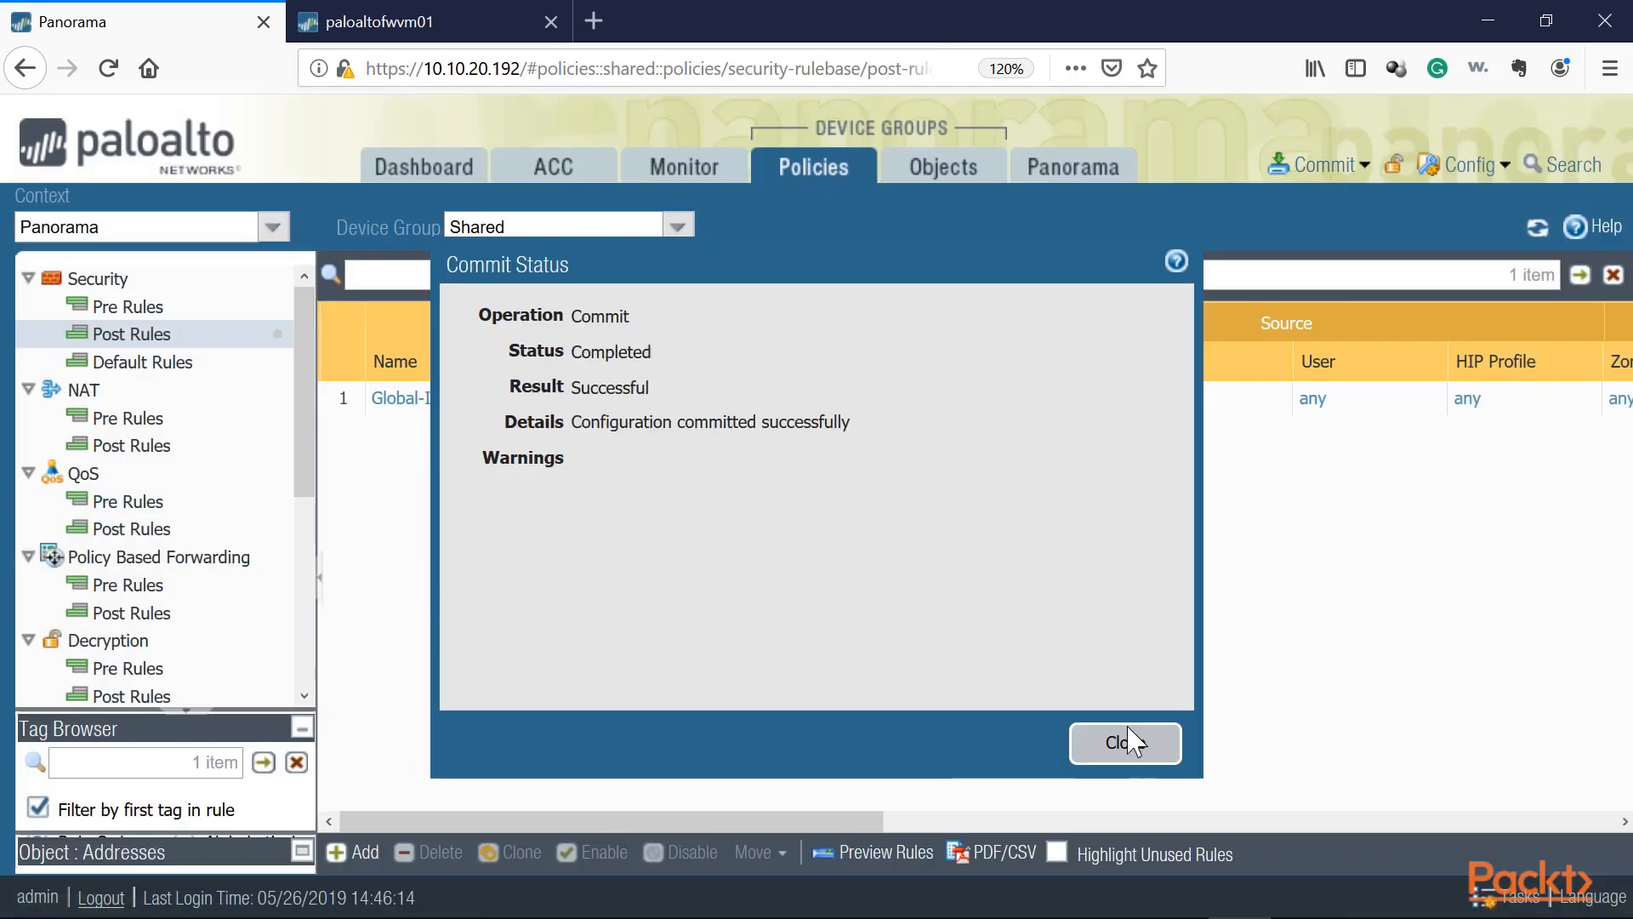
left_click(1128, 742)
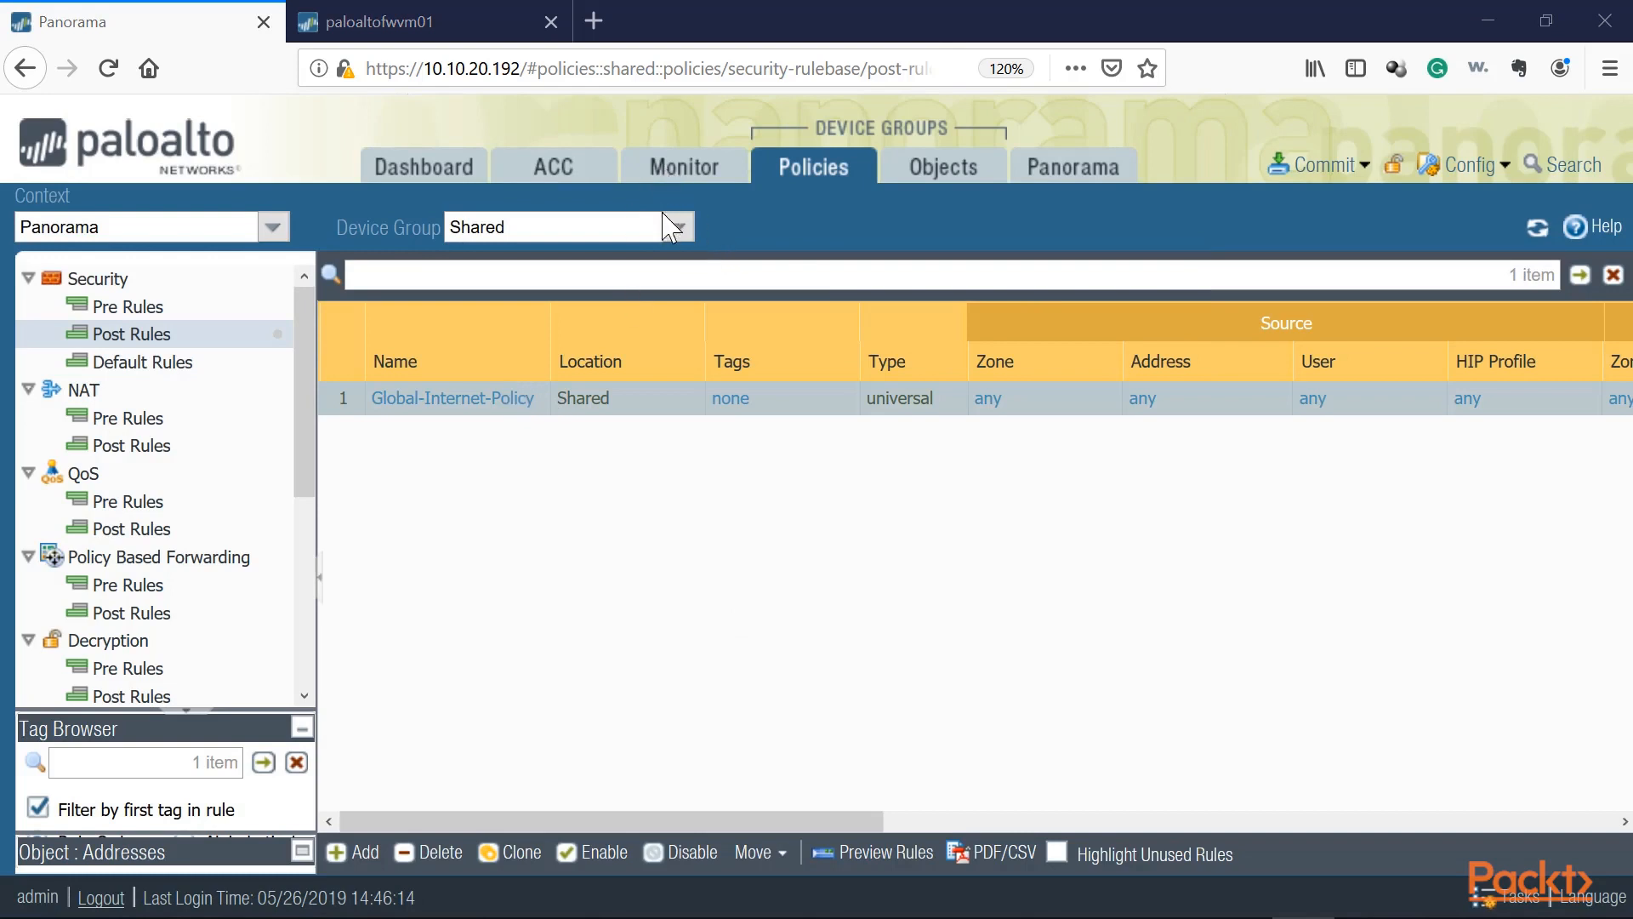
Step: Switch through several device groups to examine where the shared Global-Internet-Policy post rule appears
left_click(585, 229)
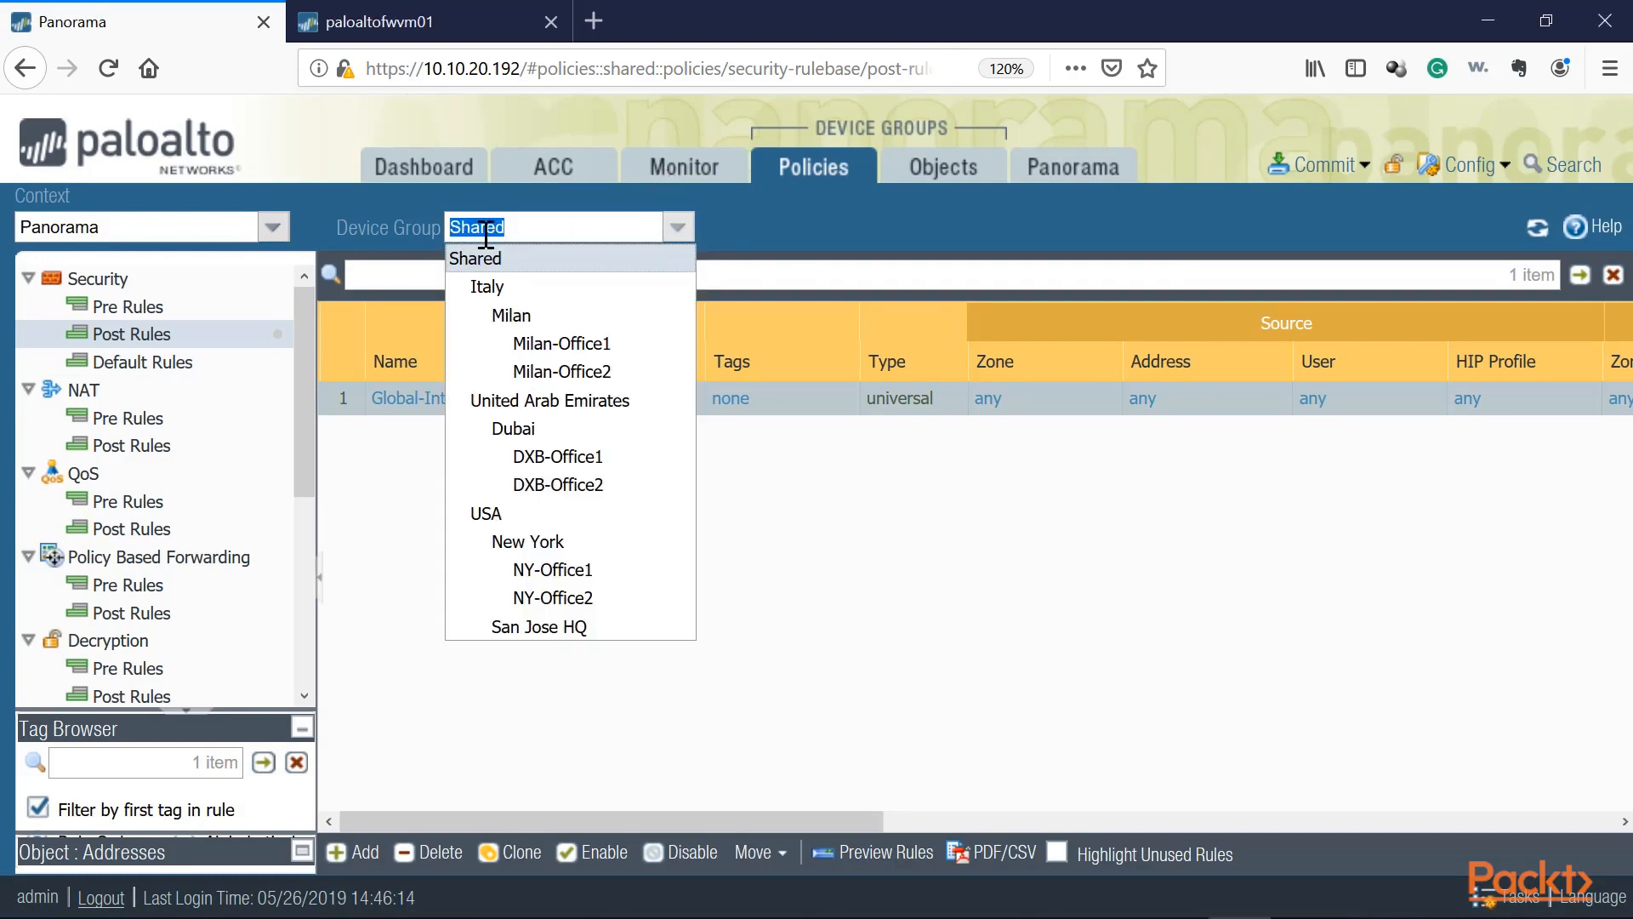
left_click(486, 271)
left_click(676, 227)
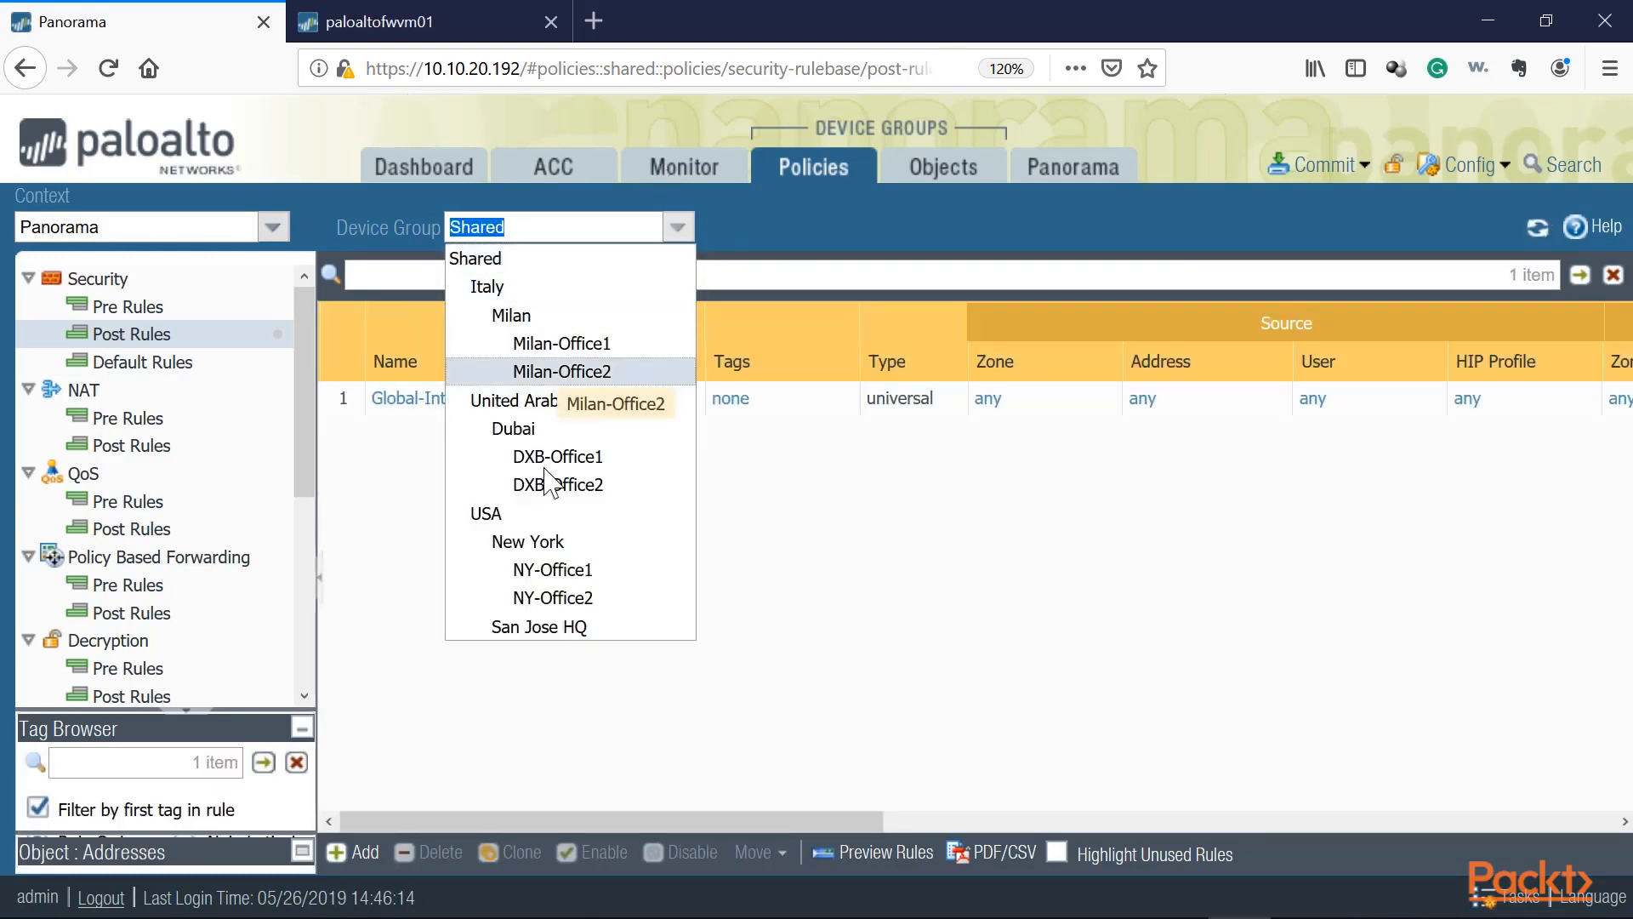
left_click(494, 715)
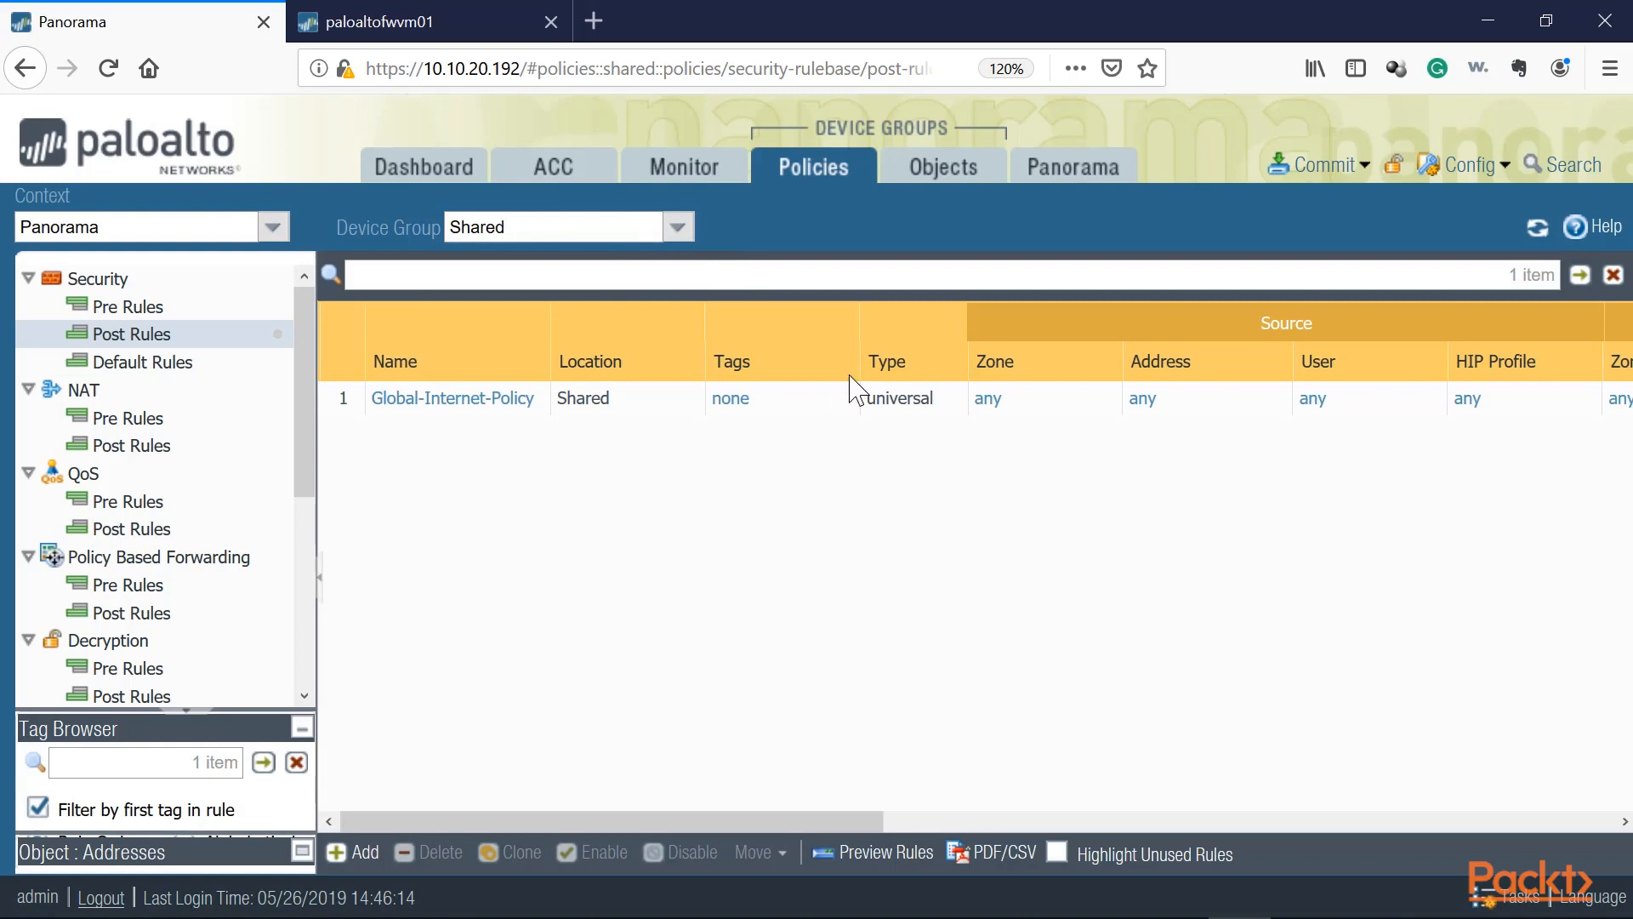
left_click(679, 229)
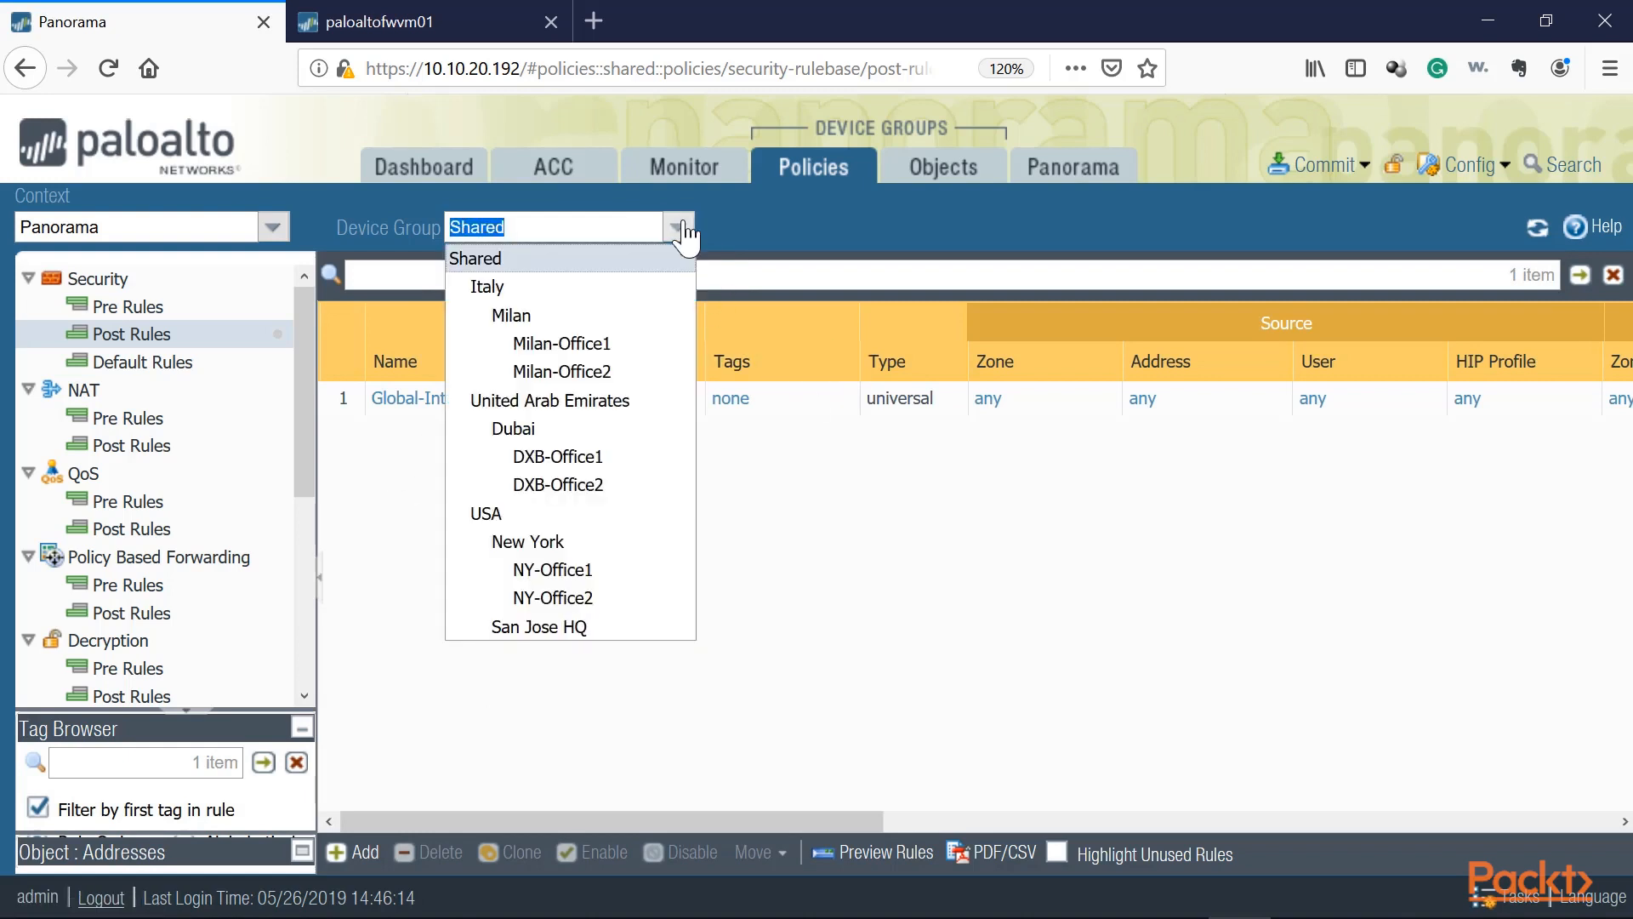
left_click(528, 290)
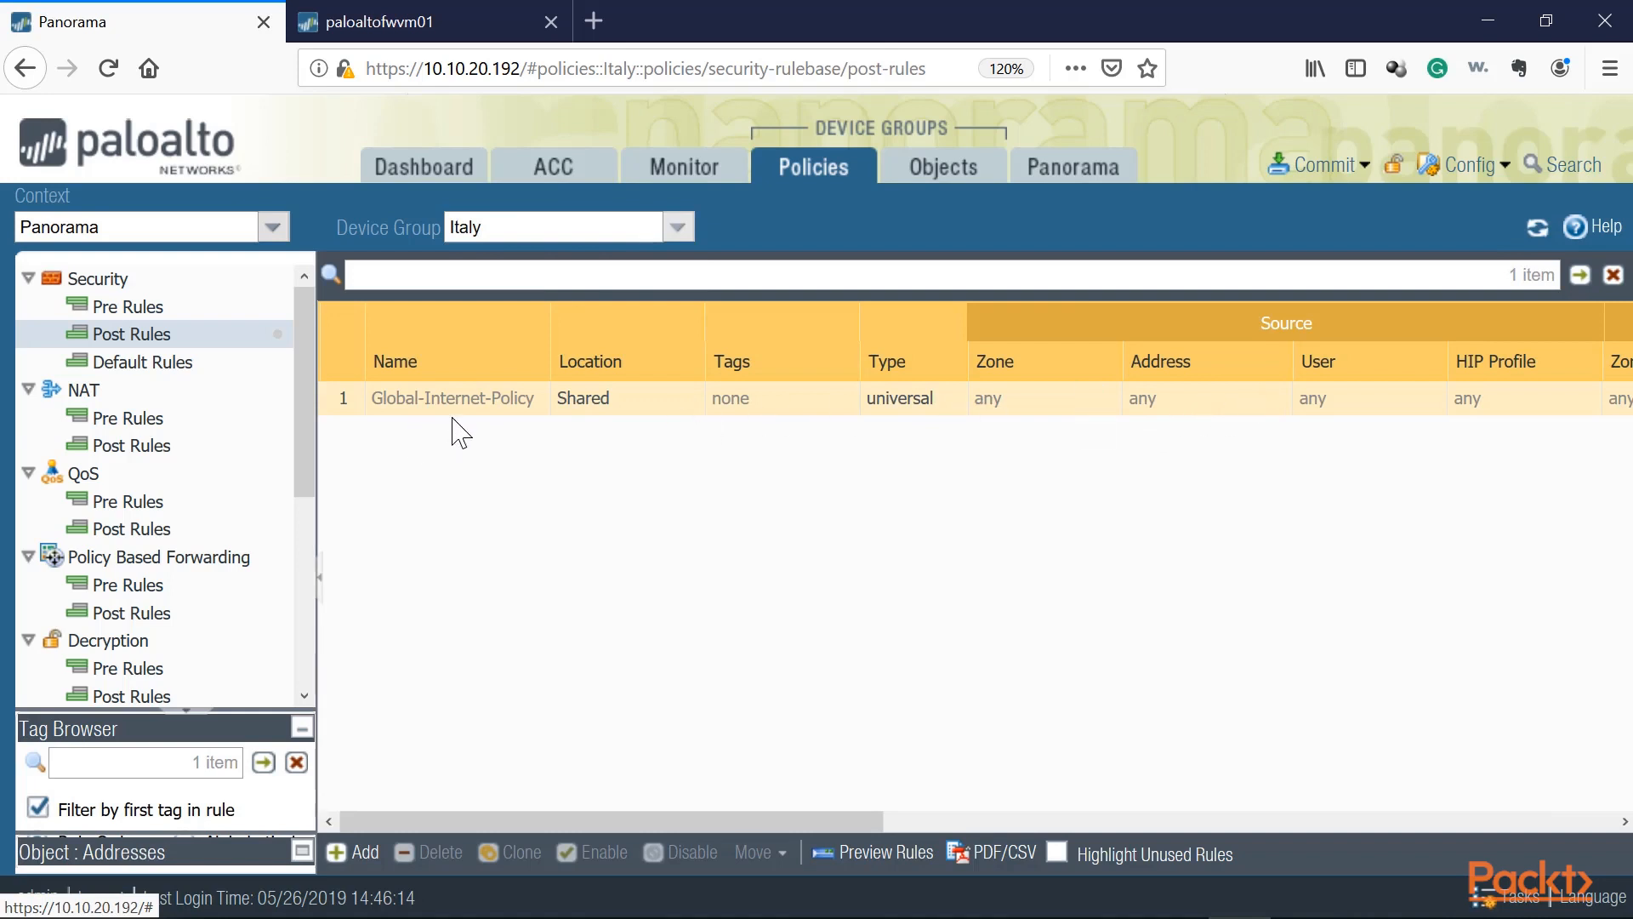
left_click(677, 226)
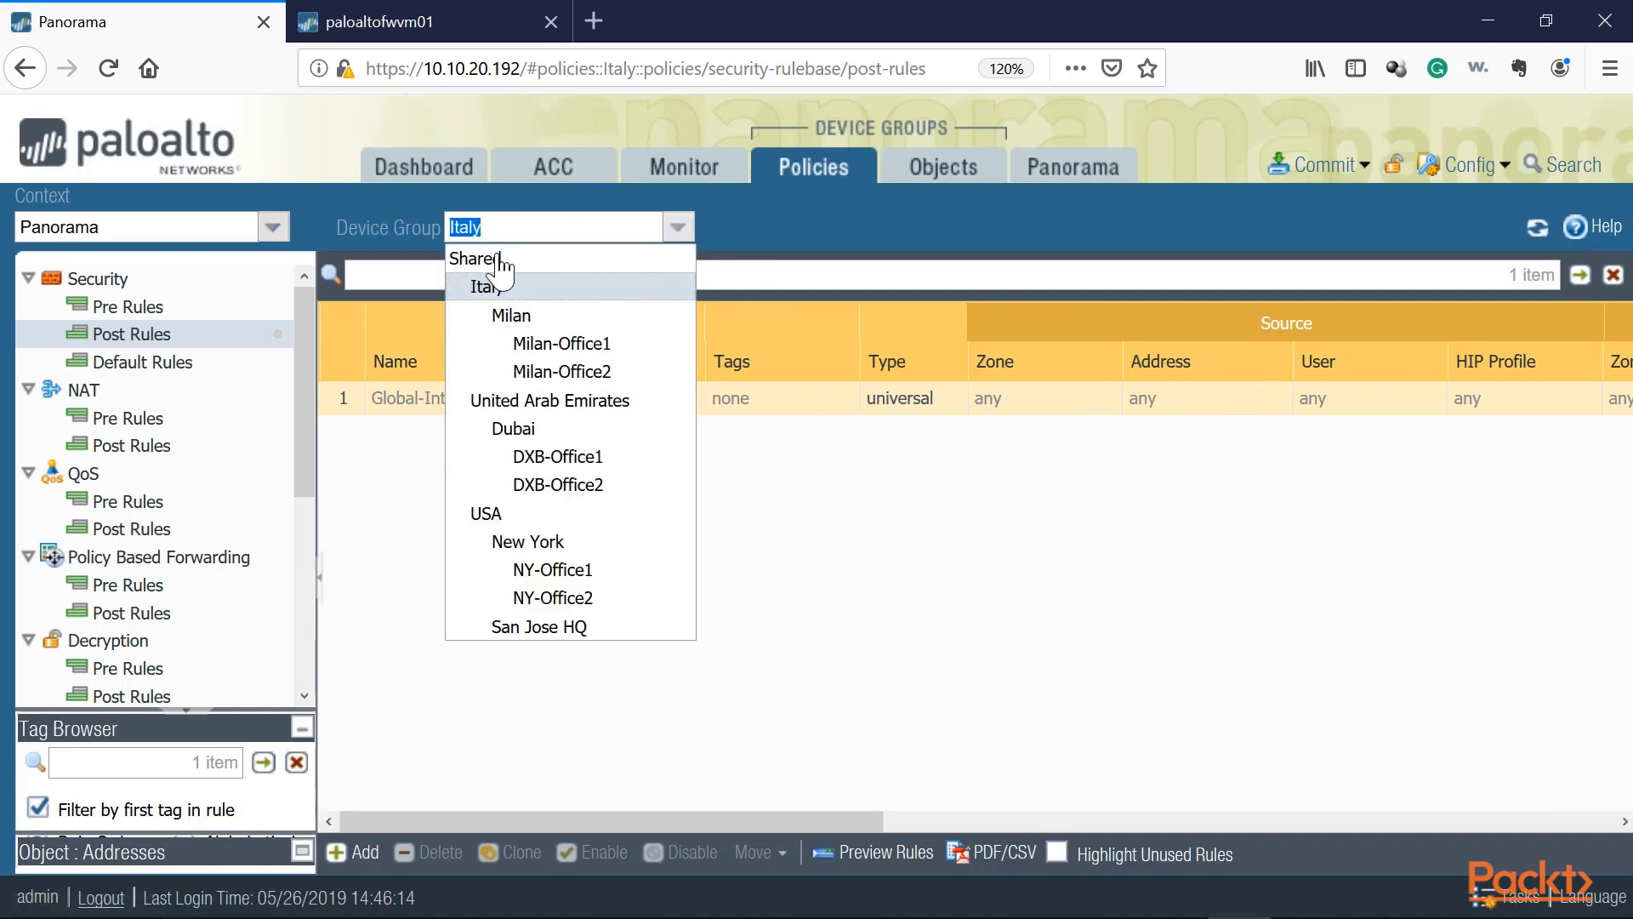
left_click(502, 260)
left_click(676, 226)
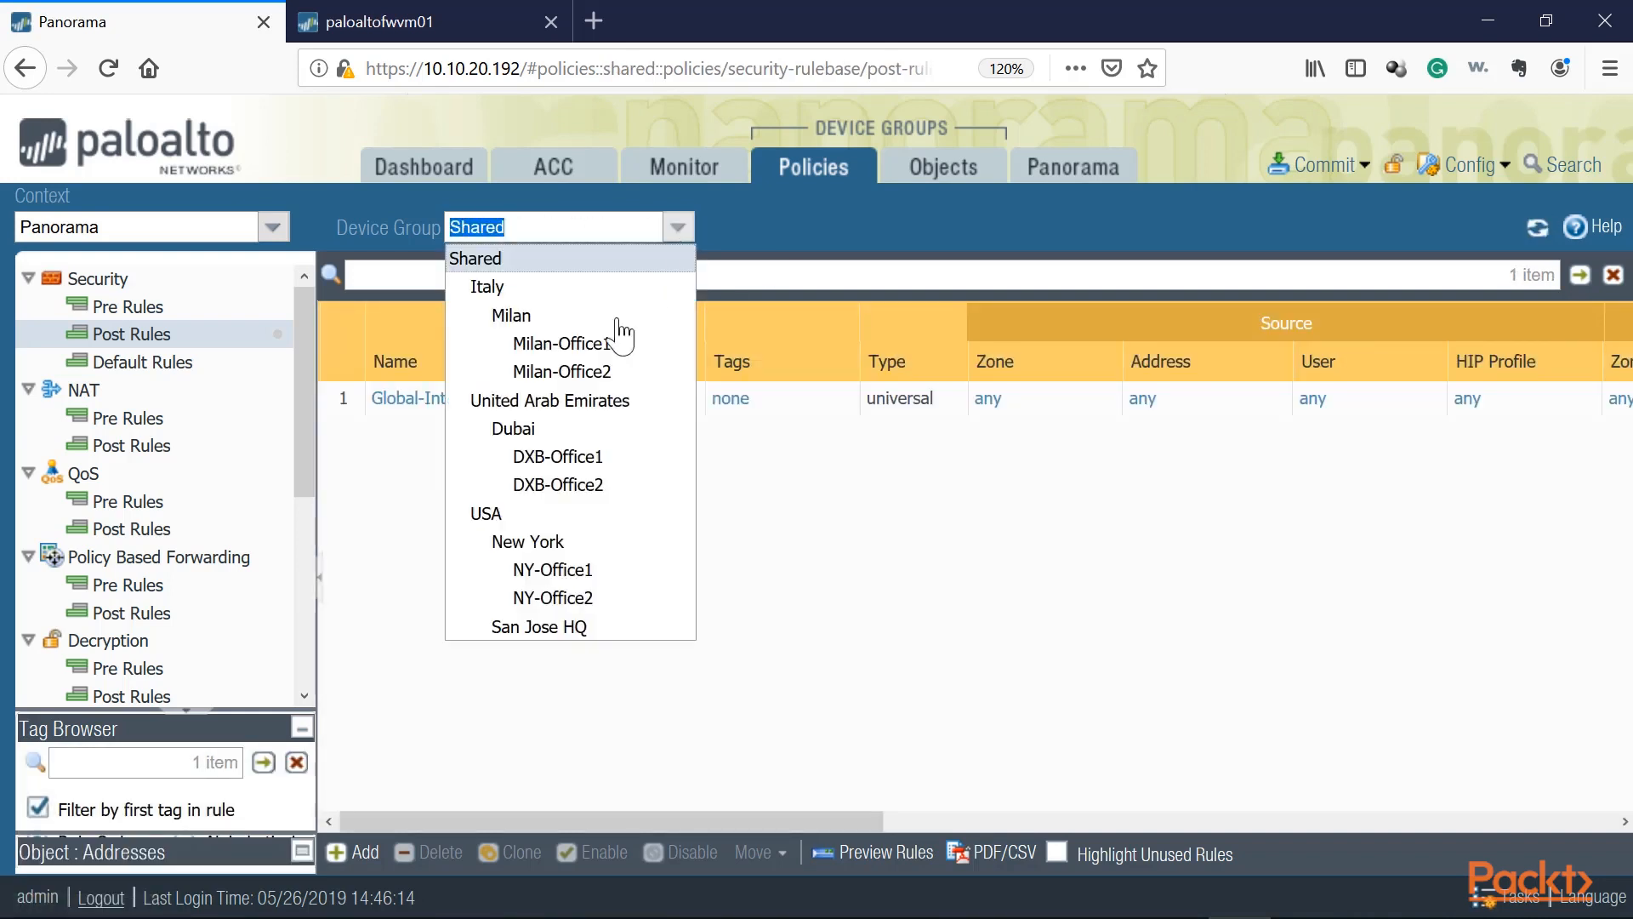
left_click(563, 596)
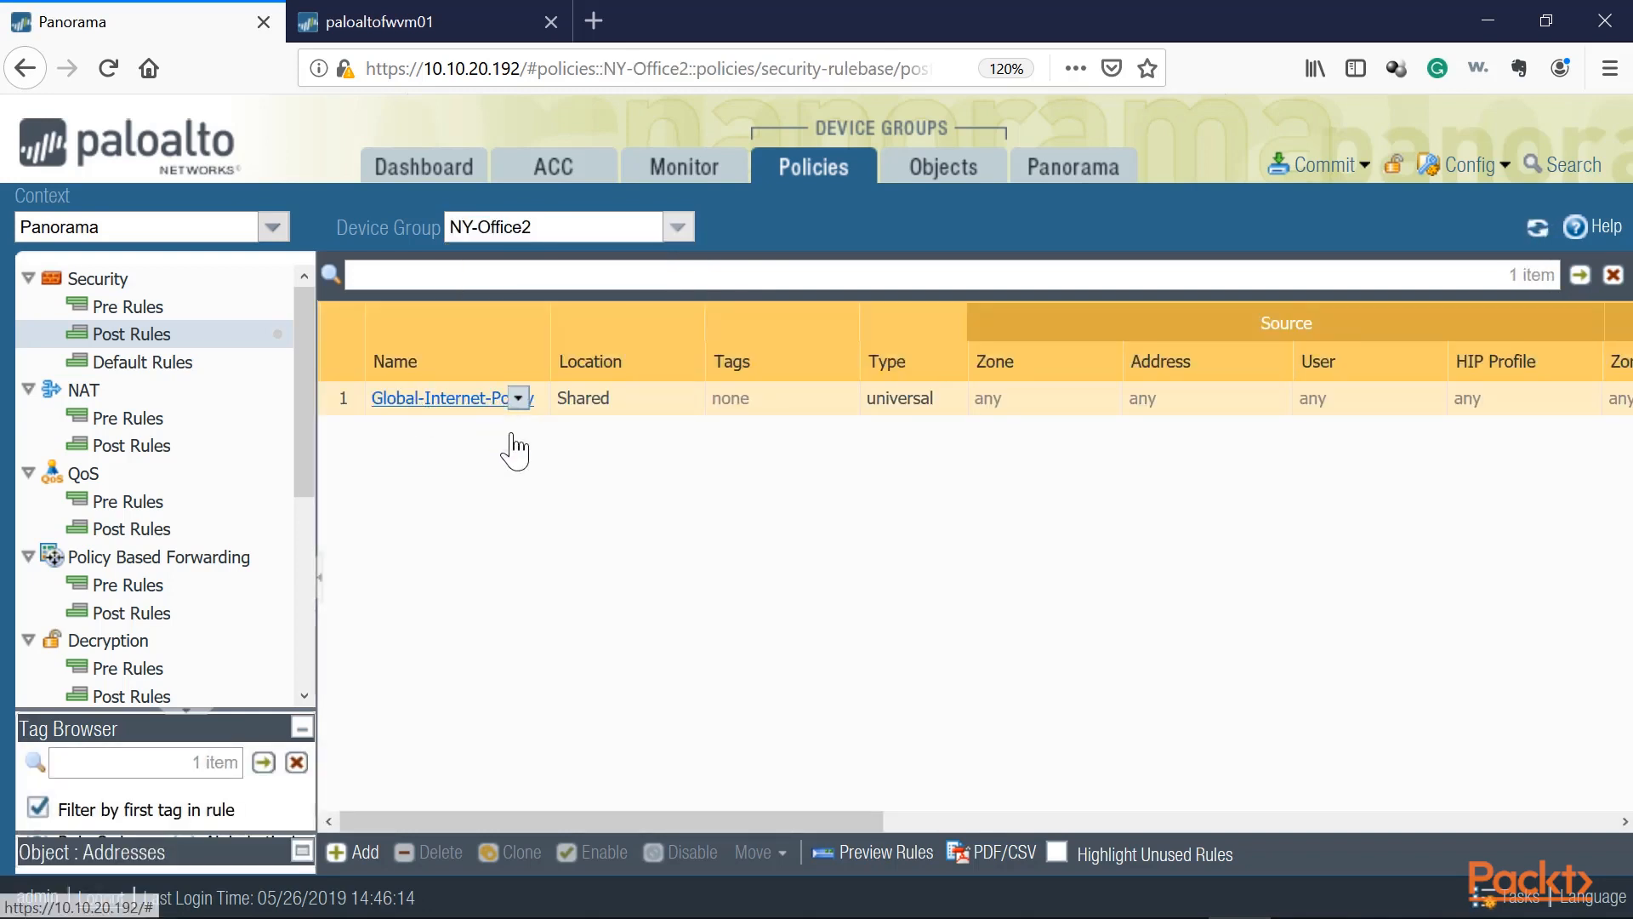
left_click(677, 226)
left_click(542, 256)
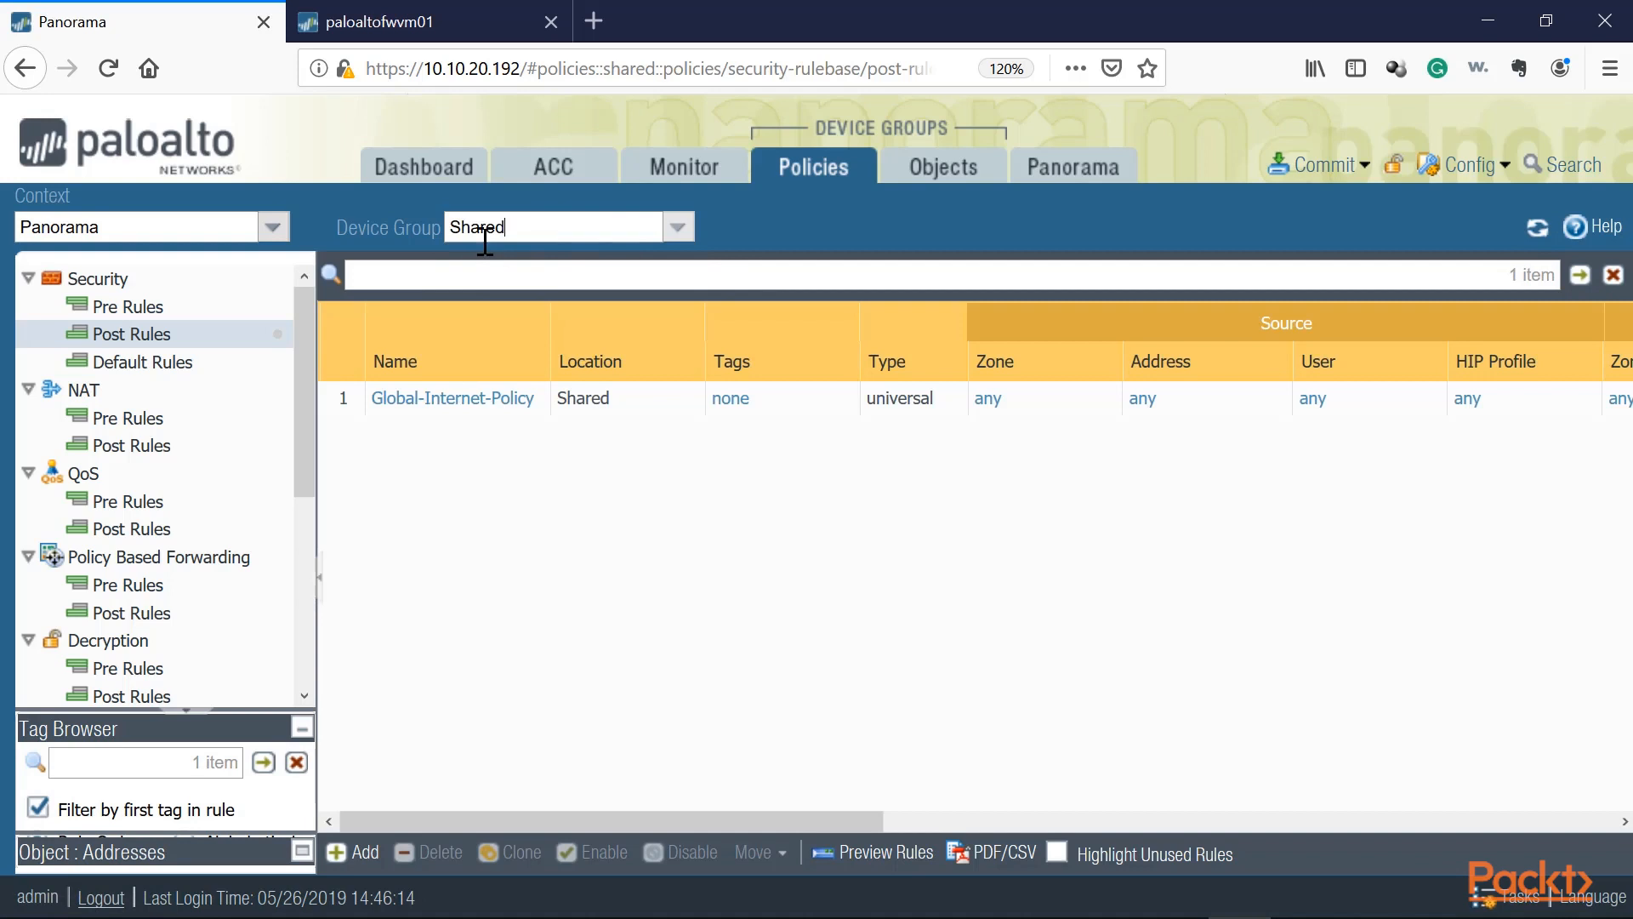
left_click(689, 228)
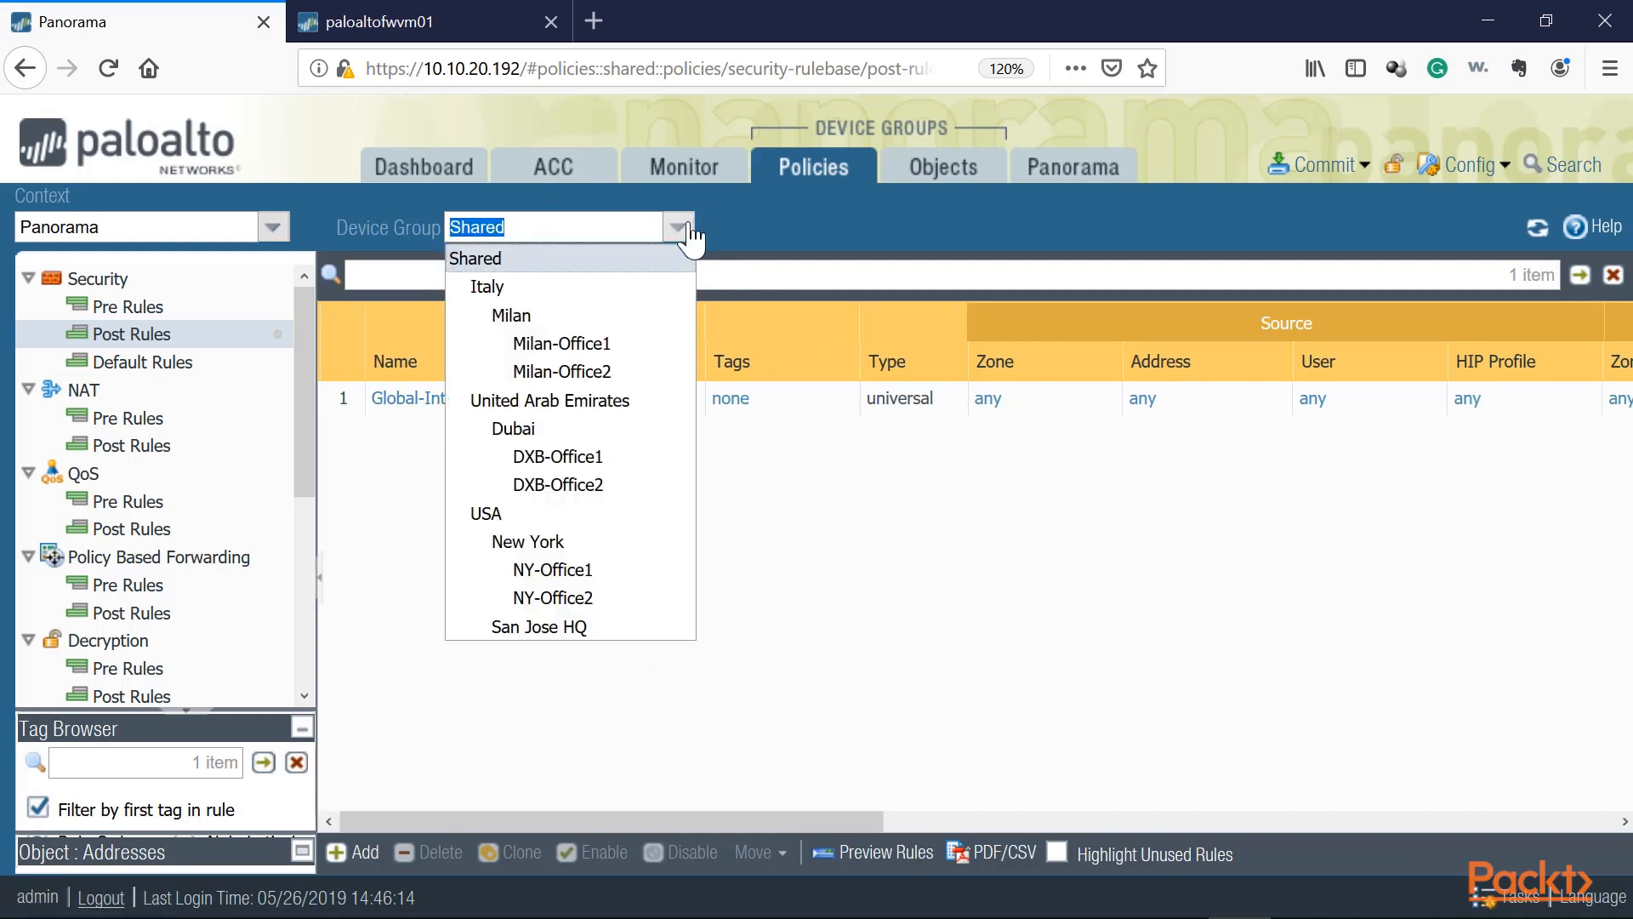
left_click(549, 597)
Step: In the United Arab Emirates device group, add a security post rule named Internet-UAE and open its source zone settings
left_click(678, 230)
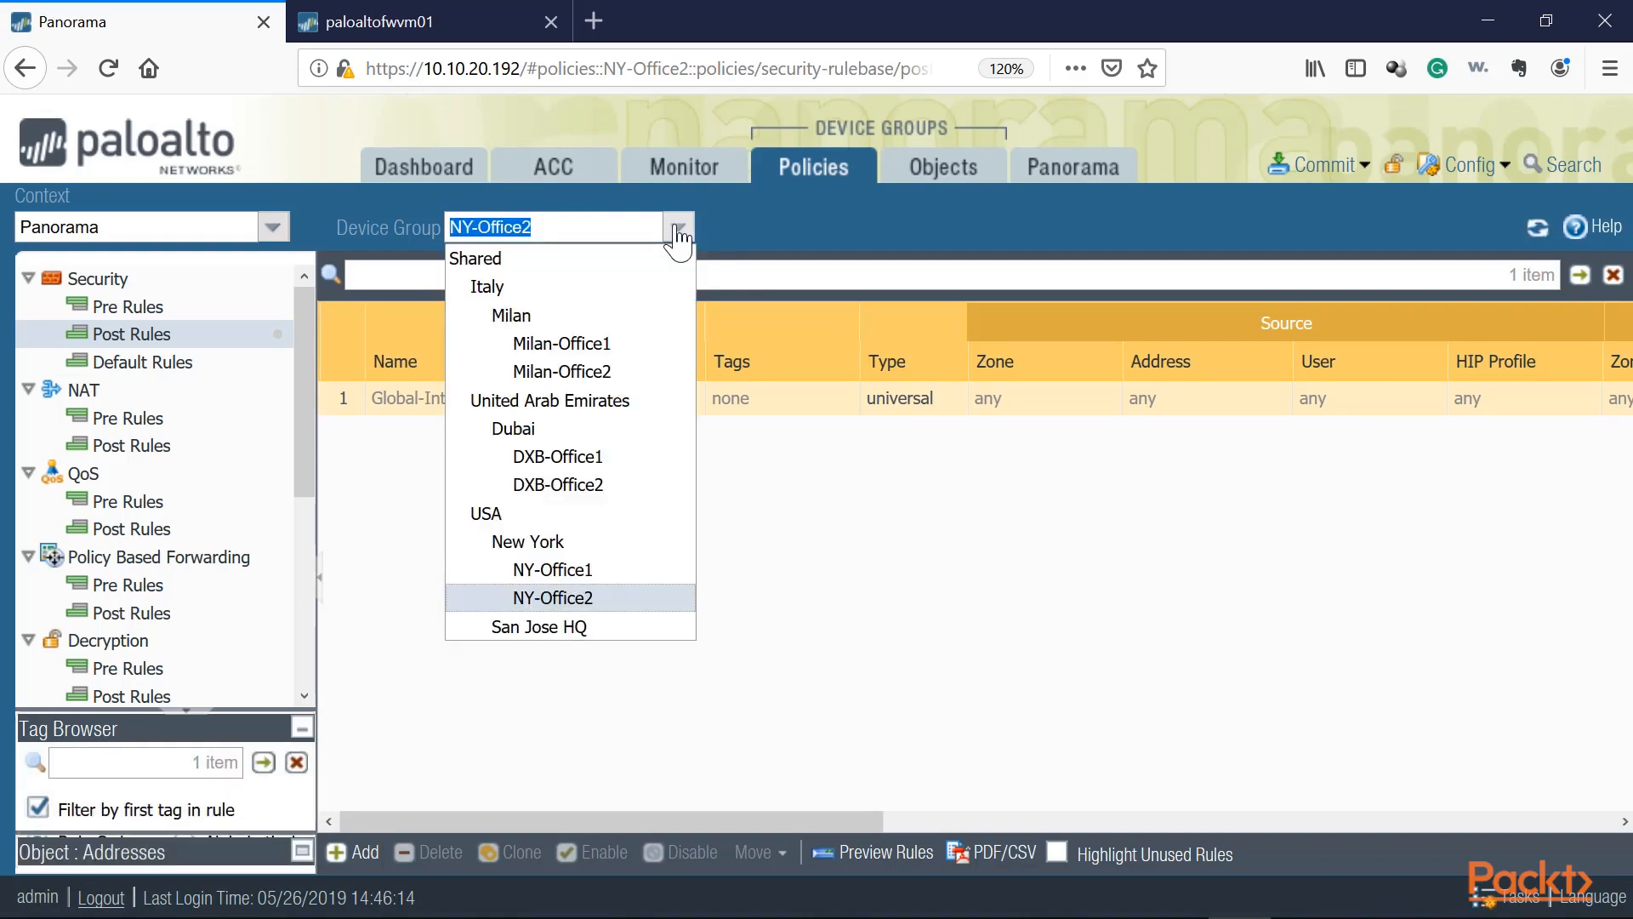
left_click(515, 399)
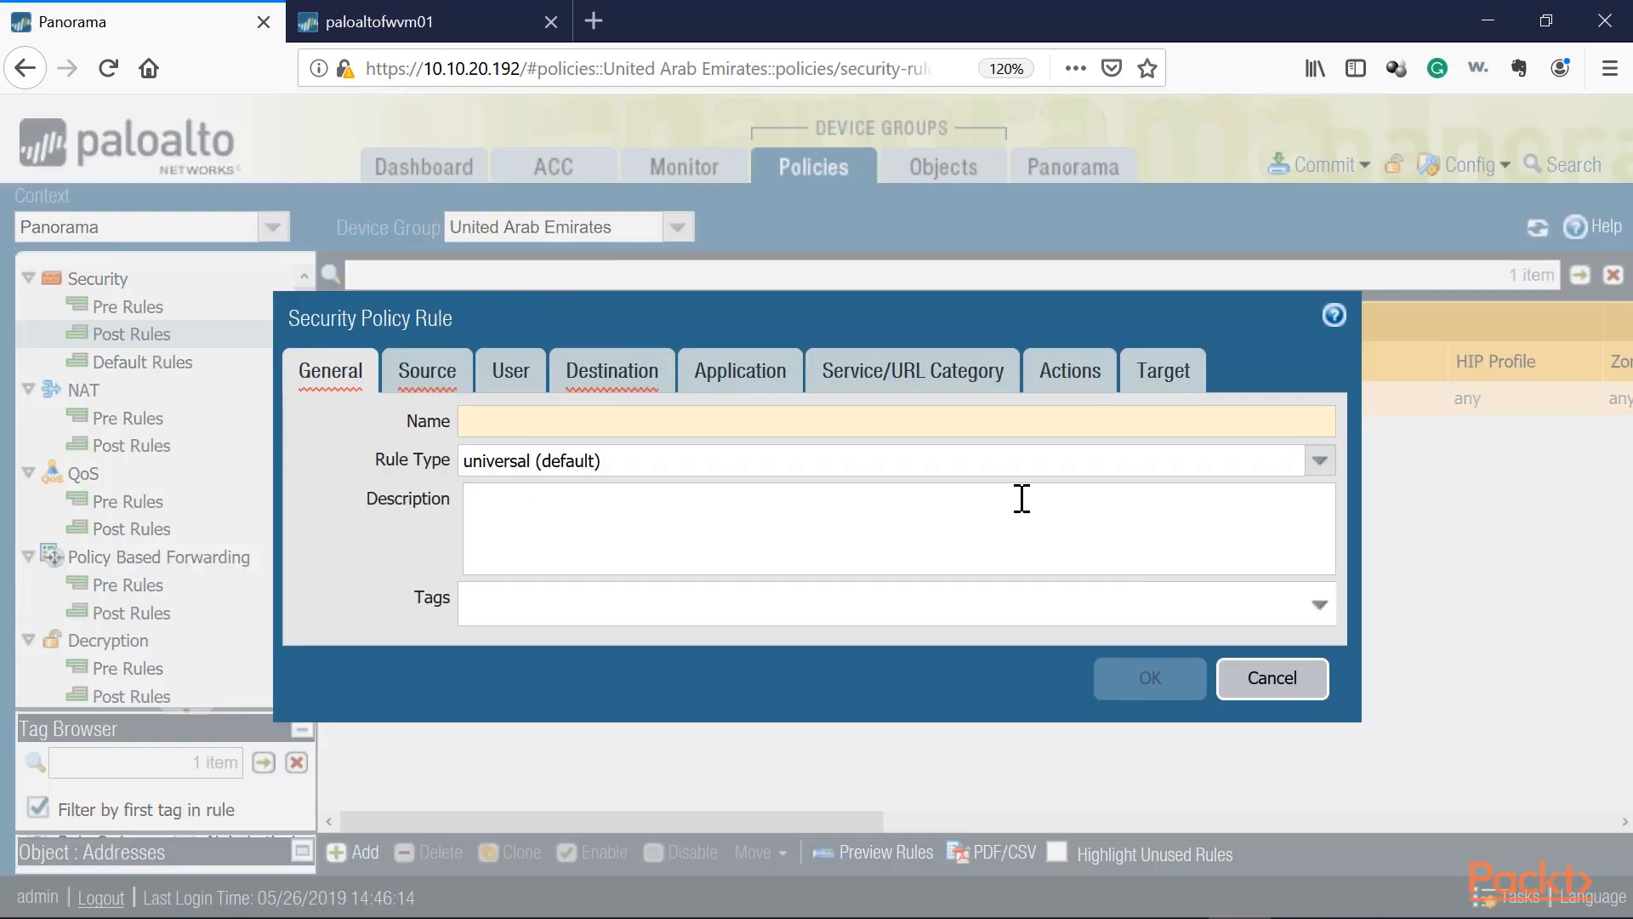
type("nternet-Dub")
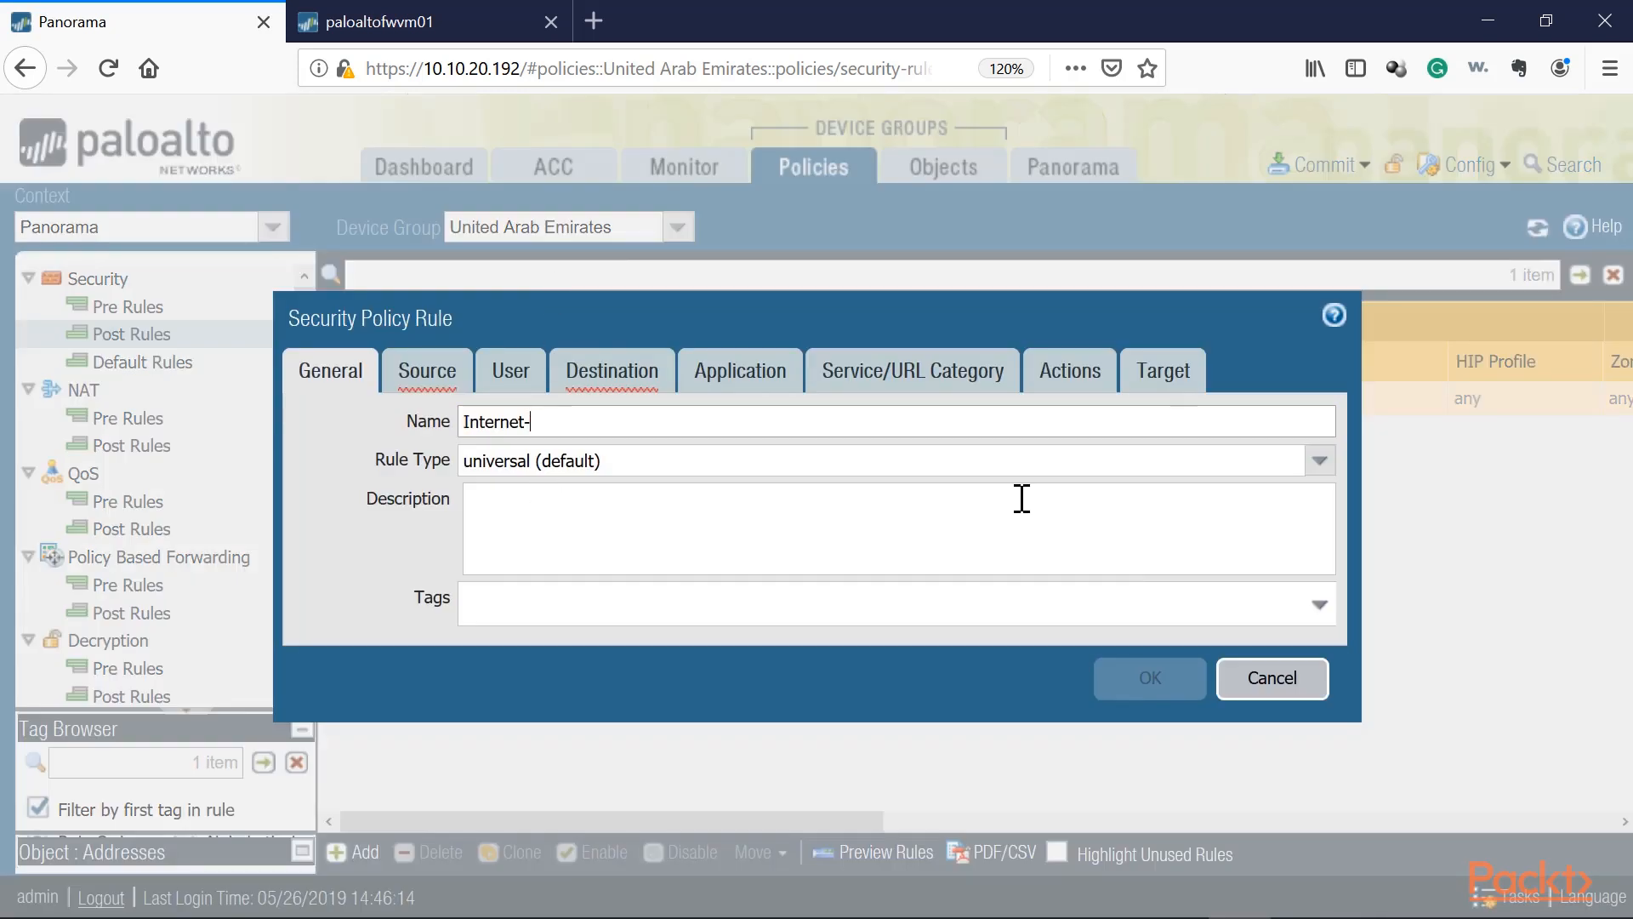
left_click(391, 384)
left_click(333, 754)
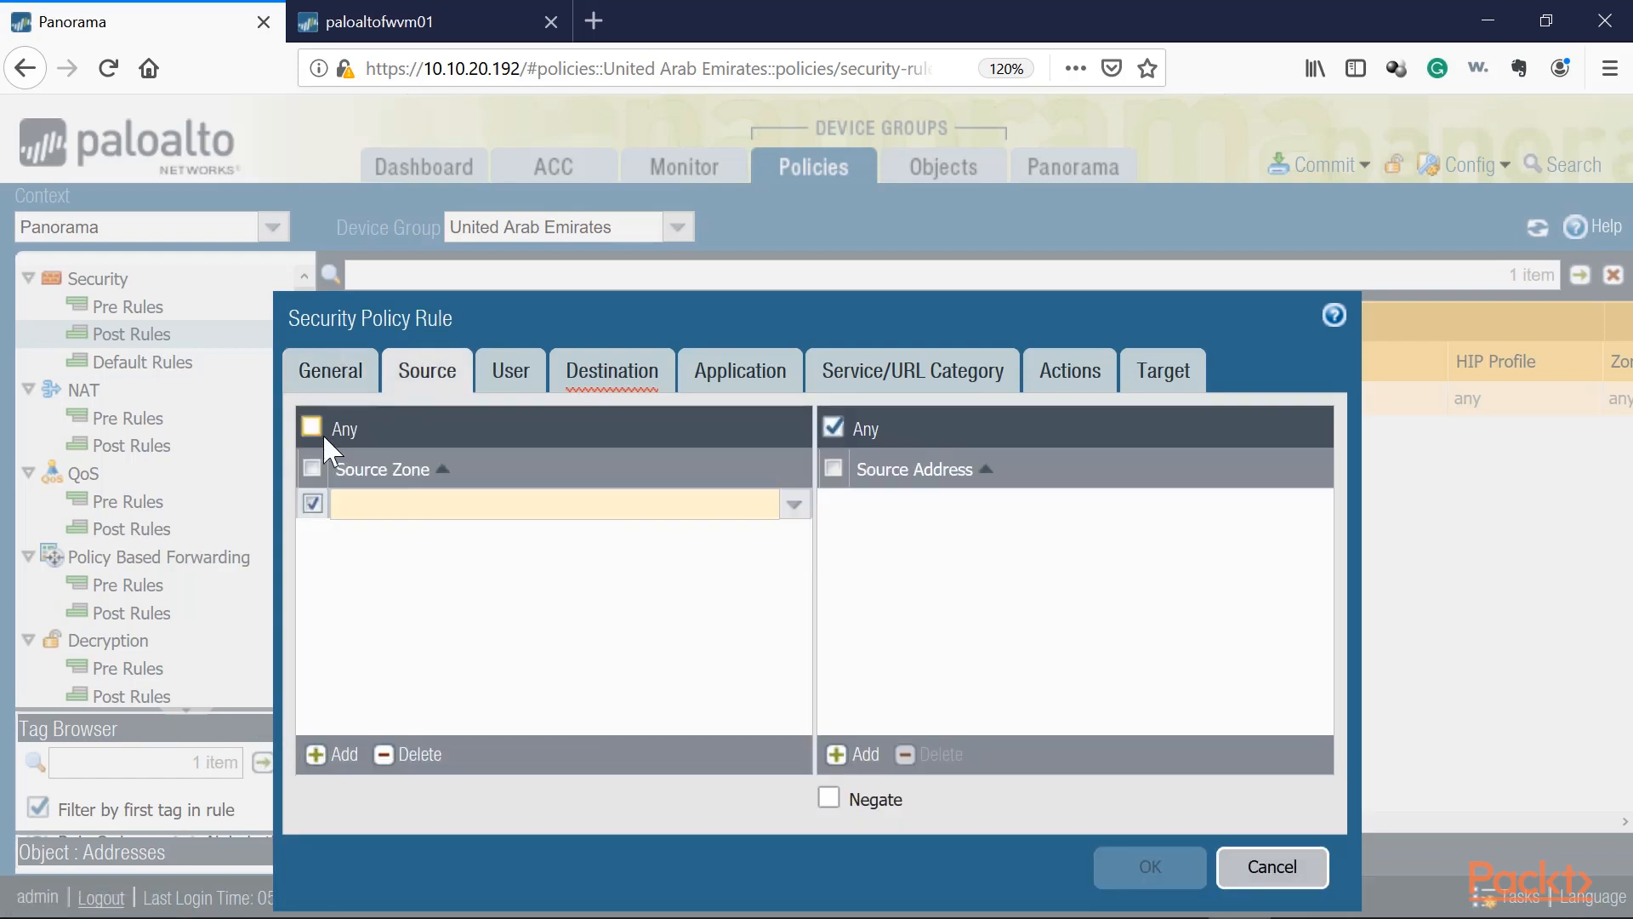
left_click(315, 427)
Step: Review the rule's destination zone, application, service and Allow action settings, then save the Internet-UAE rule
left_click(612, 370)
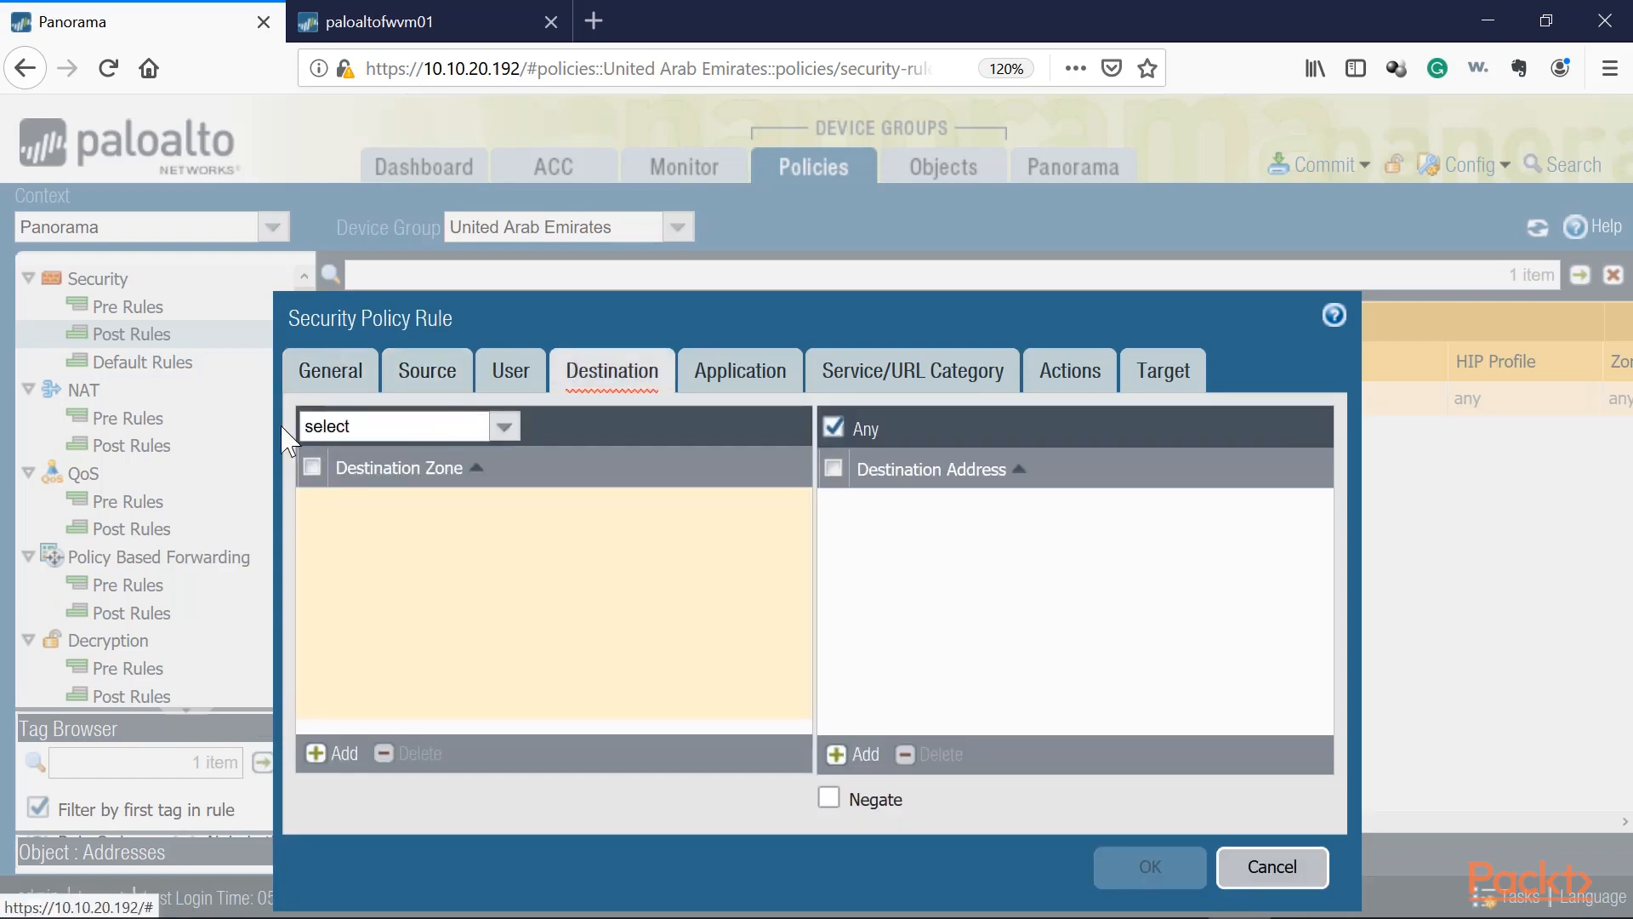
left_click(312, 467)
left_click(505, 426)
left_click(320, 481)
left_click(738, 372)
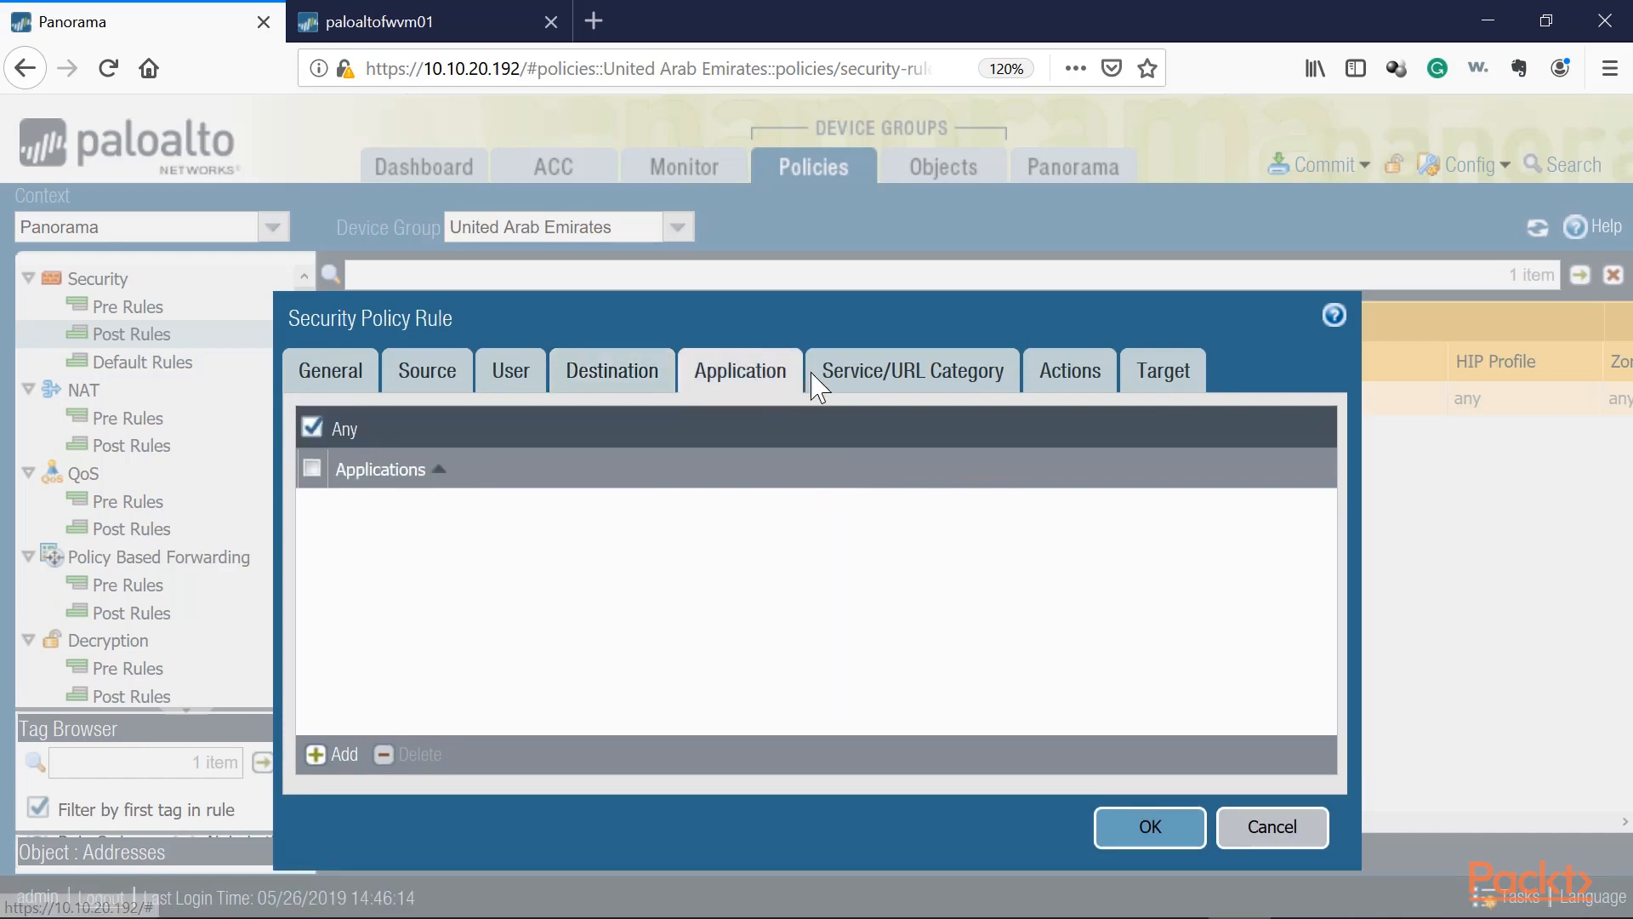
left_click(876, 375)
left_click(1070, 372)
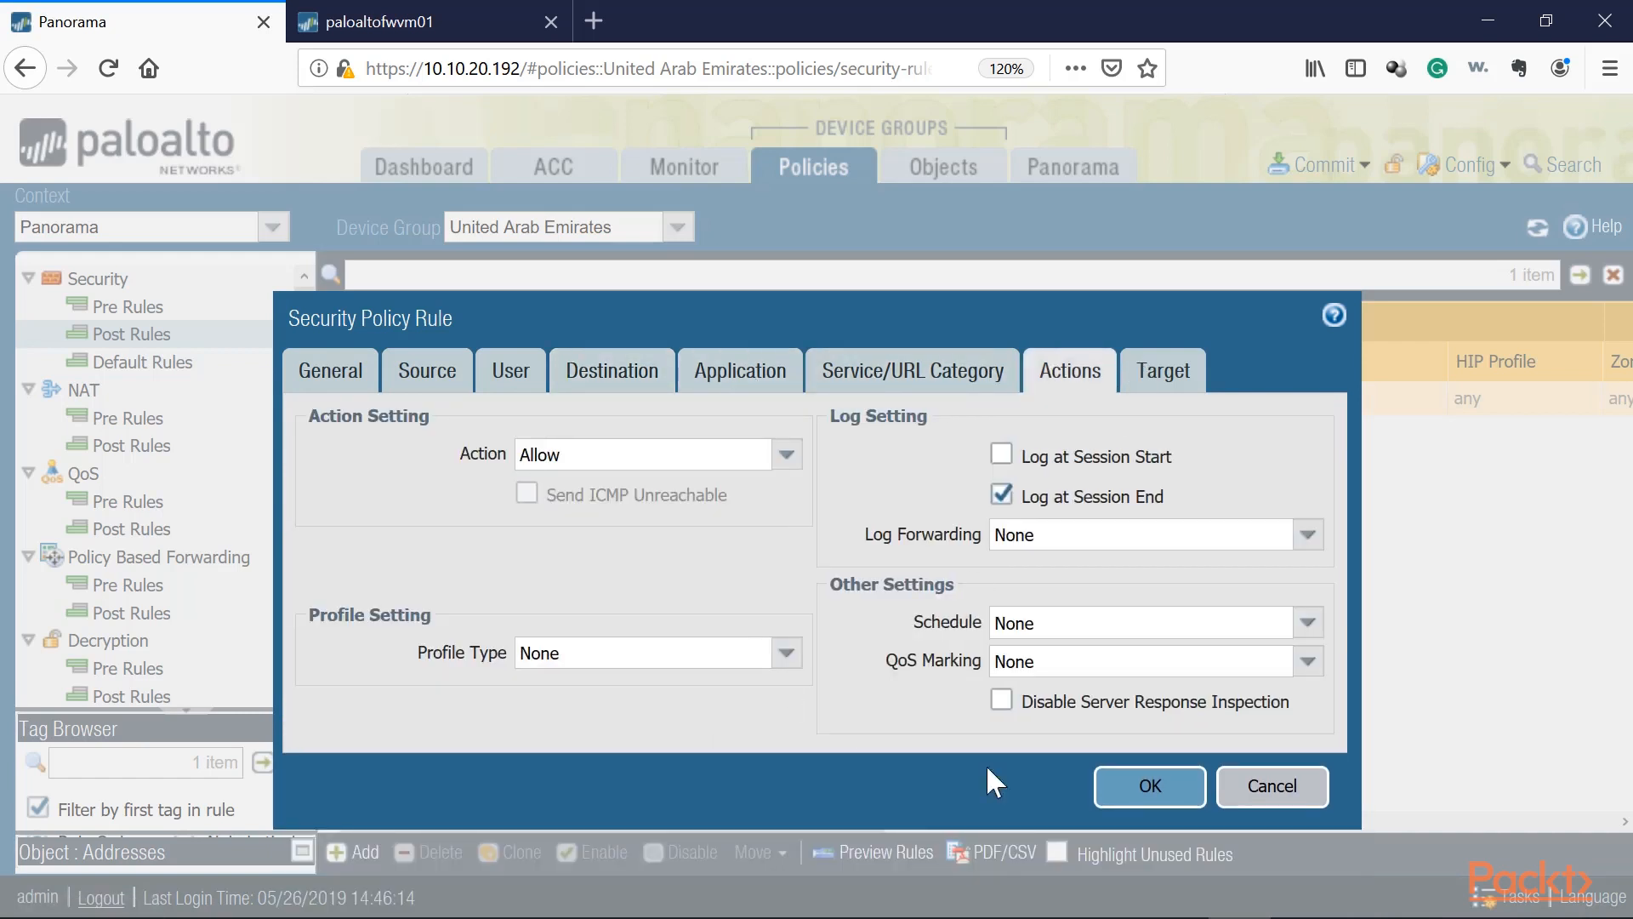
left_click(1148, 784)
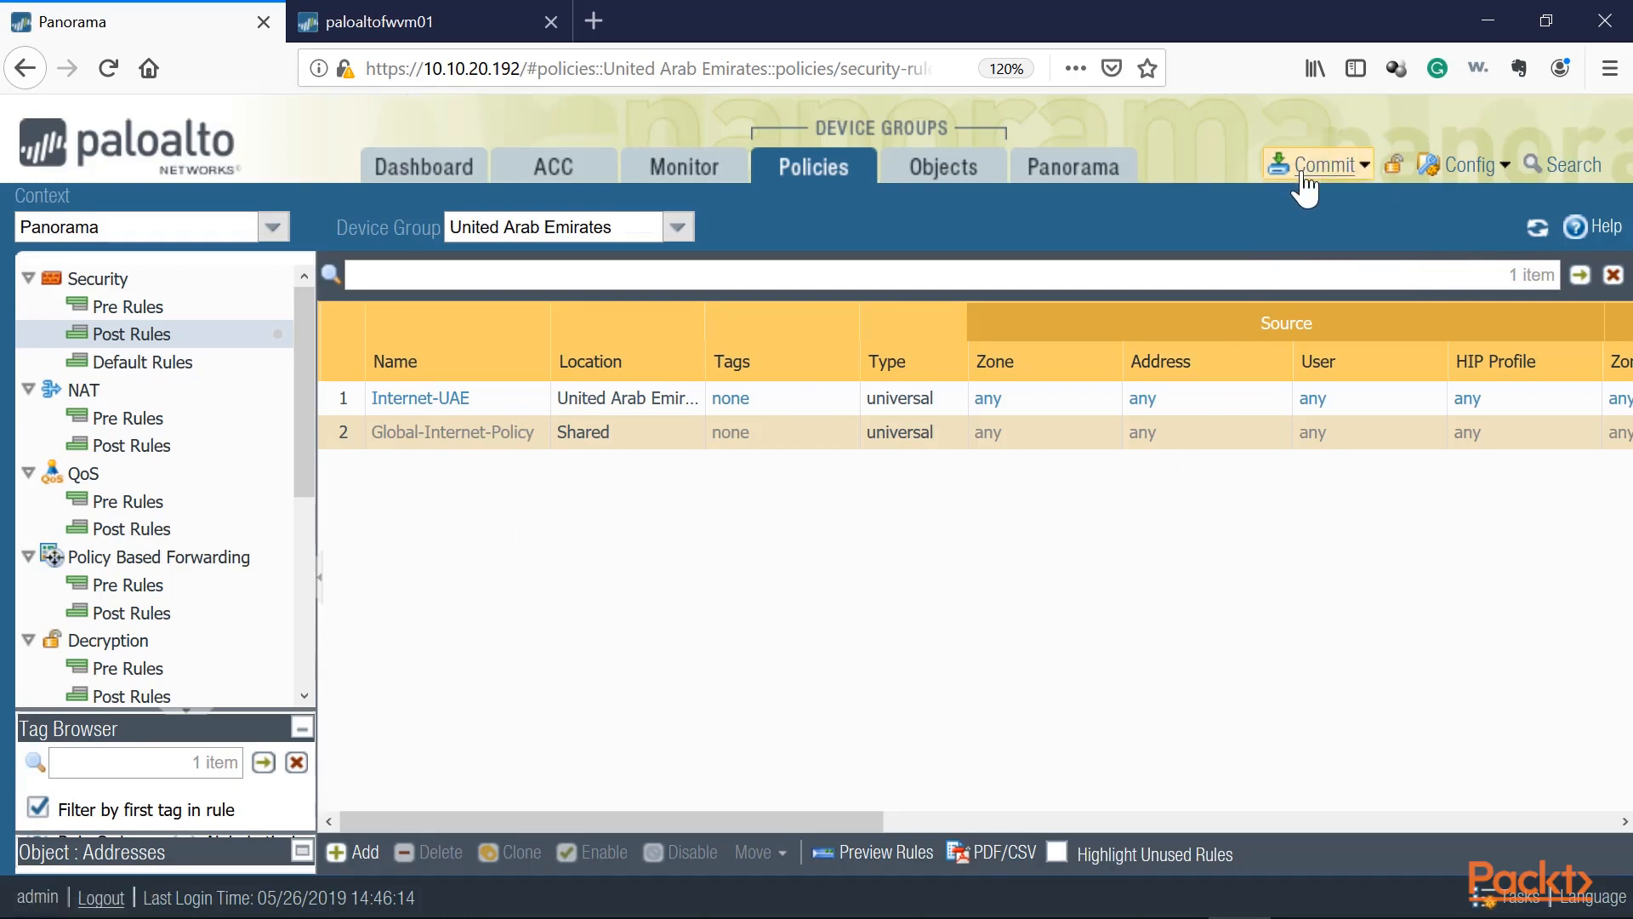
Step: Commit all changes to Panorama
left_click(1317, 241)
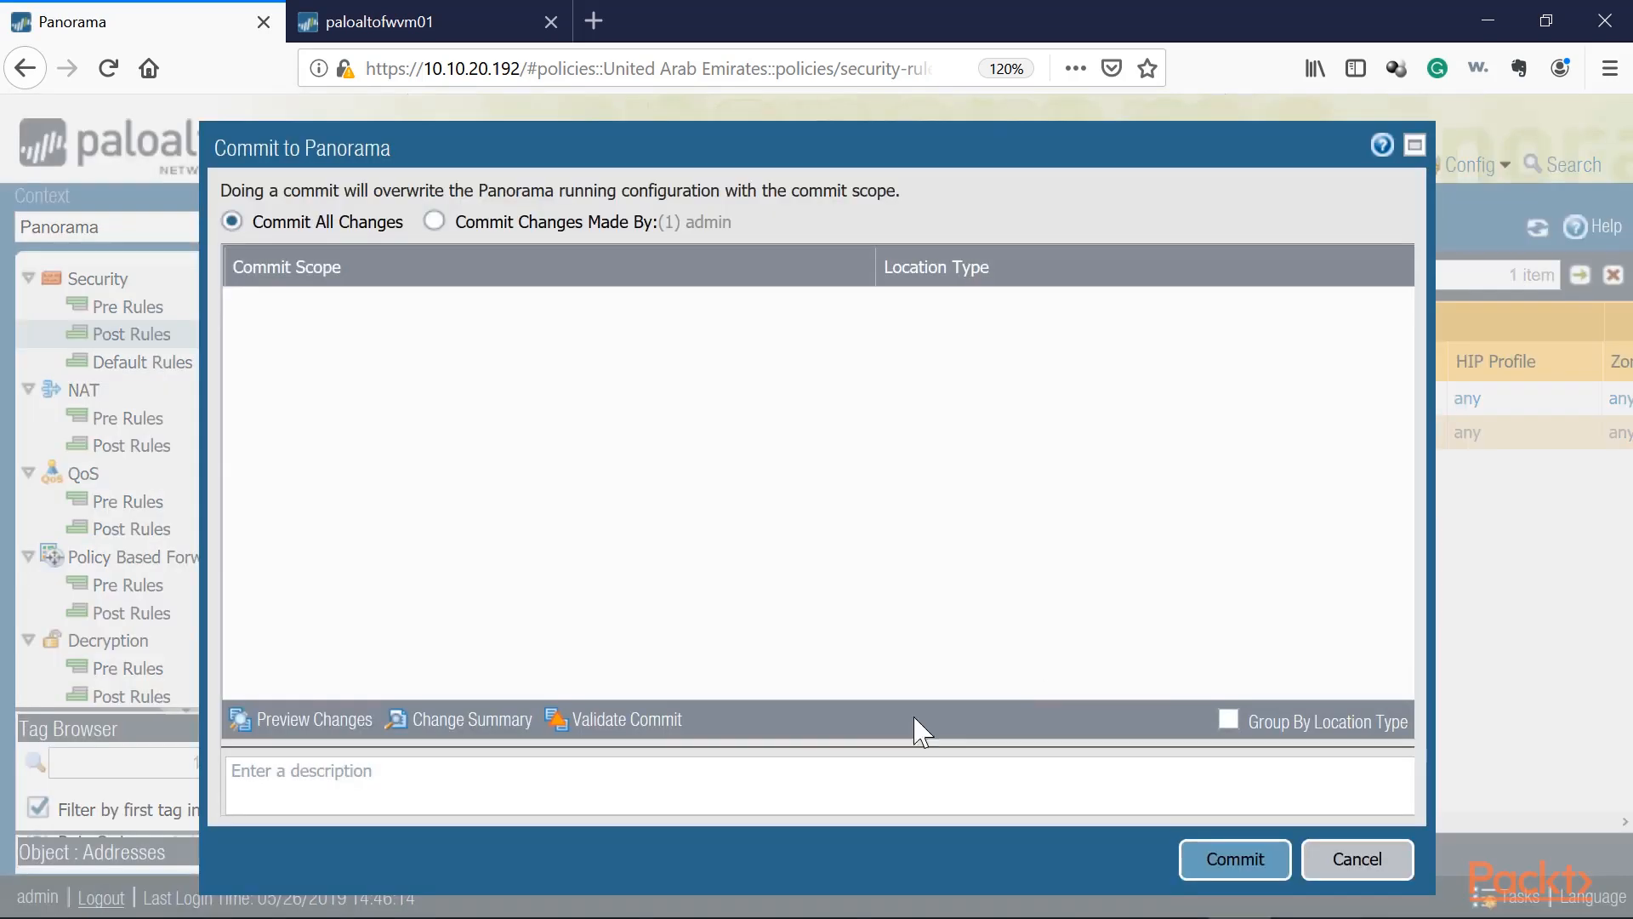
left_click(1206, 861)
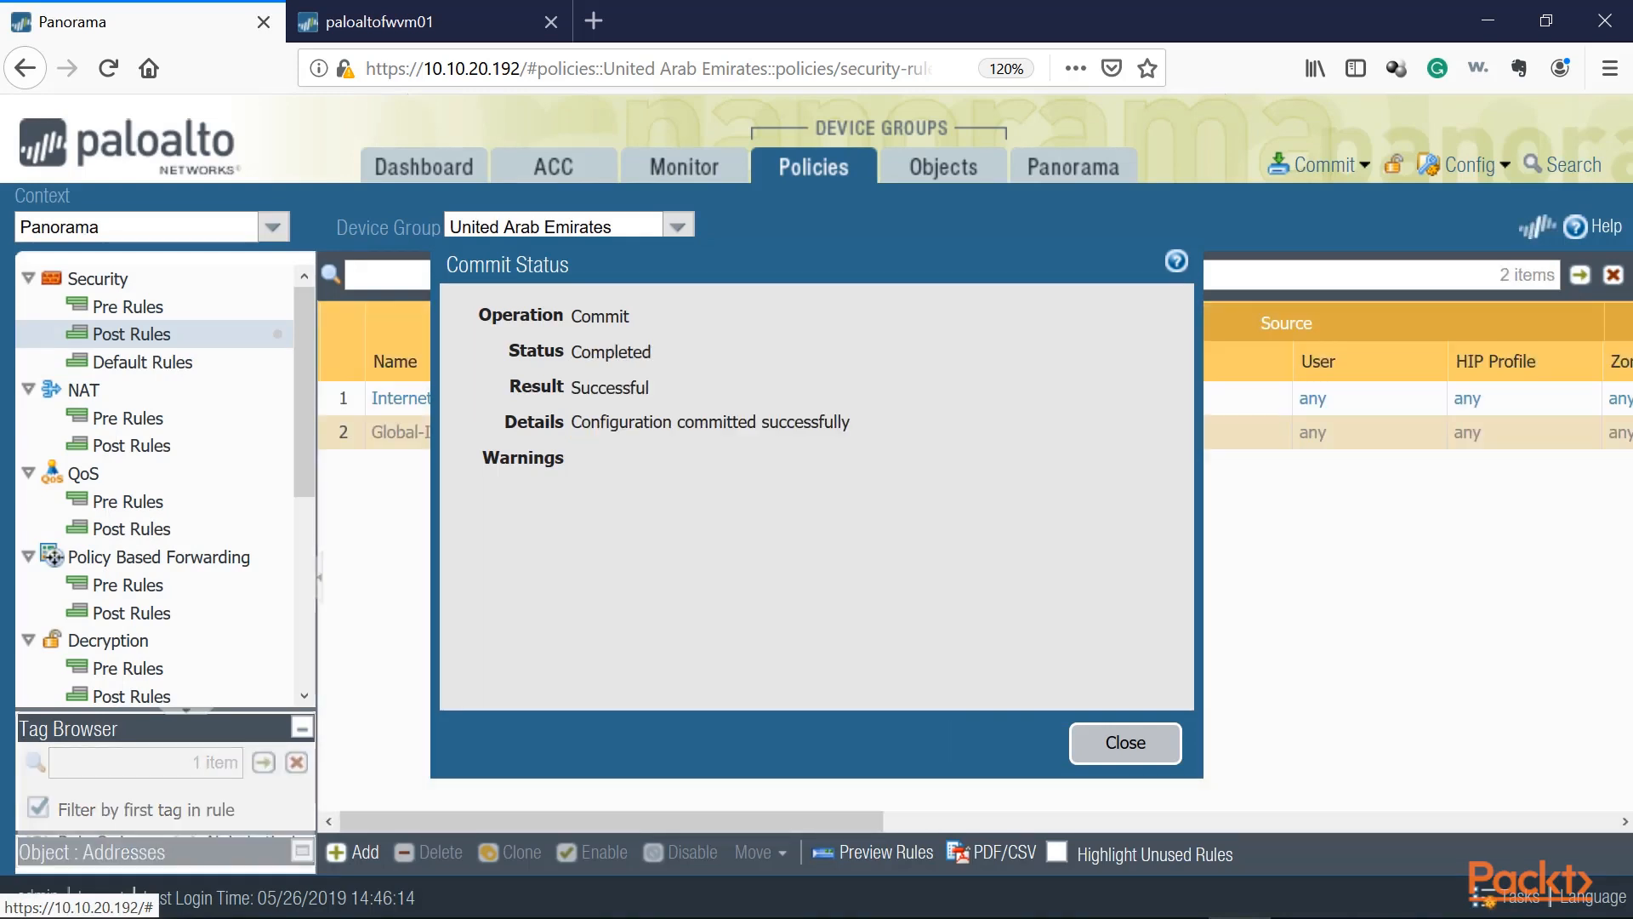
left_click(1114, 748)
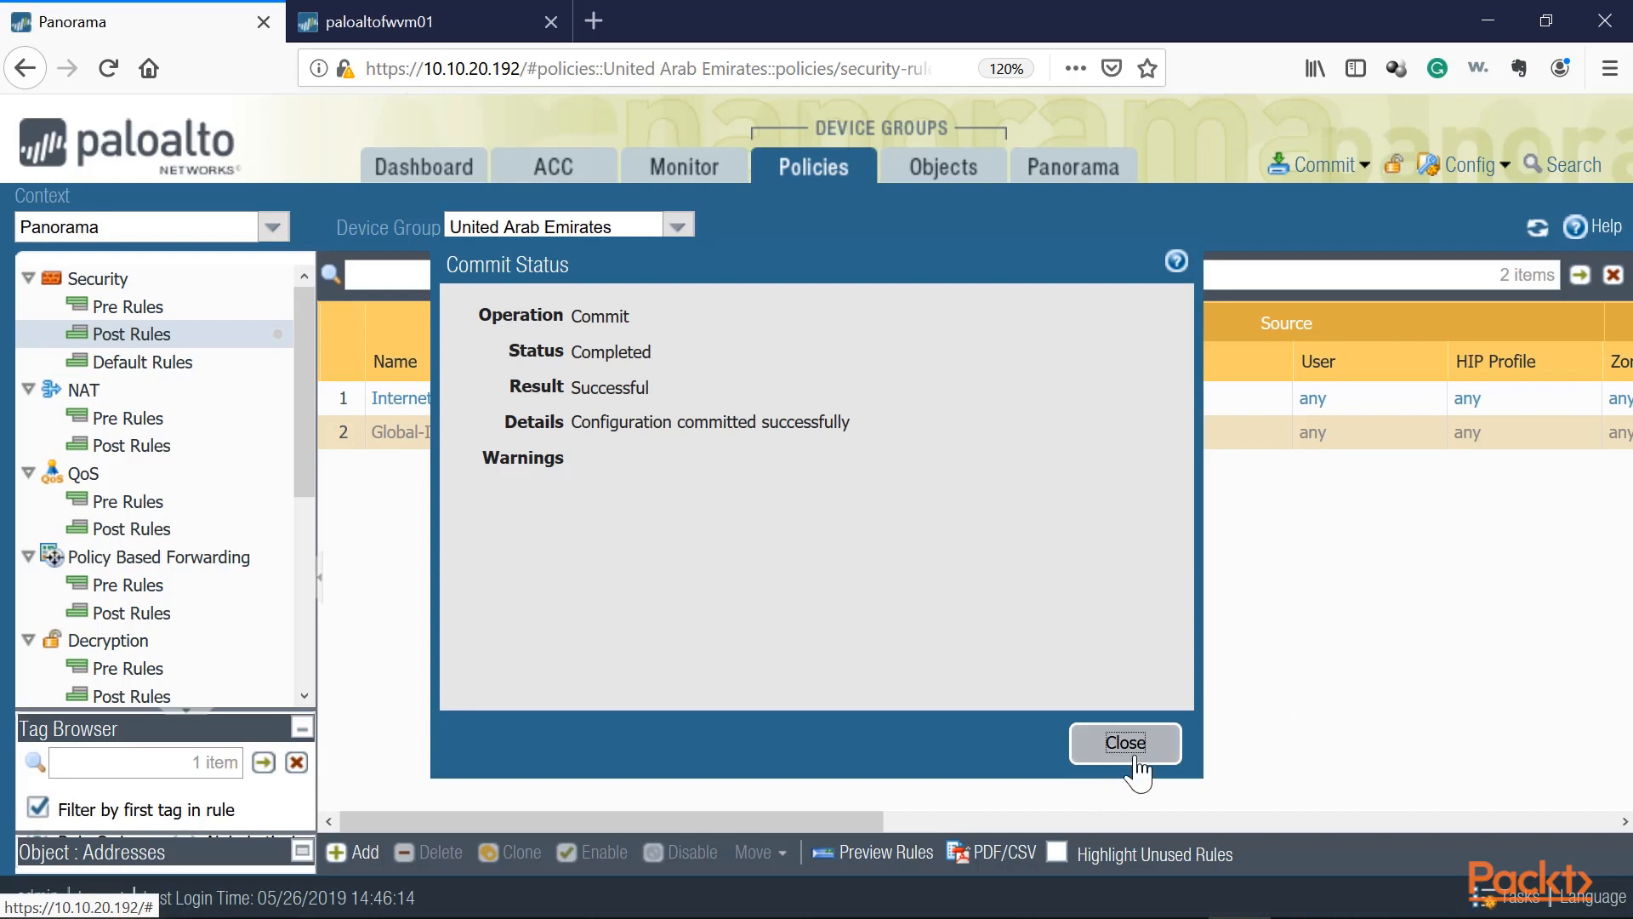
Step: Switch between the Italy, USA and United Arab Emirates device groups to compare their post rules
left_click(678, 227)
left_click(510, 289)
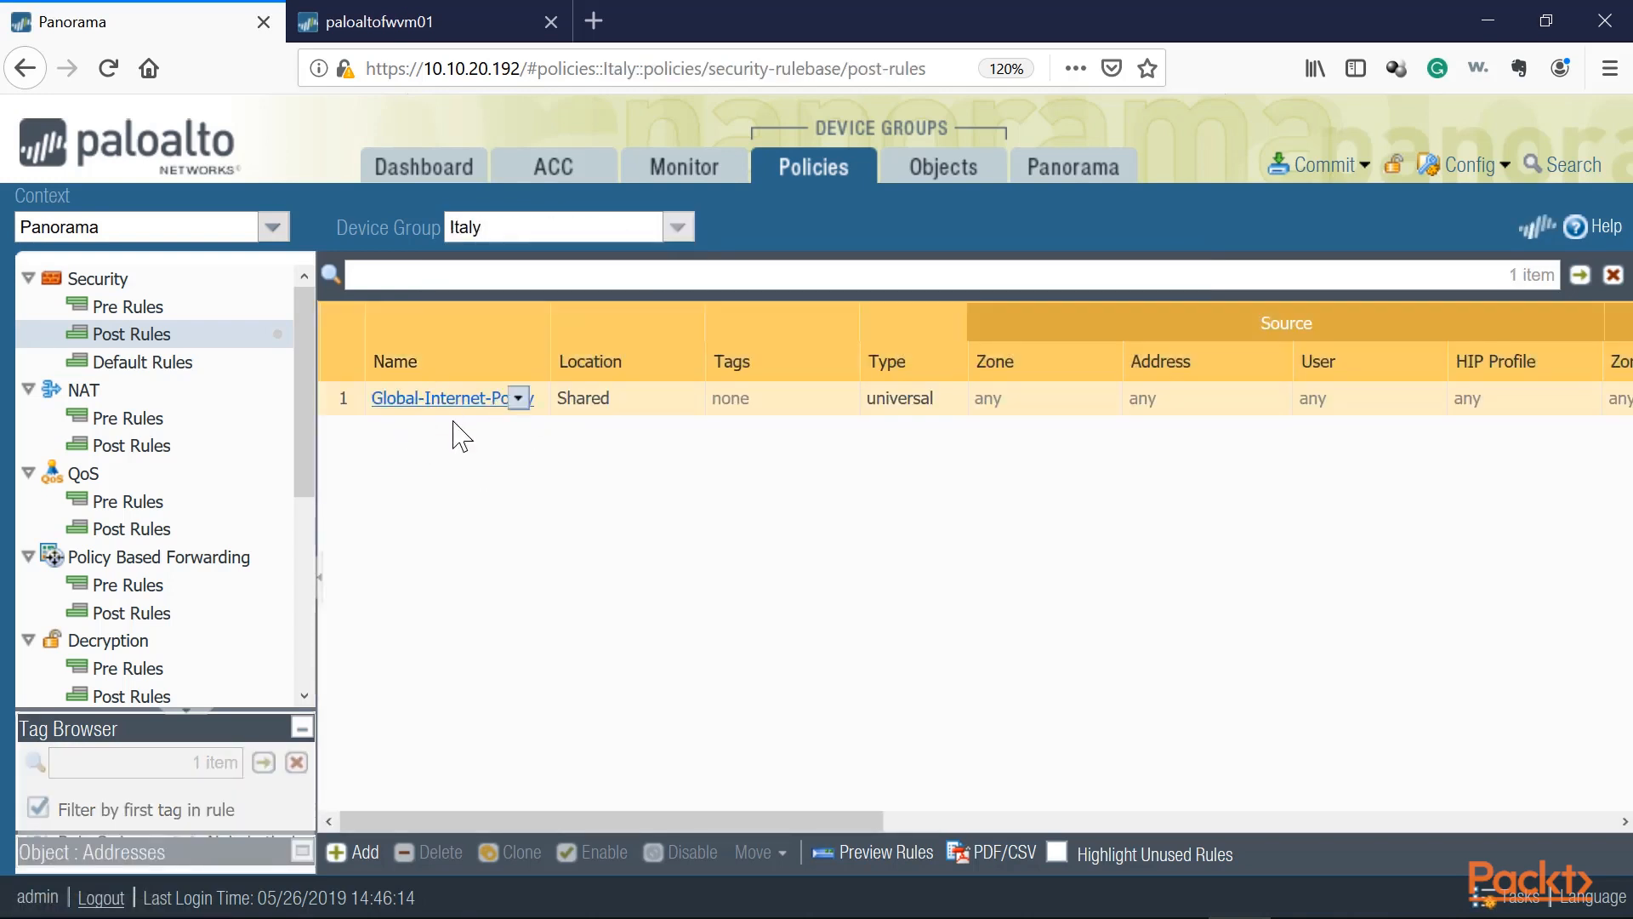
left_click(678, 227)
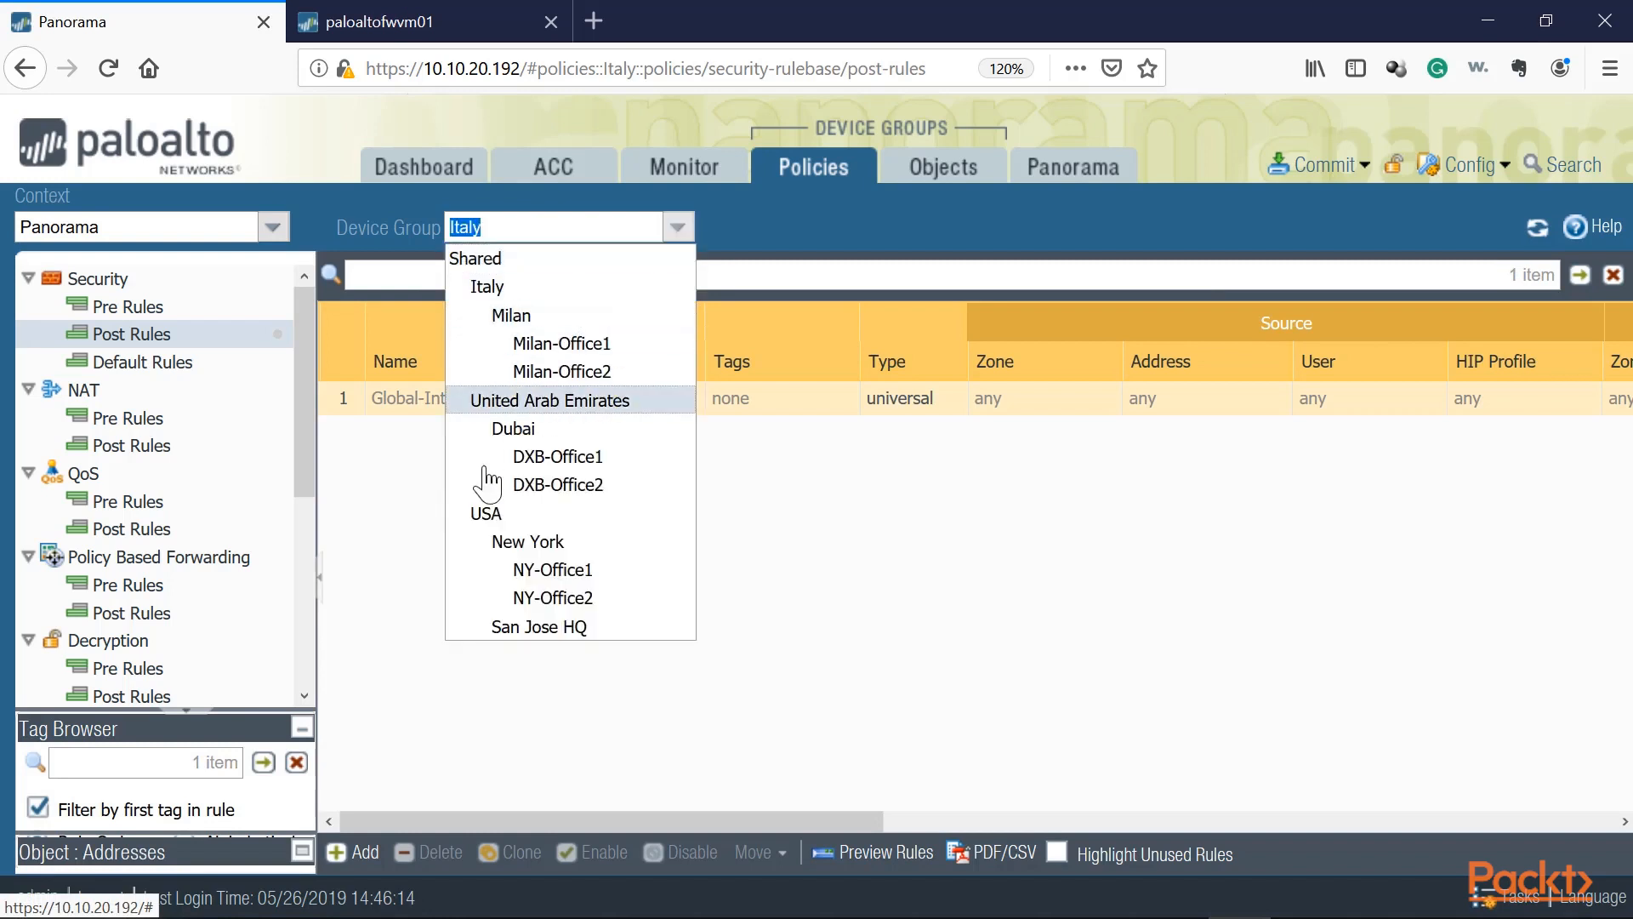
left_click(493, 513)
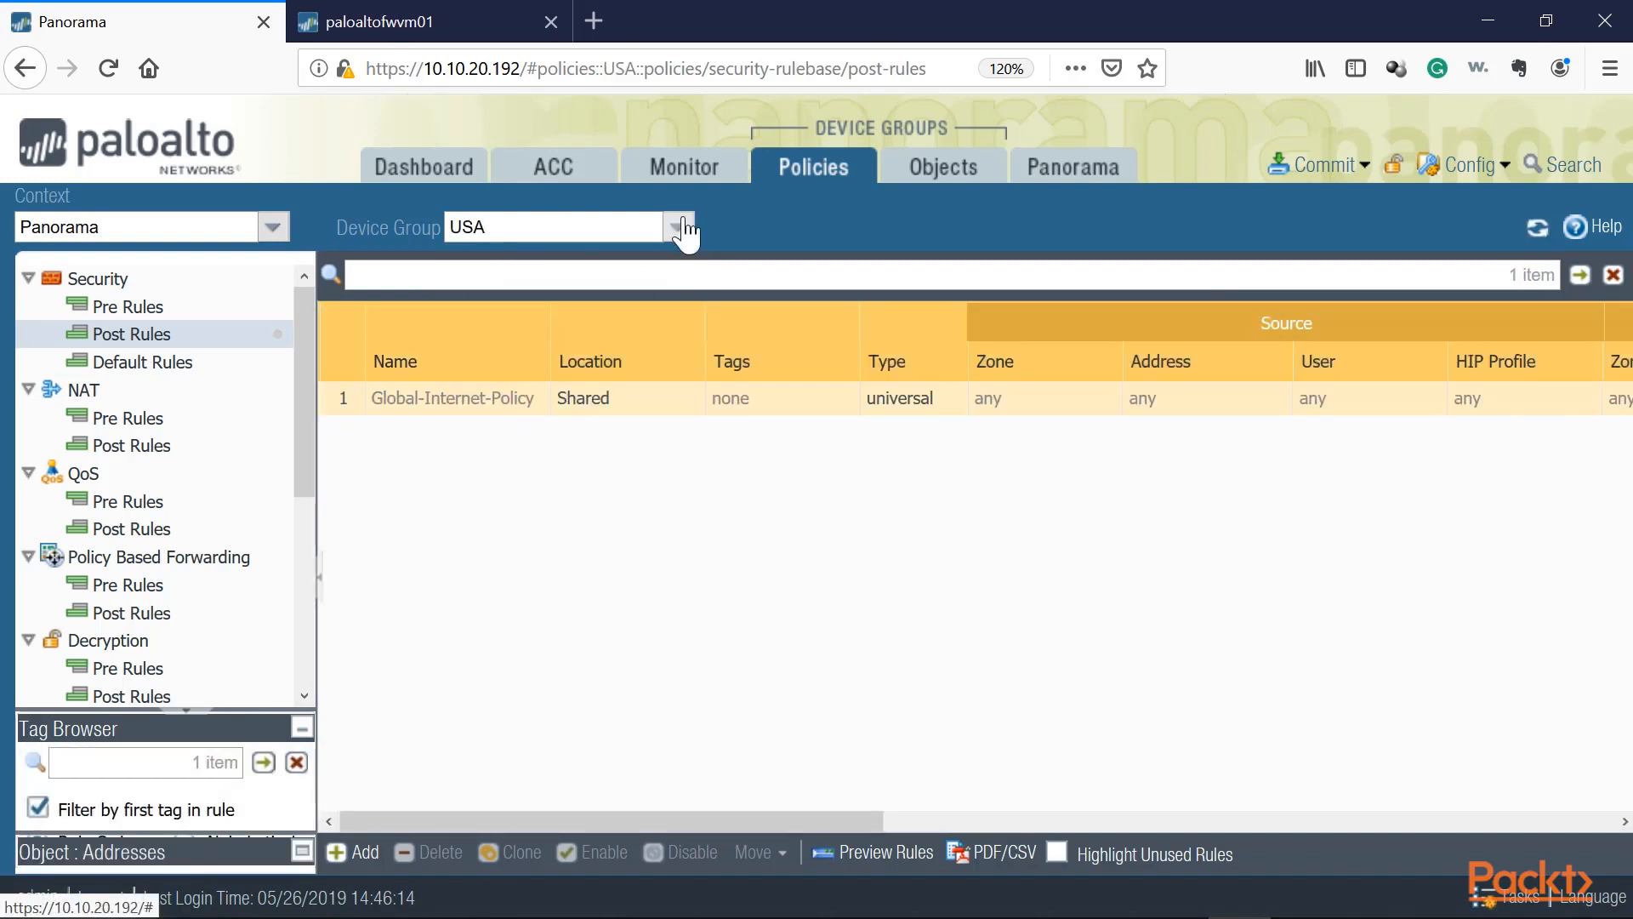
left_click(678, 227)
left_click(536, 400)
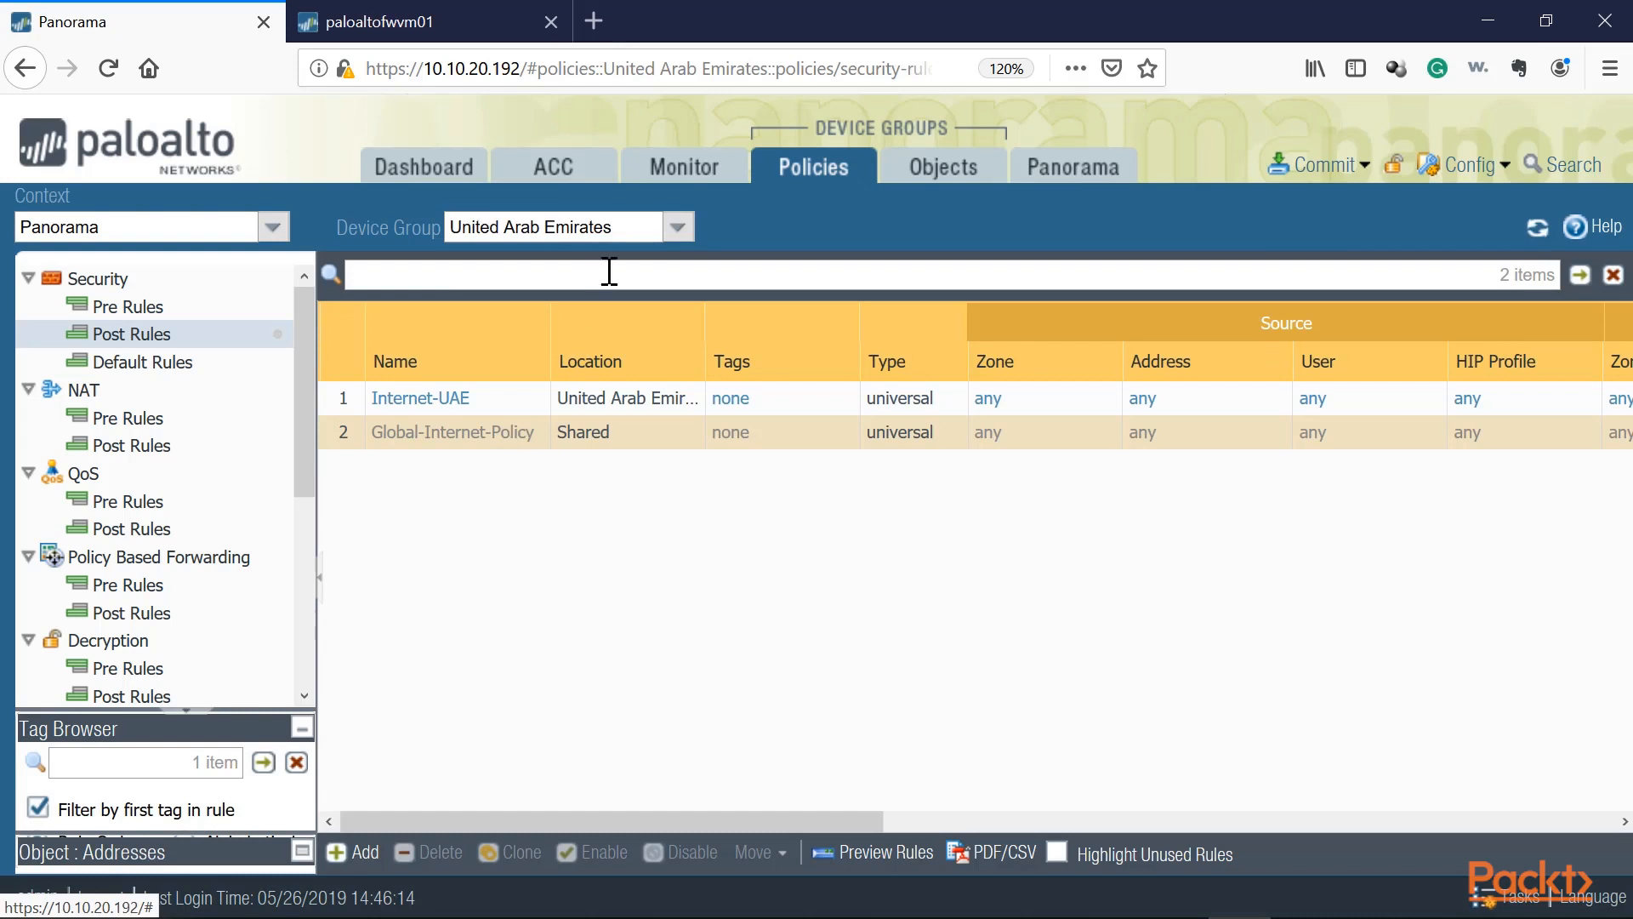
Step: Open the monitor logs filtered to the Italy device group
left_click(683, 166)
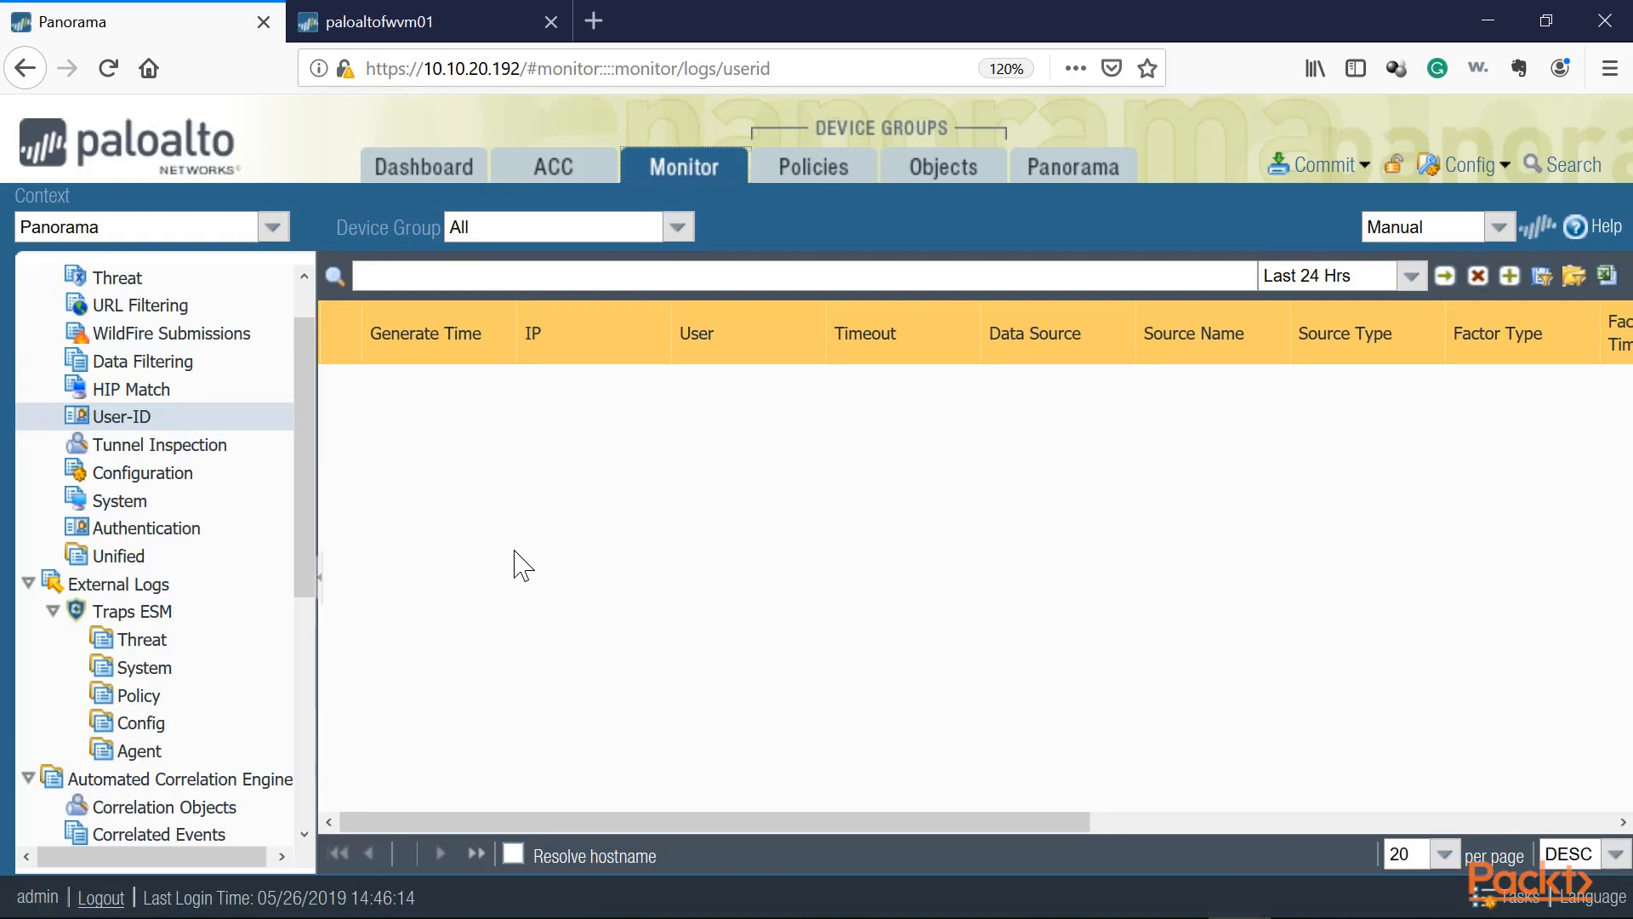
left_click(677, 228)
left_click(568, 288)
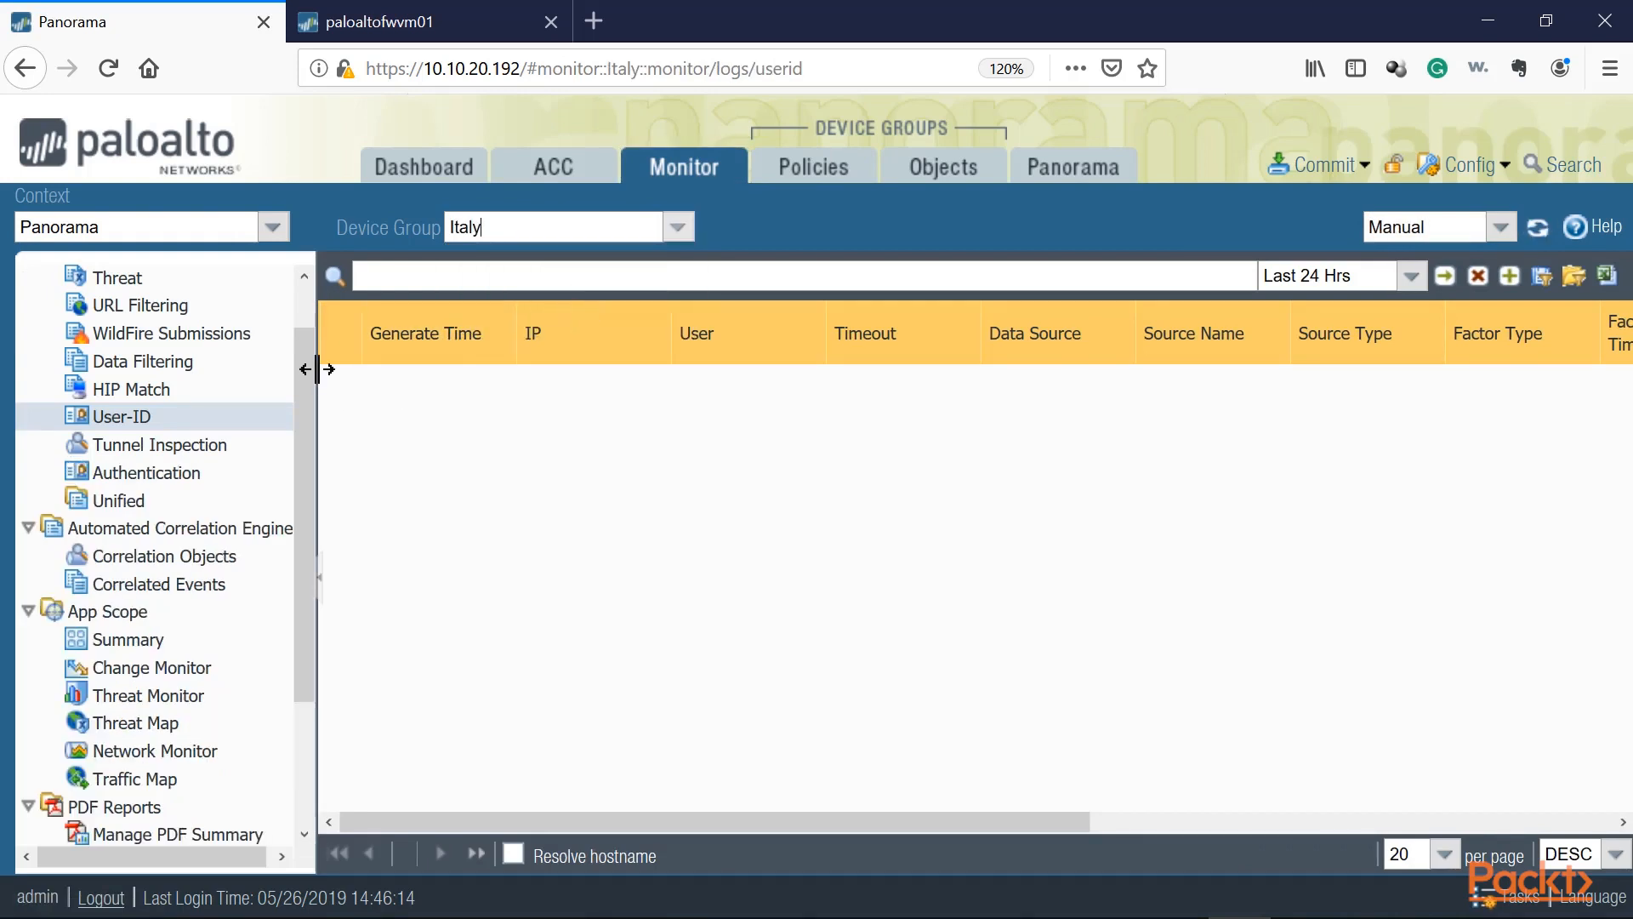
scroll(196, 383, "up", 1)
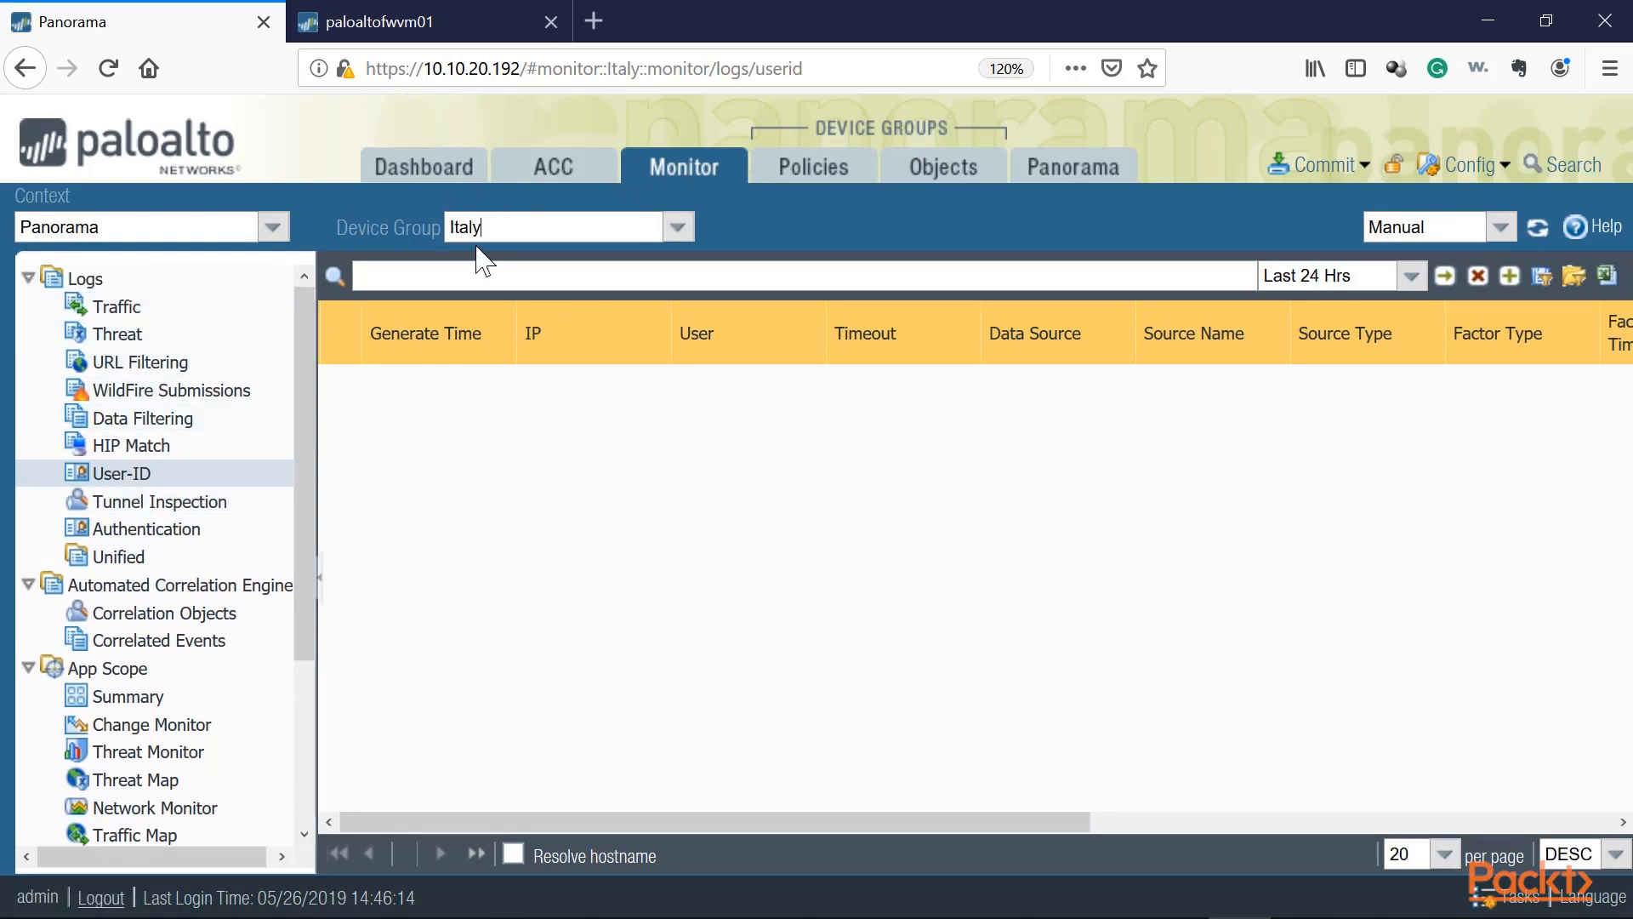
Step: Filter the monitor logs by the Milan-Office2, Milan-Office1 and USA device groups in turn
left_click(685, 228)
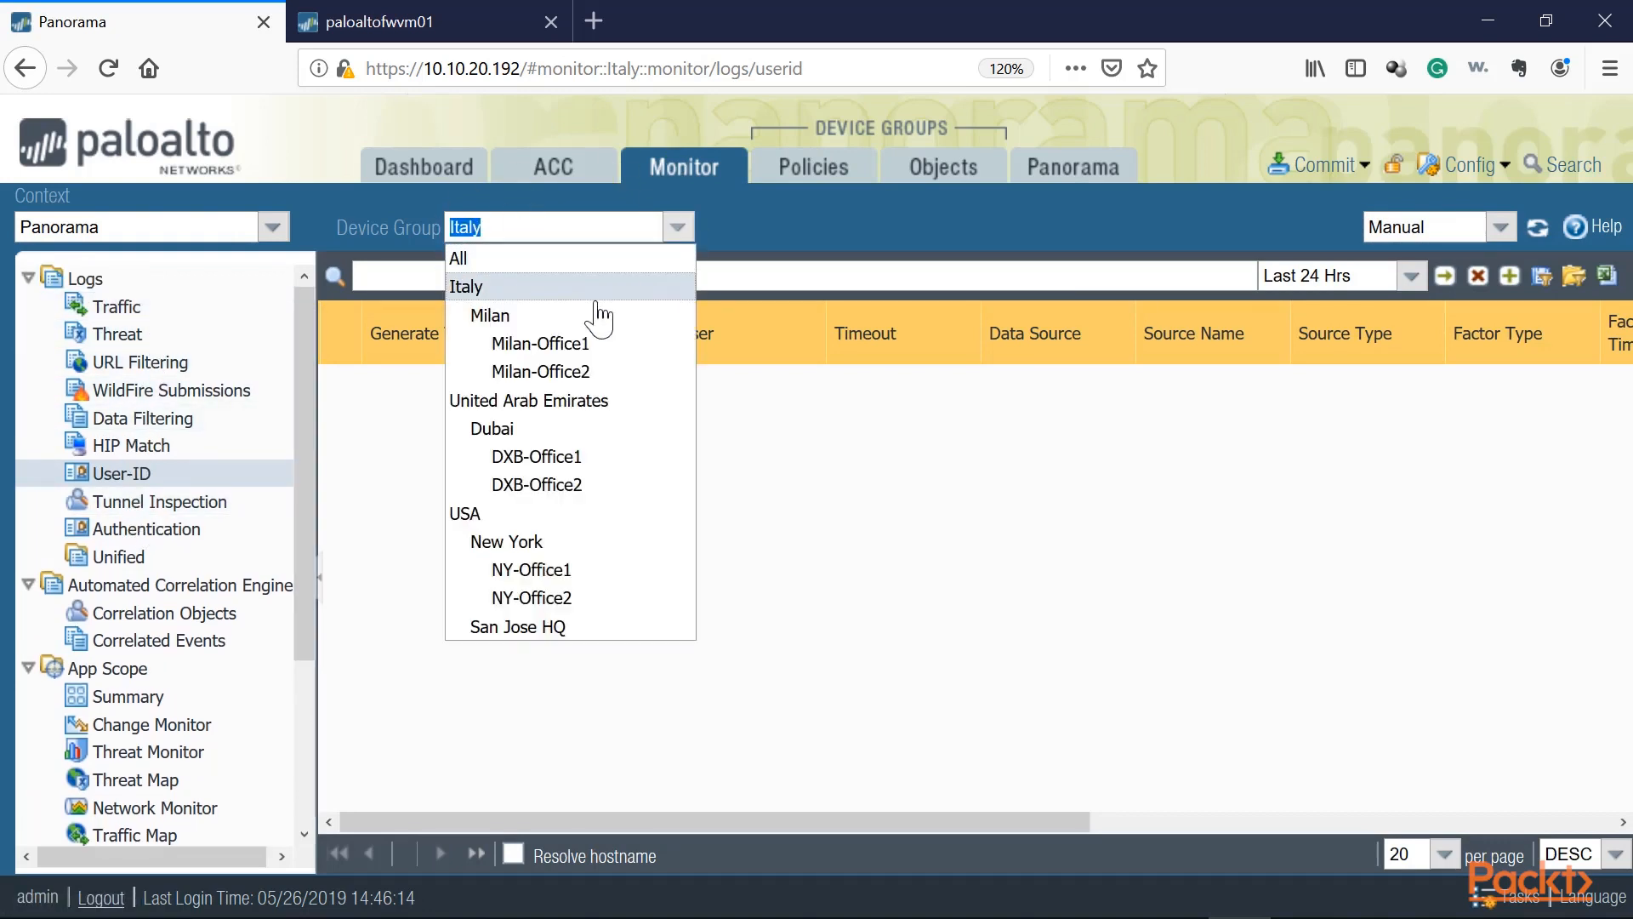
left_click(545, 371)
left_click(677, 227)
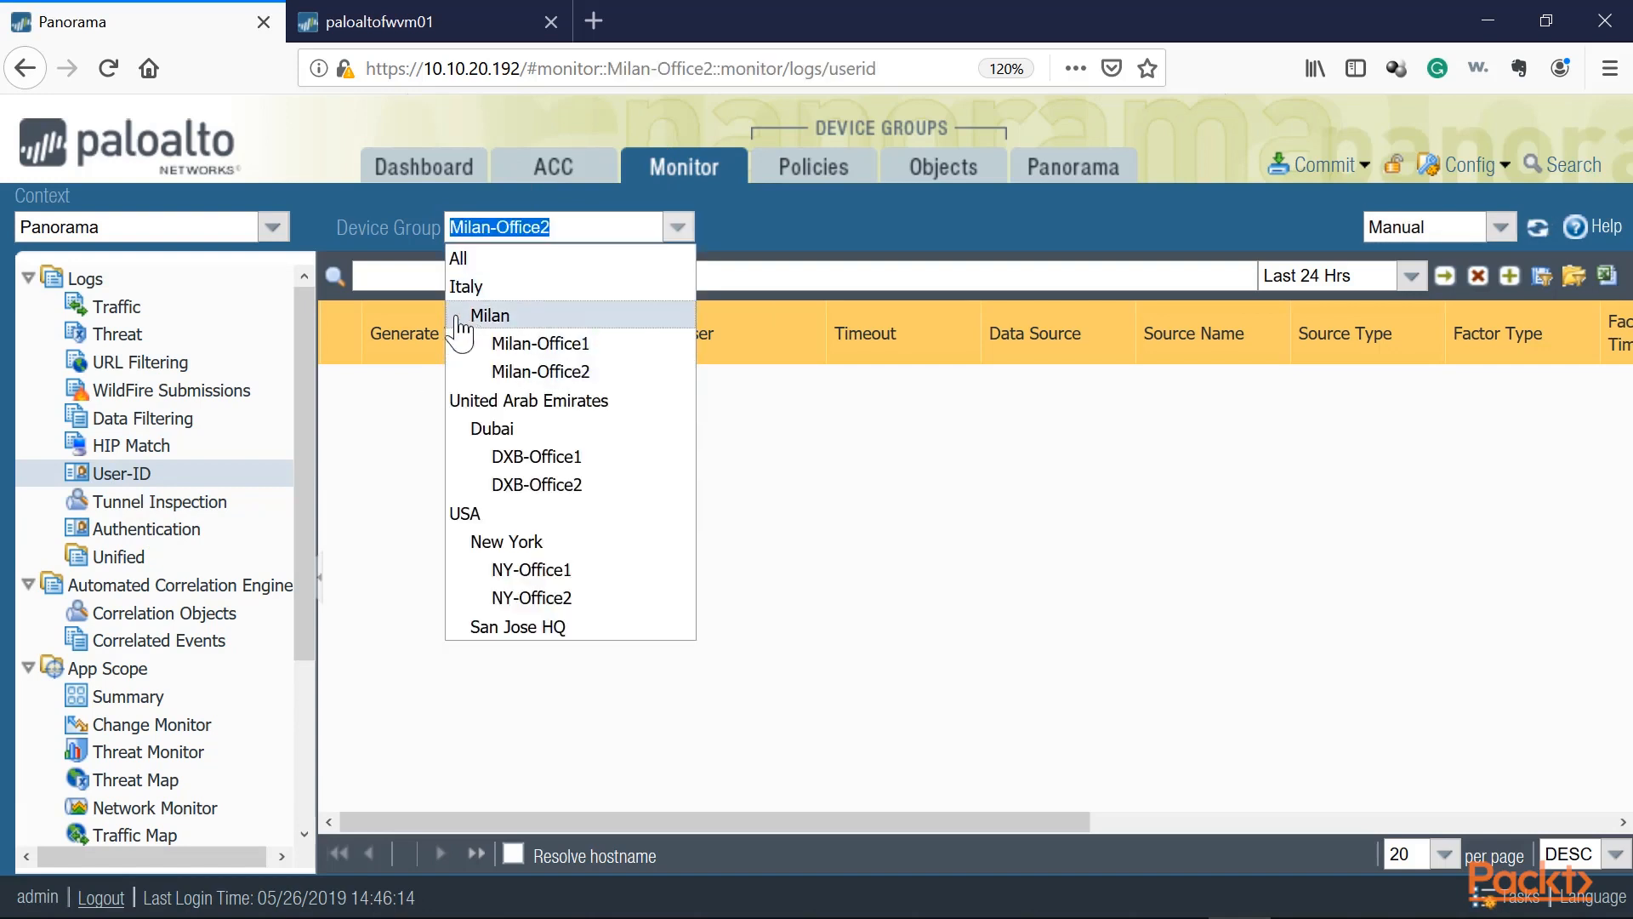
left_click(536, 343)
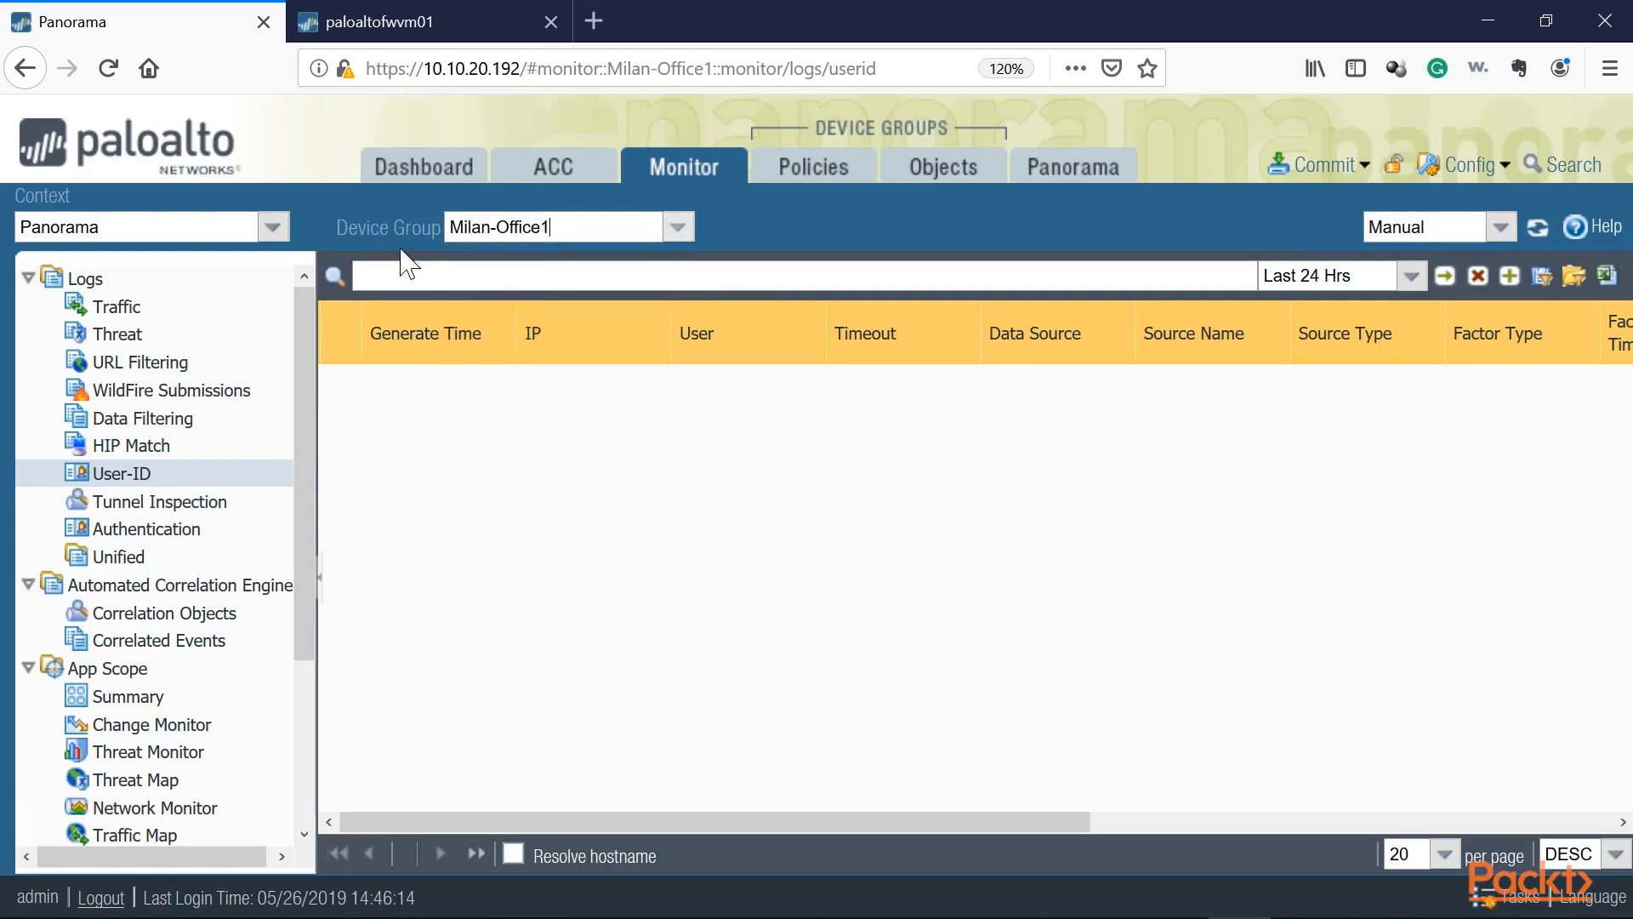
left_click(677, 226)
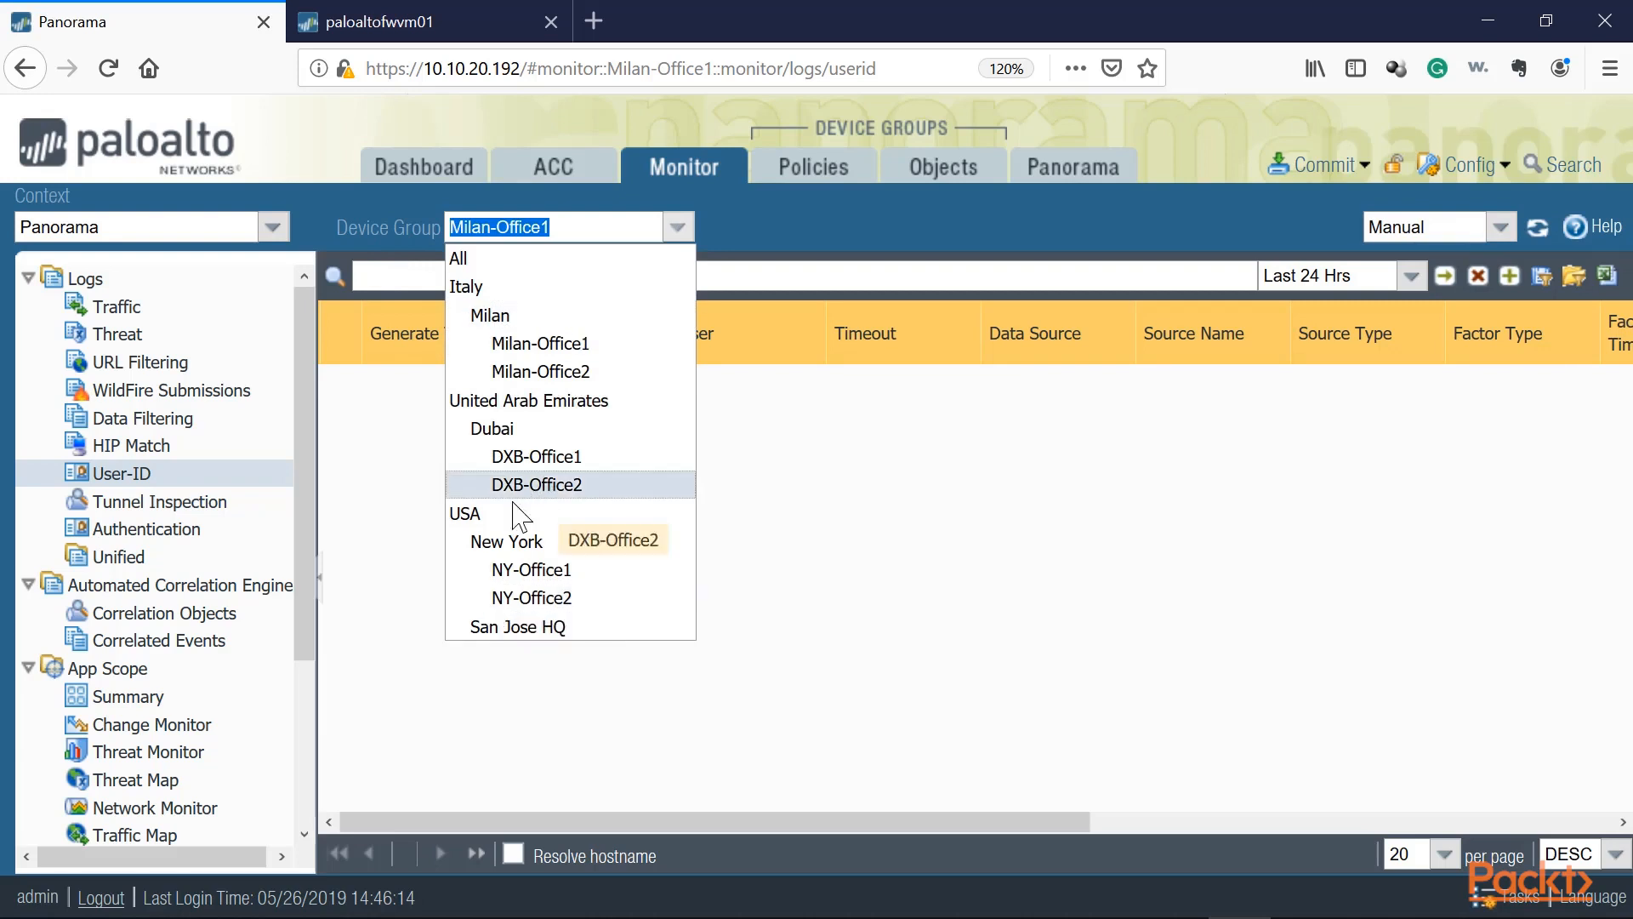
left_click(472, 513)
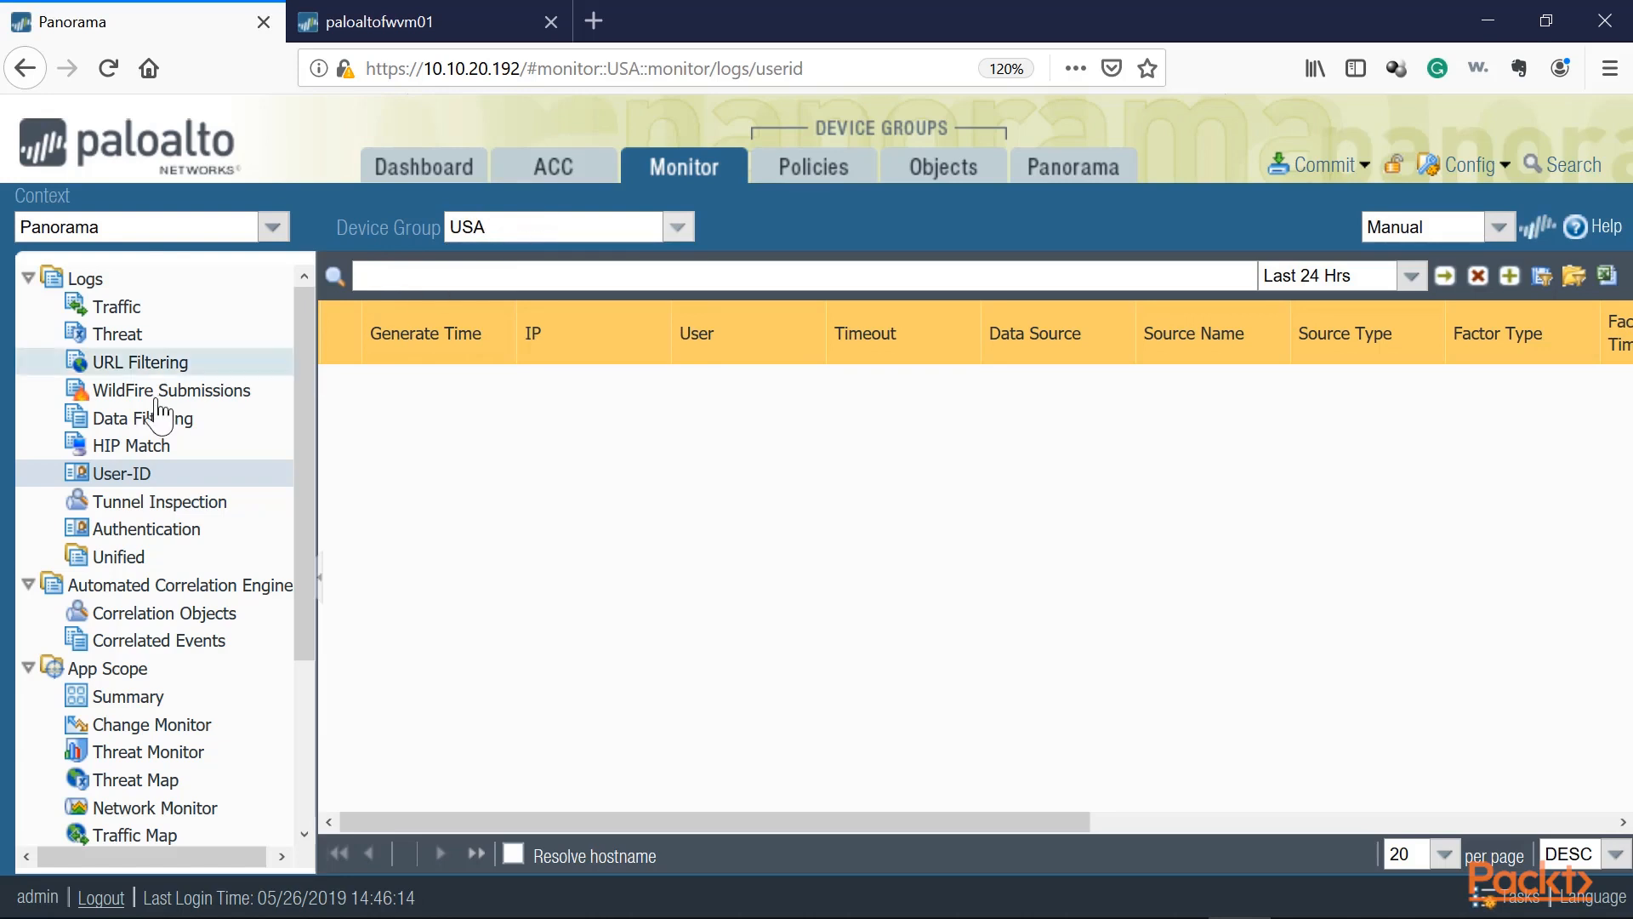
Step: Open the Application Command Center view for the USA device group and inspect its device group and context choices
left_click(676, 226)
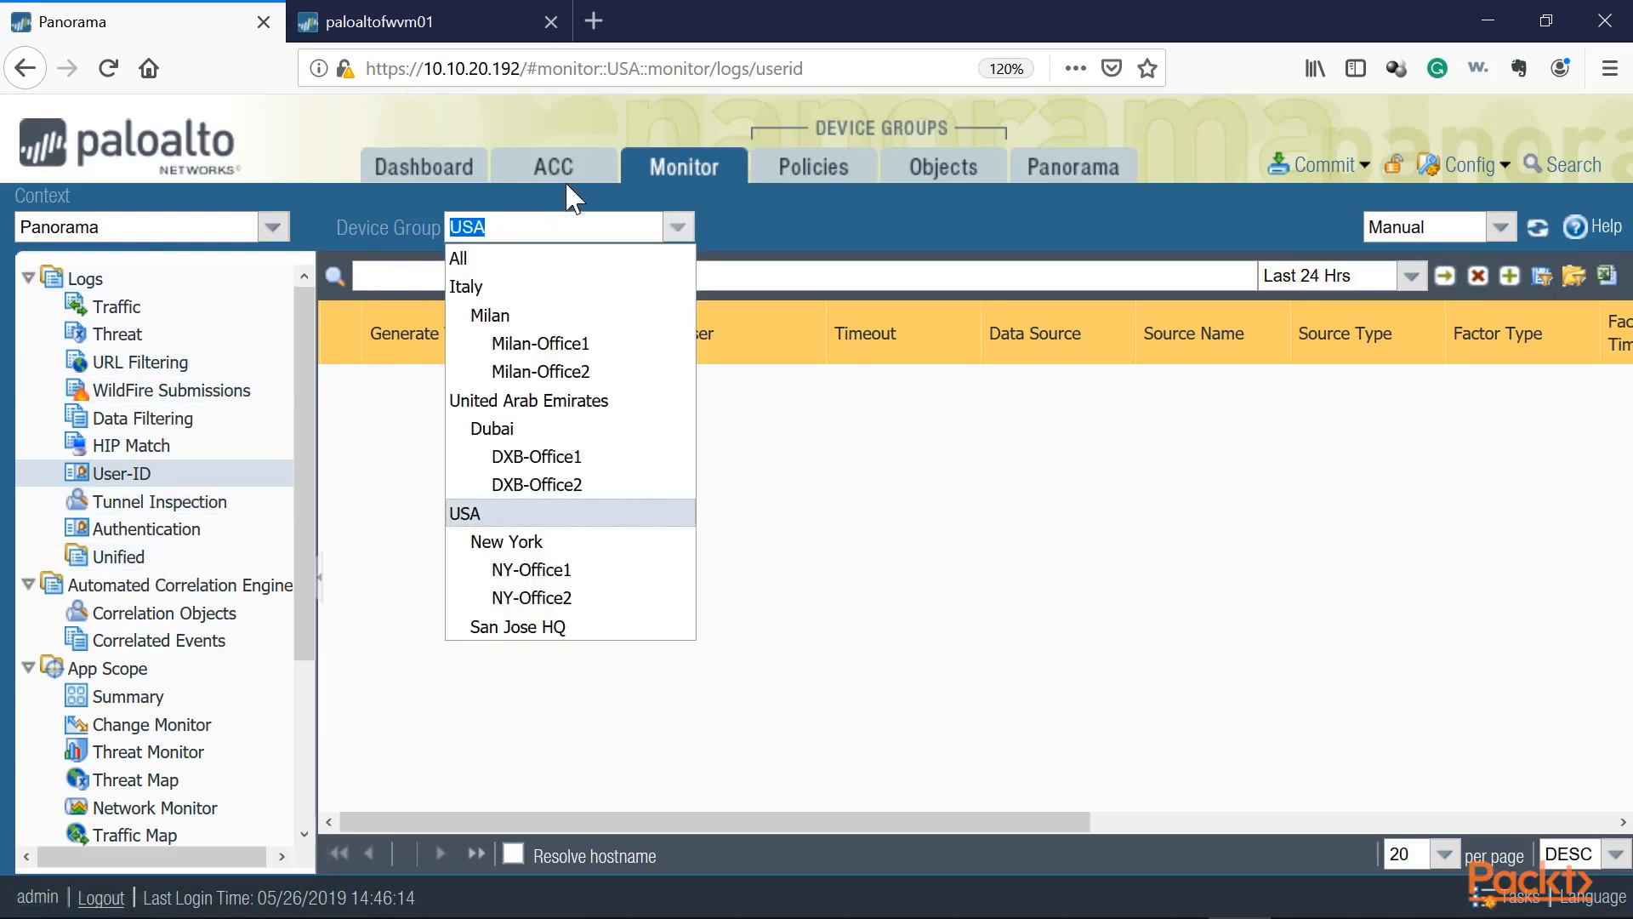
left_click(563, 175)
left_click(678, 228)
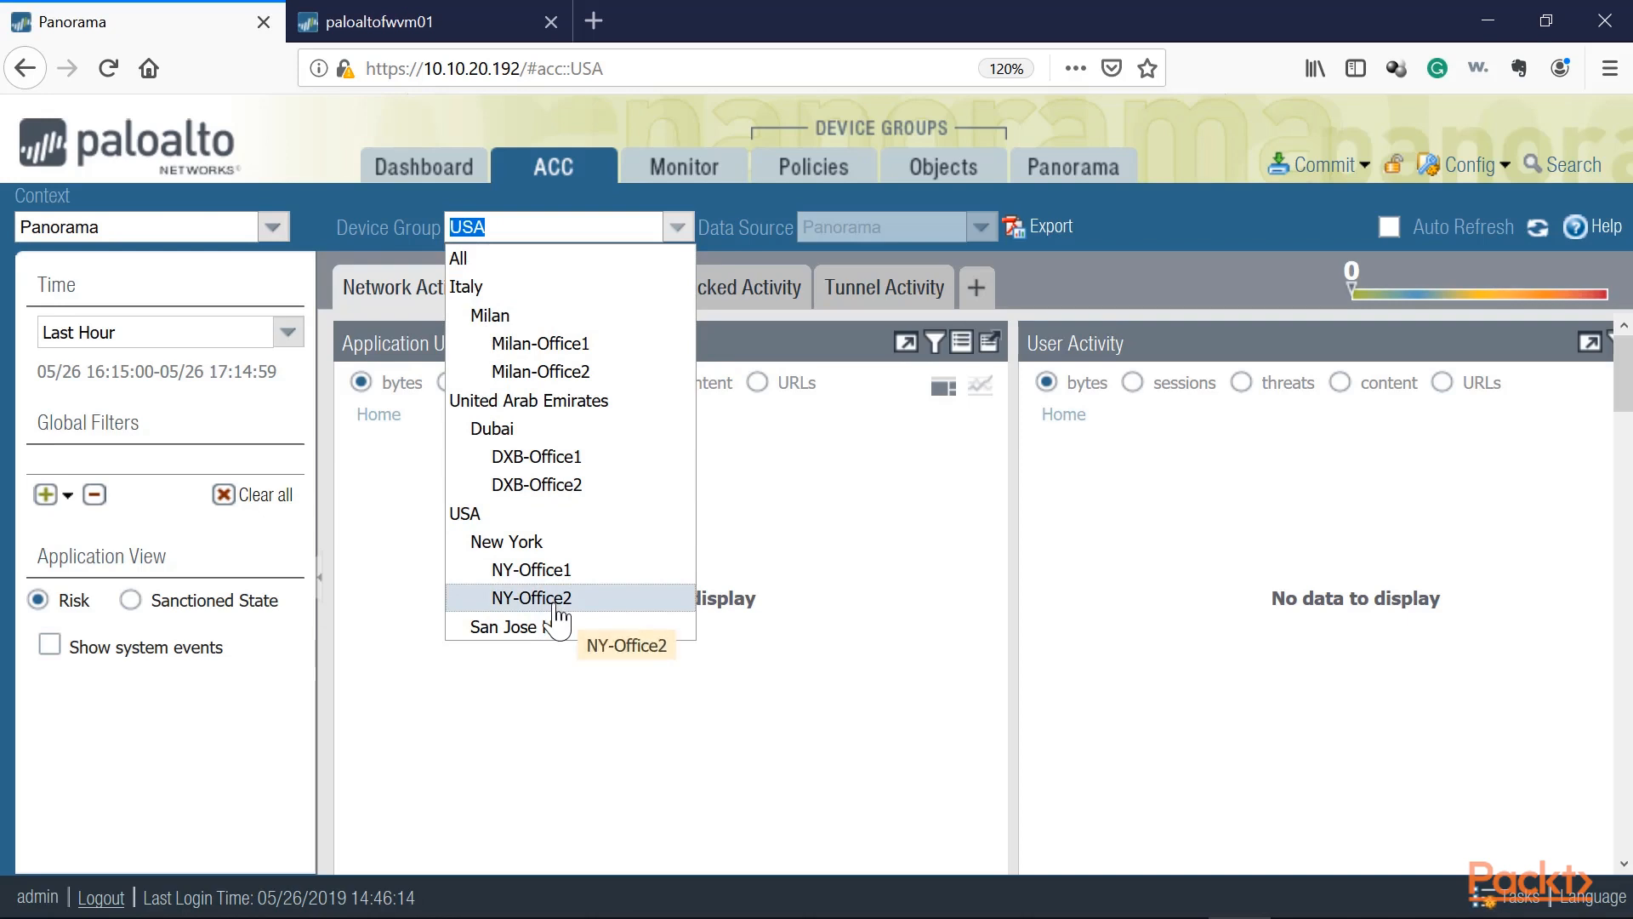
left_click(551, 743)
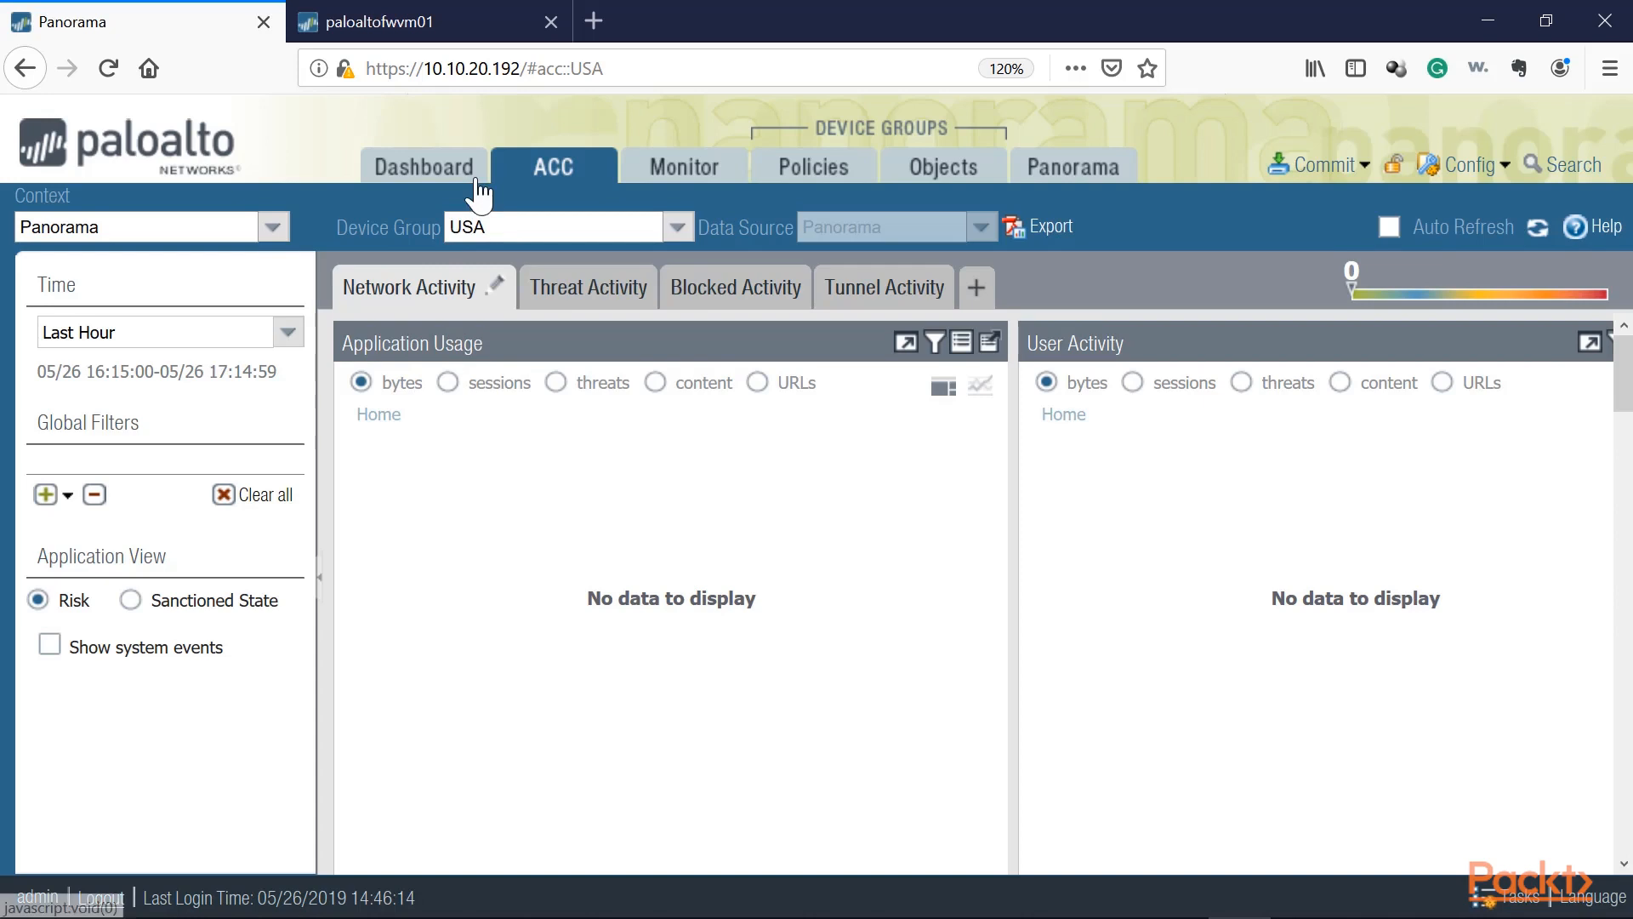
left_click(270, 232)
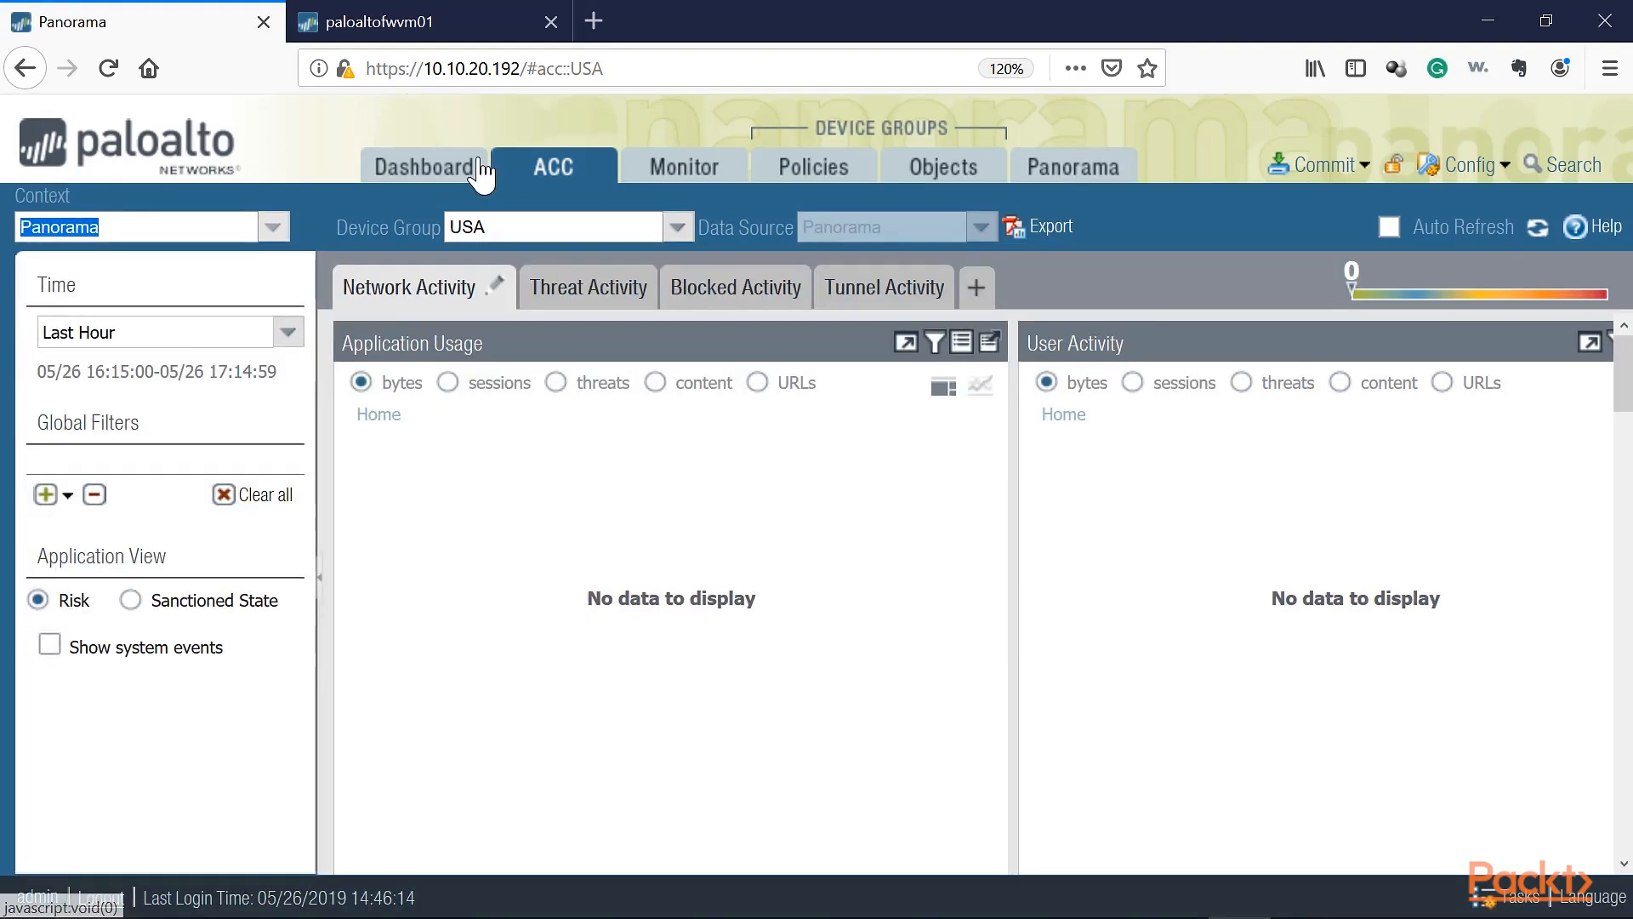
Step: Open the Panorama device groups list and scroll through the Shared, Italy, United Arab Emirates and USA hierarchy
left_click(459, 166)
left_click(1073, 167)
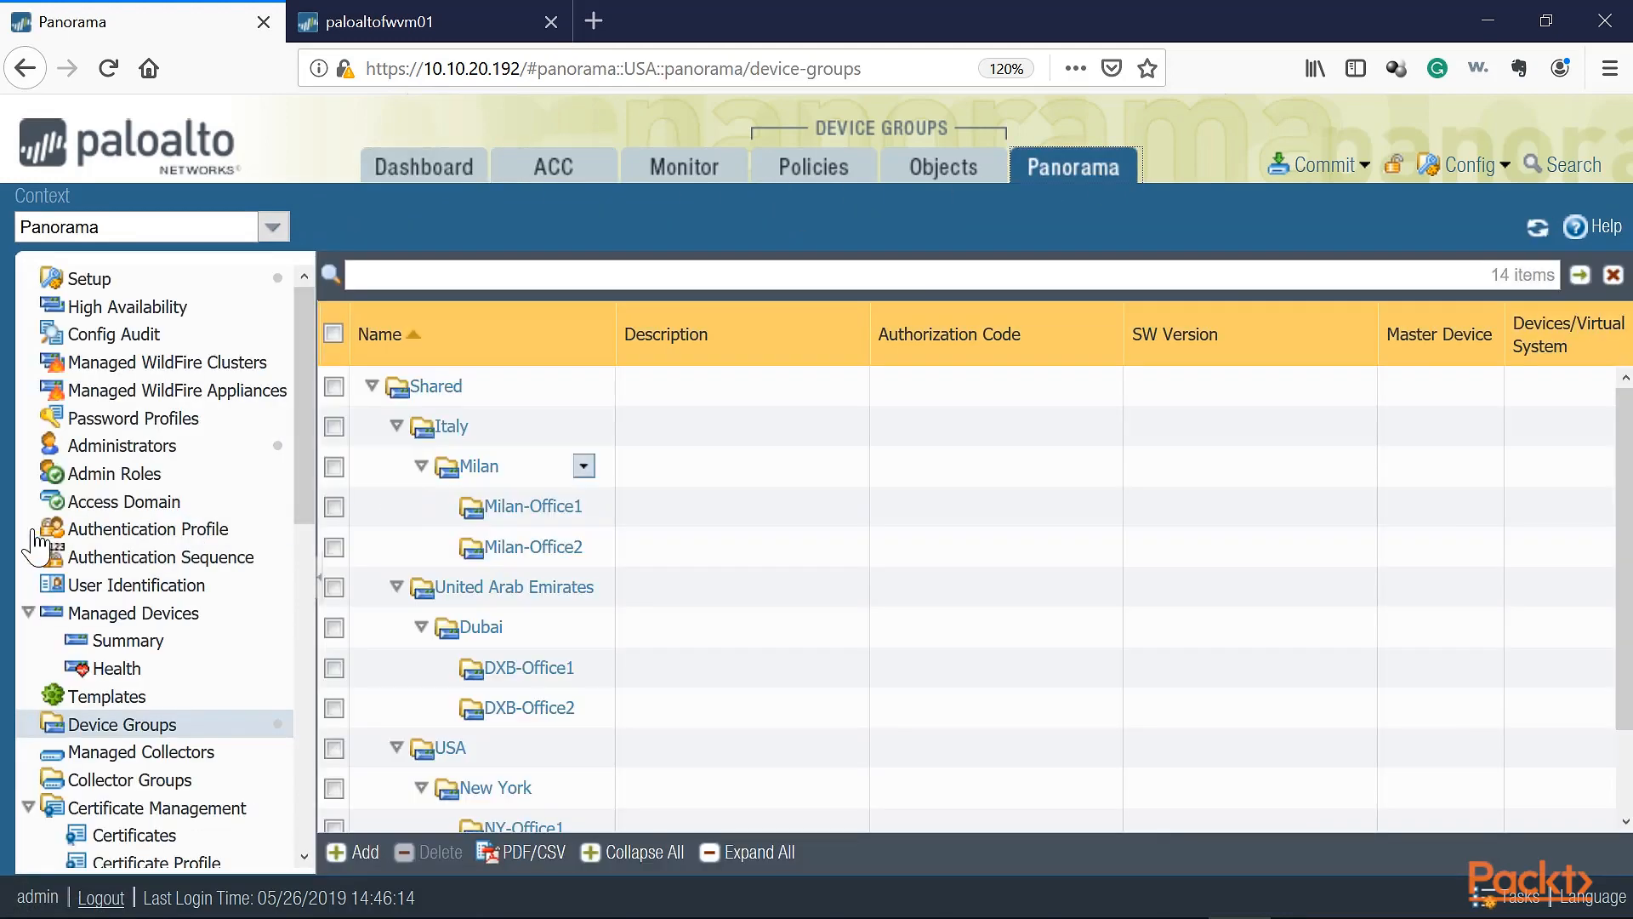
scroll(102, 596, "down", 10)
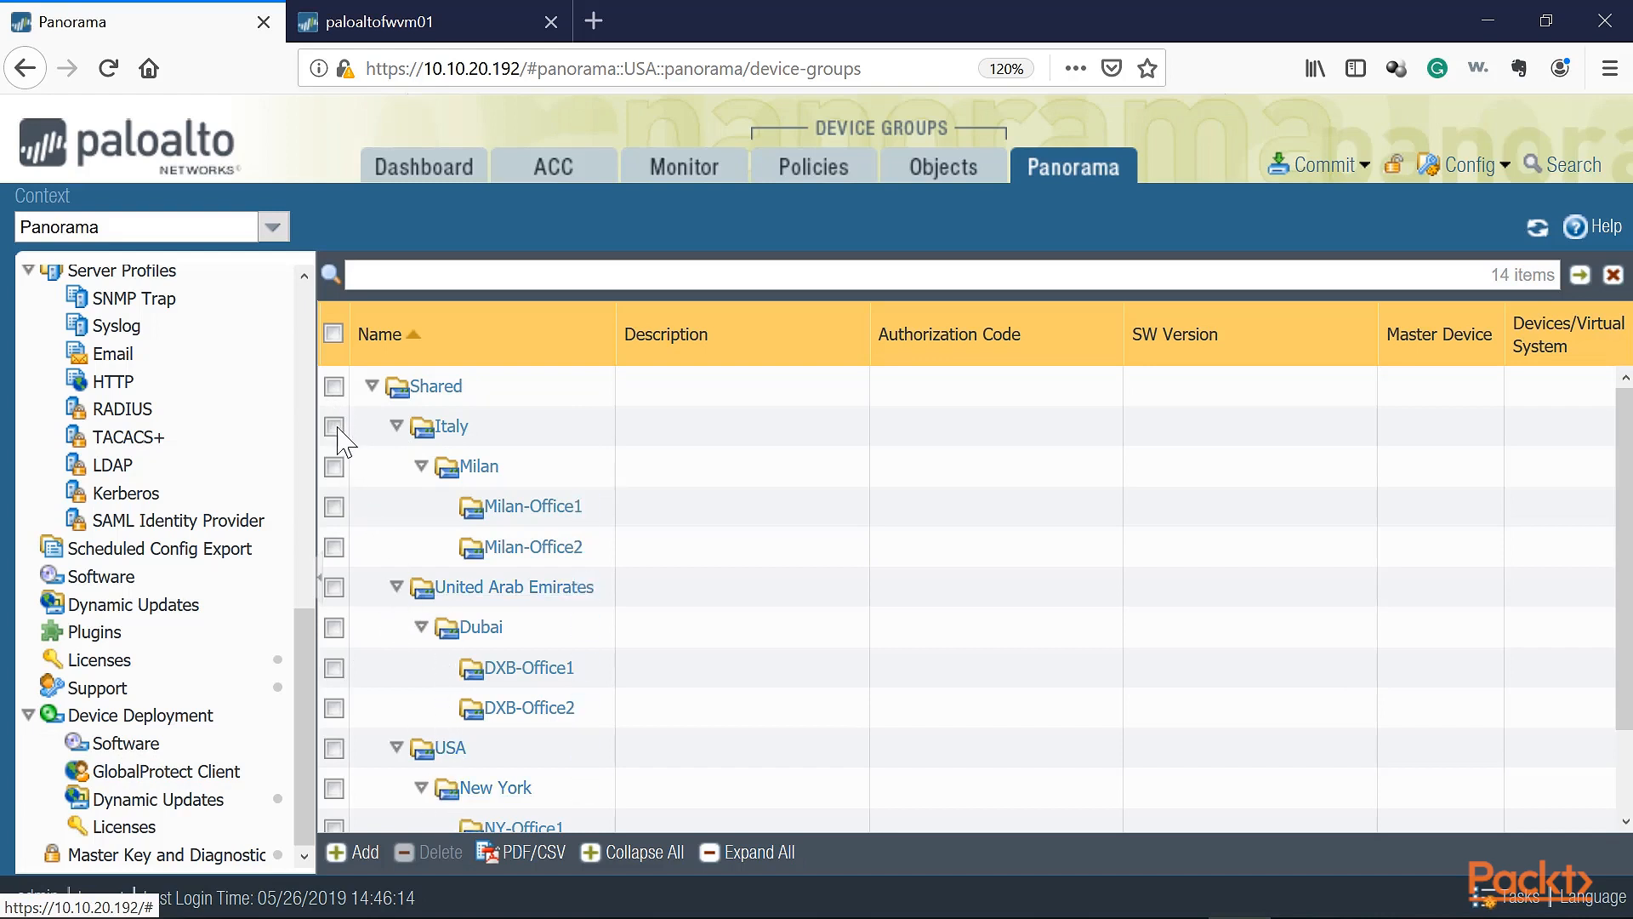
scroll(252, 600, "up", 9)
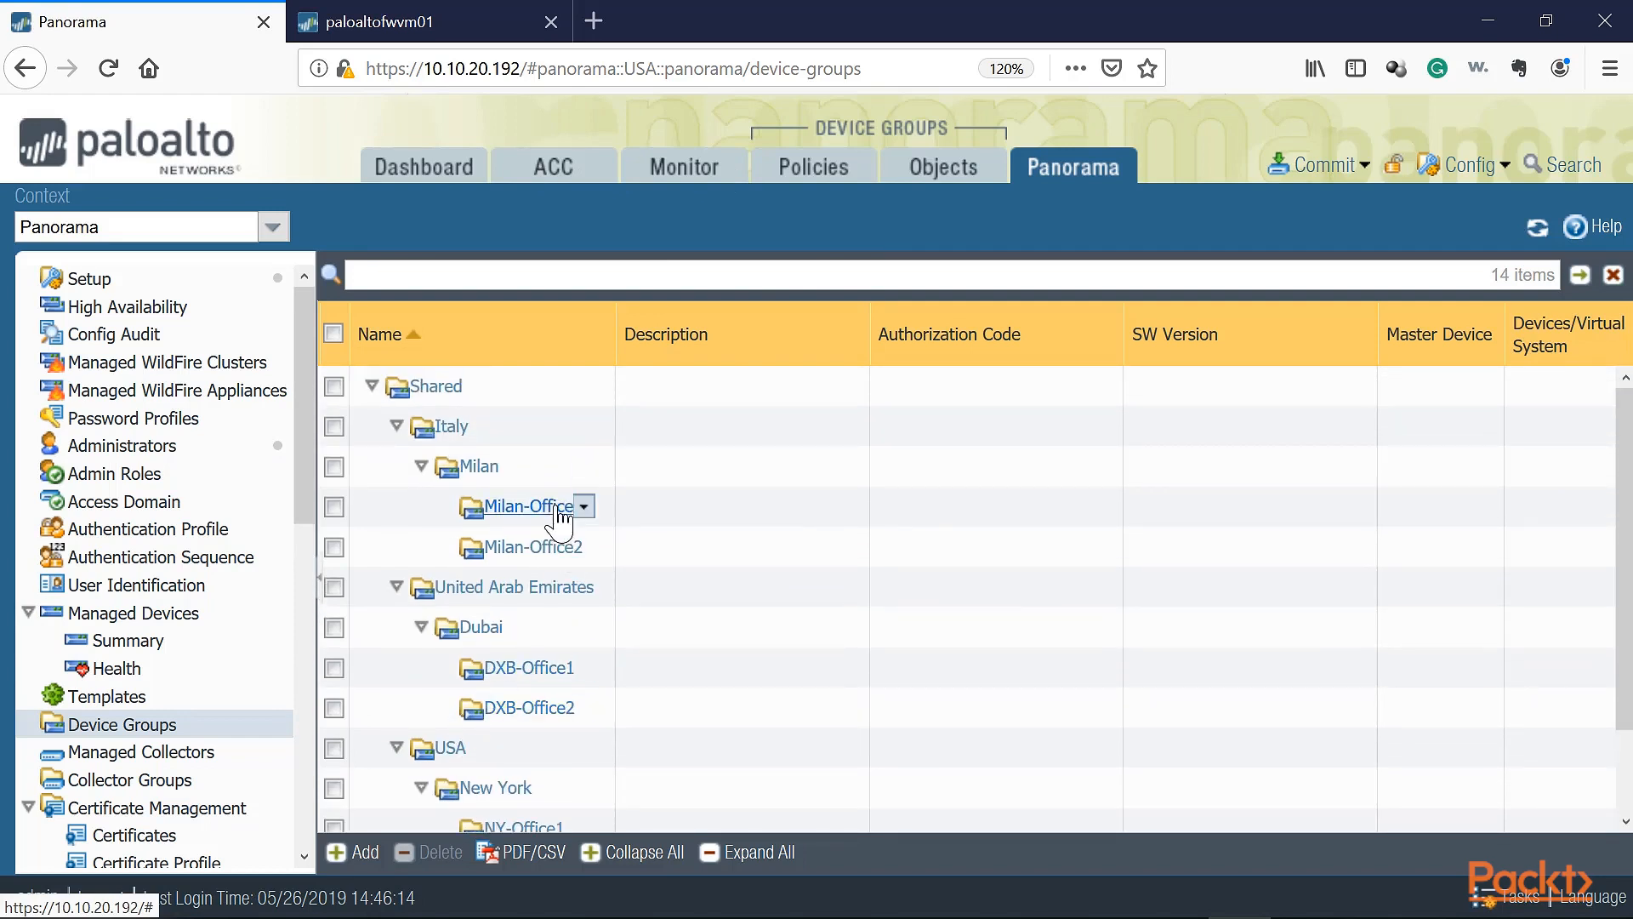
scroll(532, 698, "down", 2)
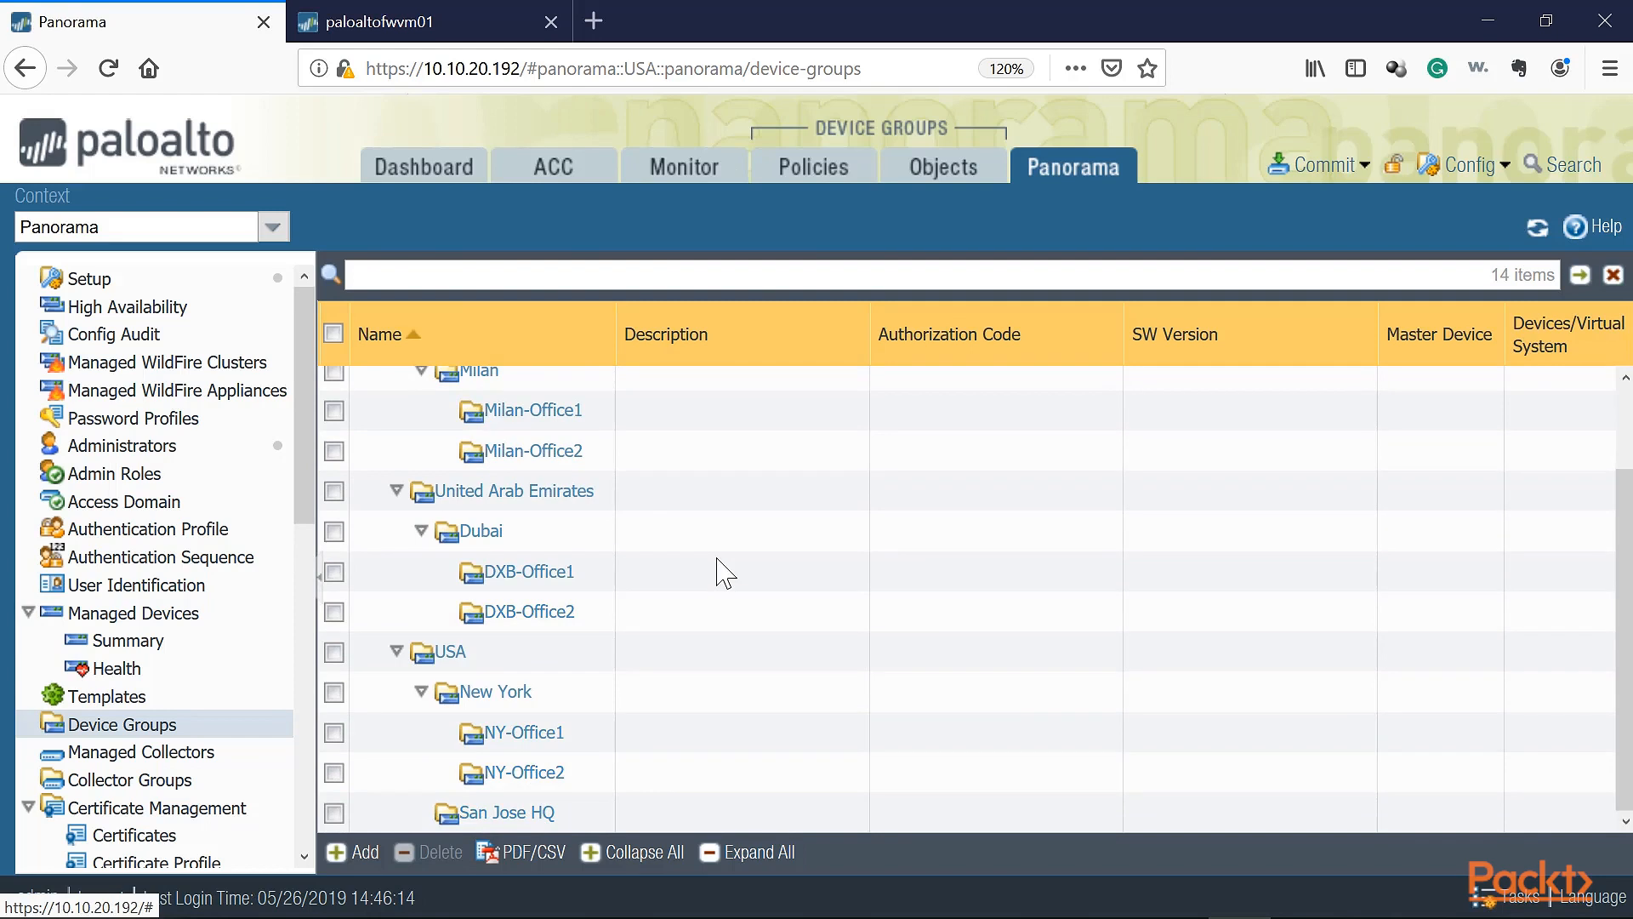
scroll(717, 568, "up", 2)
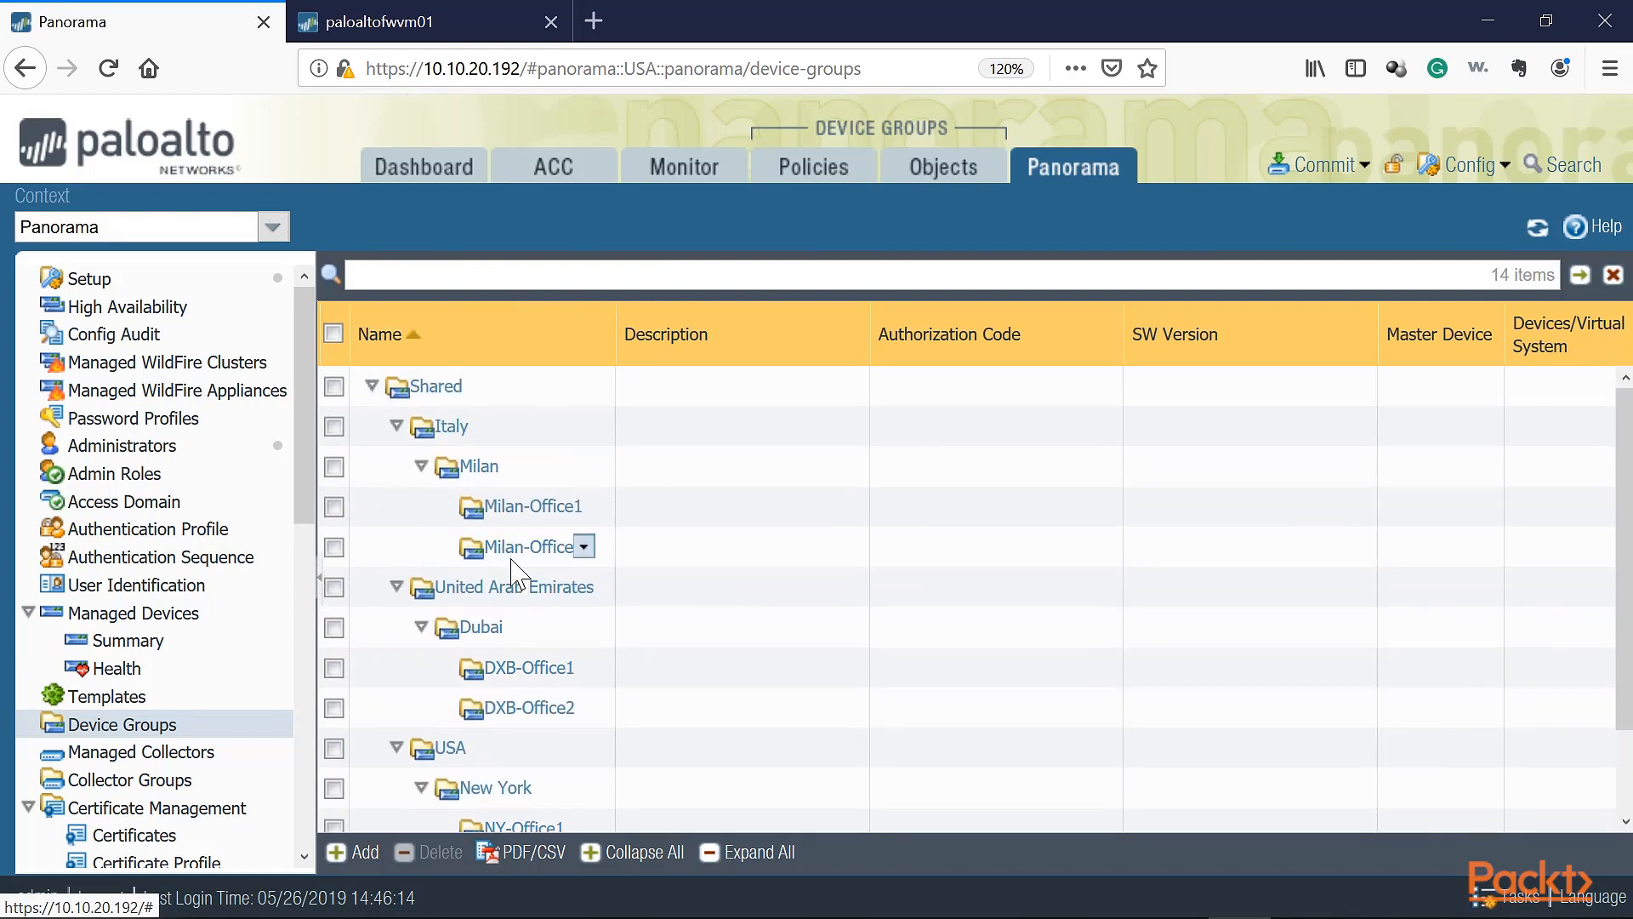